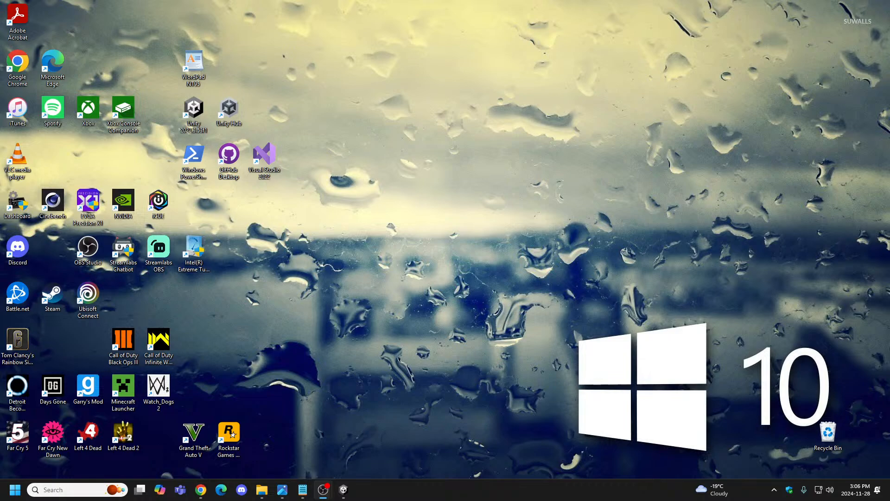
Switch to the Unity editor and test-run EpicFinnScene in play mode, stopping it again.
click(200, 490)
click(343, 489)
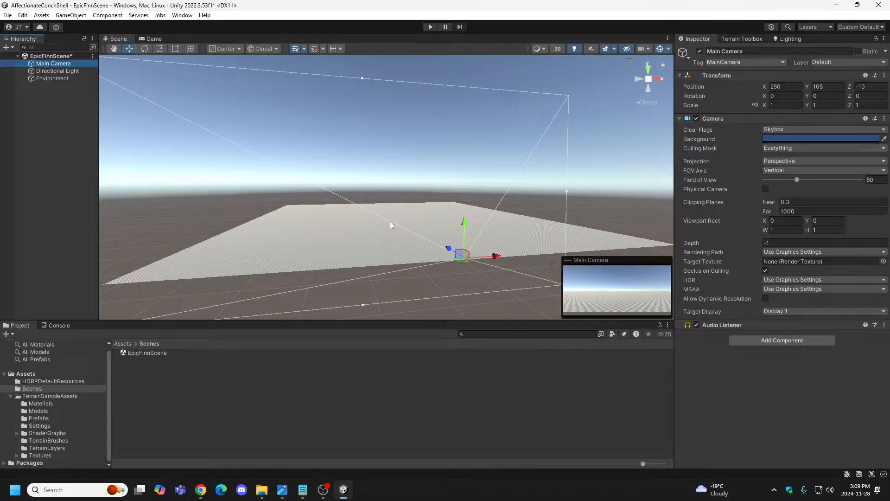
click(432, 27)
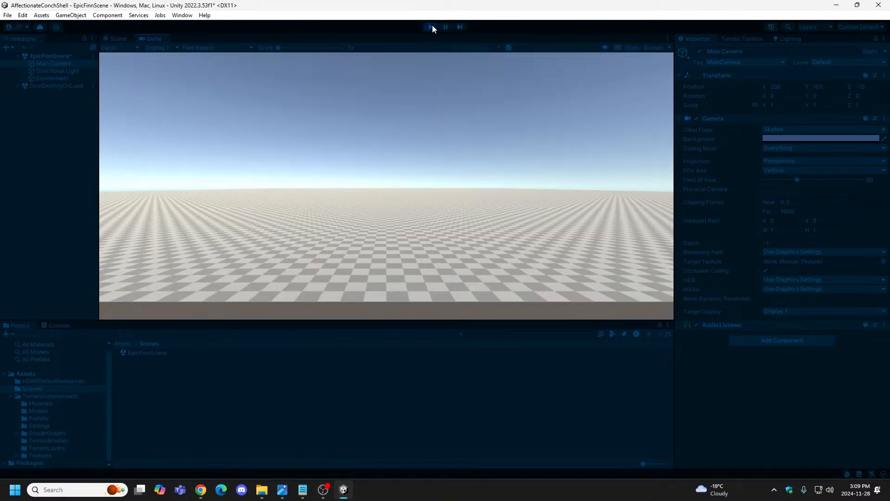
click(432, 27)
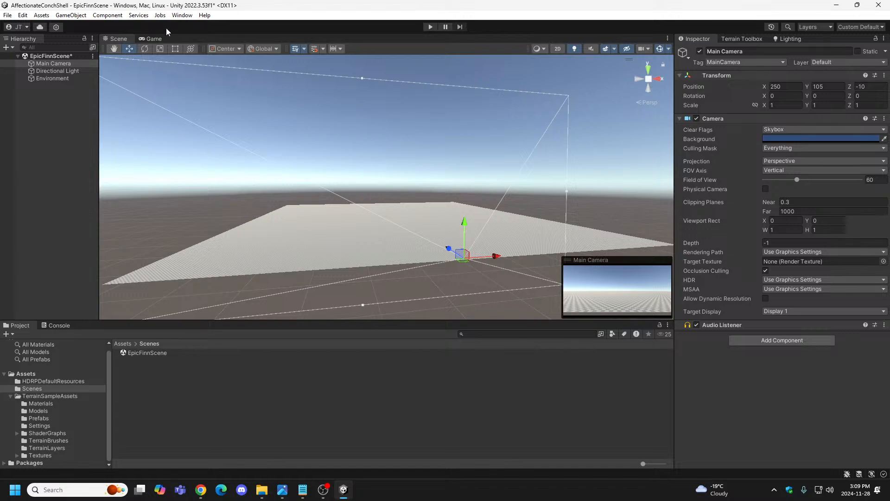
Open the Terrain Toolbox with its settings for creating a new terrain.
click(183, 16)
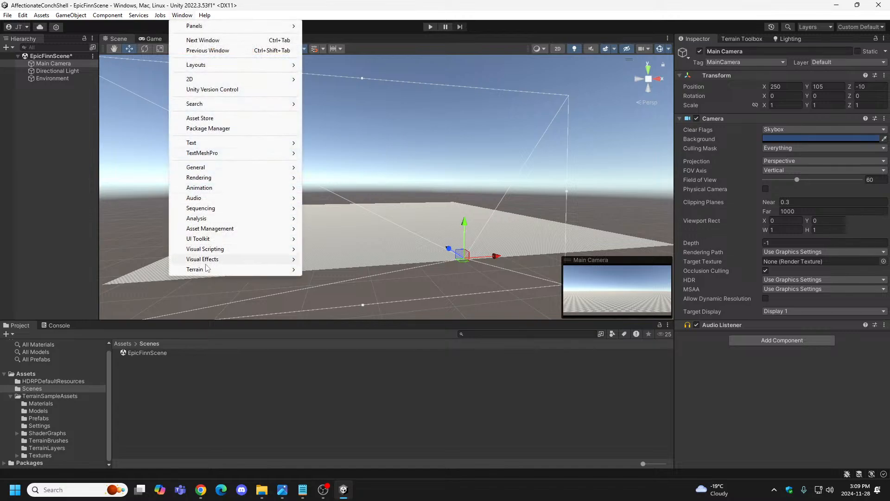
mouse_move(206, 269)
click(335, 269)
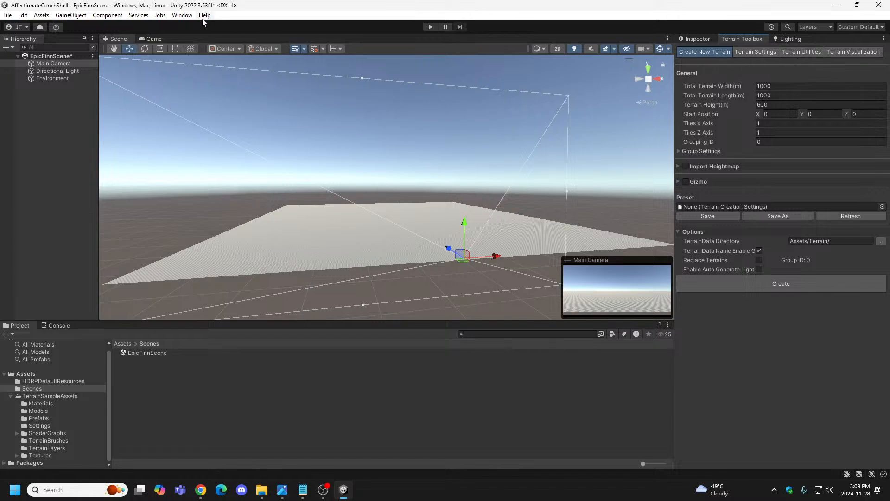
Open the Package Manager and view the details of the Terrain Sample Asset Pack.
click(188, 18)
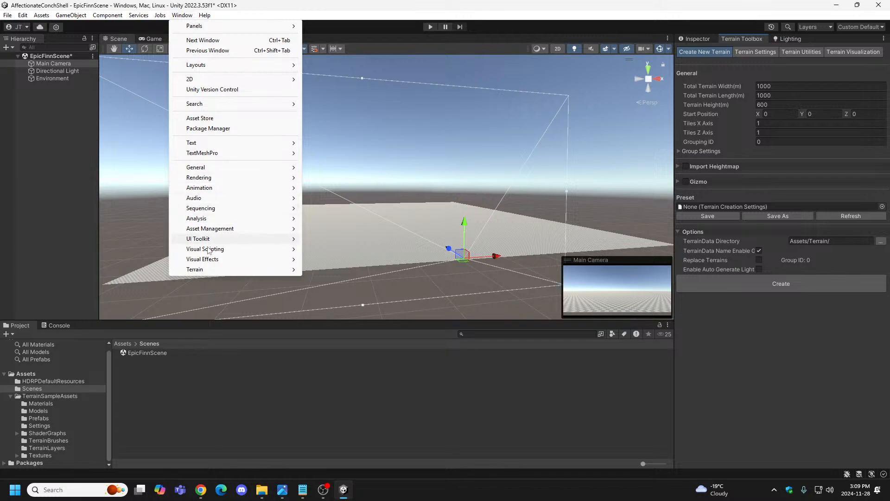
mouse_move(210, 270)
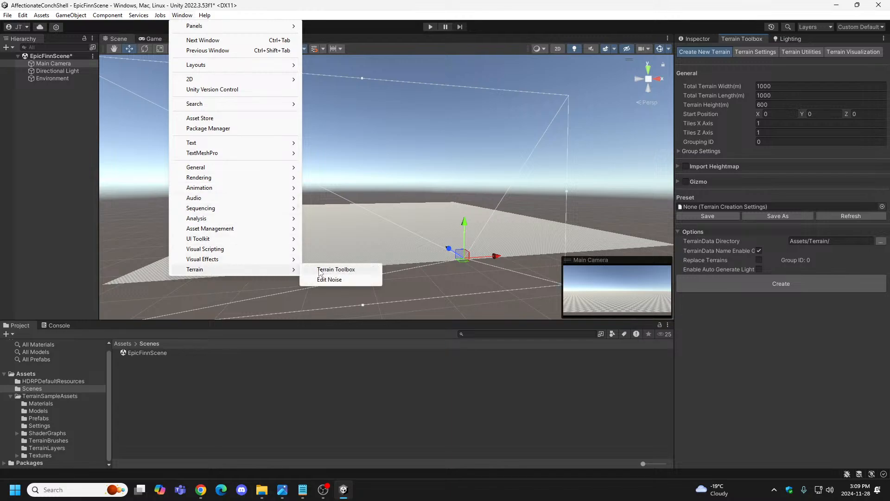
click(214, 129)
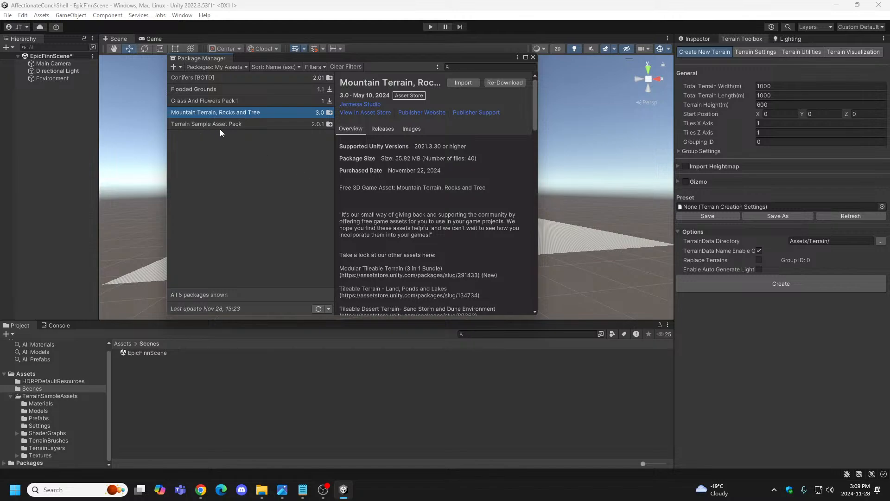
click(262, 125)
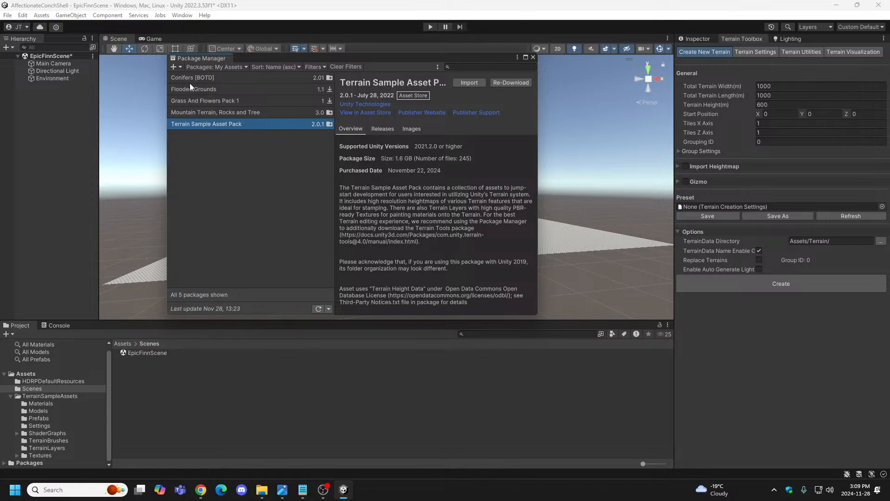
Import all files of the Mountain Terrain, Rocks and Tree package into the project and close the Package Manager.
click(204, 114)
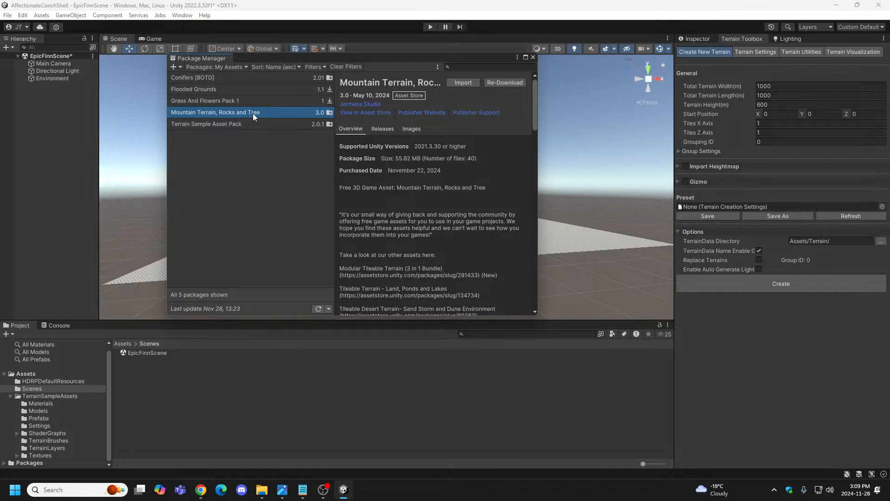
click(466, 85)
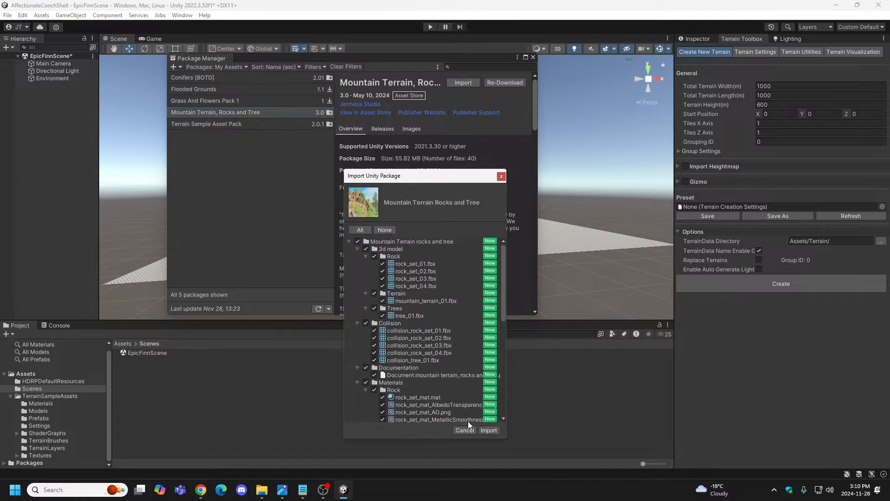
scroll(431, 315, down, 6)
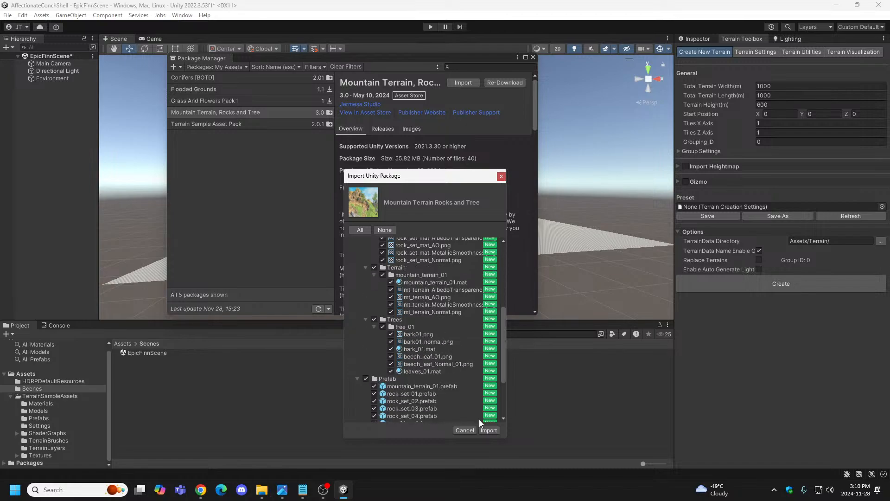
click(488, 430)
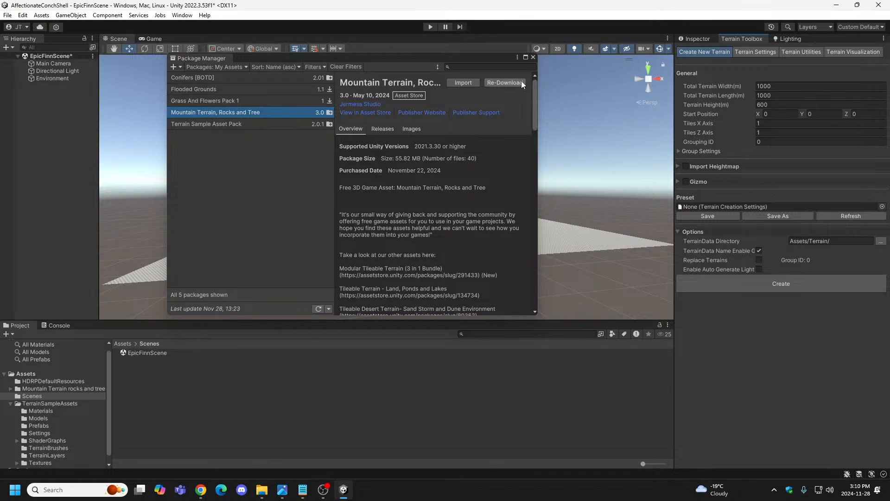
click(533, 58)
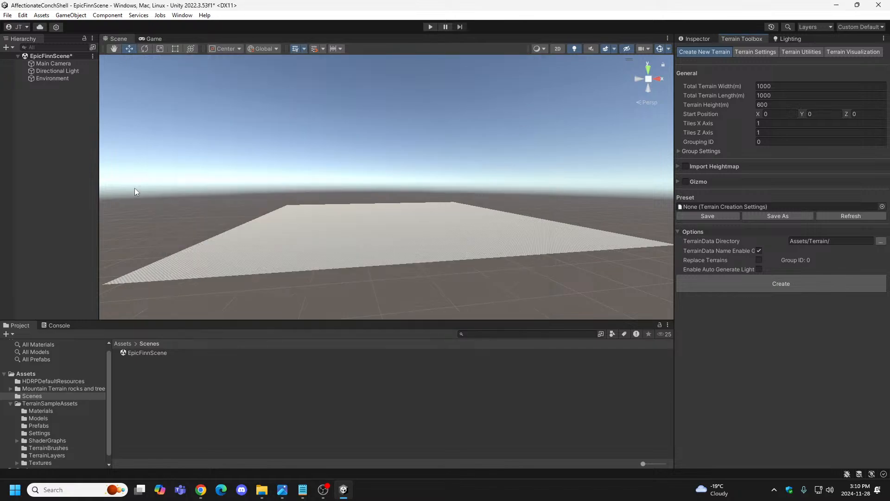
Show the Prefab folder of Mountain Terrain rocks and tree with the largest thumbnails and select rock_set_02.
drag(107, 385, 107, 390)
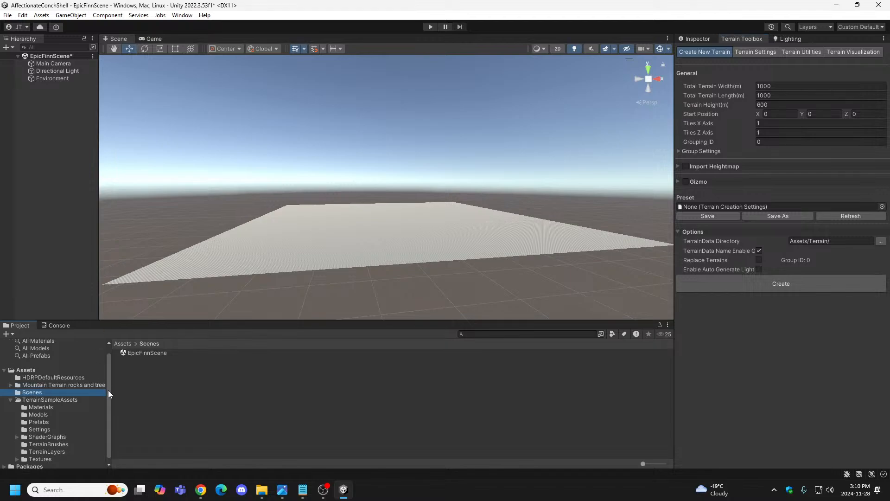
click(11, 381)
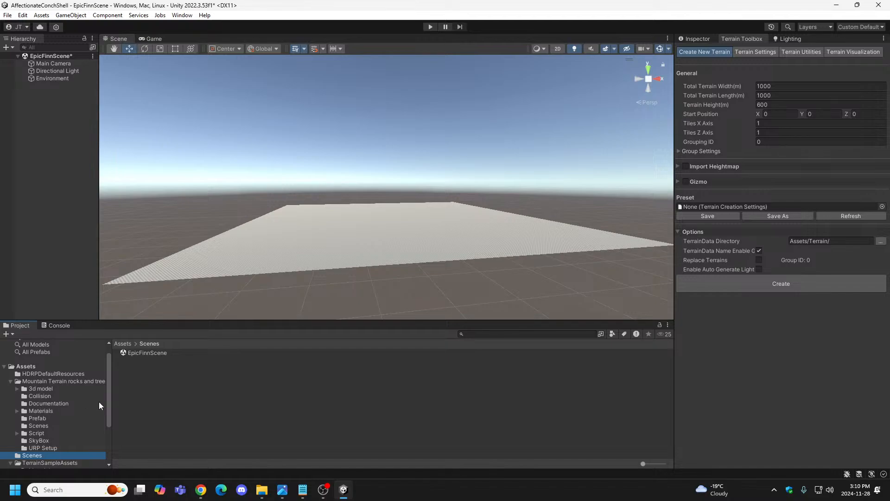
mouse_move(109, 407)
mouse_down()
mouse_move(107, 427)
mouse_move(106, 403)
mouse_move(106, 419)
mouse_up()
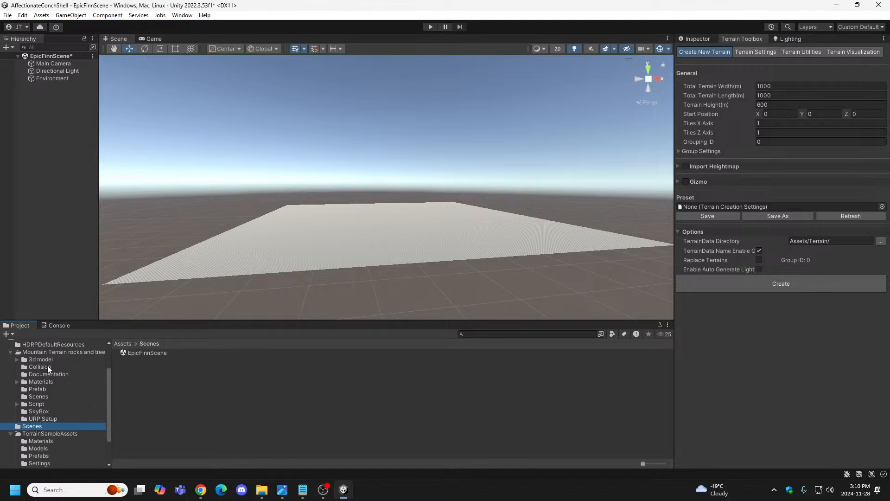
click(37, 389)
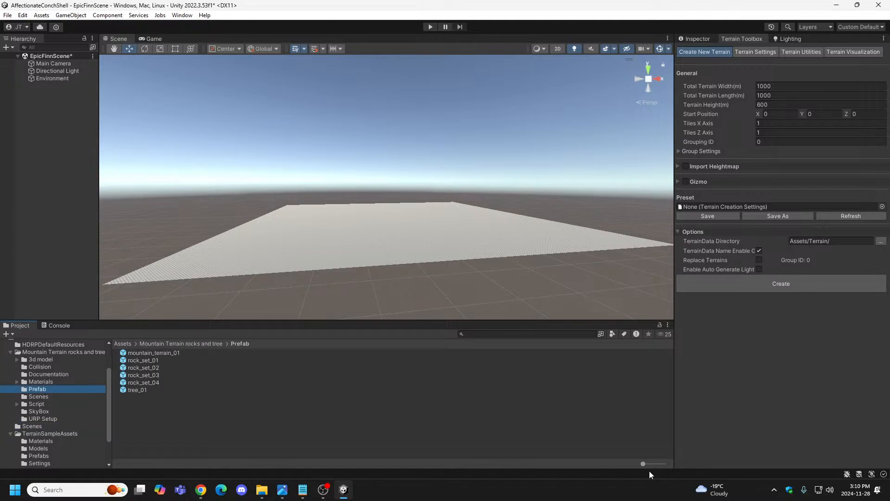
drag(642, 464, 674, 468)
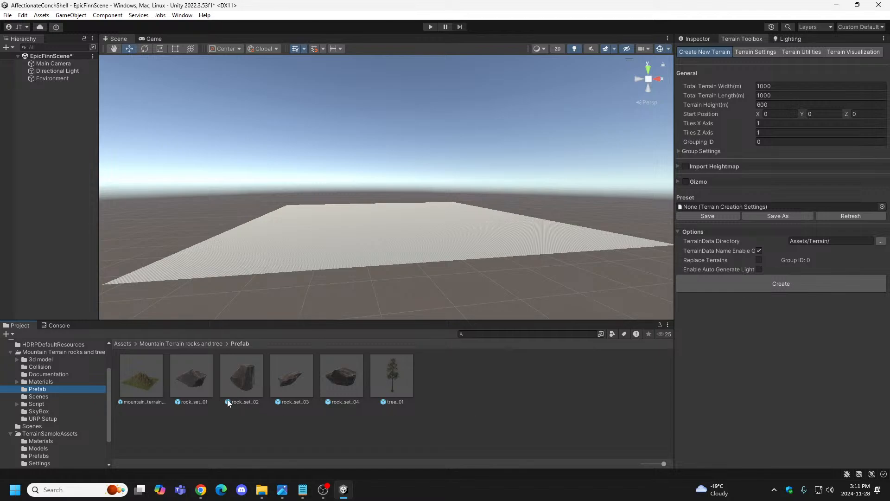
click(239, 390)
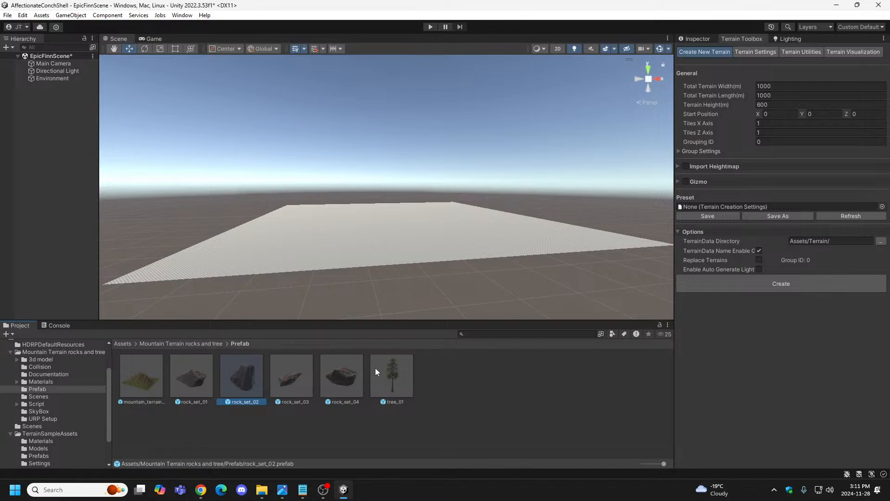
Switch to Chrome and review the Google results for "unity 3d pipeline uses hdrp or urp" from the beginning.
key(alt+Tab)
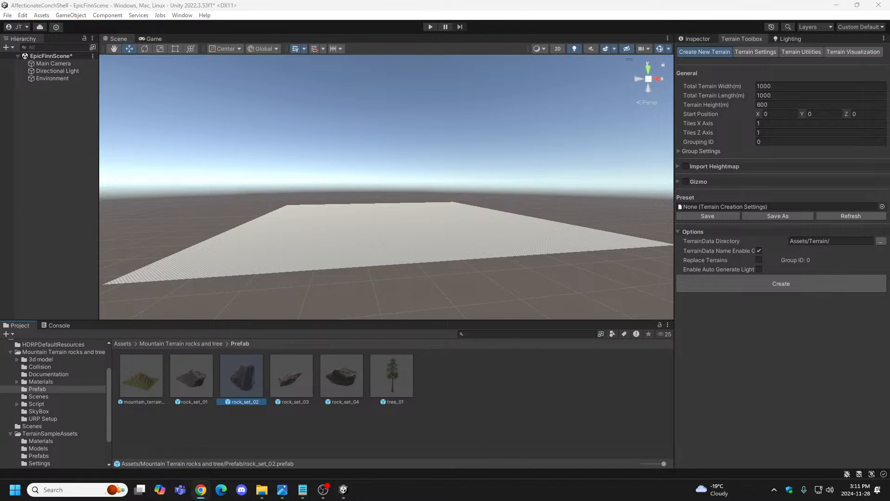
drag(0, 88, 610, 2)
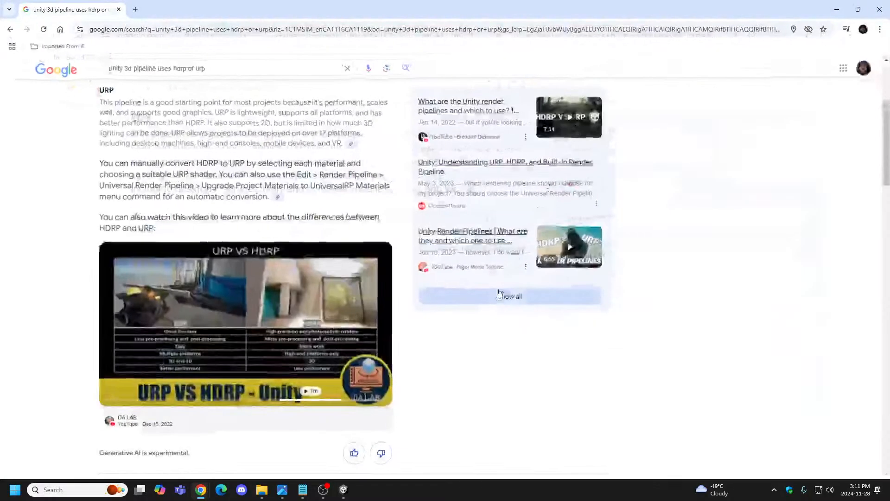
scroll(296, 264, up, 4)
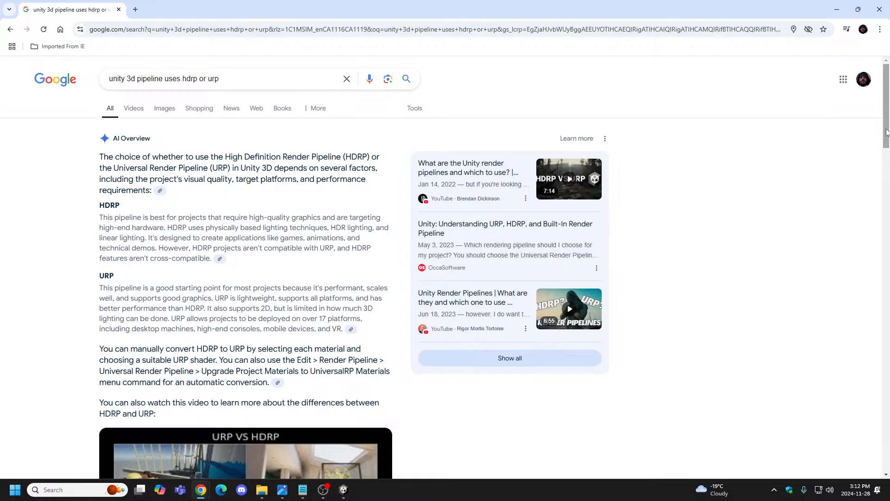
From the AI Overview's sources, view the Unity Render Pipelines video in a new tab, pause it and close the tab.
click(160, 192)
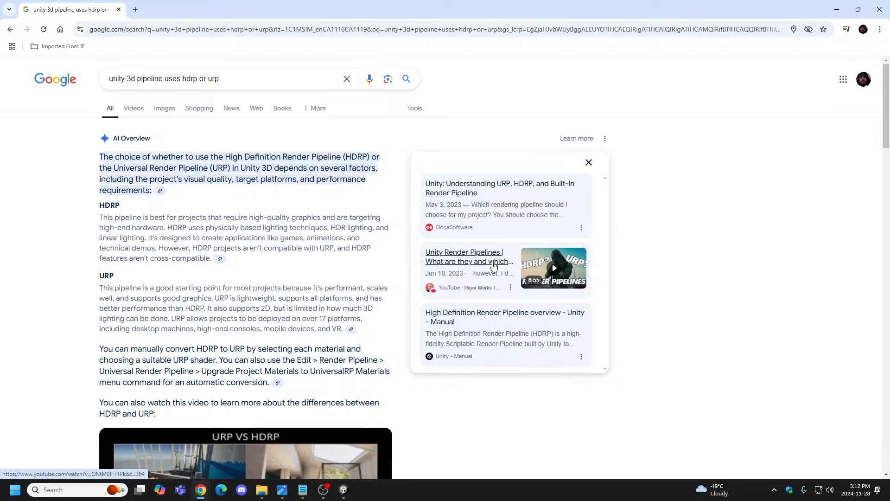
right_click(465, 254)
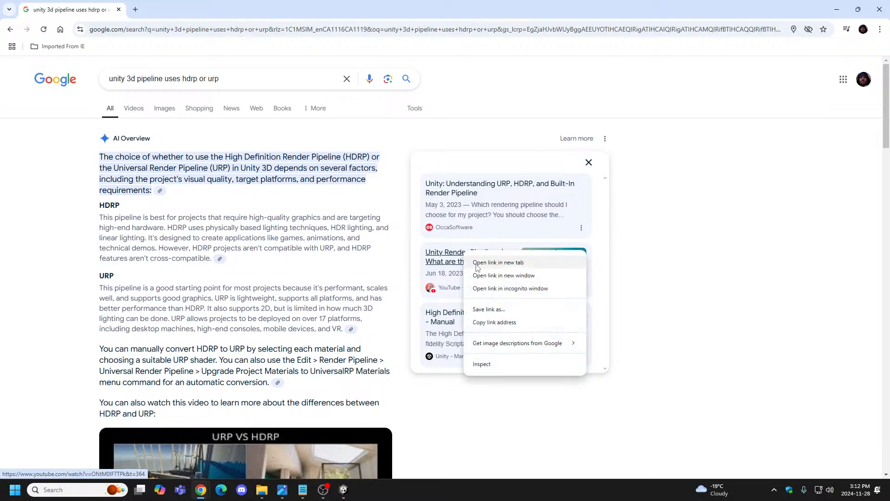
click(491, 260)
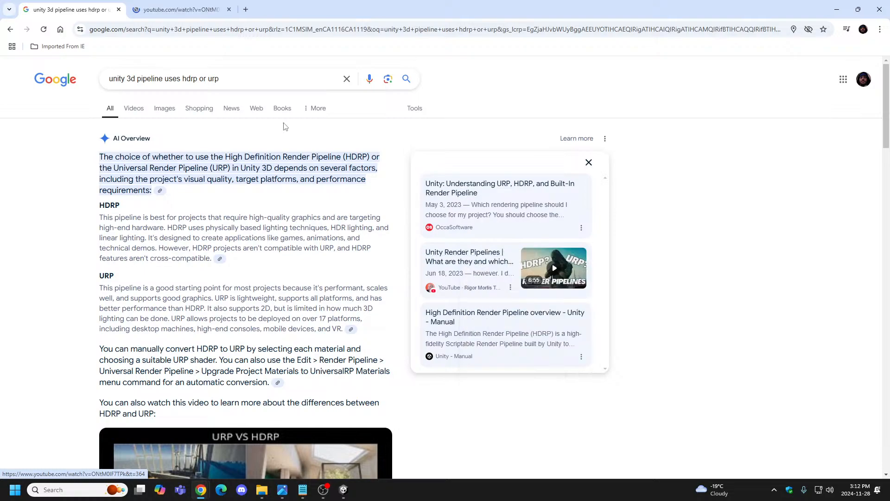
click(177, 11)
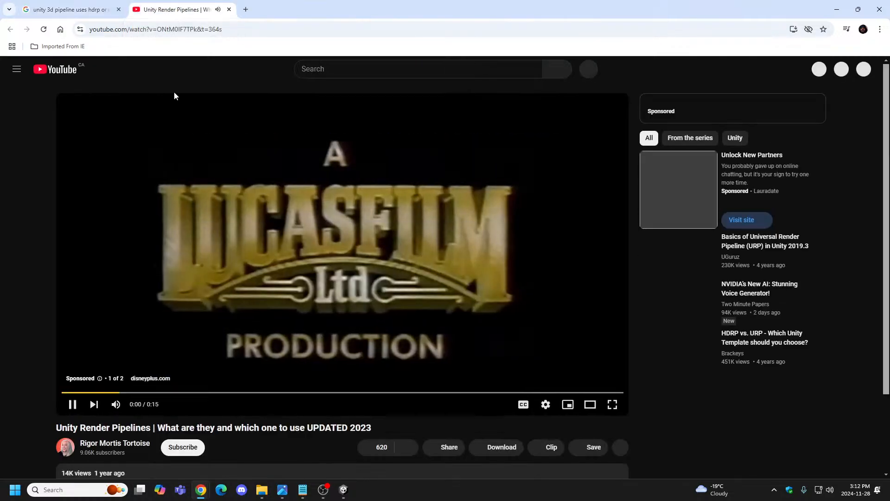
click(71, 404)
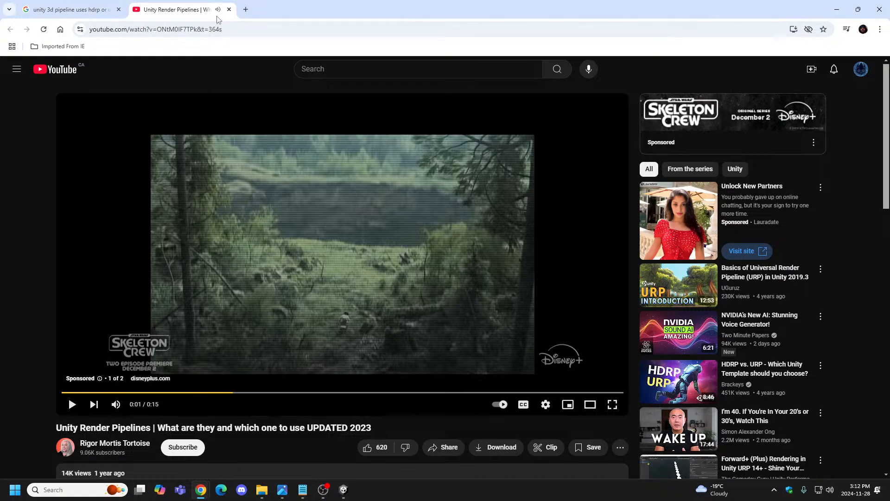
click(229, 10)
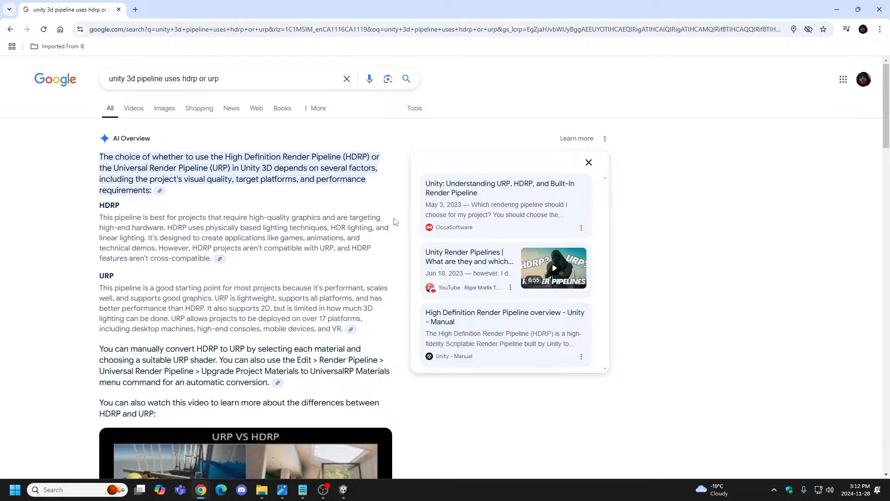
Read the HDRP and URP comparison, view the "HDRP vs URP what is the tradeoff?" discussion, and return to the search results.
scroll(228, 228, down, 2)
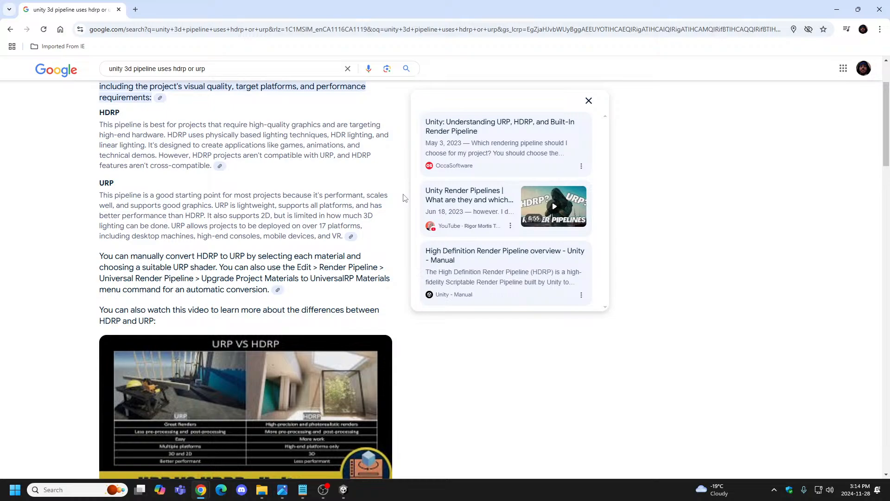
scroll(404, 198, down, 2)
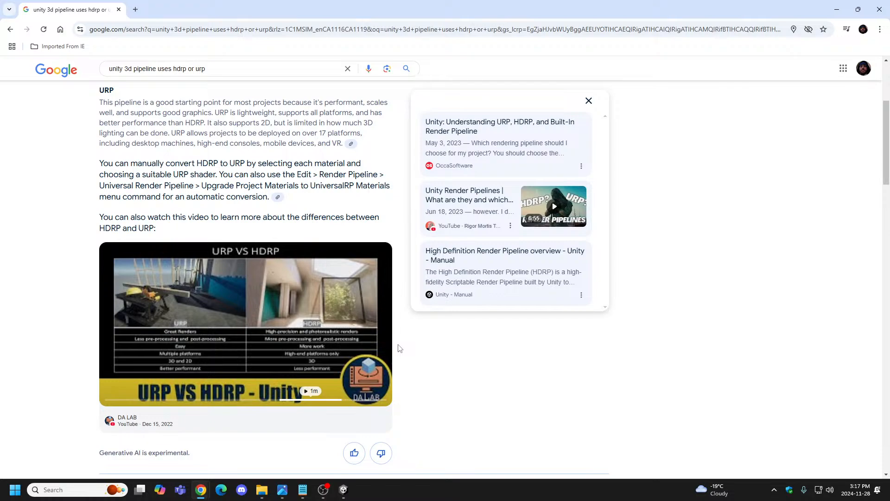
scroll(399, 348, down, 2)
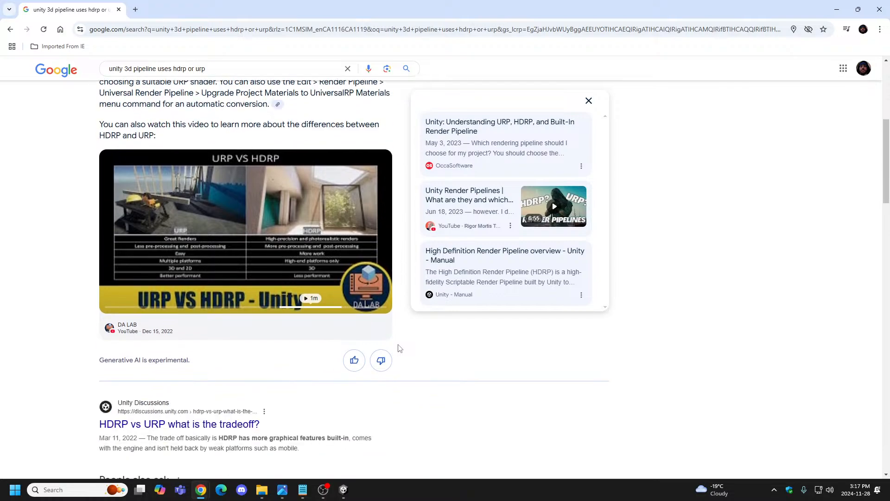
scroll(400, 348, down, 2)
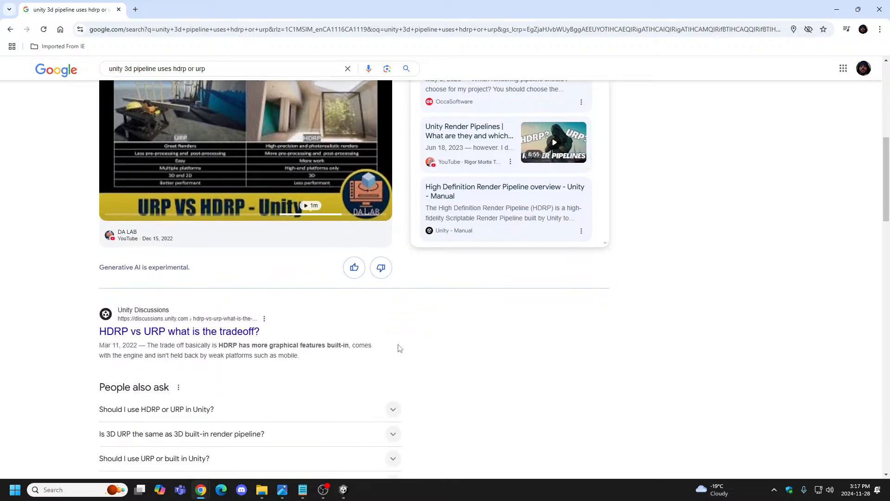
click(156, 335)
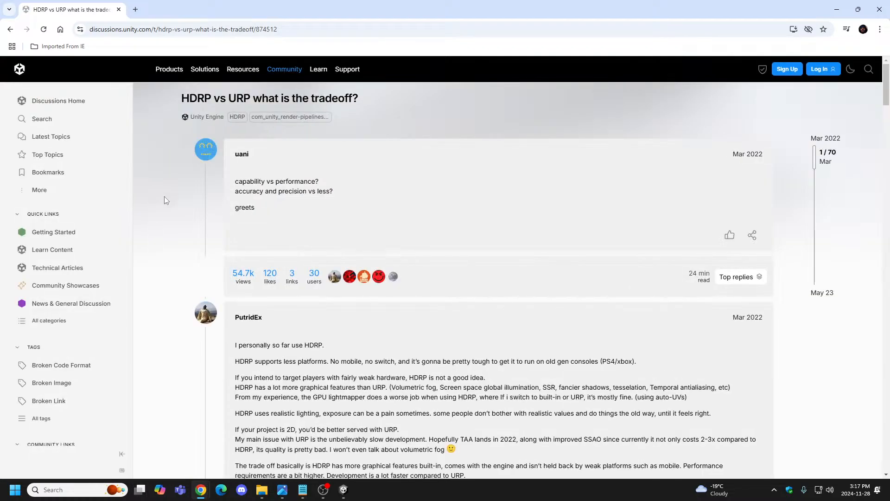
click(10, 29)
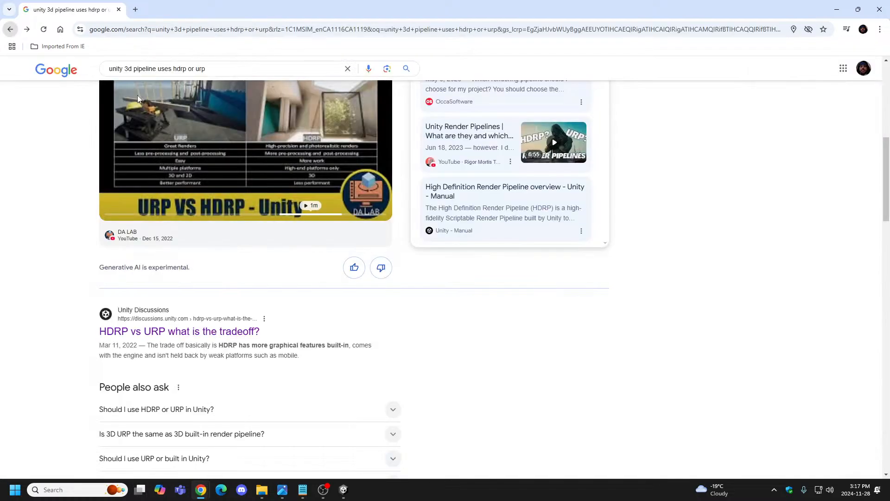
View the "HDRP vs URP what is the tradeoff?" discussion, skim its replies and return to the search results.
click(221, 332)
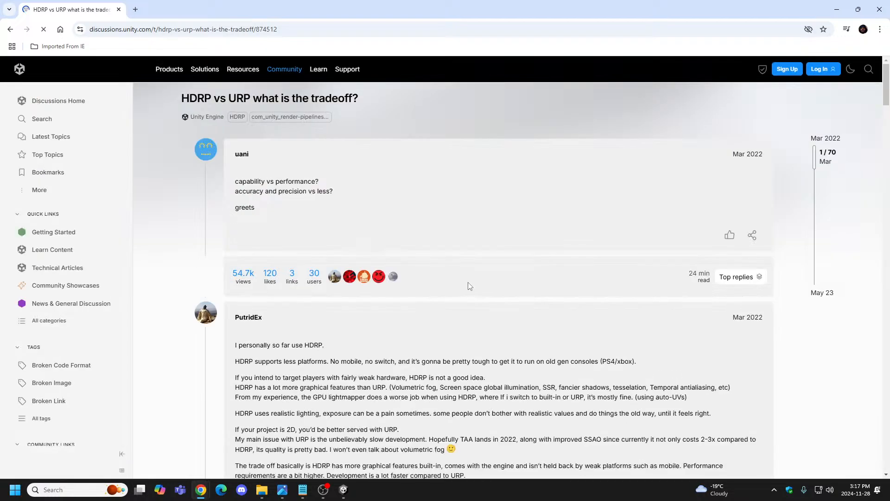
scroll(565, 317, down, 10)
scroll(516, 327, down, 15)
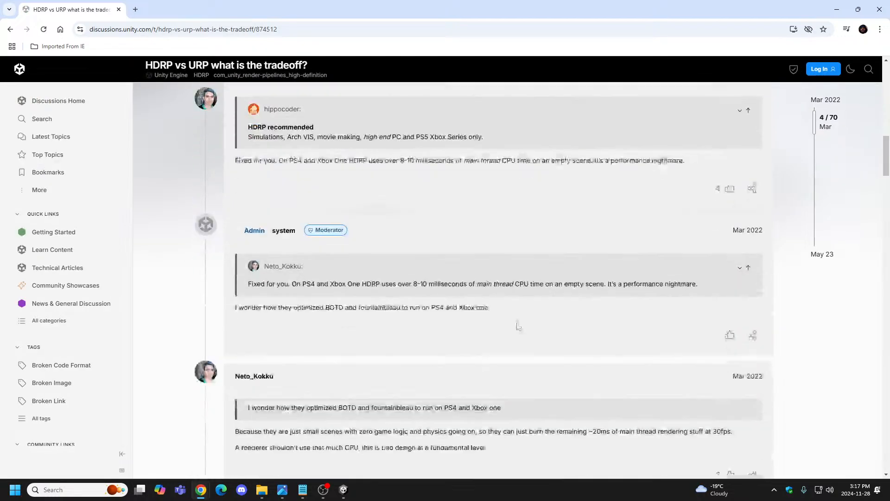
scroll(517, 328, up, 15)
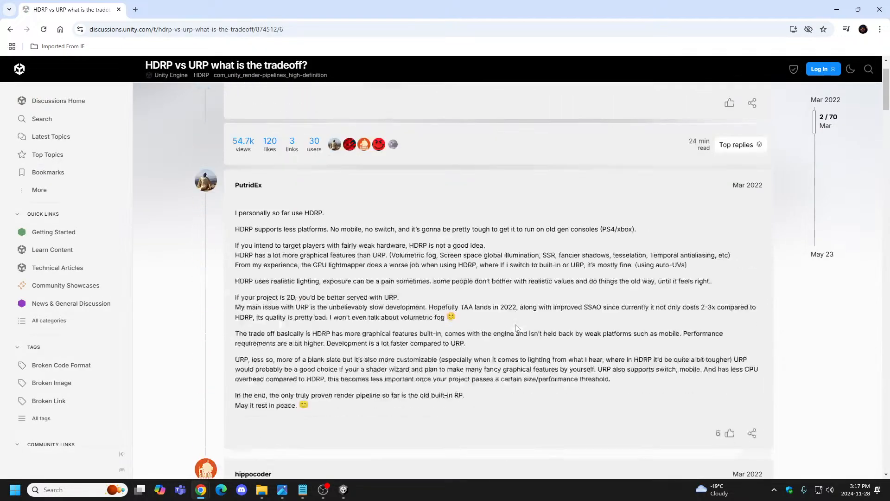
click(11, 29)
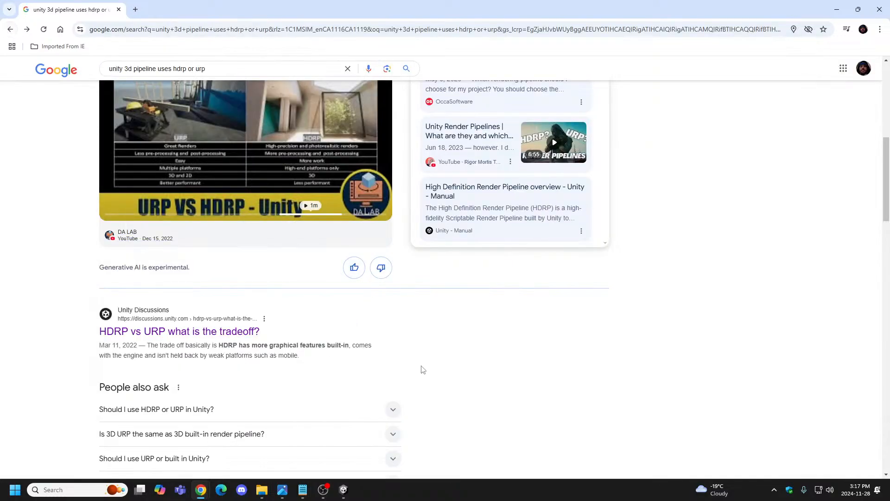
Review the AI Overview's HDRP and URP descriptions, show the source for converting HDRP to URP, and close Chrome to return to Unity.
scroll(415, 284, up, 4)
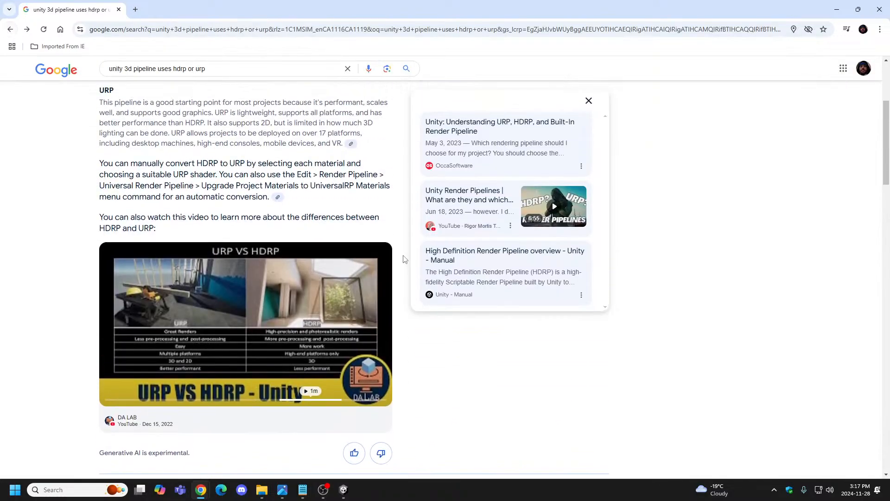
scroll(403, 259, up, 2)
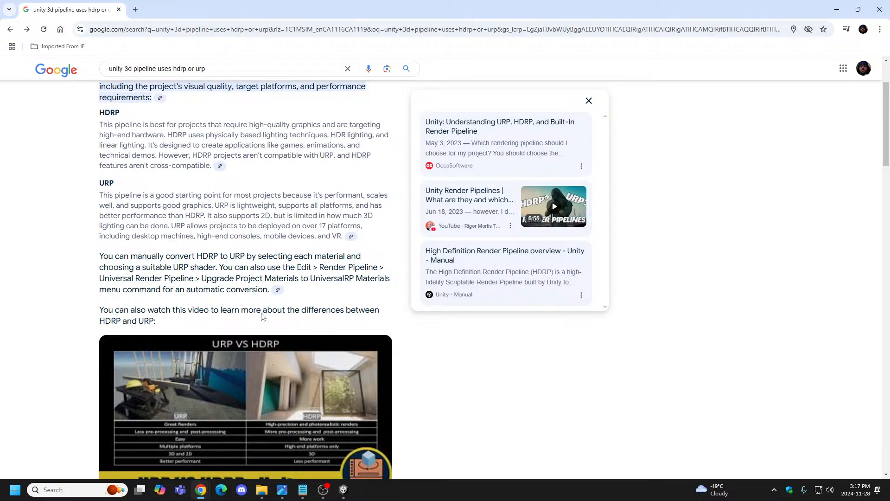
click(278, 290)
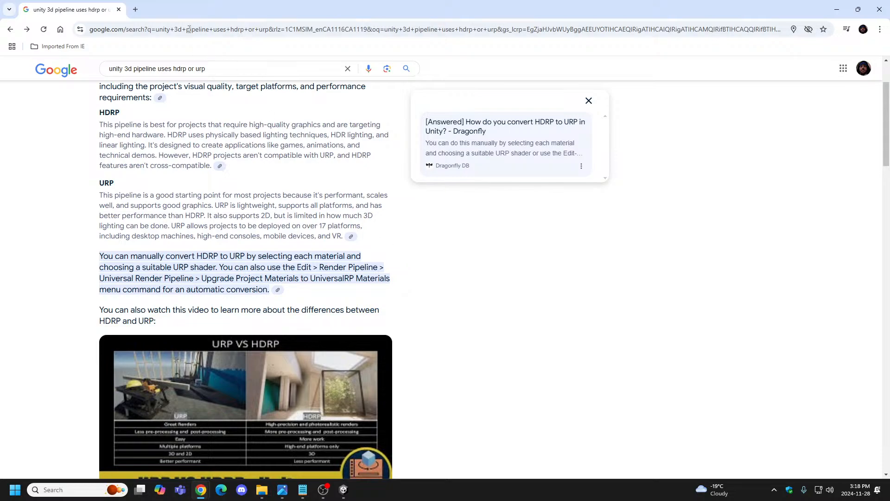
click(883, 10)
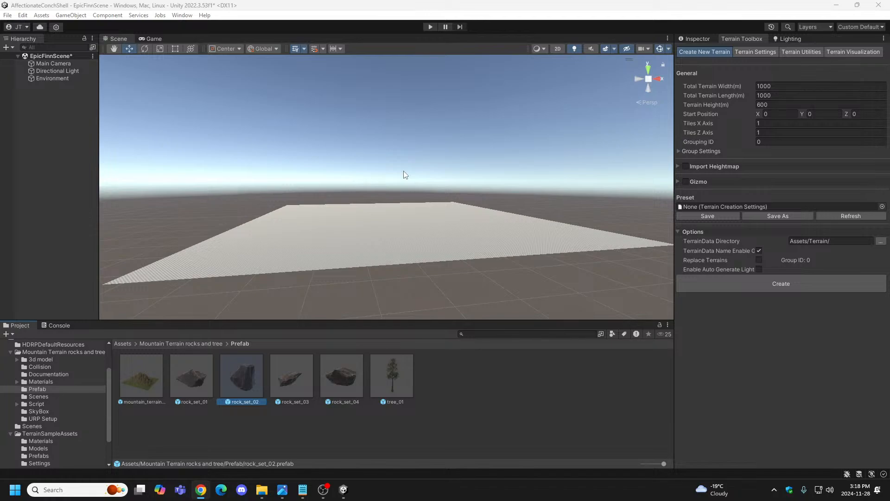
Look through the scene's objects, select the Environment terrain and show its component properties.
click(51, 78)
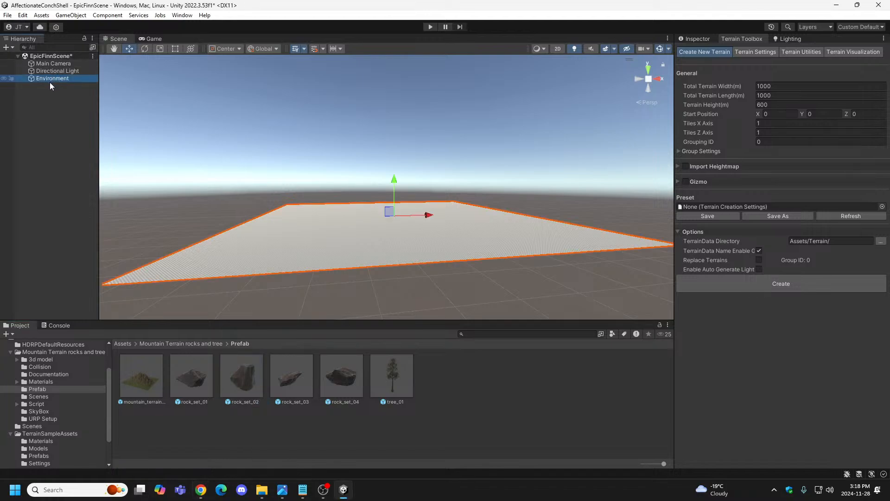
click(52, 71)
click(51, 63)
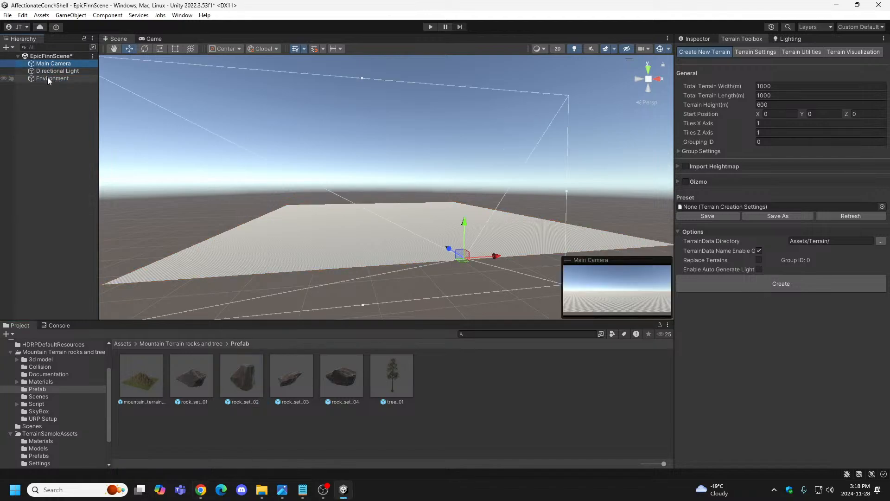
click(48, 79)
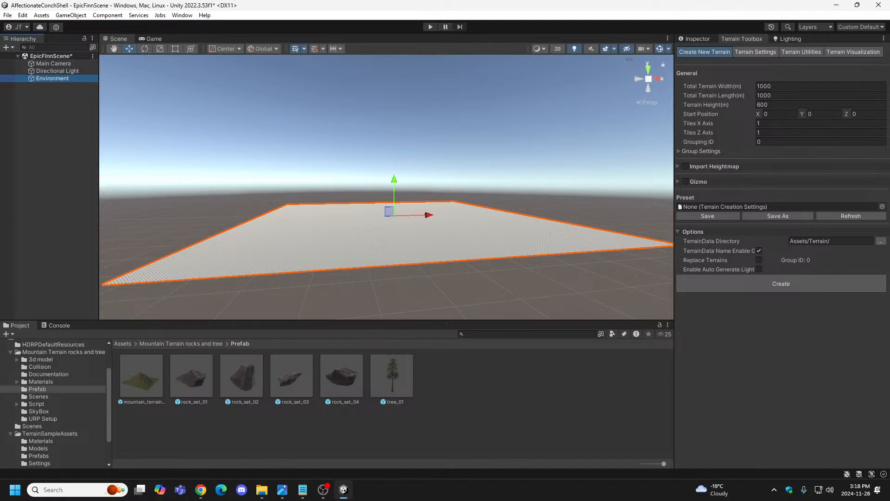
key(alt+Tab)
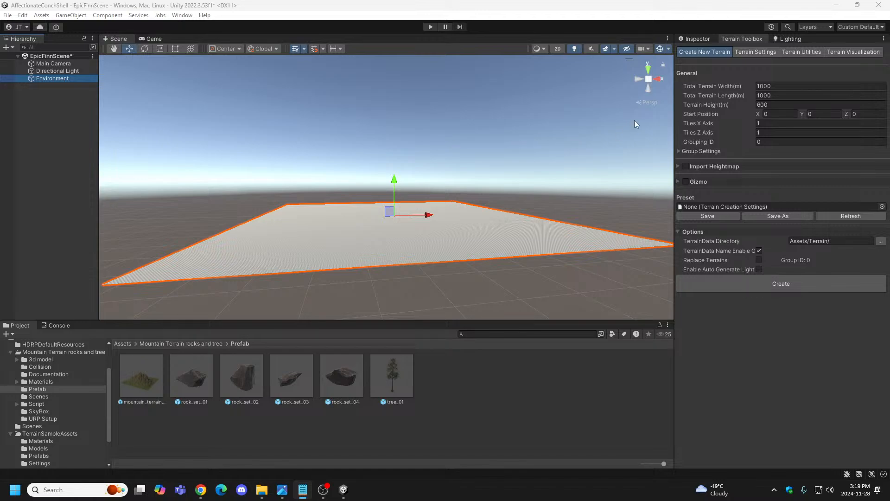
click(57, 78)
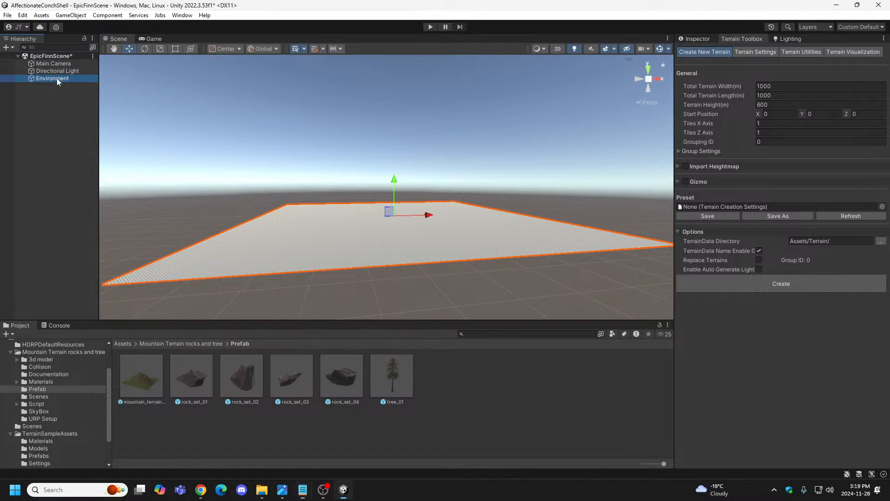
click(694, 39)
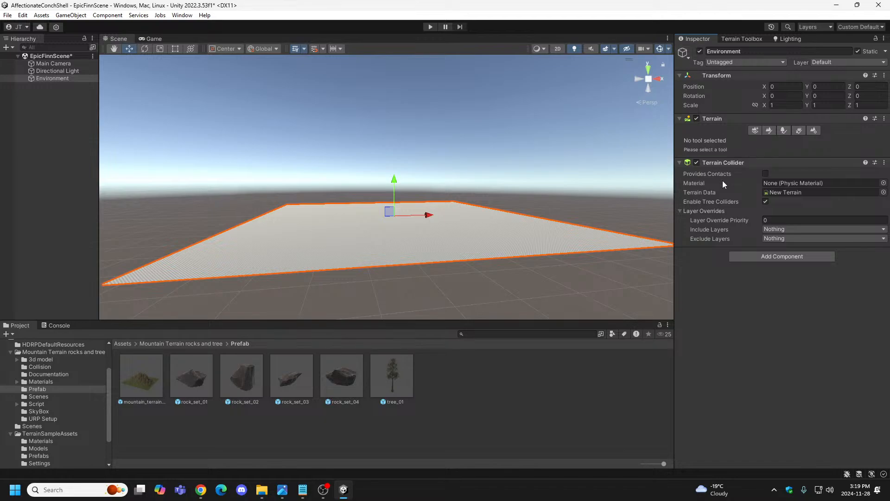
Activate Paint Terrain on the Environment terrain and review the available painting tools, including the Erosion options, keeping Set Height.
click(769, 131)
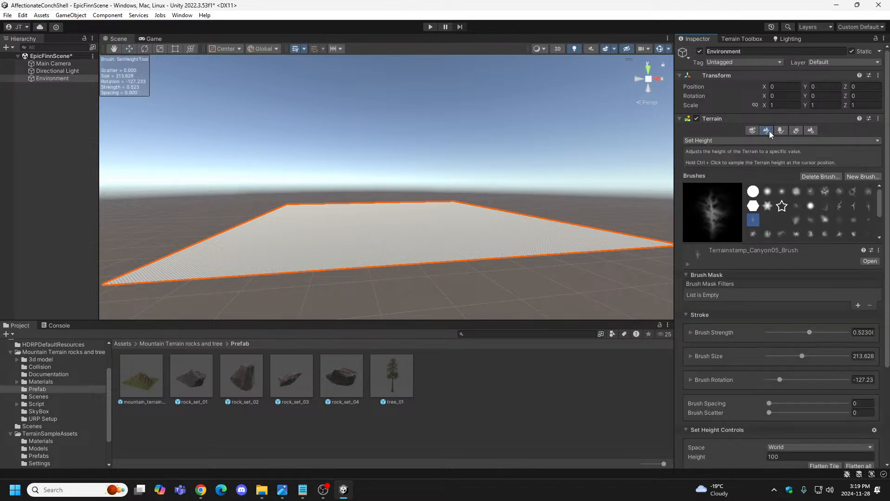
click(874, 141)
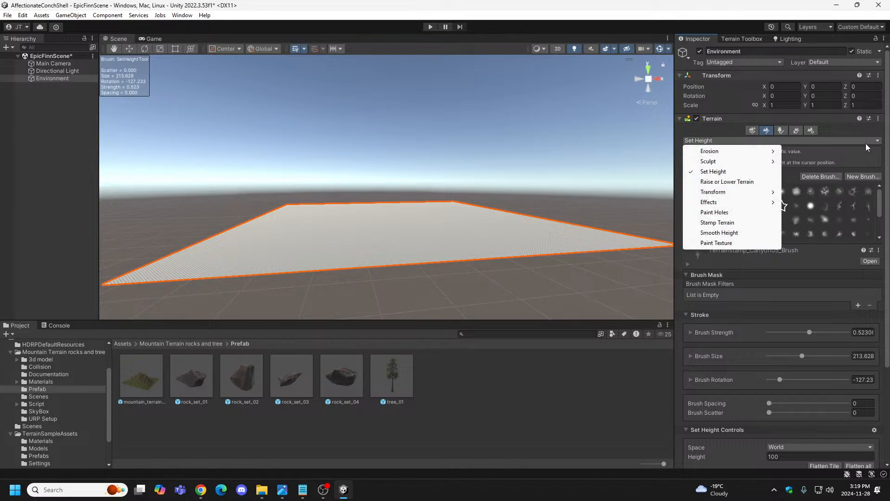
mouse_move(739, 158)
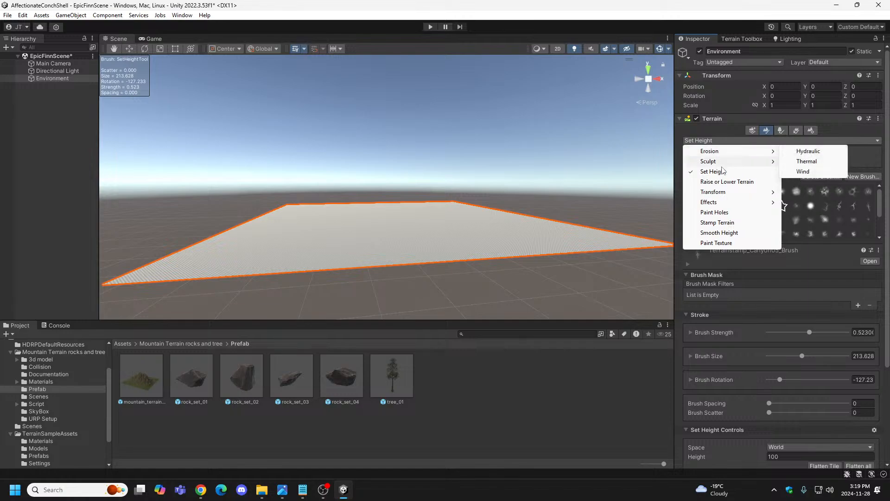
mouse_move(727, 156)
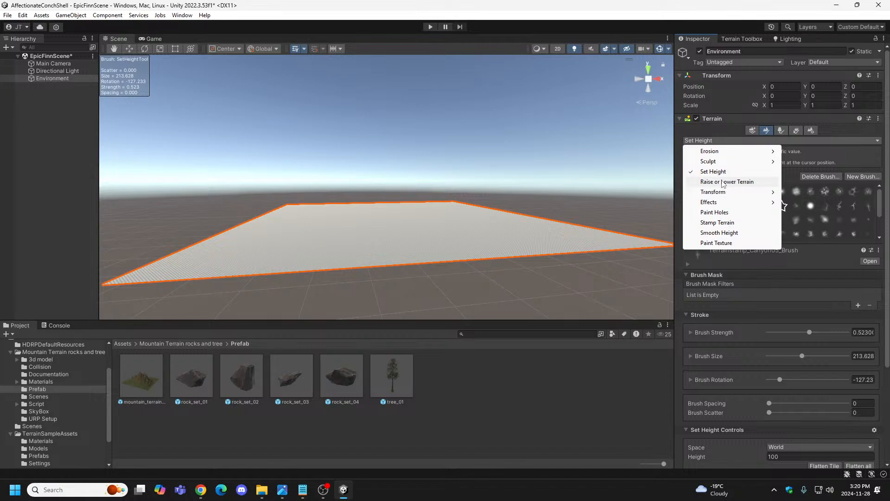
mouse_move(721, 194)
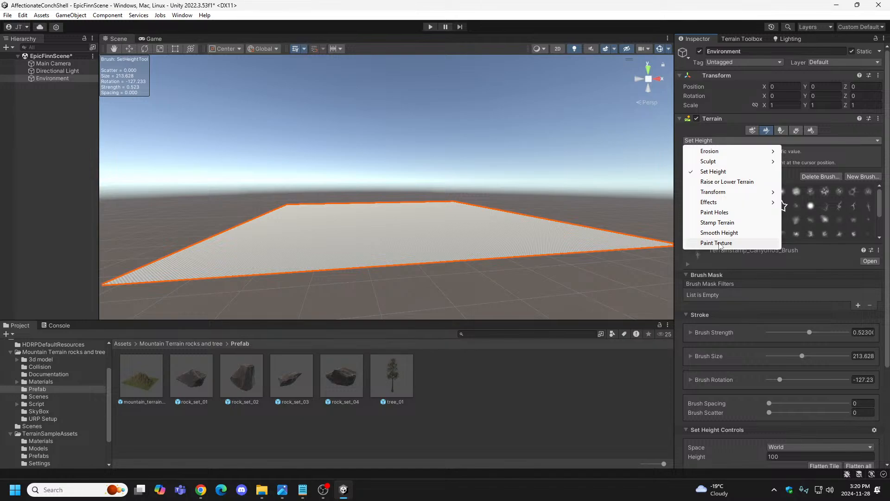
click(838, 151)
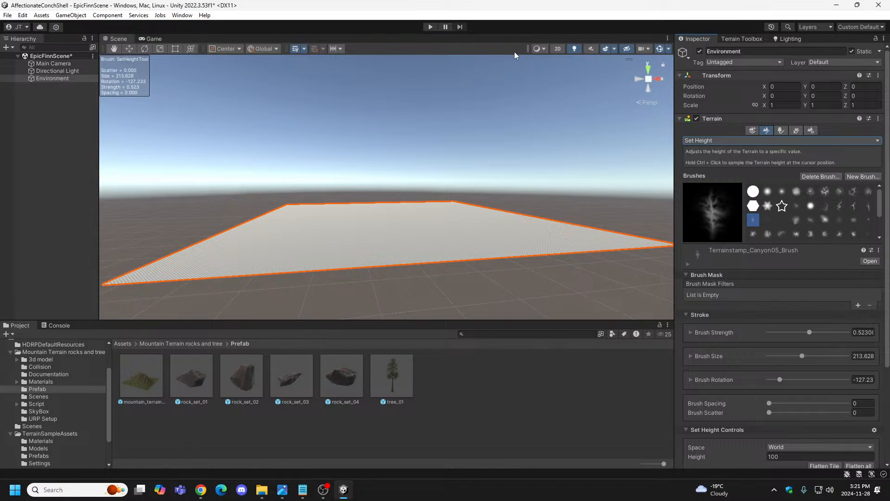
View the Terrain Sample Asset Pack details in the Package Manager and close it.
click(181, 15)
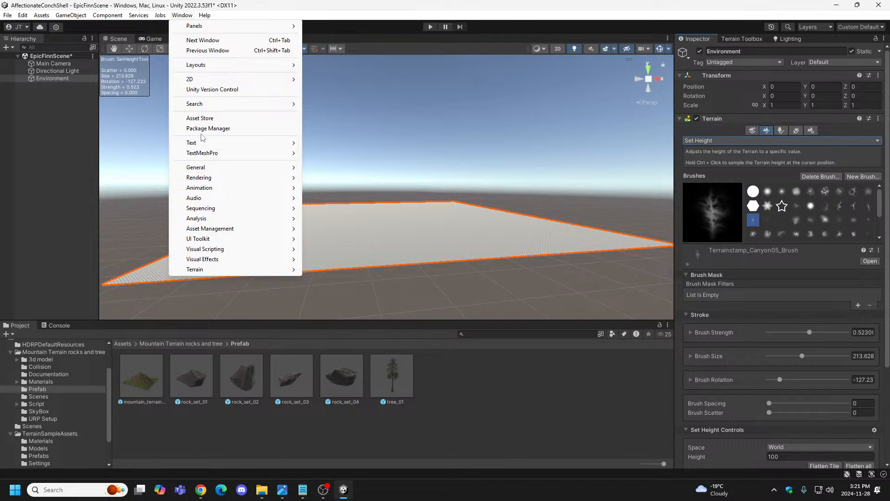
click(208, 128)
click(197, 125)
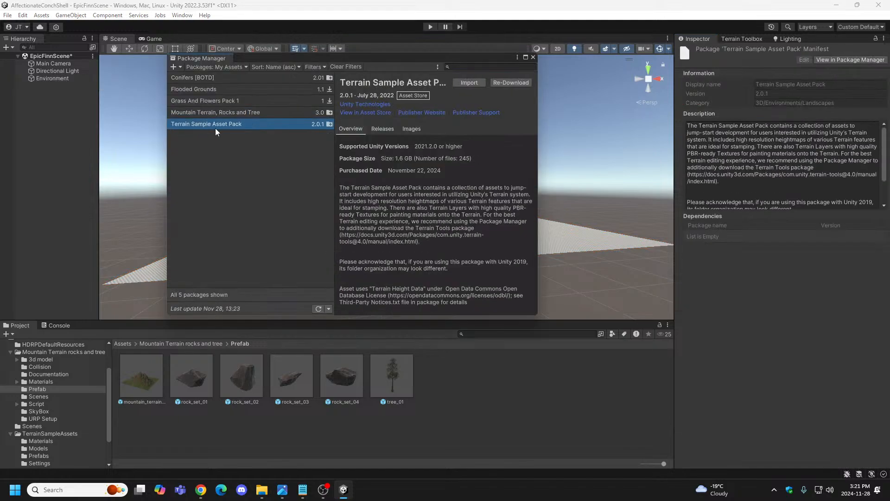
click(533, 57)
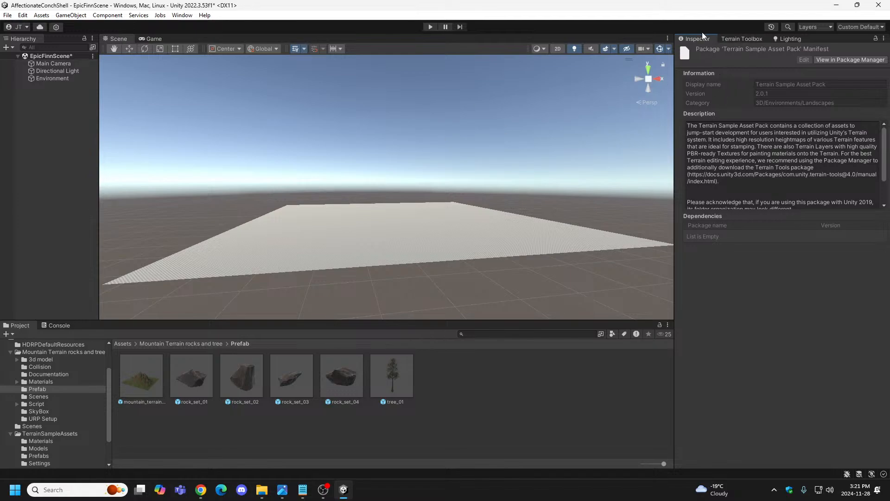
Reselect the Environment terrain and preview the Terrainstamp_Mountain01_Brush and Terrainstamp_Ridge05_Brush among the Set Height brushes.
click(61, 77)
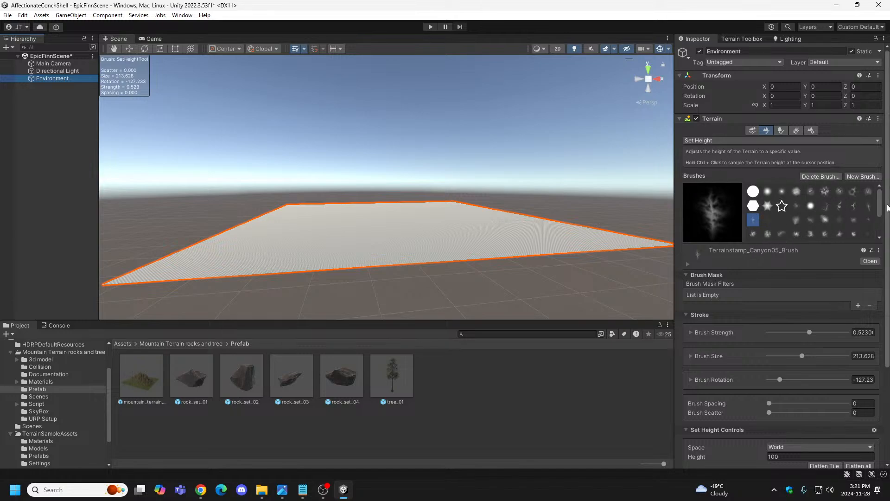
mouse_move(880, 206)
mouse_down()
mouse_move(880, 220)
mouse_move(878, 202)
mouse_up()
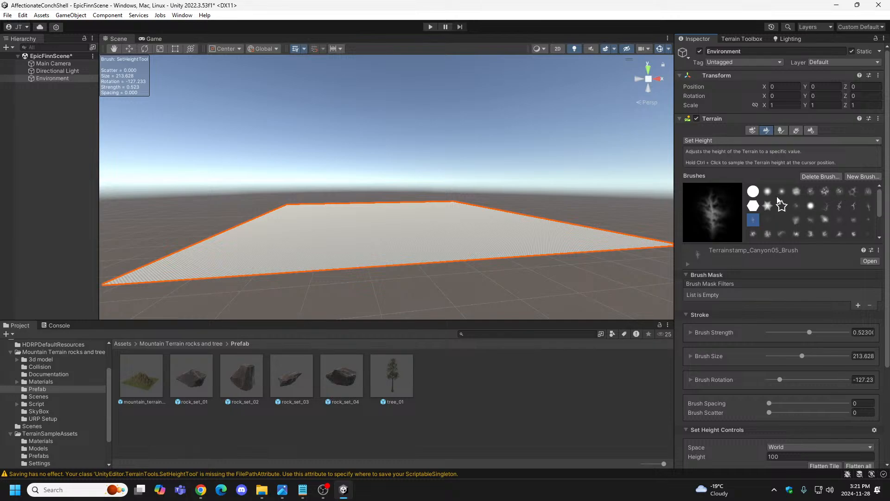
click(752, 234)
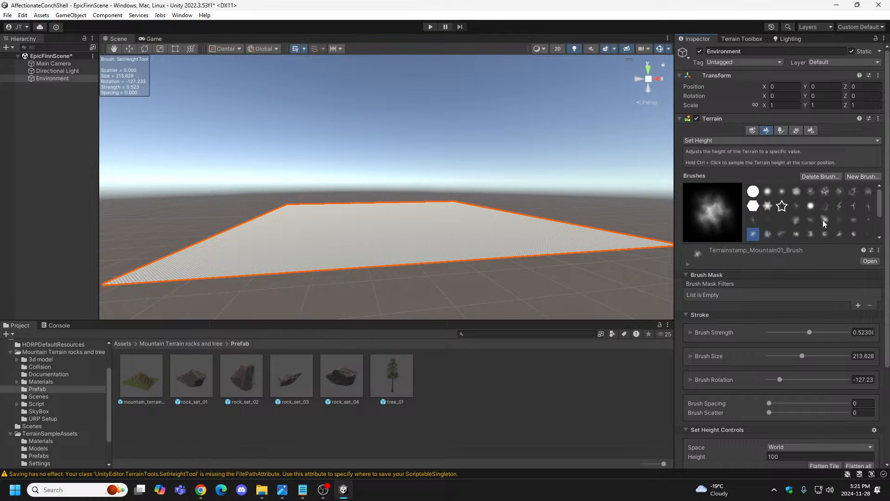
scroll(820, 220, down, 1)
click(752, 220)
scroll(794, 224, down, 1)
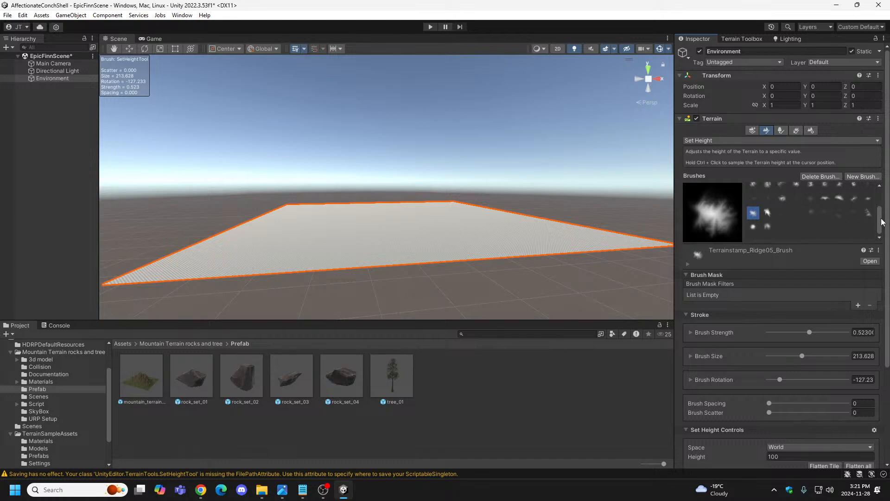
mouse_move(882, 221)
mouse_down()
mouse_move(881, 202)
mouse_move(884, 226)
mouse_up()
scroll(853, 224, up, 2)
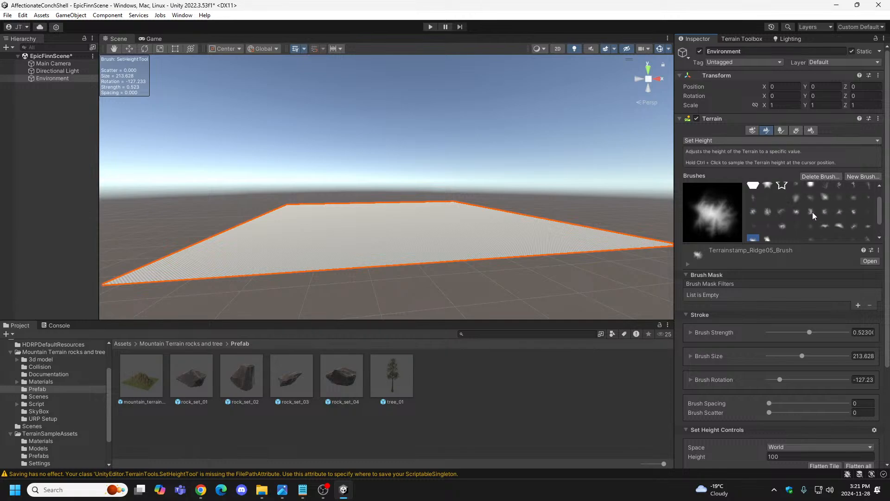
scroll(813, 212, up, 2)
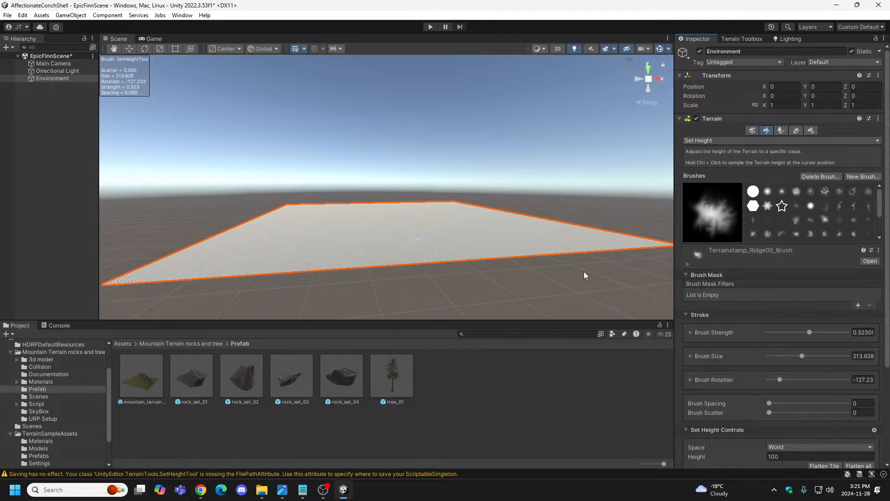
Preview the built-in brushes and Terrainstamp_Flatmountain01_Brush, select Terrainstamp_Erode01_Brush and browse the remaining terrain stamps.
scroll(722, 250, down, 5)
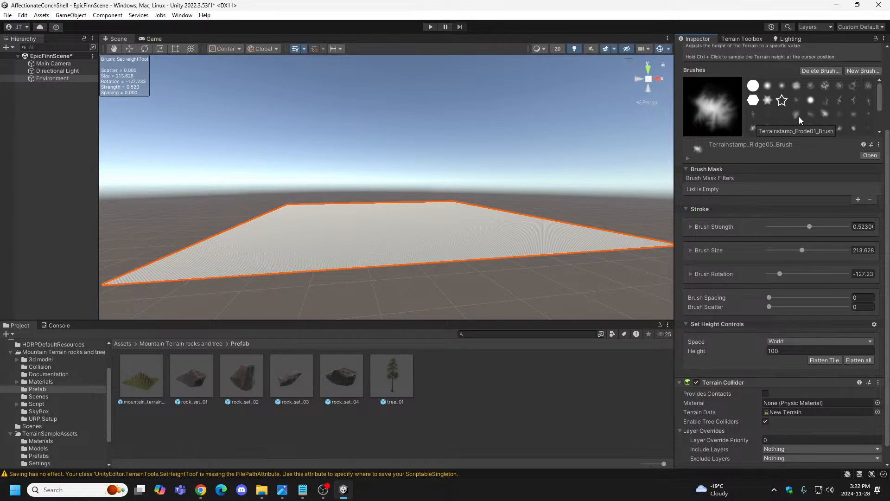
click(782, 89)
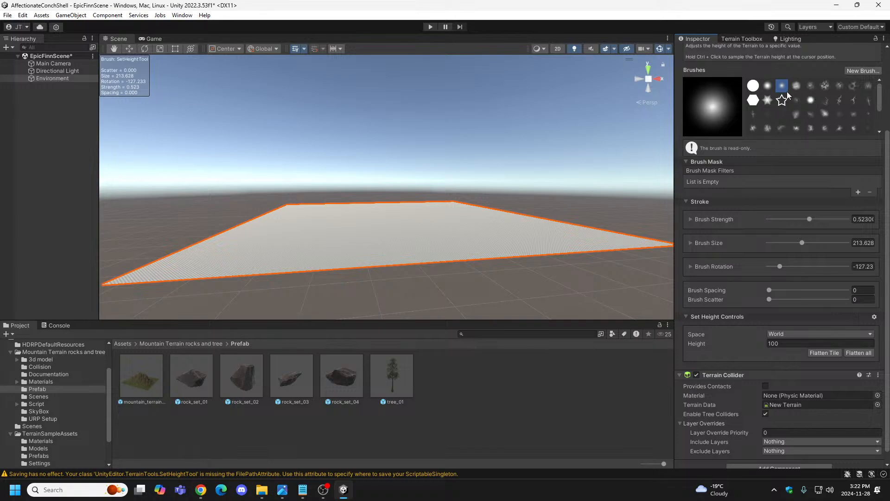
click(856, 101)
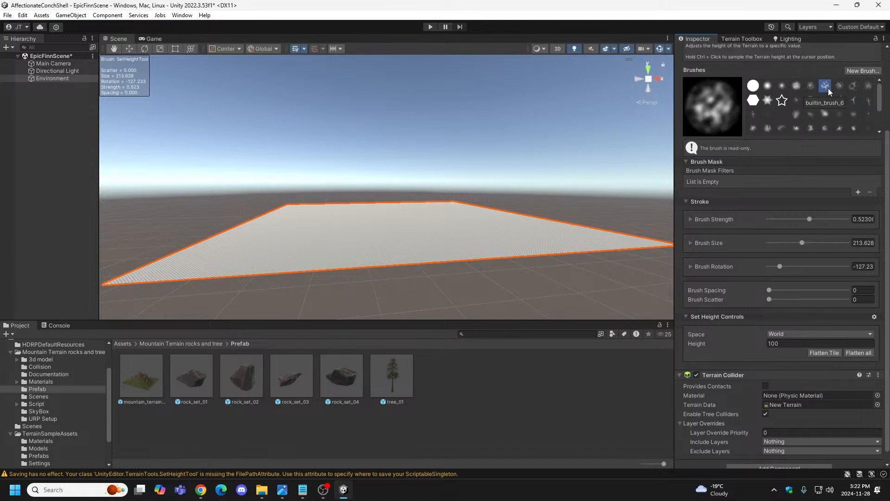
click(825, 114)
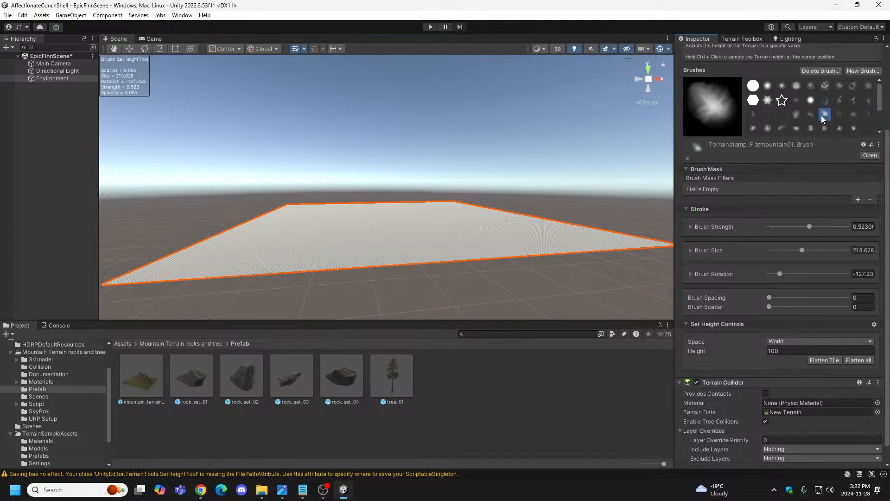
click(800, 115)
scroll(796, 119, down, 2)
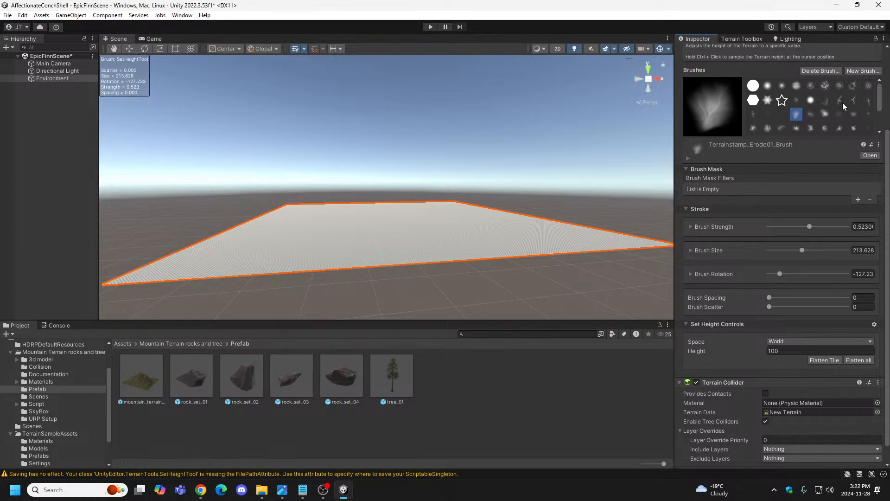
scroll(797, 115, down, 2)
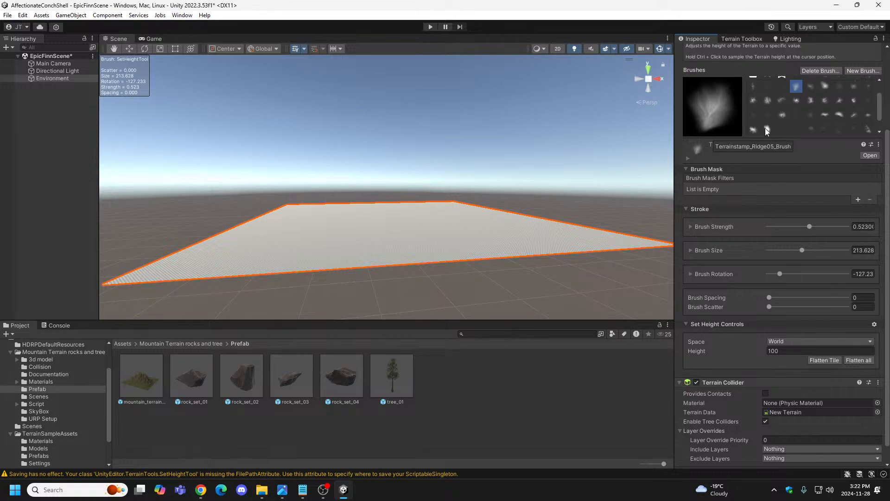
Preview Terrainstamp_Ridge02_Brush for Set Height and browse the rest of the brush collection.
scroll(793, 120, down, 1)
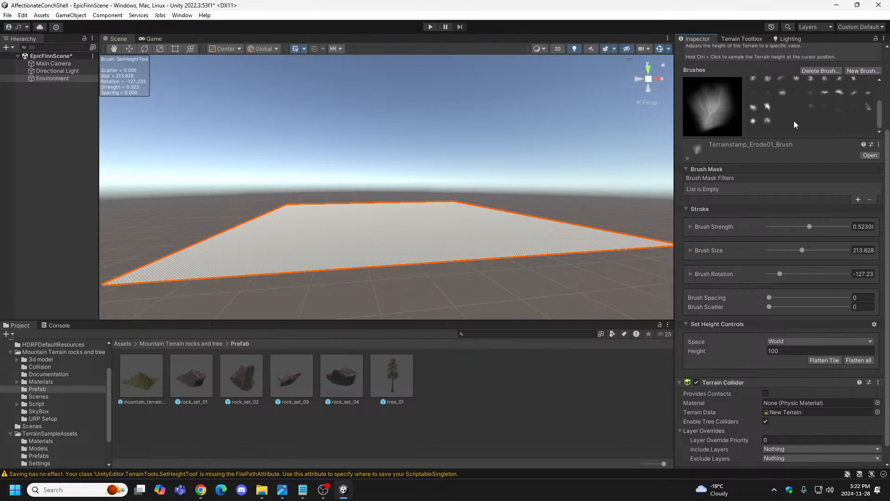
click(840, 93)
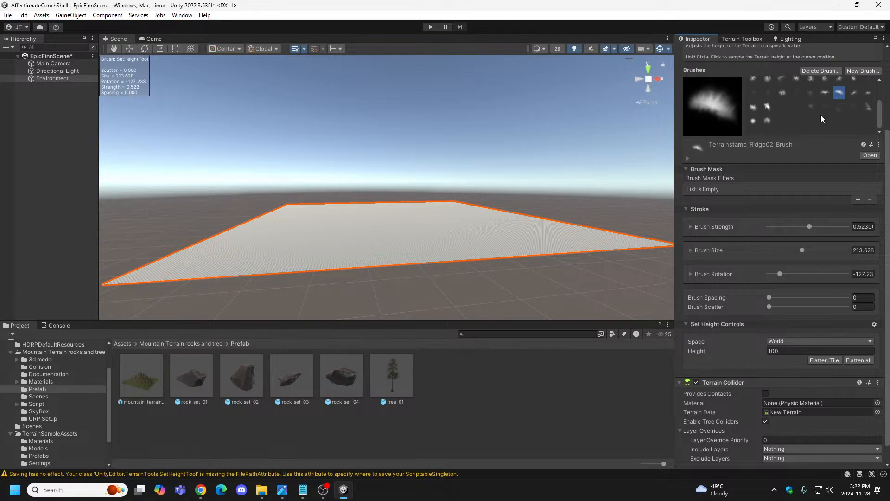
scroll(815, 121, up, 3)
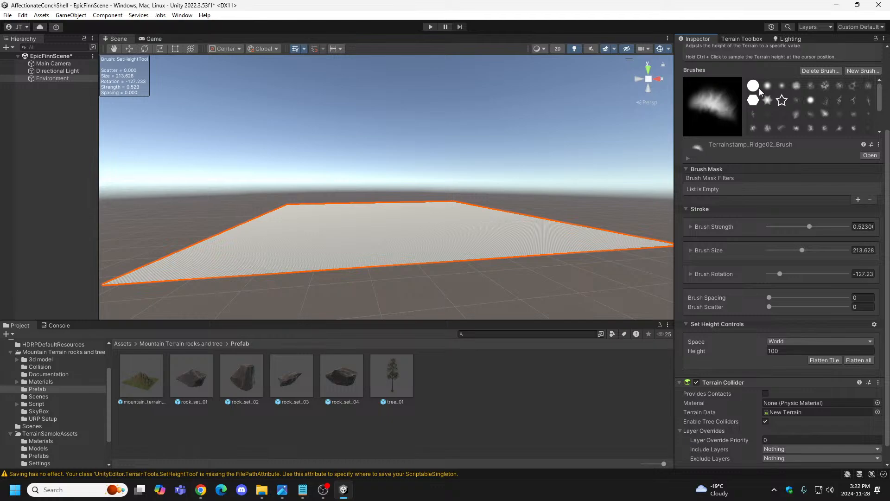
scroll(794, 121, down, 2)
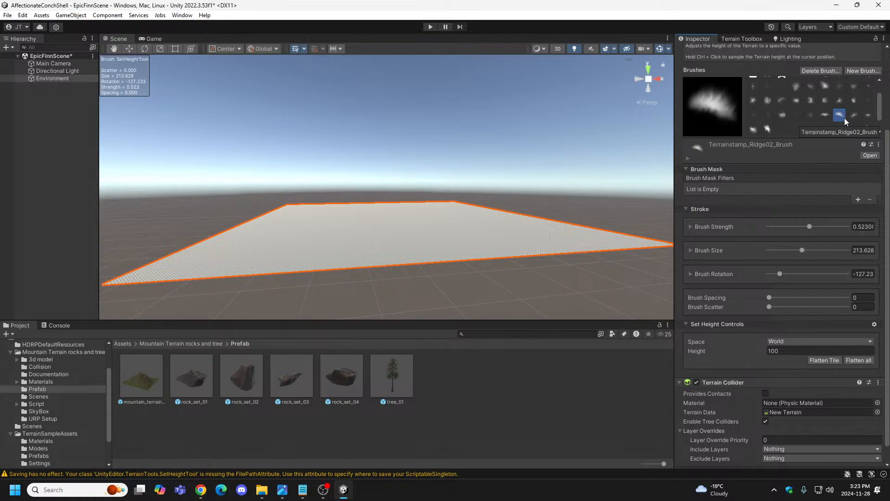
scroll(844, 118, up, 3)
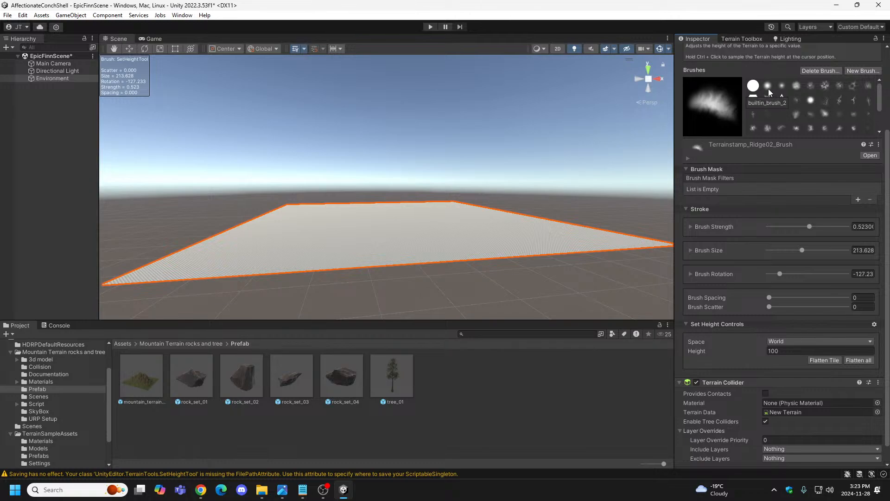
Preview the solid round and hexagonal built-in brushes, Terrainstamp_Mountain01_Brush, Terrainstamp_Mountain10_Brush and Terrainstamp_Ridge05_Brush.
click(753, 88)
click(754, 100)
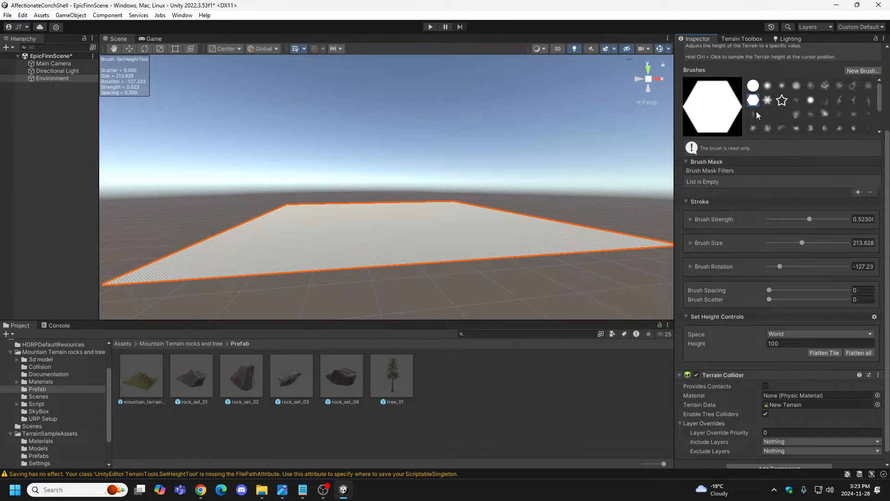
click(753, 113)
click(754, 128)
scroll(765, 119, down, 2)
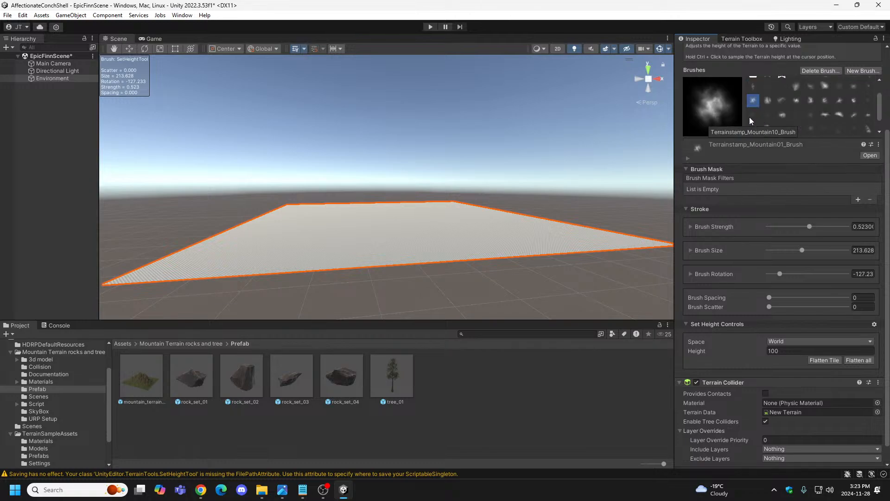
click(752, 116)
scroll(760, 117, down, 1)
click(754, 110)
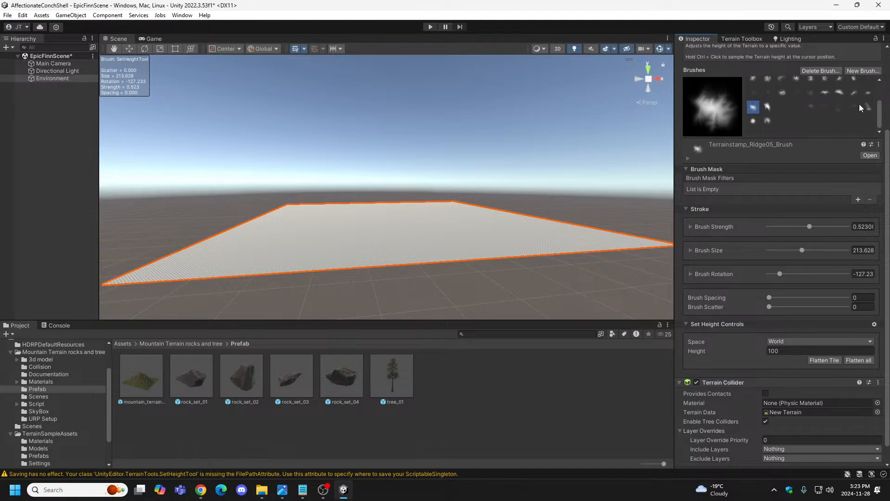
Browse the terrain stamps and compare the previews of Terrainstamp_Ridge01_Brush and Terrainstamp_Ridge02_Brush.
scroll(861, 101, up, 3)
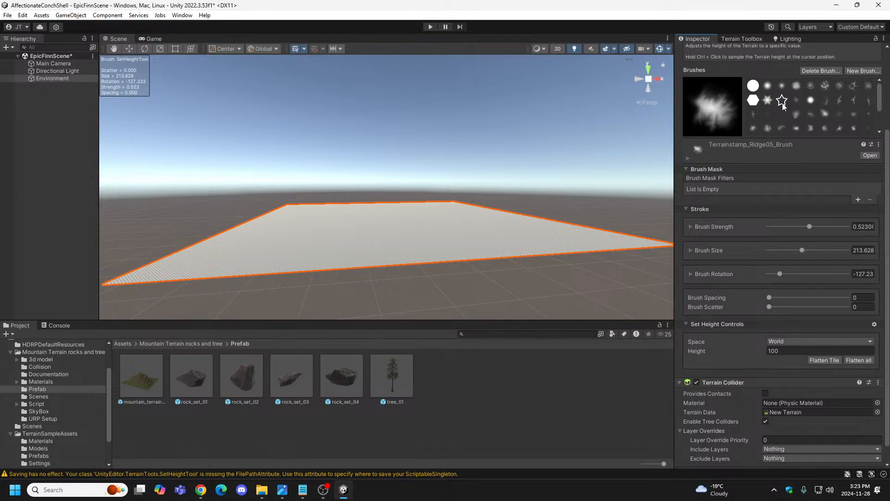
scroll(789, 95, down, 3)
scroll(816, 100, down, 1)
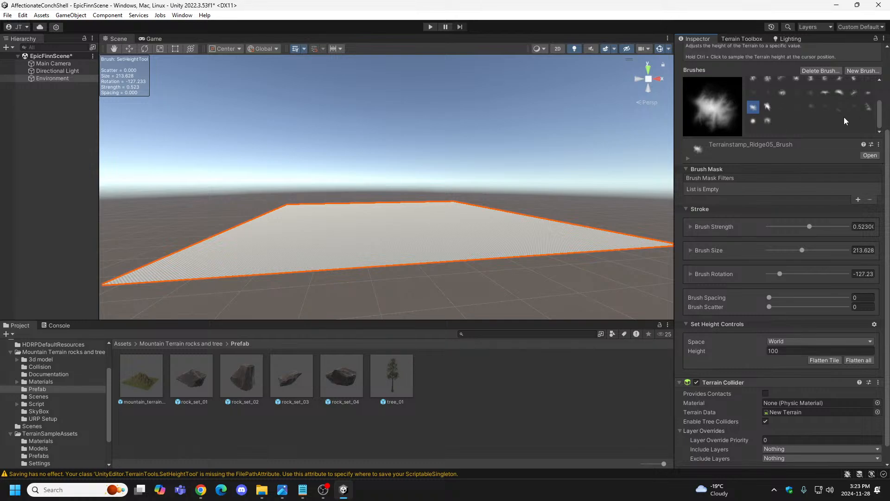
click(827, 93)
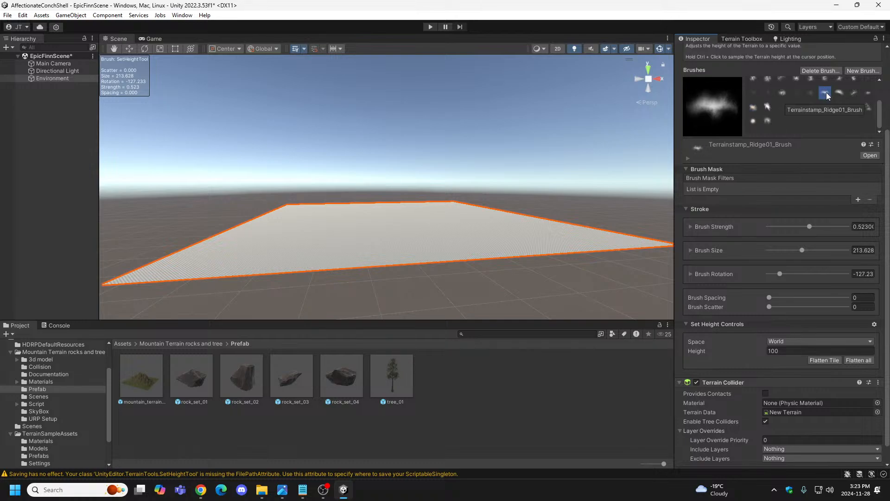
click(839, 92)
scroll(800, 109, up, 4)
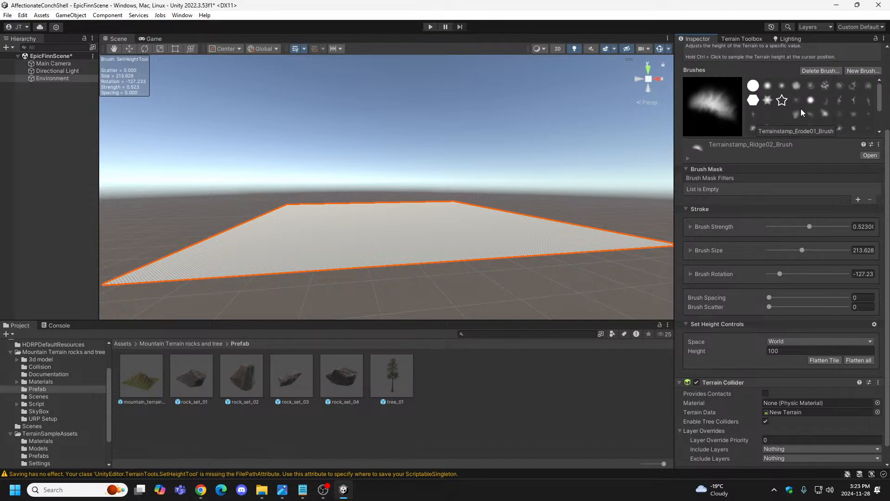
Look through the mountain stamps, preview Terrainstamp_Mountain07_Brush and return to Terrainstamp_Ridge02_Brush.
scroll(751, 124, down, 2)
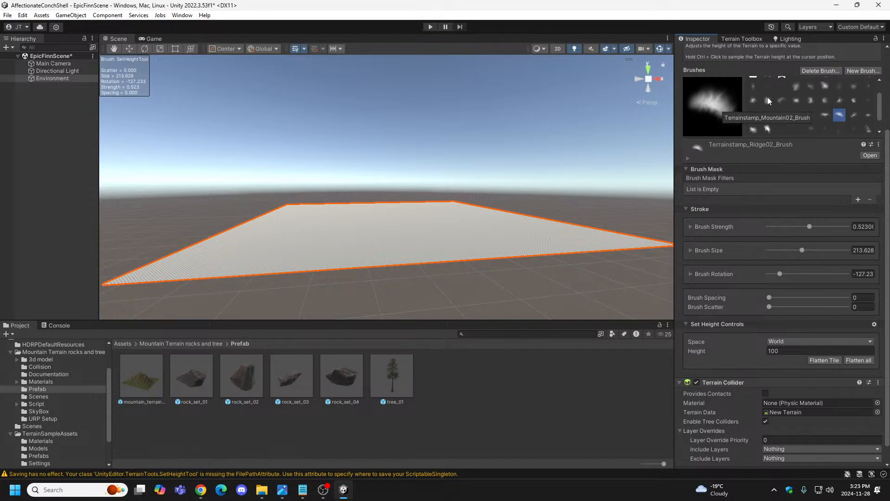
scroll(805, 116, down, 2)
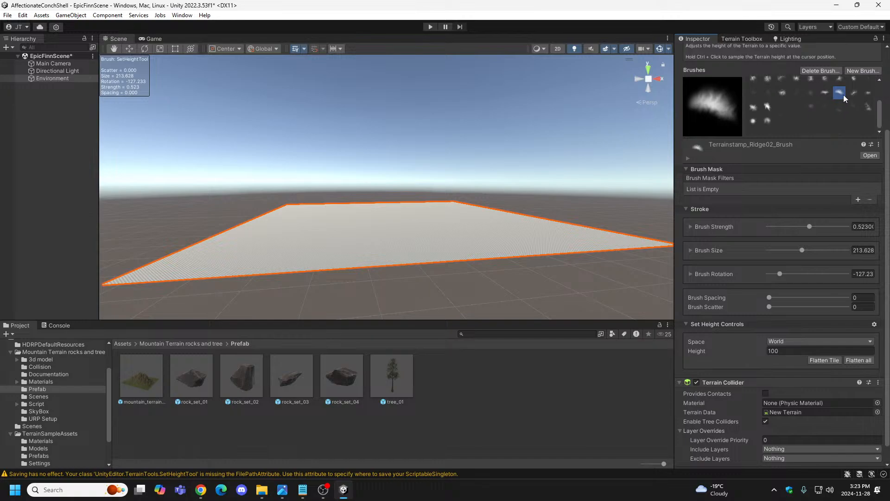
scroll(827, 116, up, 2)
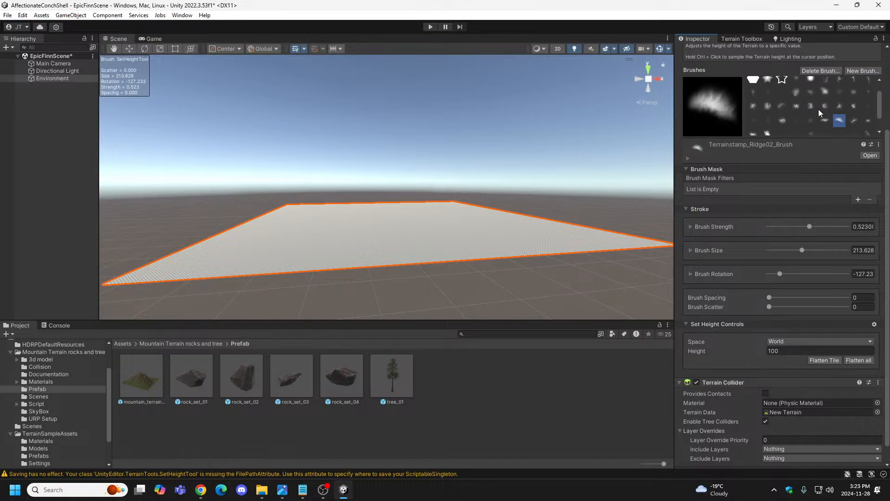
scroll(828, 100, up, 2)
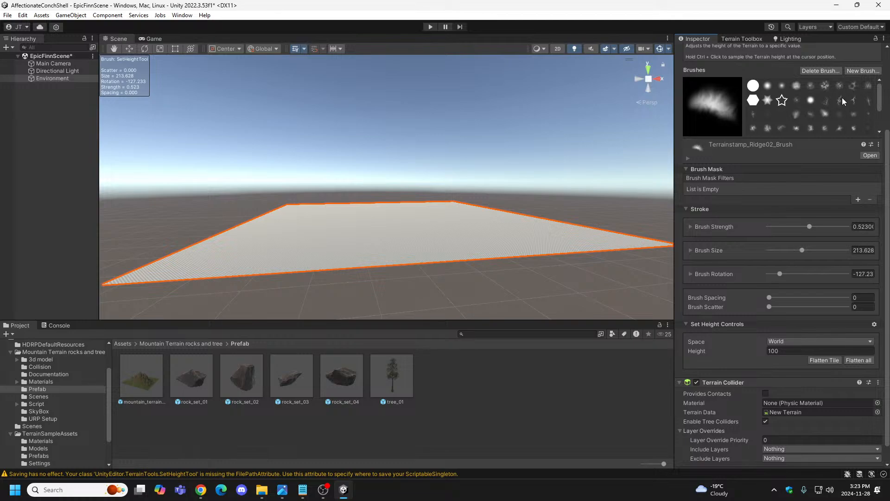
click(841, 124)
scroll(841, 123, down, 1)
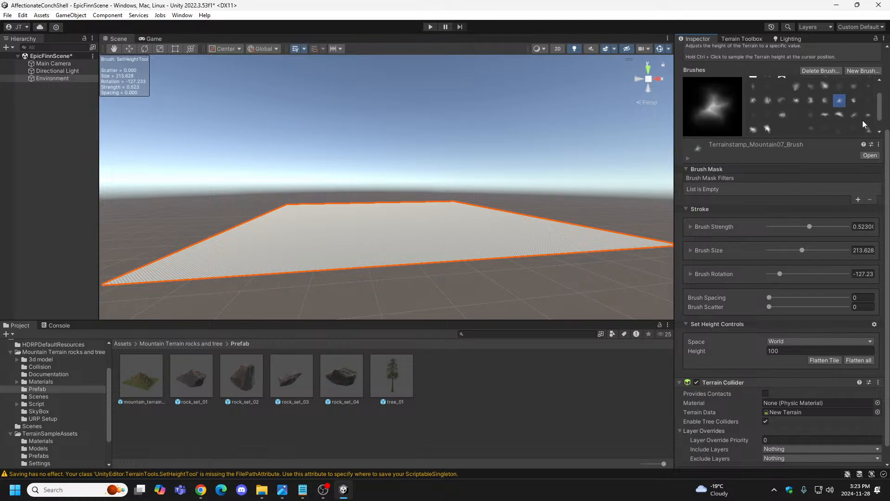
click(838, 116)
scroll(844, 112, down, 1)
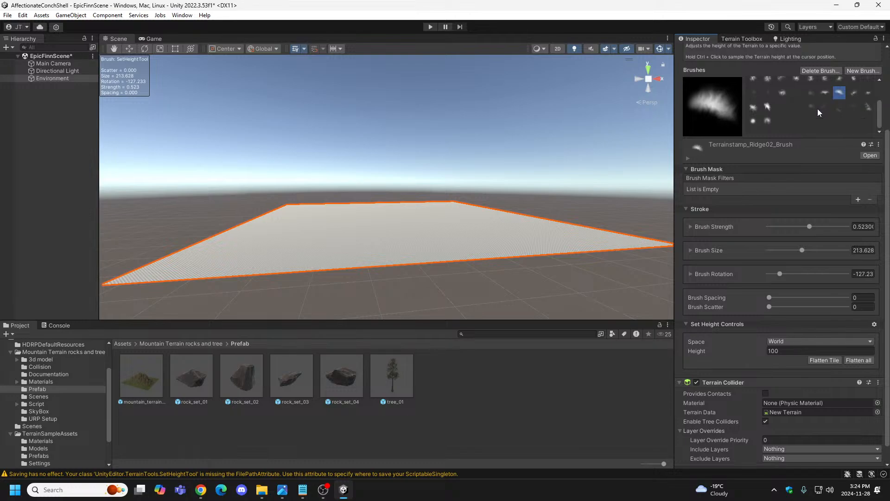
Preview the round built-in brush and Terrainstamp_Mountain10_Brush, and settle on Terrainstamp_Ridge02_Brush for Set Height.
scroll(817, 108, up, 3)
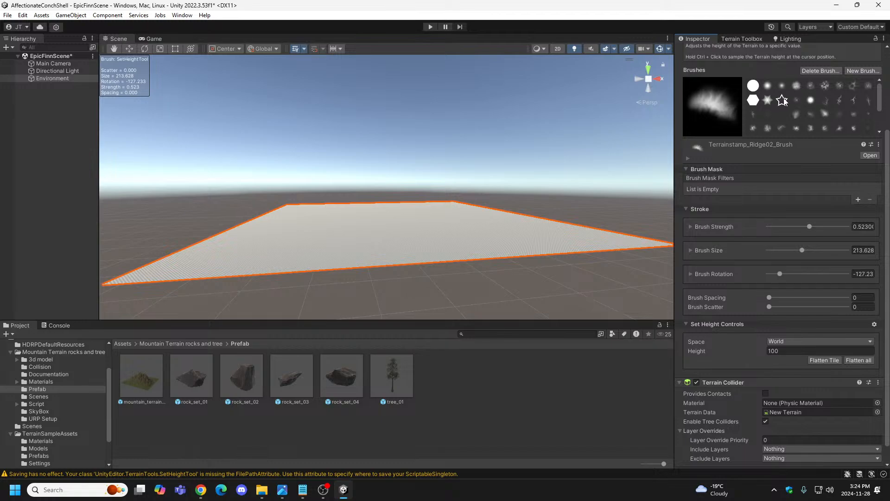
scroll(799, 131, down, 3)
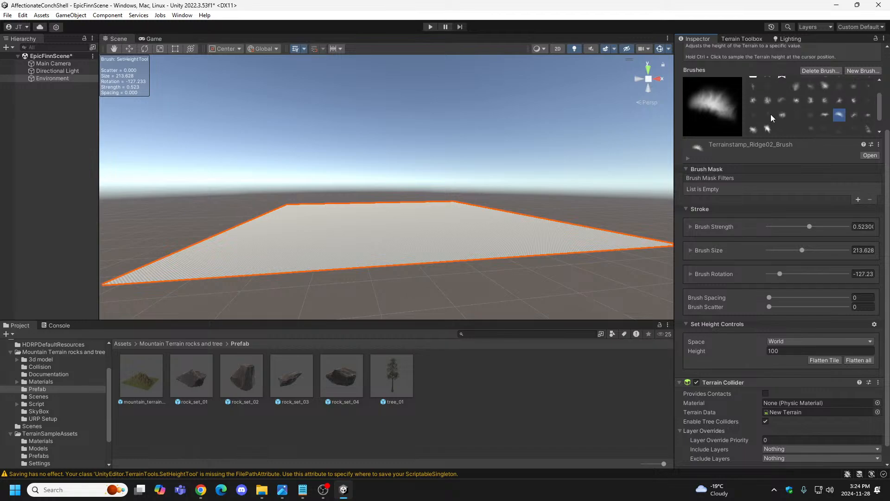
scroll(765, 111, down, 2)
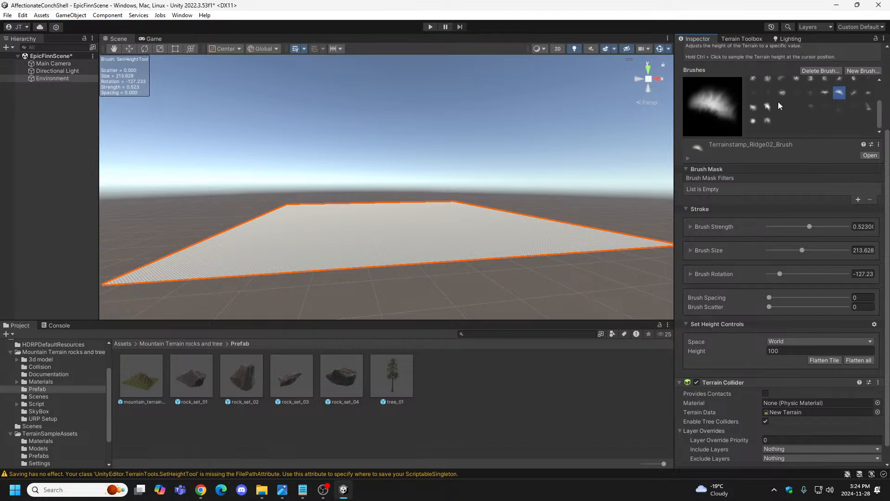
scroll(770, 99, up, 2)
click(754, 88)
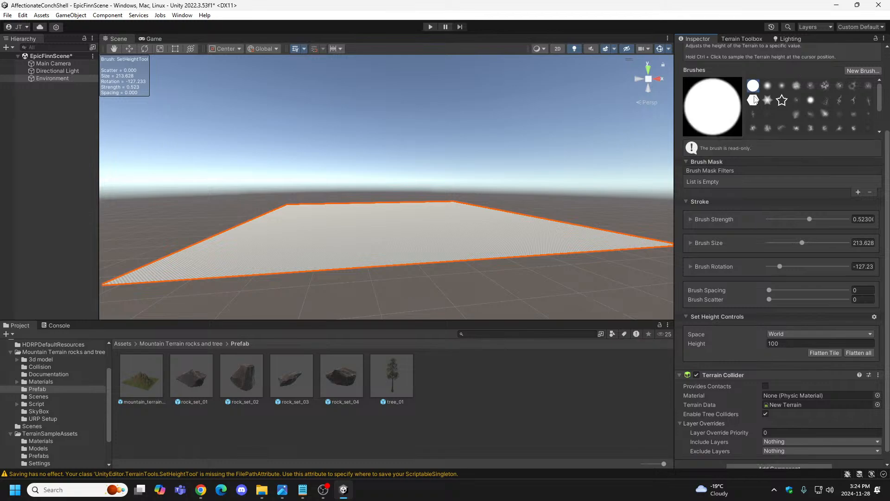
click(752, 128)
scroll(786, 134, down, 2)
click(754, 116)
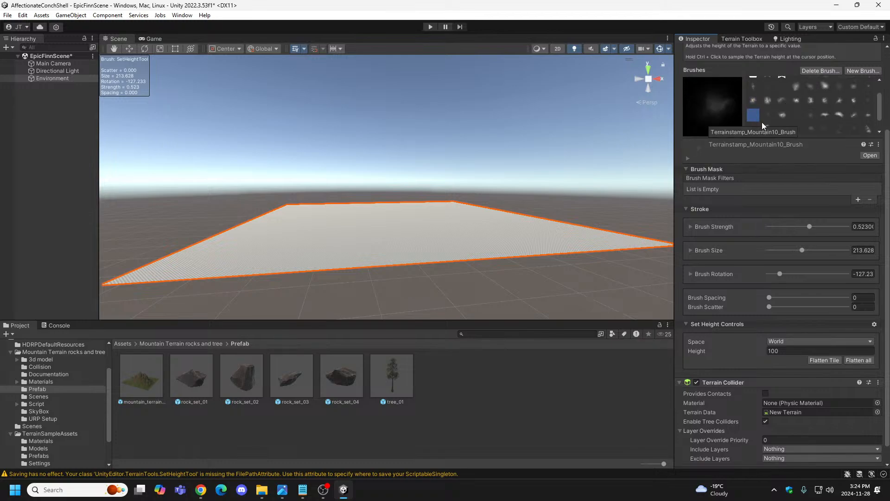
click(840, 114)
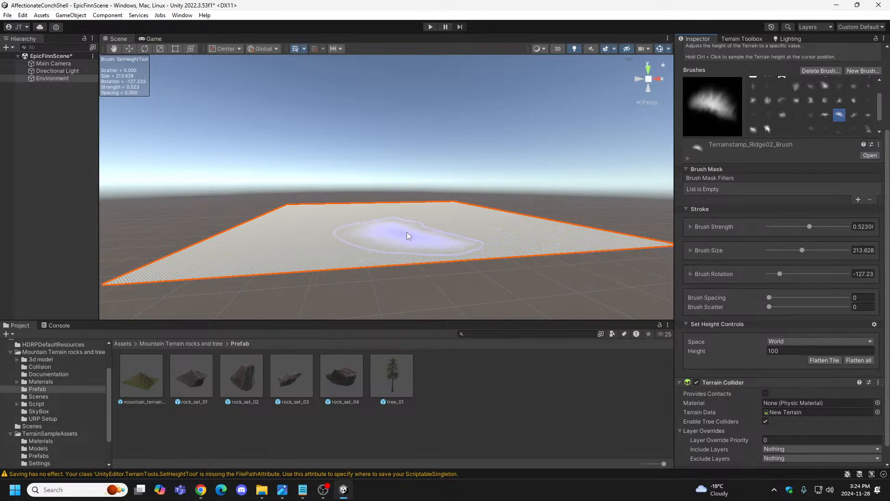
Select the Main Camera with the Move tool active and view it from across the terrain.
mouse_move(370, 235)
right_down()
mouse_move(352, 256)
mouse_move(358, 243)
mouse_move(357, 259)
right_up()
click(53, 64)
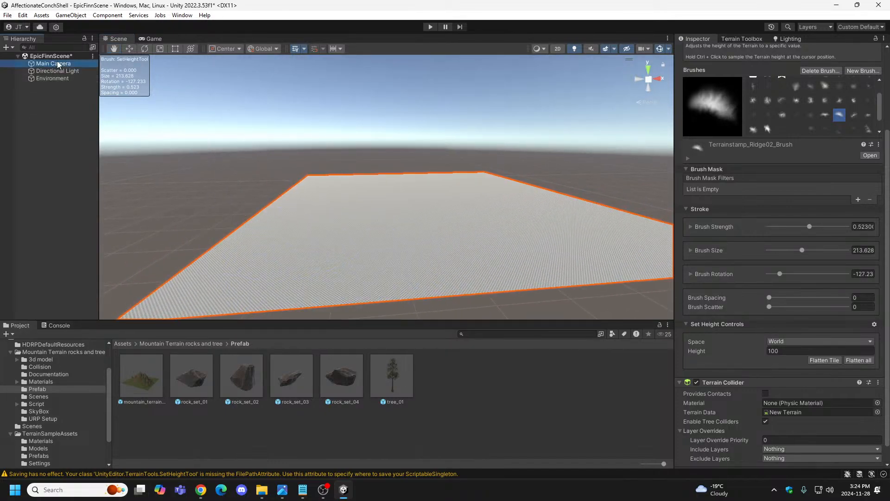
right_drag(421, 249, 465, 258)
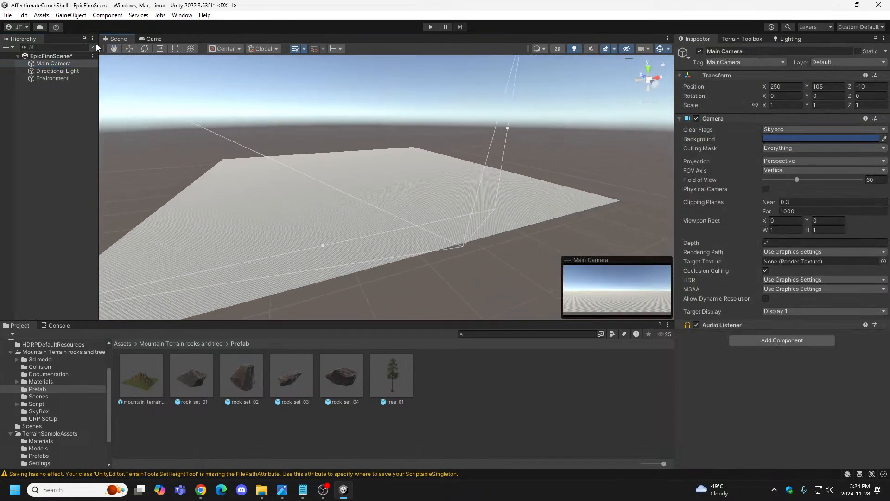
click(129, 49)
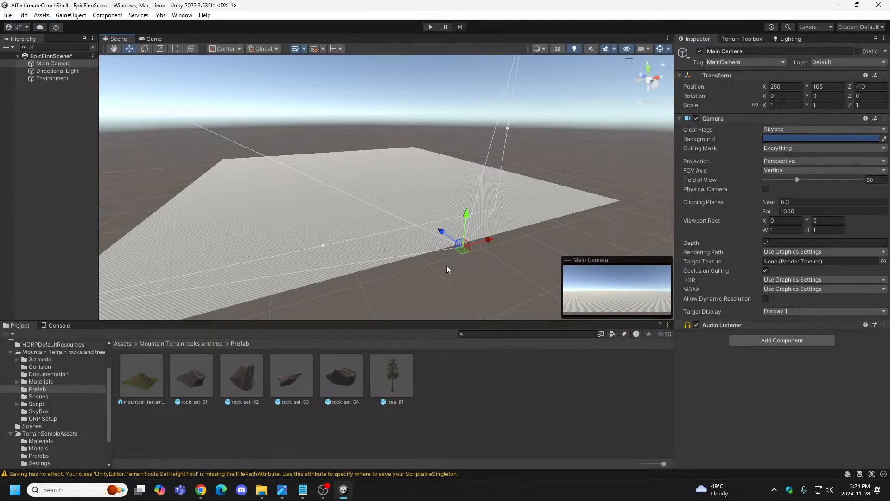
right_drag(470, 264, 838, 310)
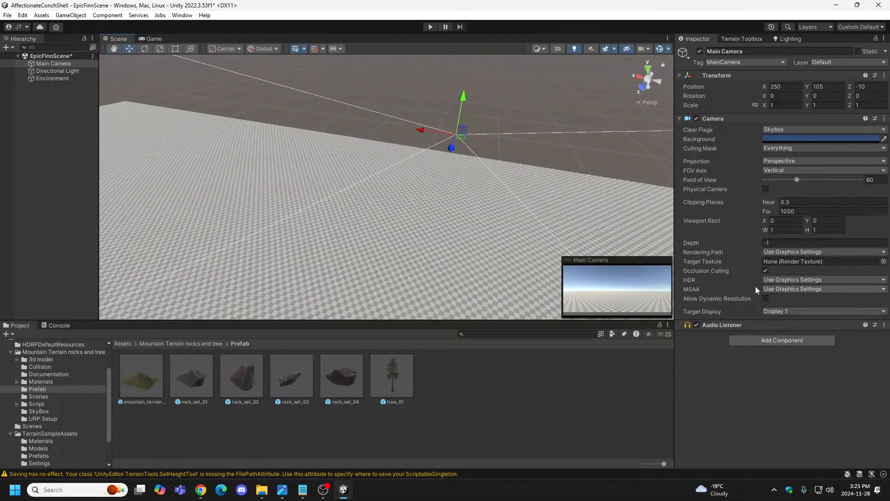
Add a 3D cube to the scene, name it Dummy Object and deselect it.
right_click(36, 104)
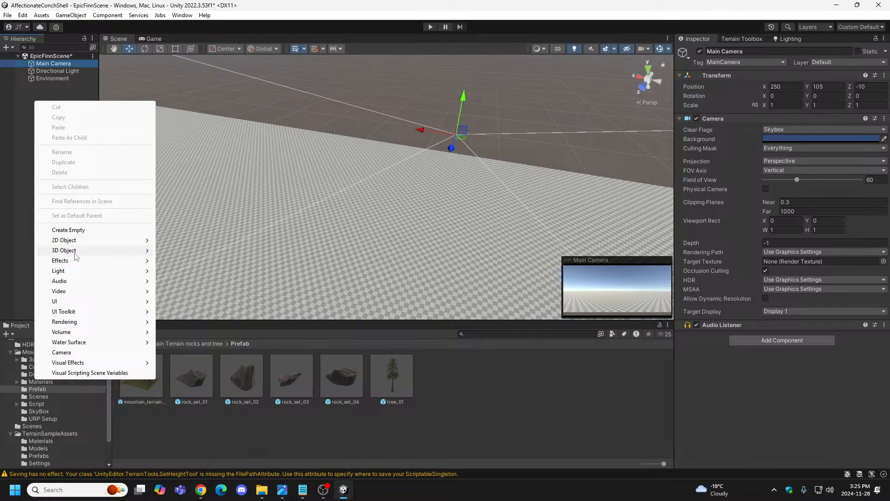
mouse_move(76, 256)
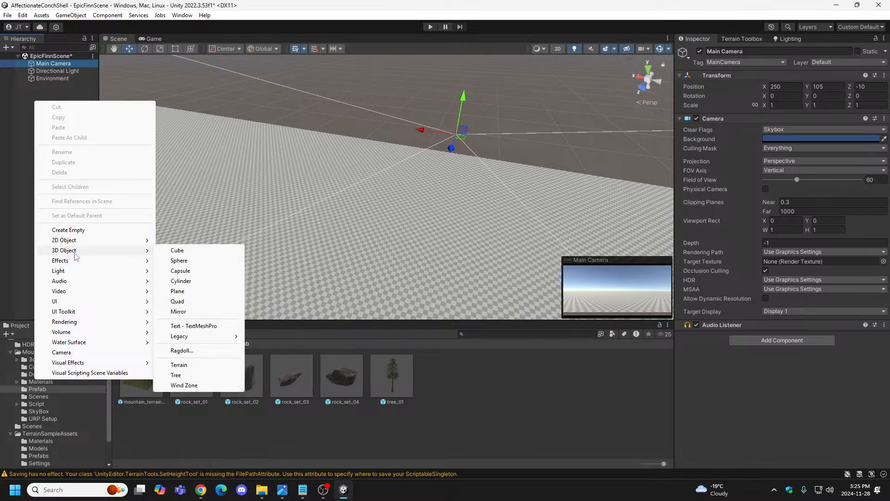
click(190, 250)
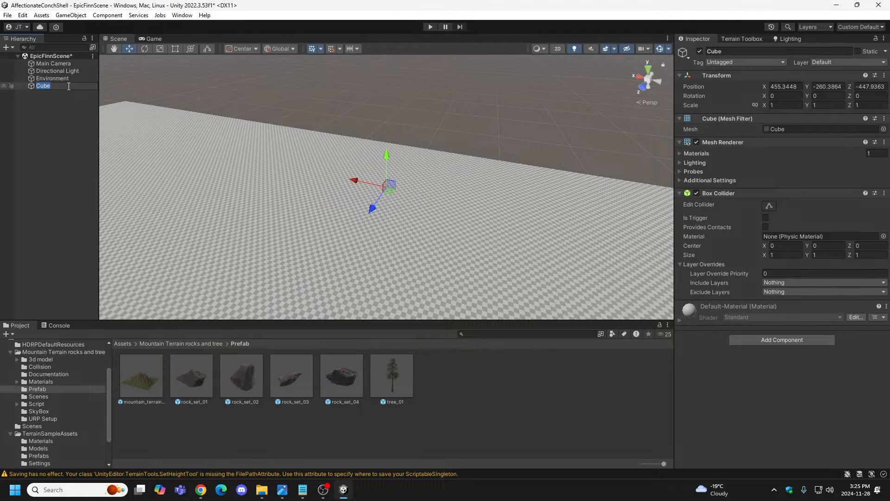
text(Dummy)
text(Object)
key(Return)
click(53, 112)
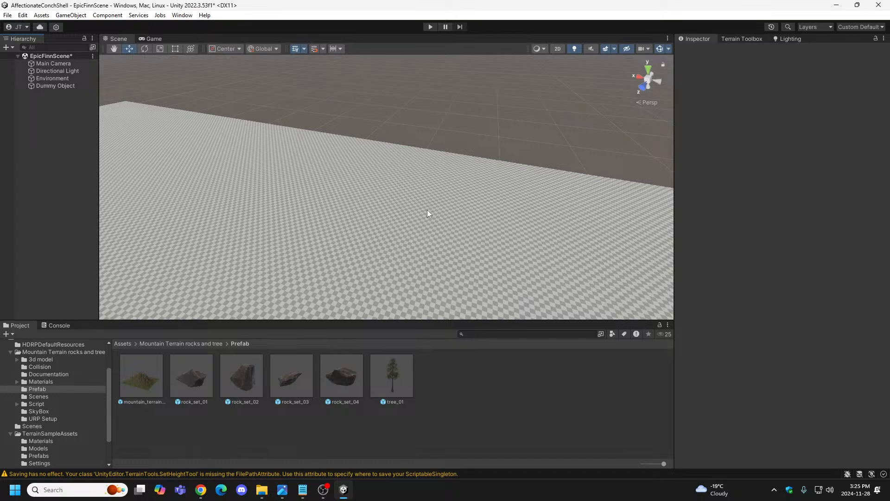
Select the Dummy Object to examine its move gizmo and scale values, and reselect the Environment terrain.
click(54, 86)
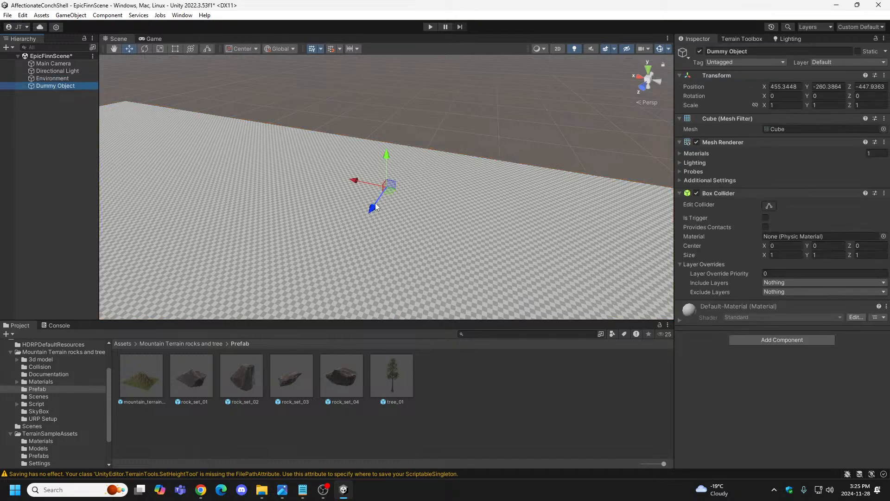
click(374, 207)
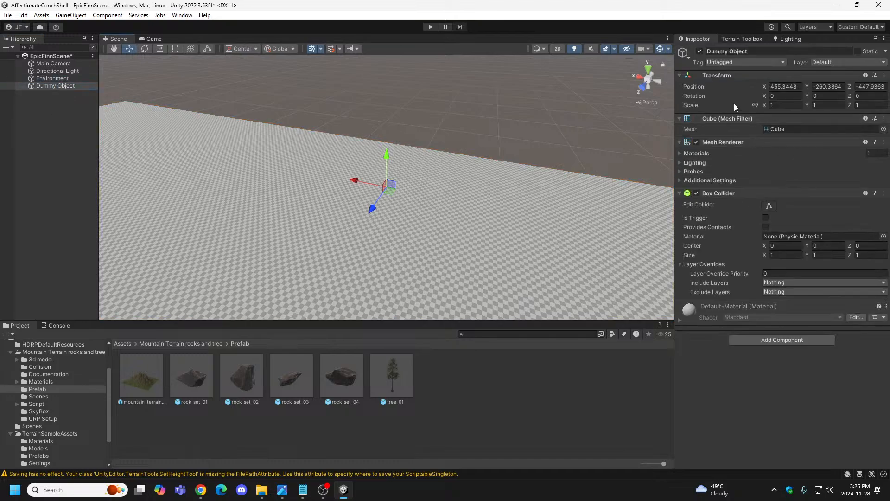
click(824, 106)
click(559, 189)
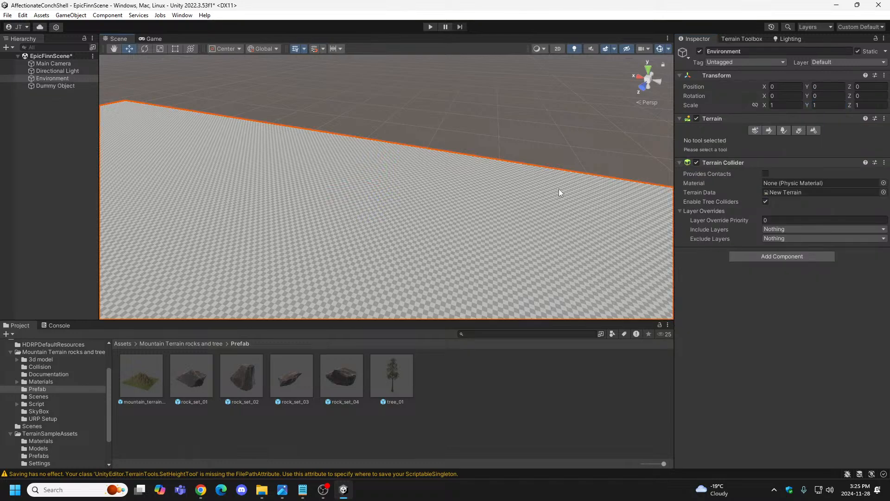
Set the Dummy Object's Y scale to 1.
click(61, 85)
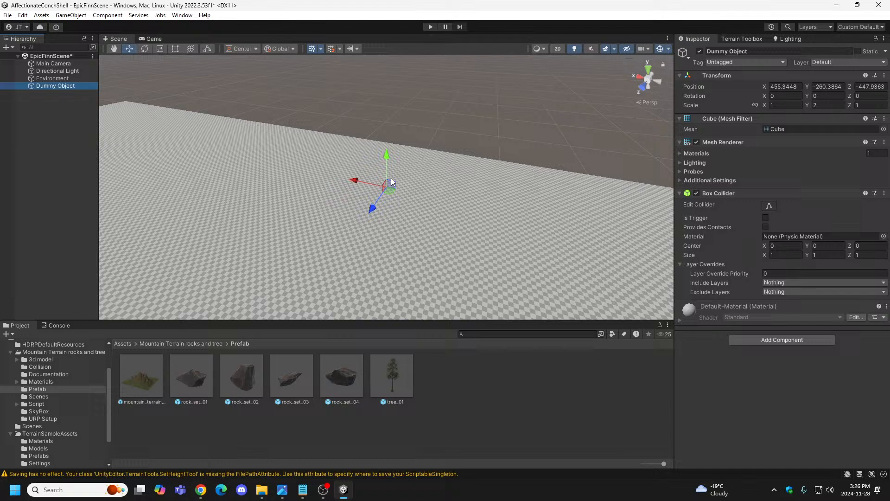
click(829, 105)
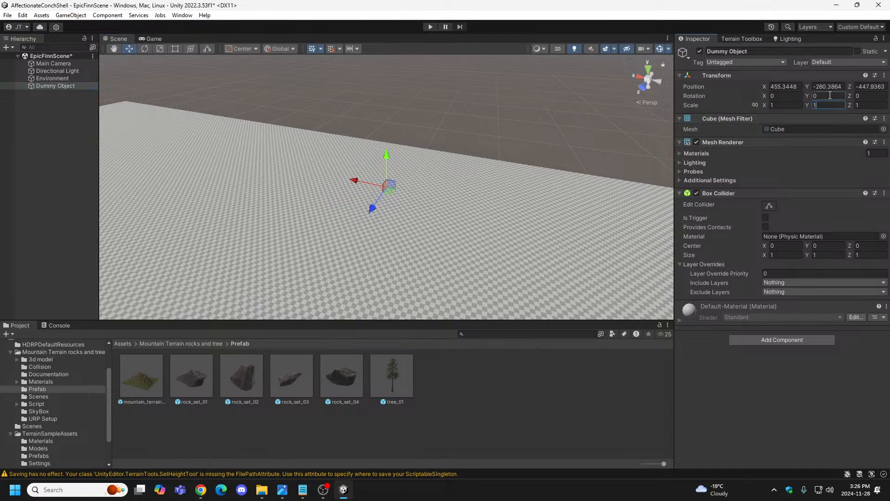
click(829, 95)
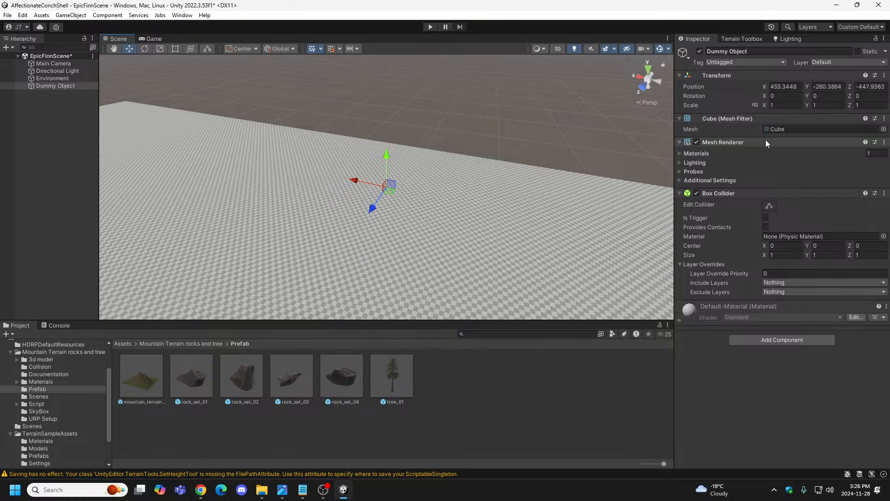
Look up the Main Camera's X position and set the Dummy Object's X position to the same 250.
right_drag(437, 219, 330, 194)
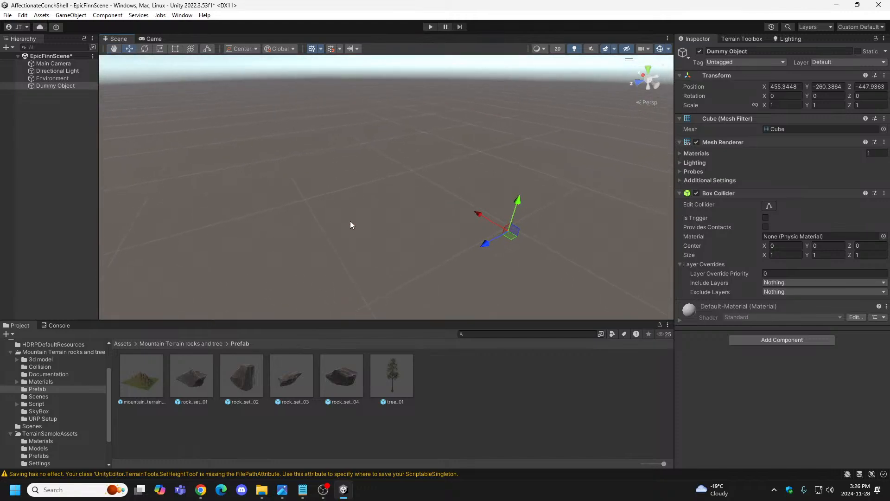
right_drag(350, 225, 64, 116)
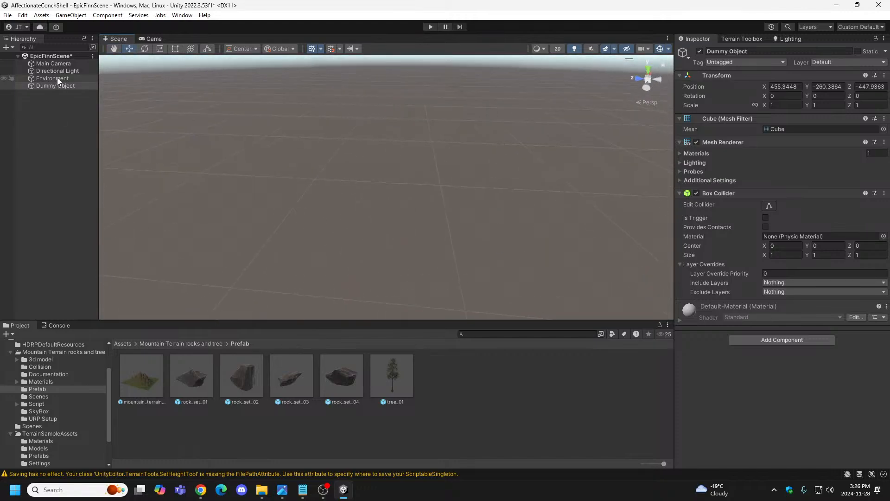
click(58, 63)
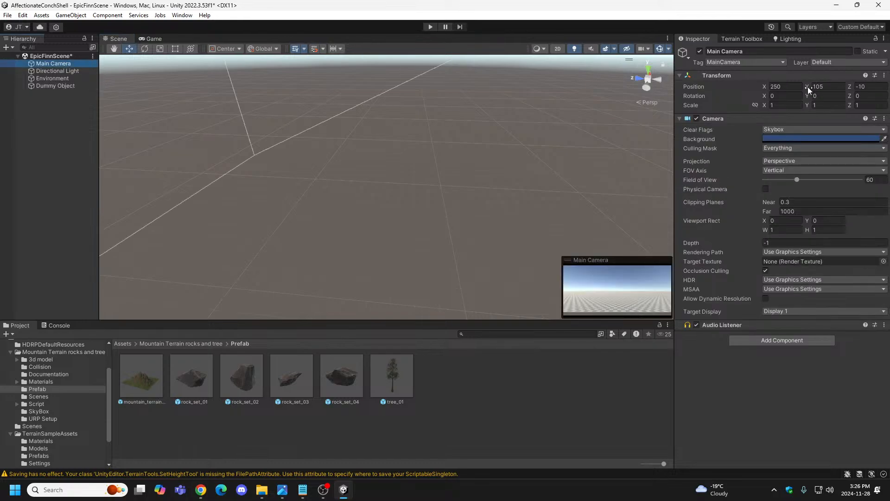
click(792, 87)
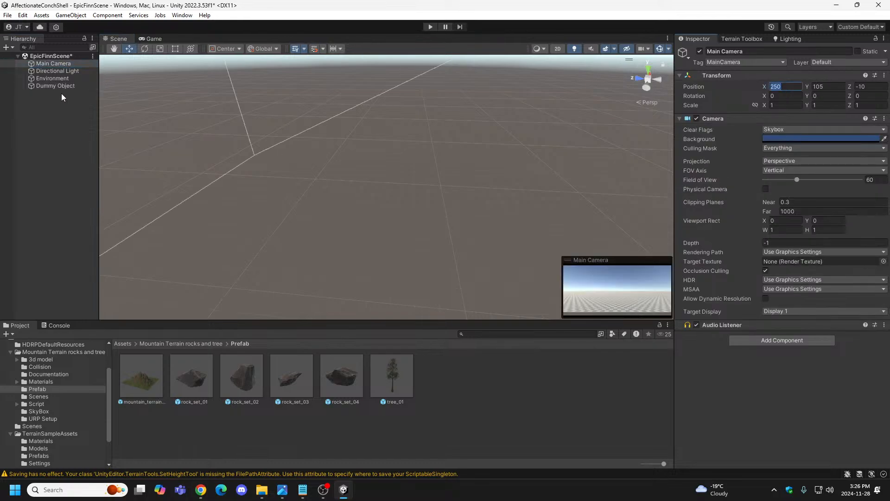
click(60, 86)
click(784, 86)
text(250)
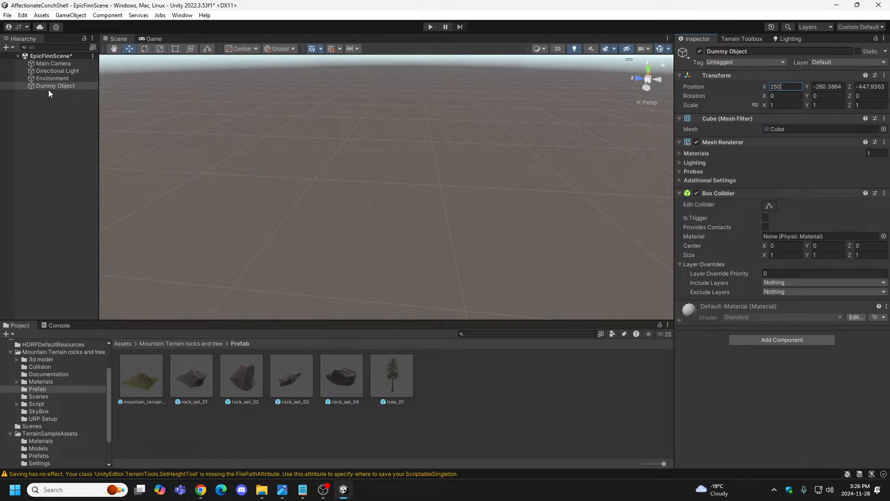
Copy the Main Camera's Y position of 105 to the Dummy Object.
click(53, 64)
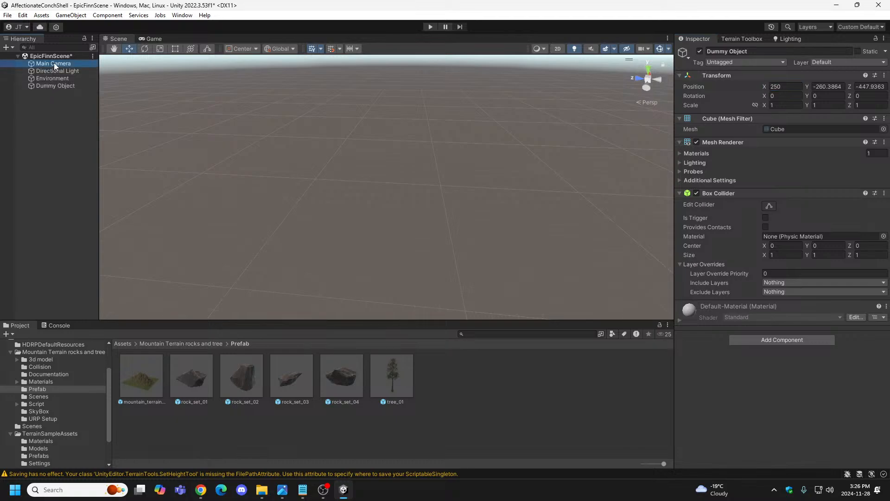
click(833, 86)
click(68, 86)
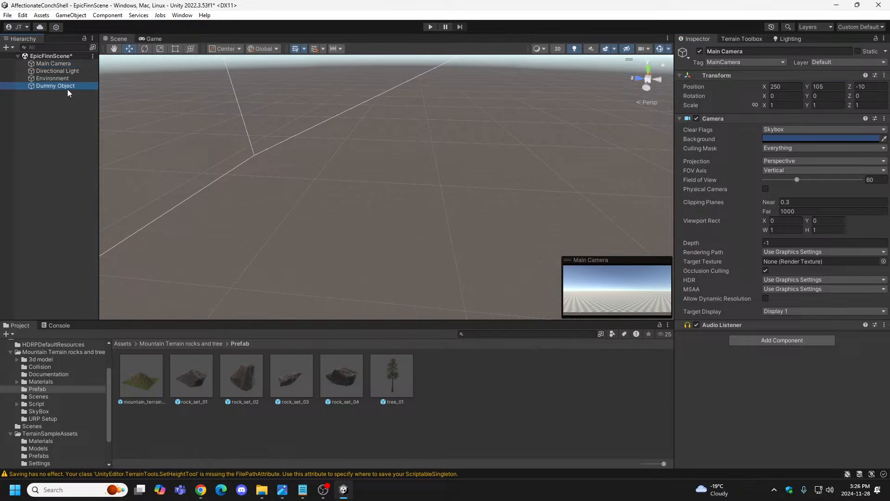
click(828, 87)
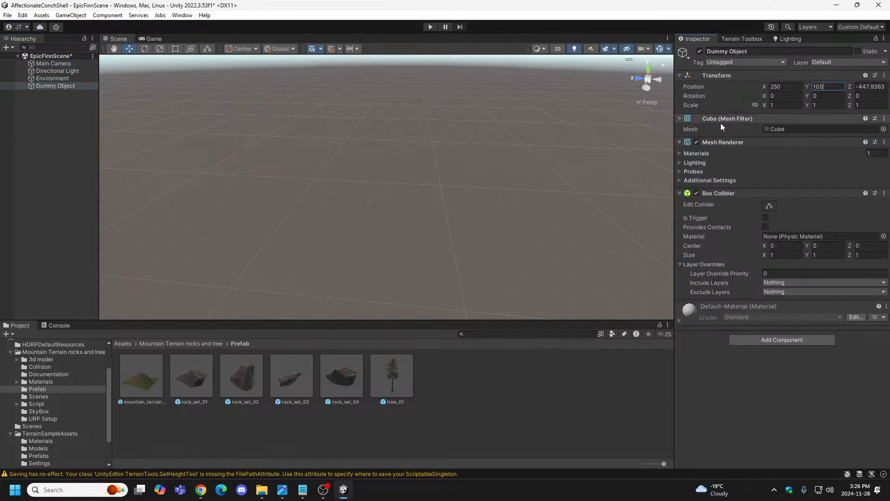
Copy the Main Camera's Z position of -10 to the Dummy Object.
click(58, 63)
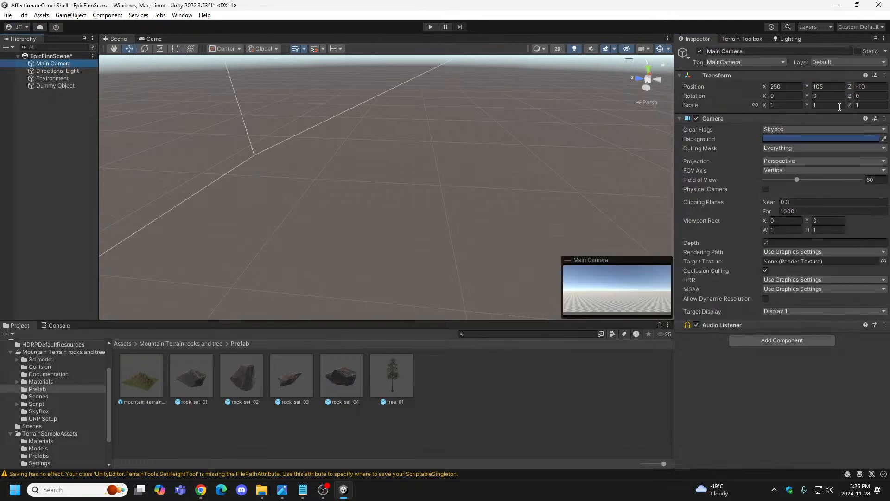
click(874, 88)
key(ctrl+c)
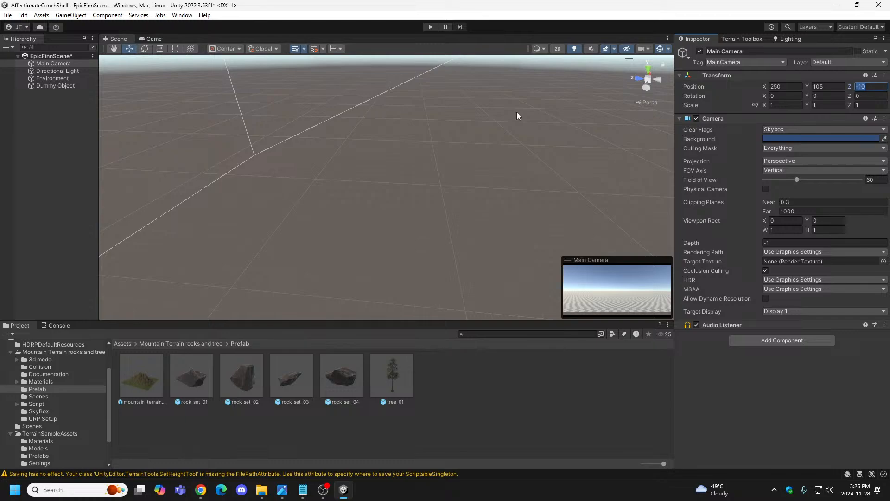
click(38, 87)
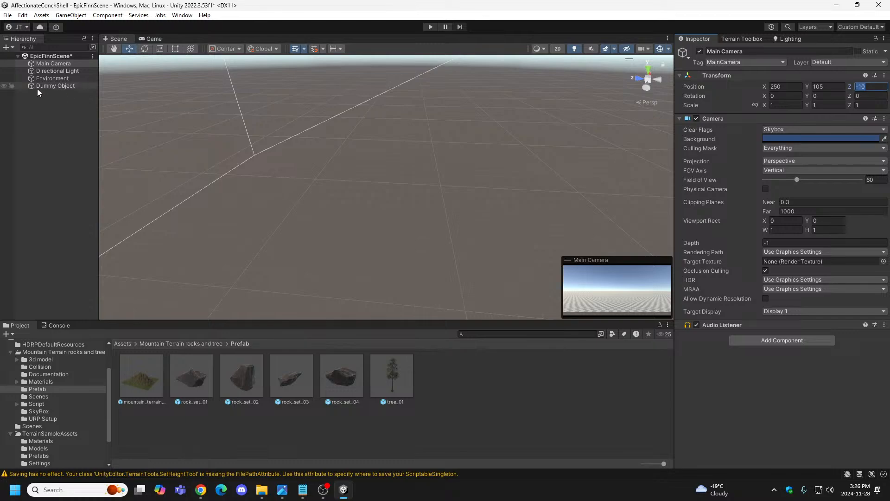
click(869, 89)
key(ctrl+v)
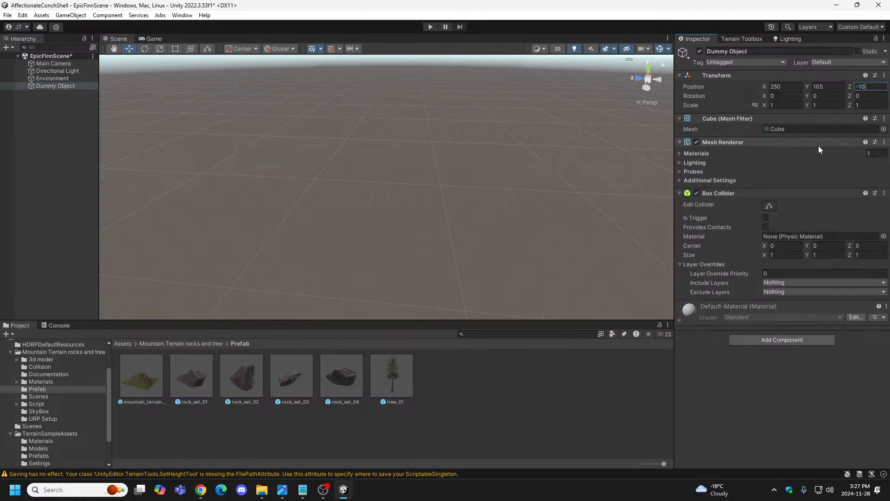
click(799, 165)
Set the Dummy Object's Z position to 10 so it sits over the terrain in front of the camera.
right_drag(313, 210, 672, 79)
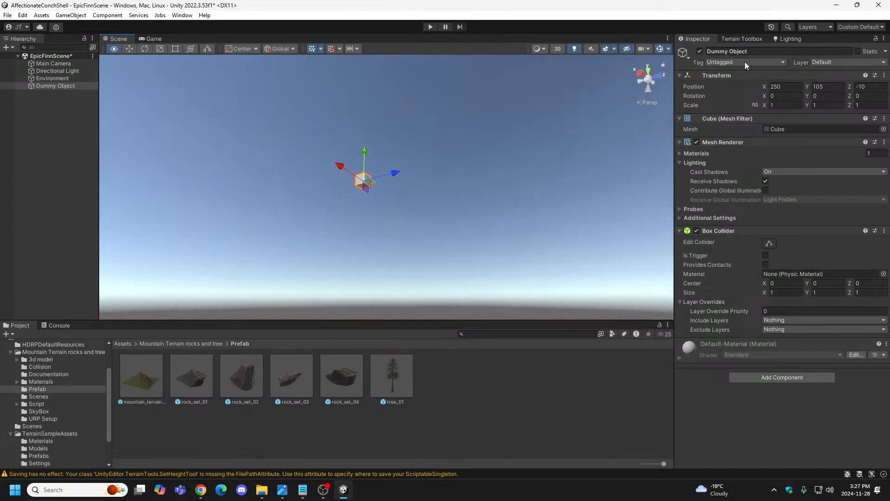
right_drag(744, 62, 463, 318)
drag(426, 271, 644, 288)
right_drag(645, 289, 398, 263)
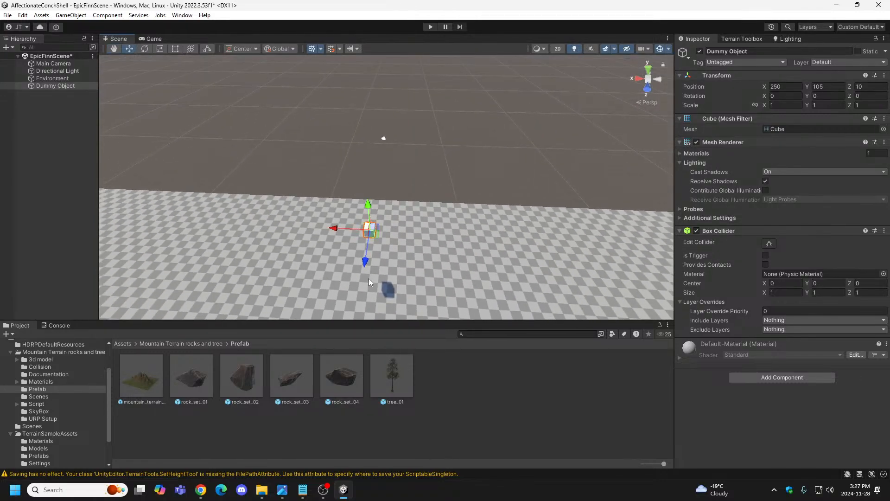
Set the Dummy Object's Y position to 100 and inspect where the cube meets the terrain surface.
click(836, 87)
text(100)
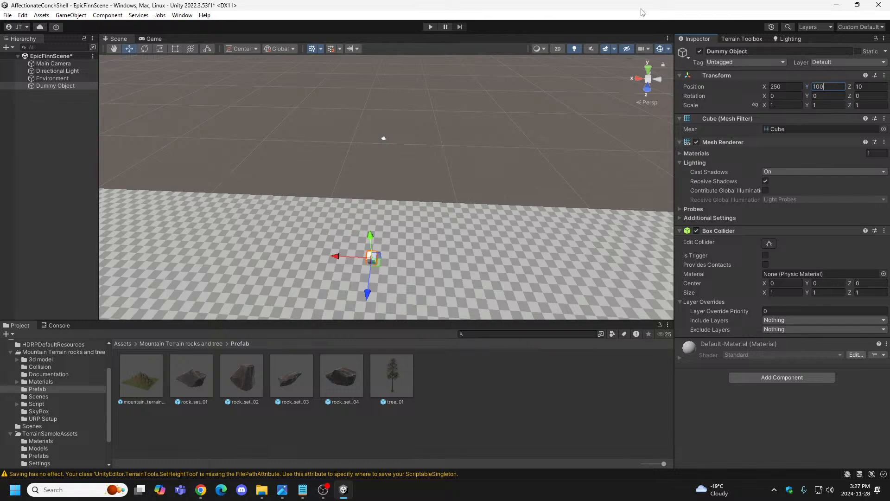
right_drag(438, 237, 328, 193)
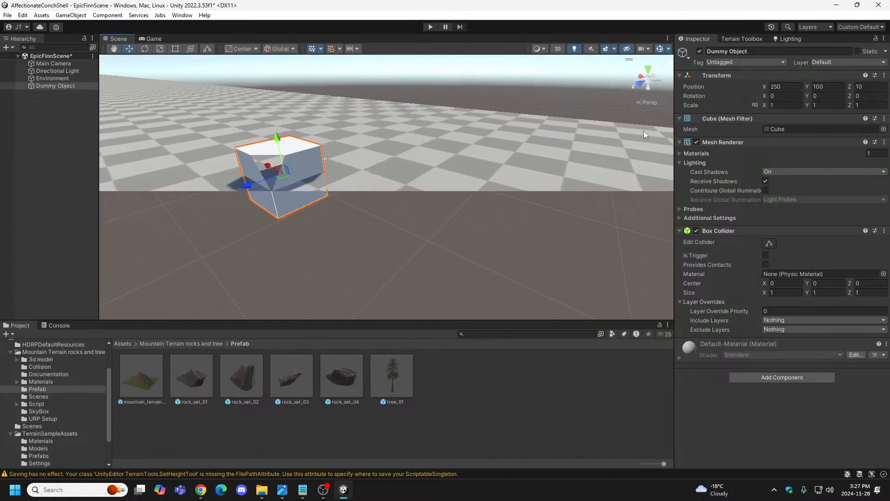
Raise the Dummy Object to a Y position of 101 and inspect it on the terrain from several sides.
click(830, 86)
text(1)
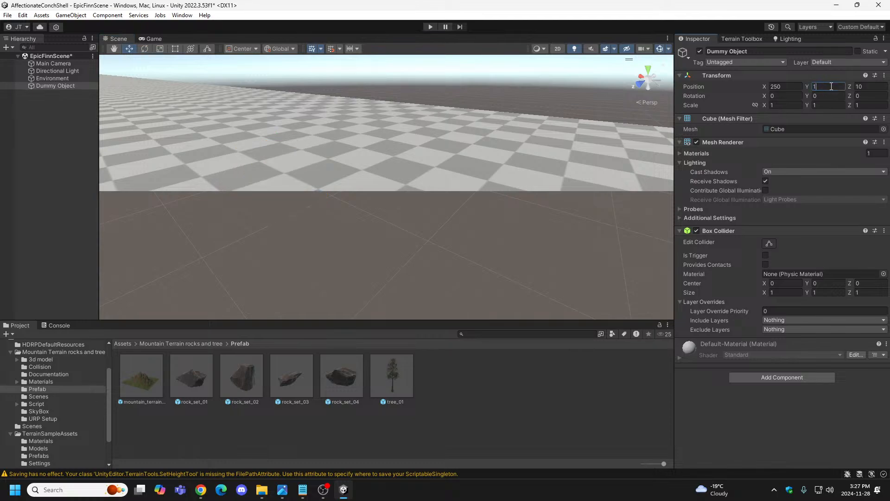
text(01)
right_drag(398, 140, 621, 170)
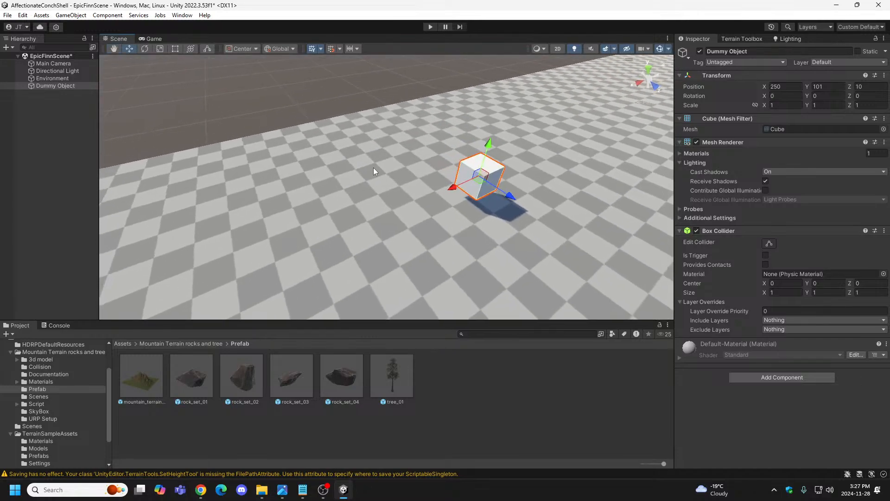
right_drag(375, 170, 569, 183)
click(466, 169)
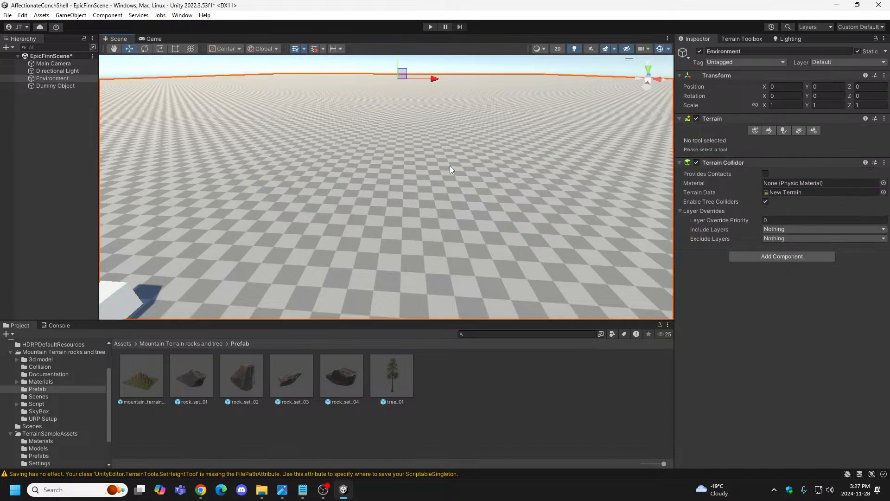
right_drag(380, 169, 128, 232)
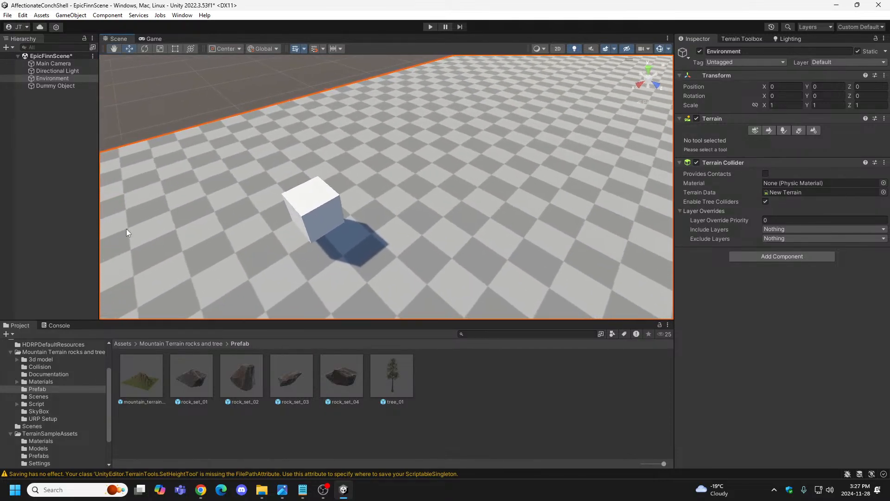
Set the Dummy Object's Y scale to 2 and keep the cube selected.
click(309, 209)
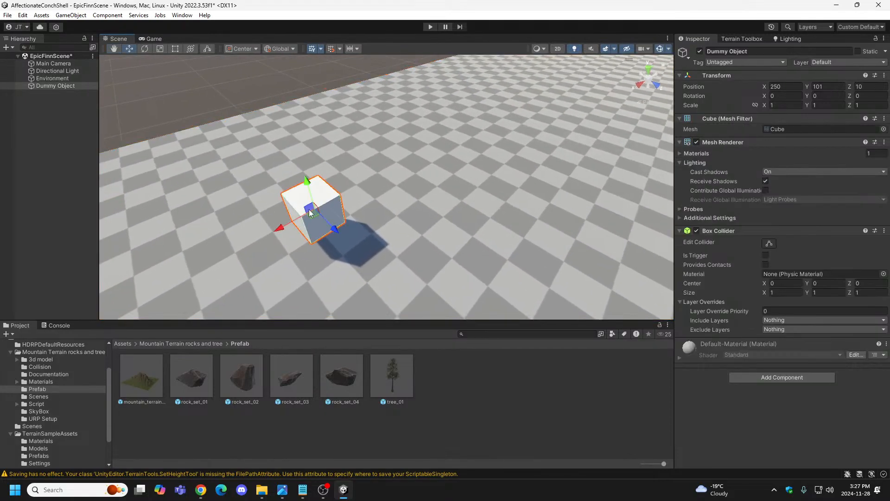
click(828, 105)
text(2)
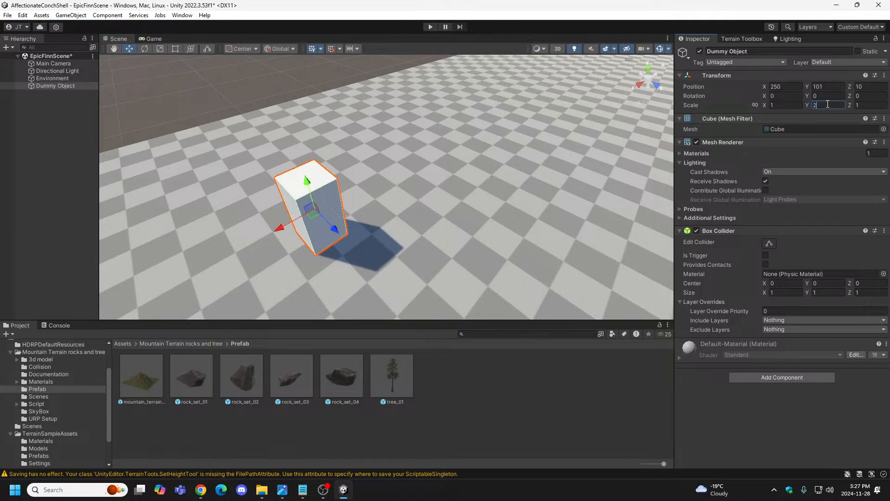
click(785, 106)
click(425, 199)
click(308, 208)
Run the scene in Play mode to check the Dummy Object through the Main Camera, and stop it again.
click(431, 27)
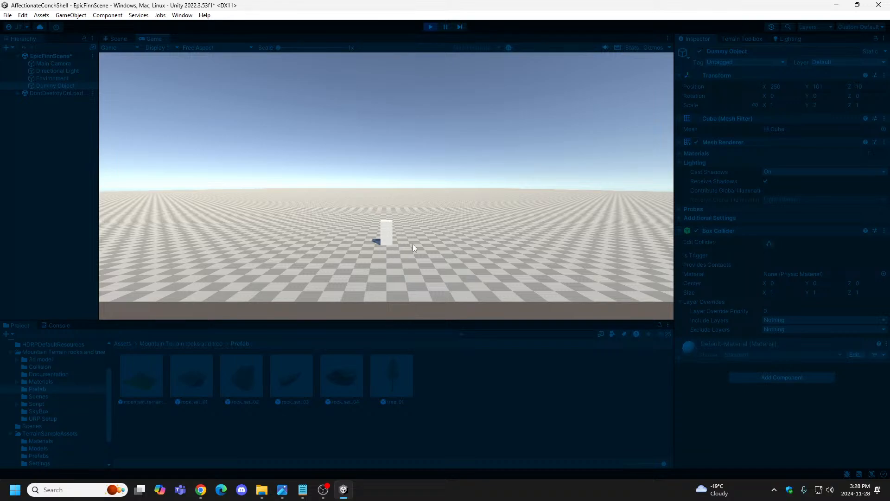
click(431, 28)
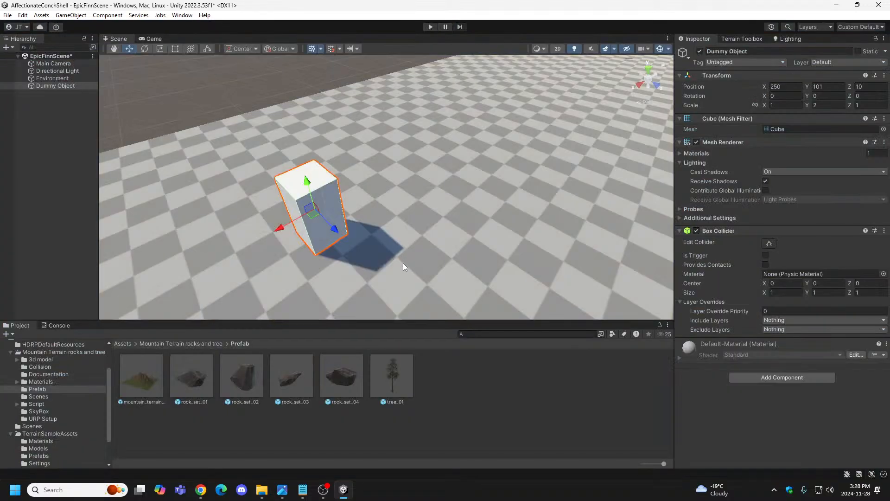
right_drag(400, 262, 435, 209)
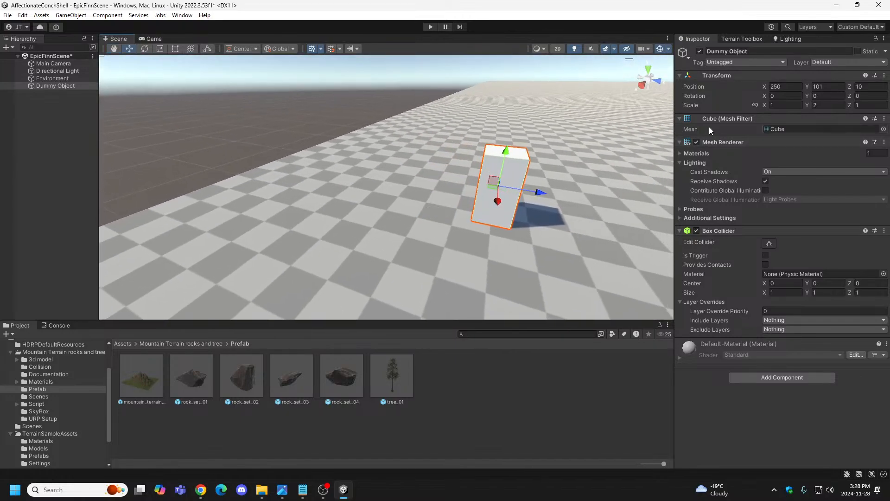
Collapse the Dummy Object's Cube (Mesh Filter) and Mesh Renderer components.
click(681, 117)
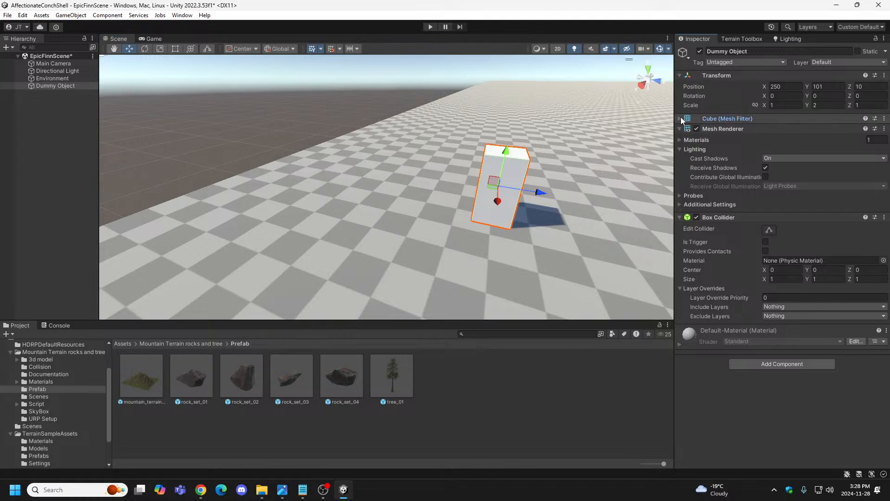
click(681, 119)
click(680, 118)
click(679, 129)
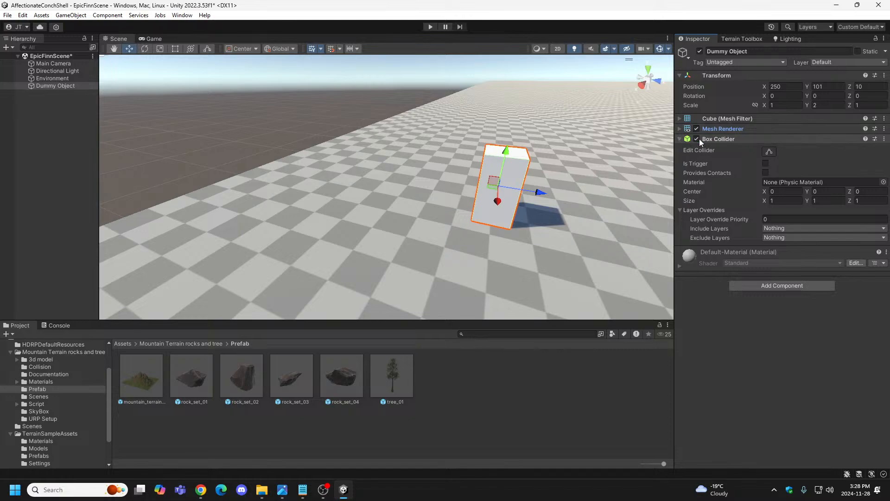
Switch the Box Collider's bounding-volume editing on and off to examine its outline, and collapse the component.
click(769, 153)
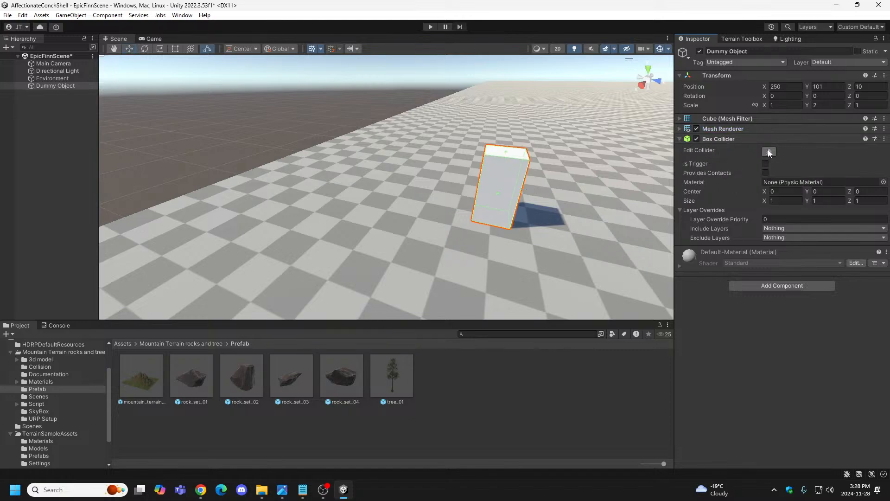
click(768, 151)
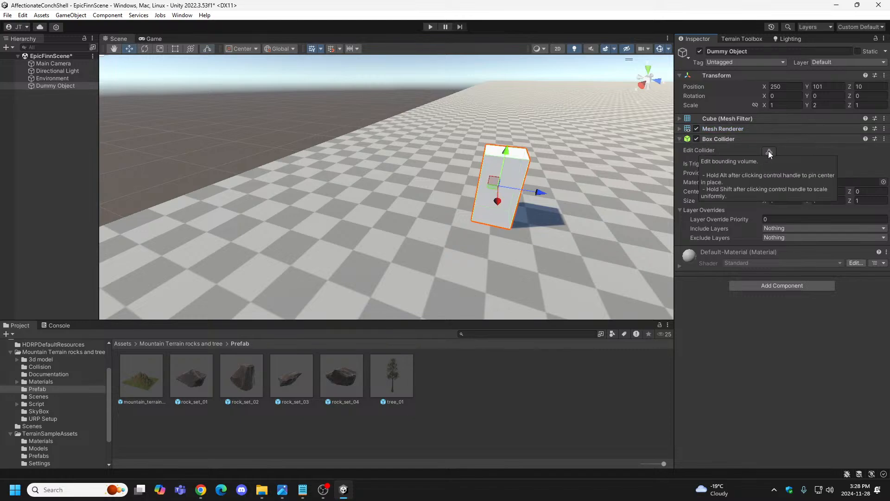
click(769, 152)
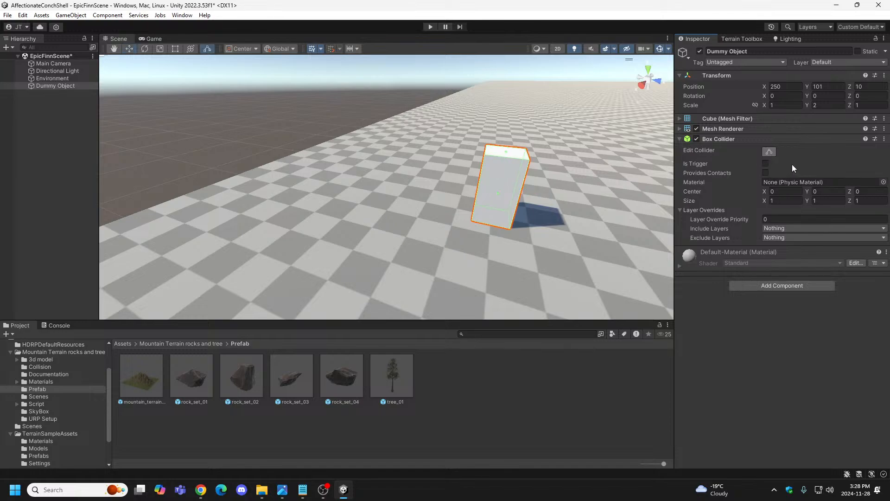
click(769, 151)
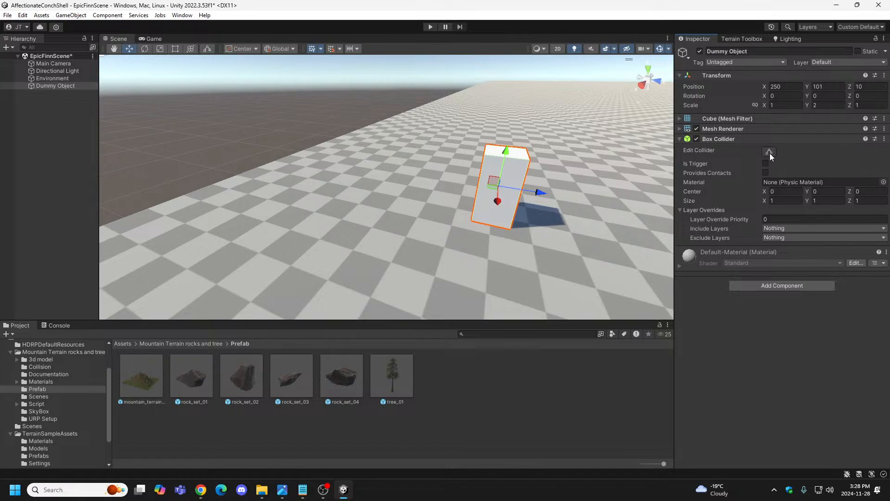
click(769, 151)
click(769, 152)
click(680, 140)
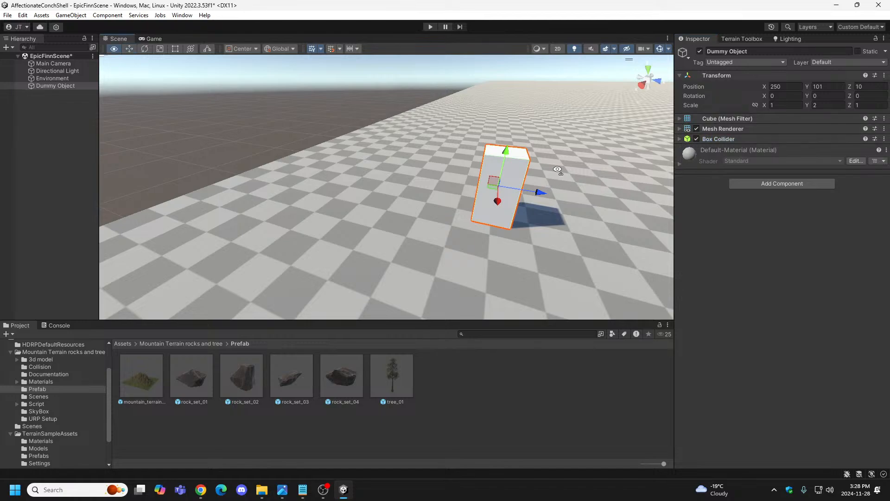
Move the Dummy Object along the Z axis across the terrain and set its Z position to 102.
right_drag(552, 180, 610, 169)
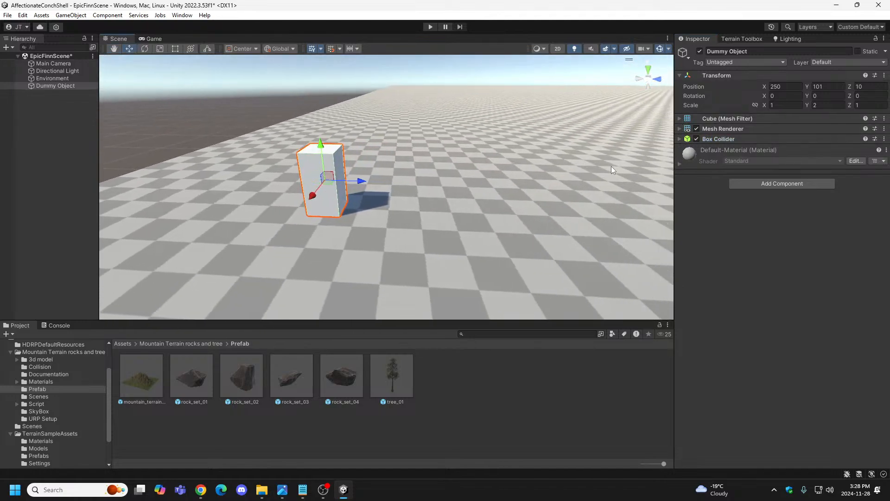
right_drag(496, 184, 649, 181)
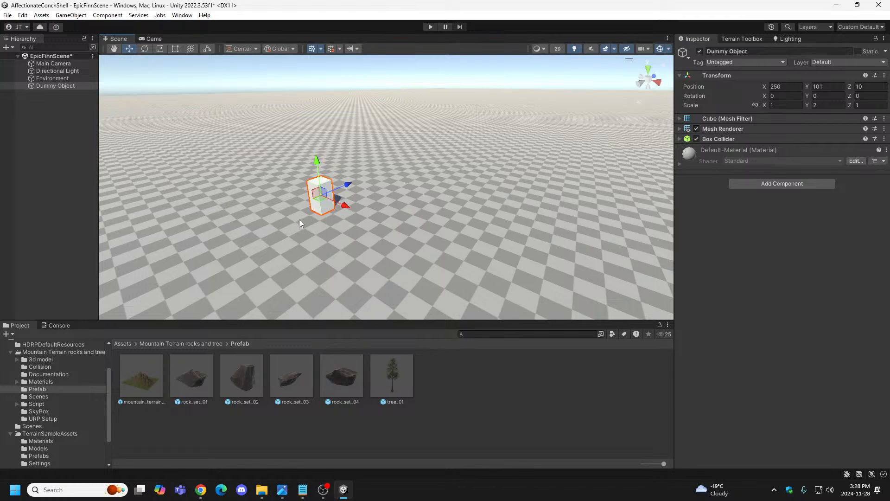
right_drag(299, 219, 218, 198)
drag(243, 192, 566, 179)
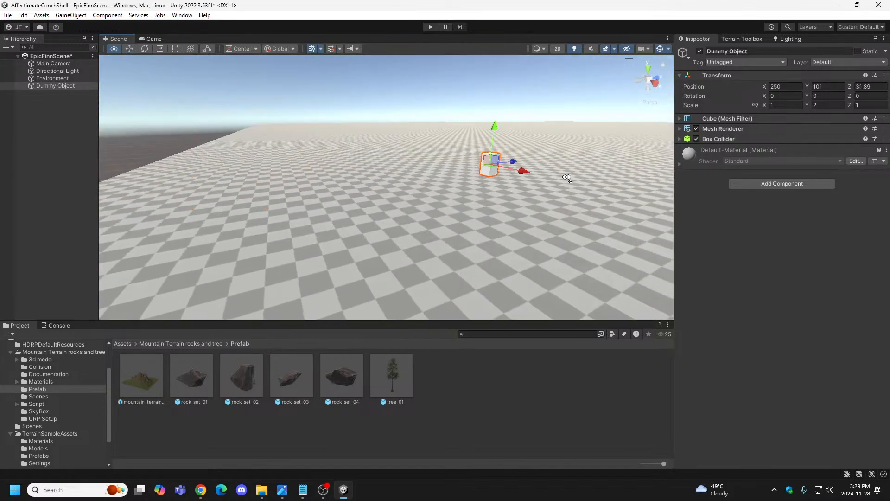
right_drag(566, 178, 453, 188)
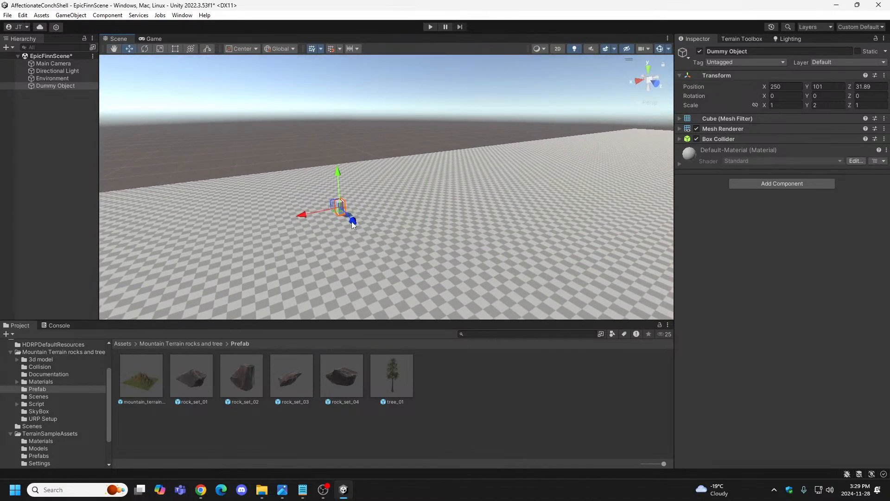
click(876, 87)
text(102)
right_drag(482, 220, 317, 323)
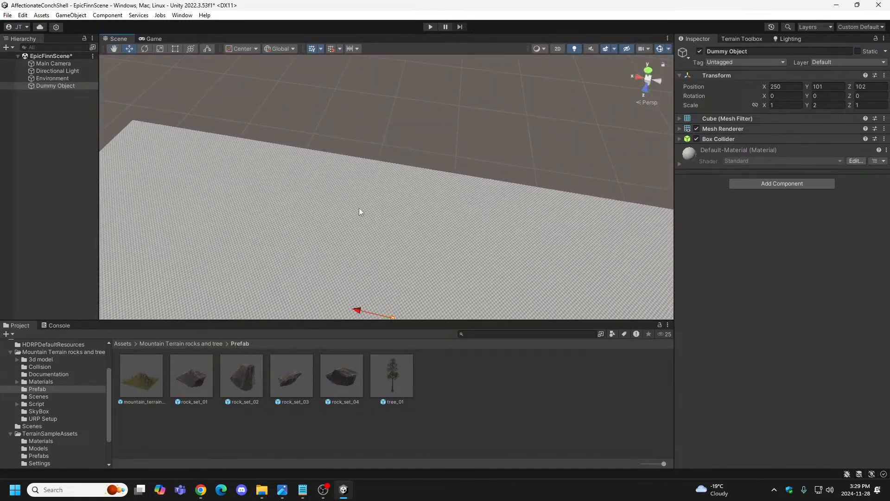
Run the scene in Play mode to check the Dummy Object's new distance from the Main Camera, stop it, and return to the cube.
click(430, 26)
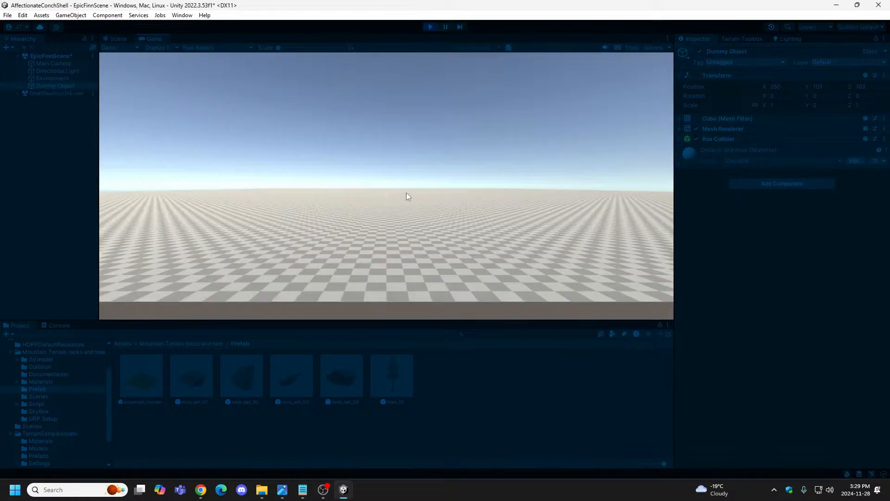
click(430, 27)
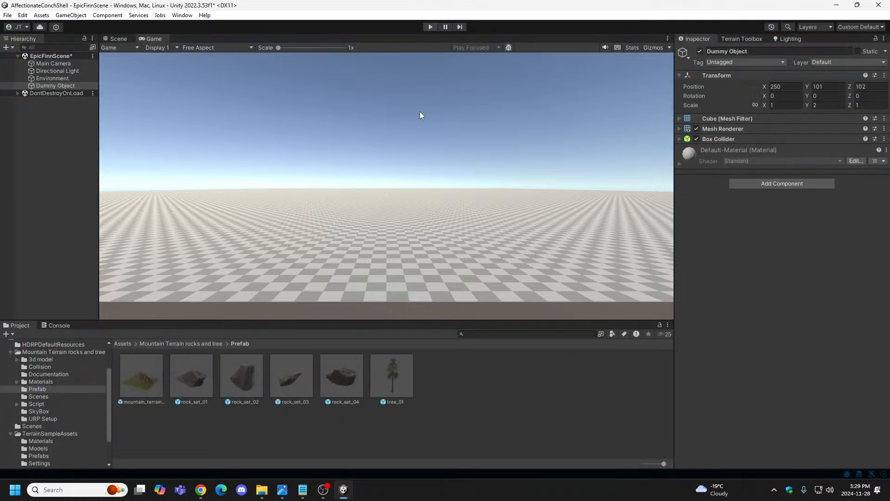
right_drag(414, 224, 623, 135)
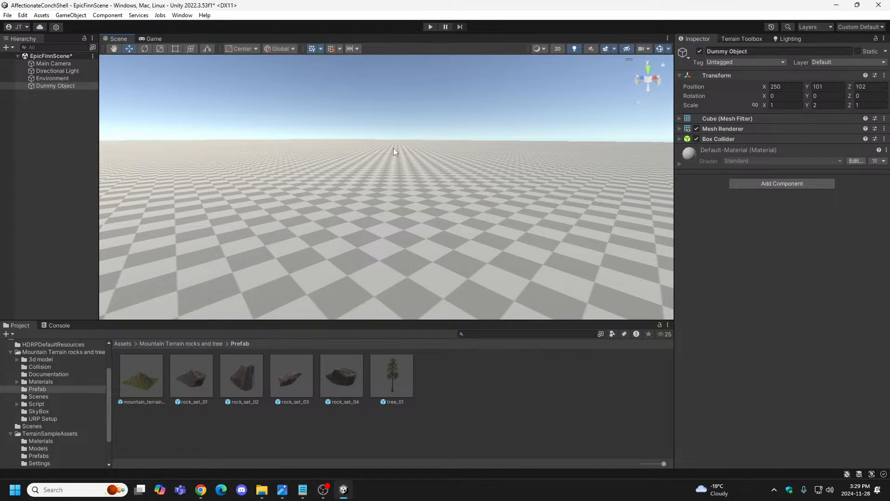
right_drag(393, 152, 505, 229)
key(s)
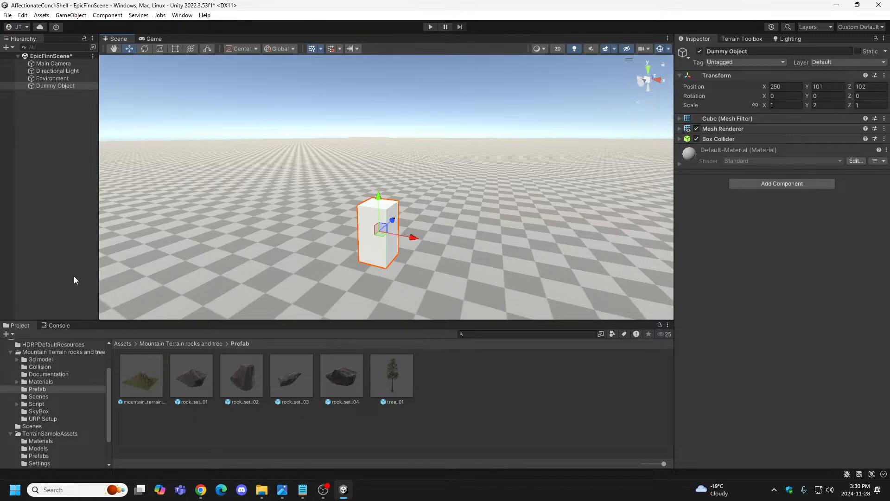
right_drag(417, 250, 445, 260)
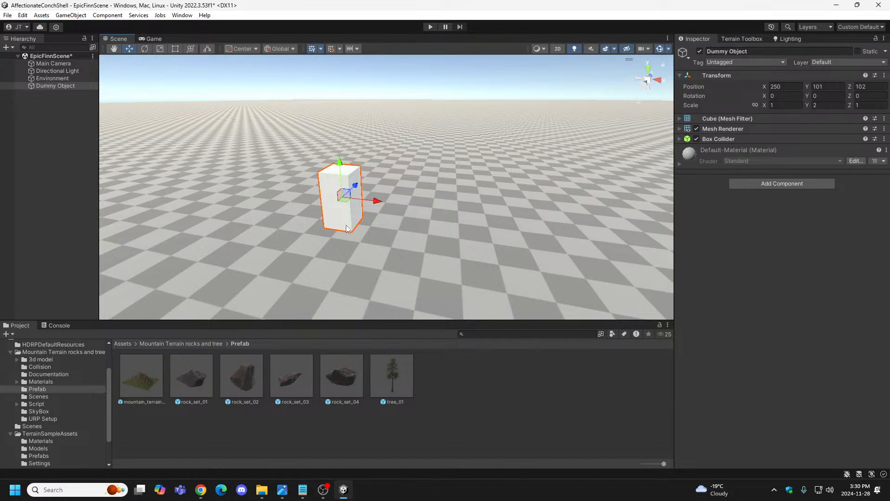
Look at the empty Console message list and return to the project's Prefab assets.
click(60, 325)
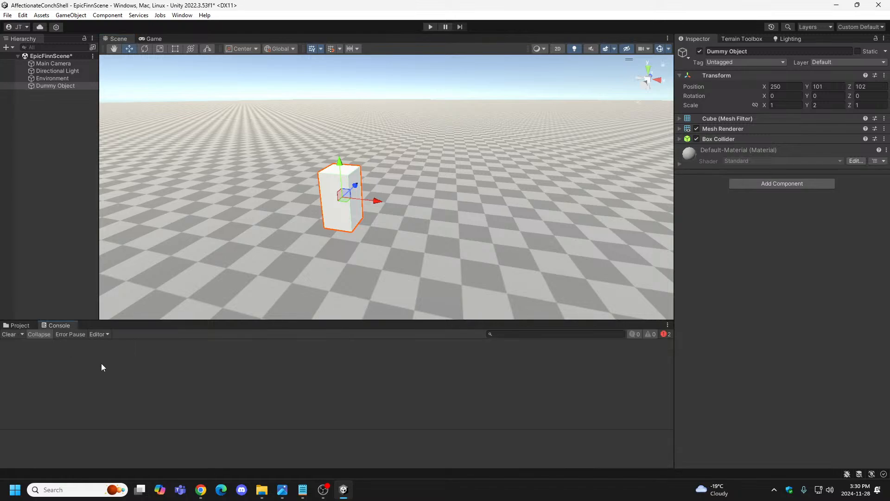
click(21, 325)
click(45, 325)
click(22, 325)
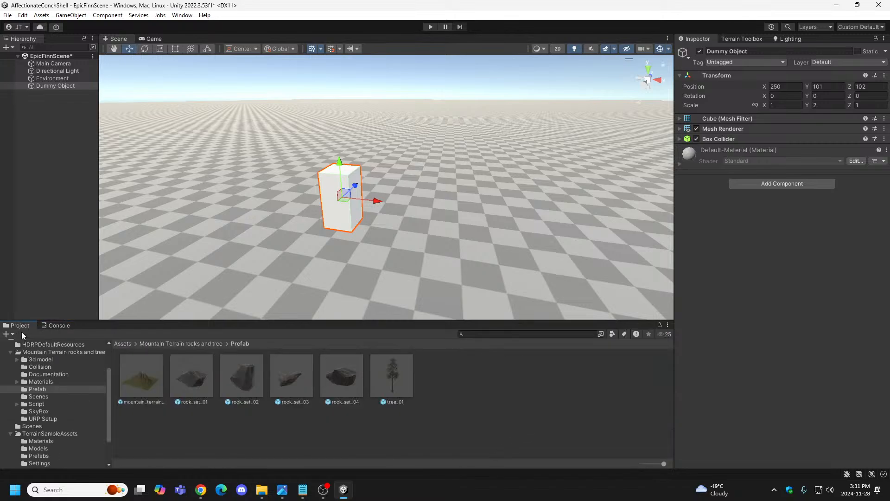
drag(0, 112, 0, 84)
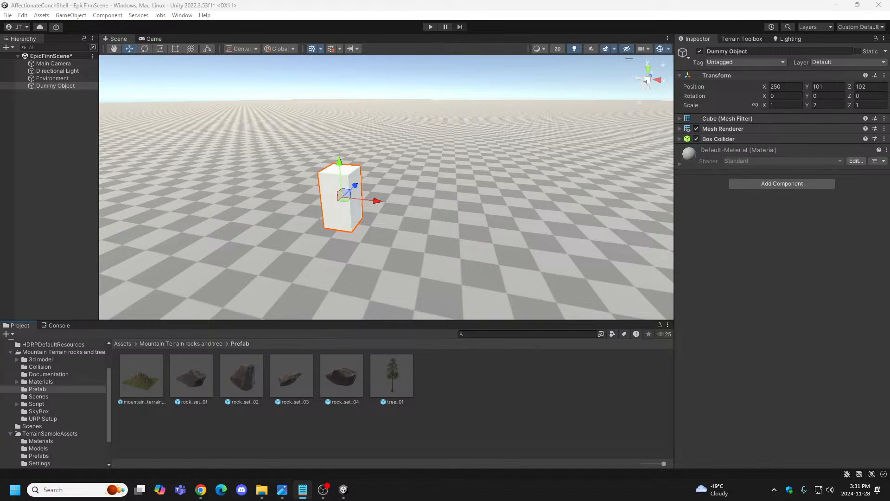
drag(0, 183, 0, 166)
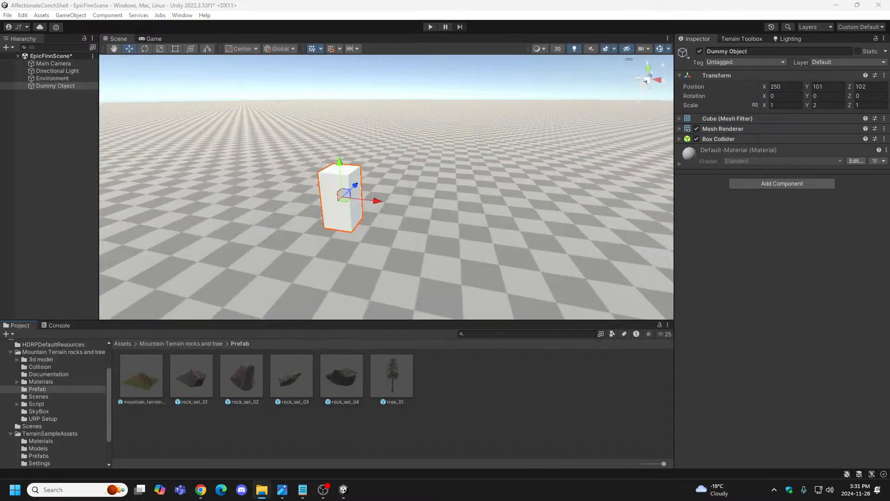
Create an empty GameObject at the root of EpicFinnScene and name it Human Species.
click(41, 135)
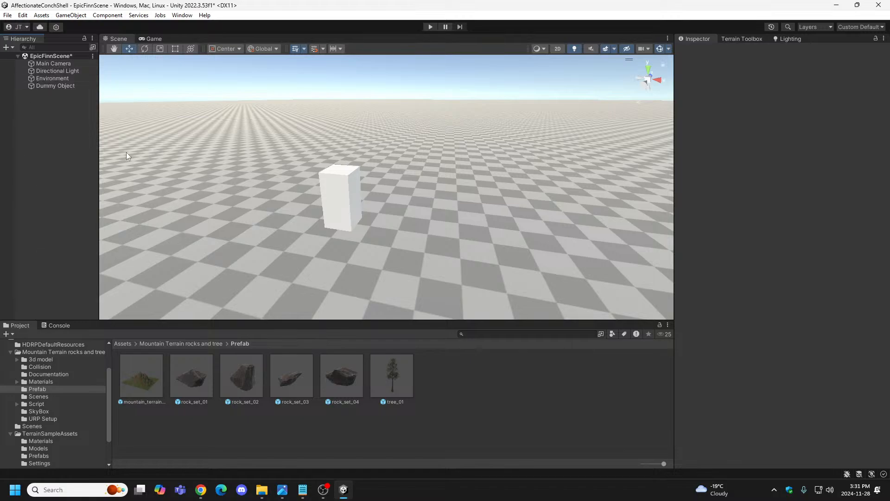
click(58, 87)
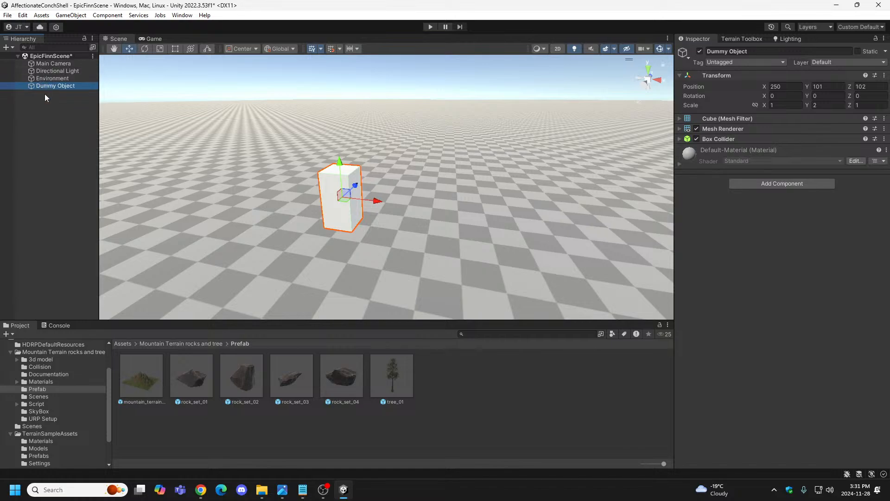
right_click(38, 106)
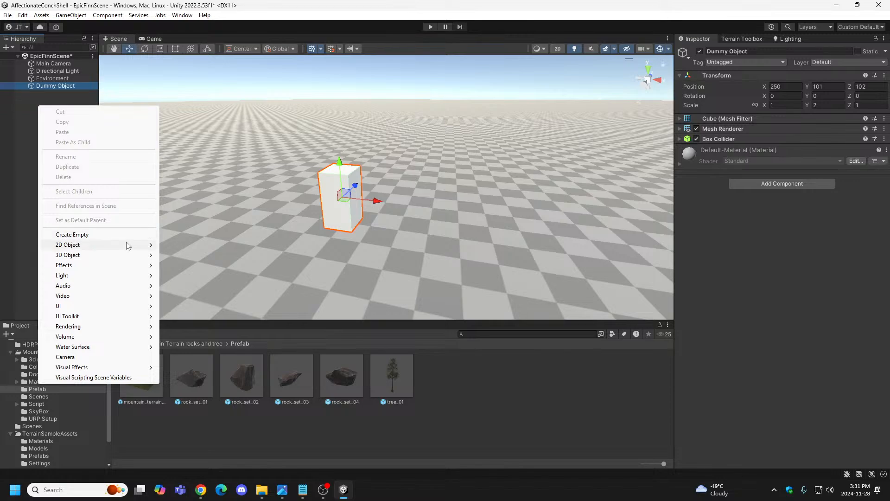
click(27, 219)
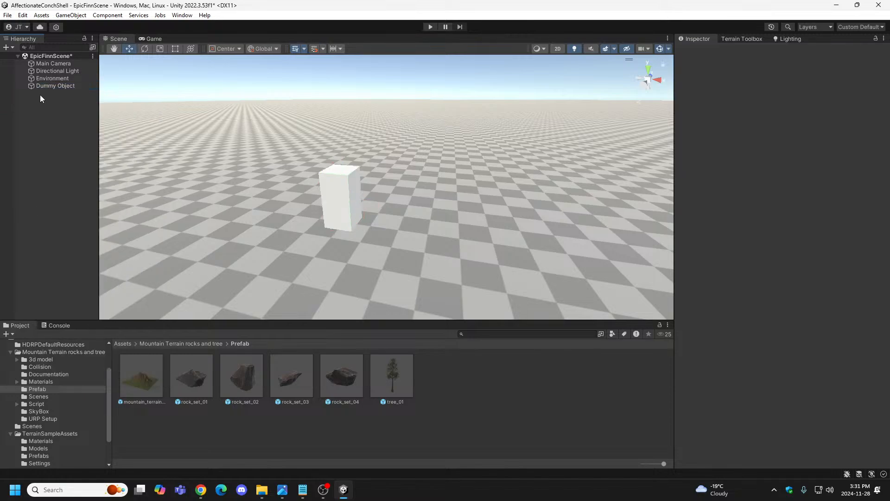
right_click(27, 135)
right_click(41, 112)
click(33, 135)
right_click(36, 155)
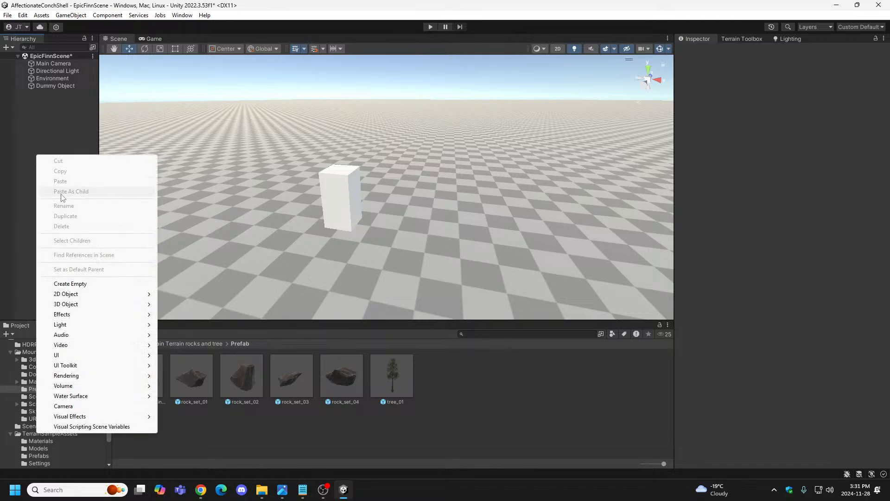
click(71, 283)
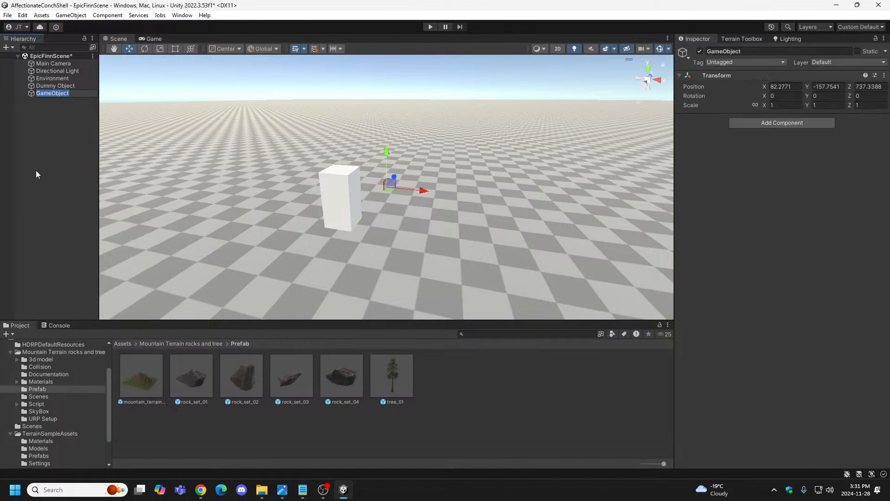
text(Human Species)
click(36, 171)
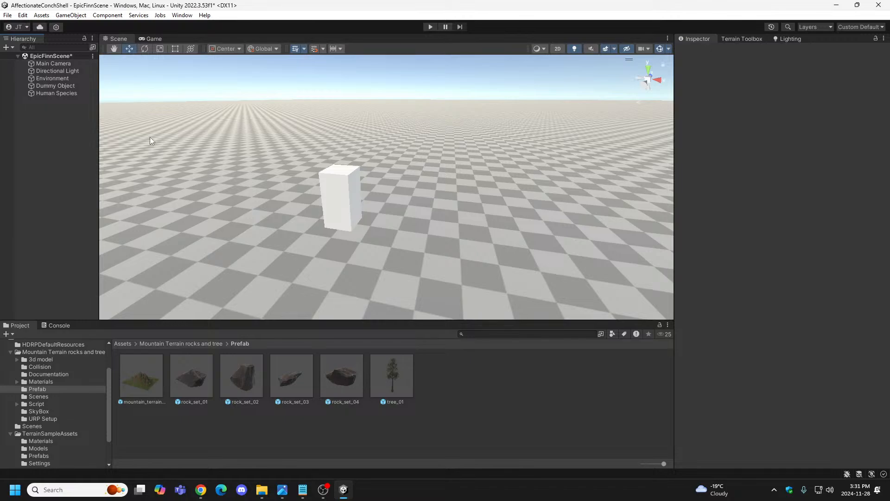
Copy the Dummy Object's X position of 250 to the Human Species object.
click(55, 92)
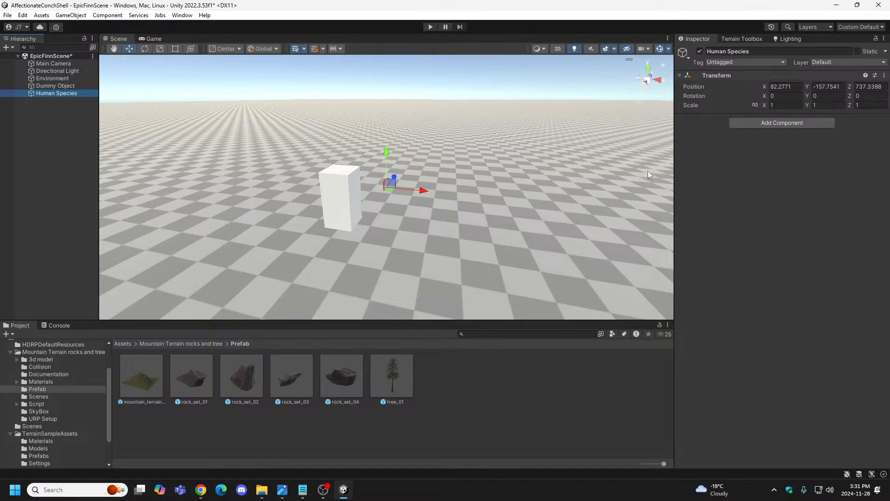
click(337, 200)
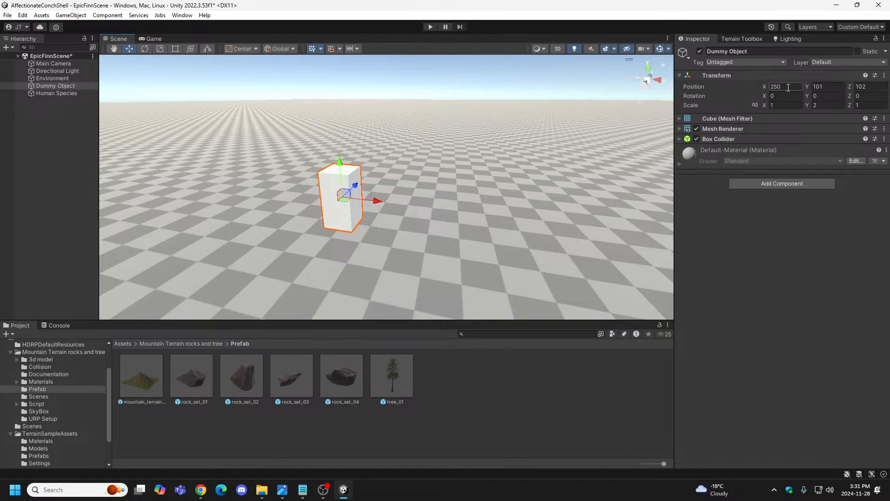
click(788, 86)
key(ctrl+c)
click(68, 93)
click(796, 87)
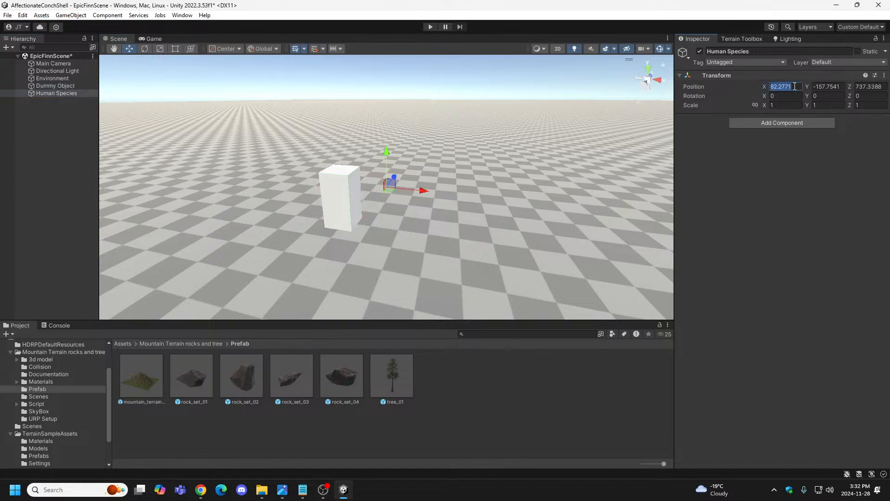
key(ctrl+v)
Copy the Dummy Object's Y position of 101 to the Human Species object.
click(56, 86)
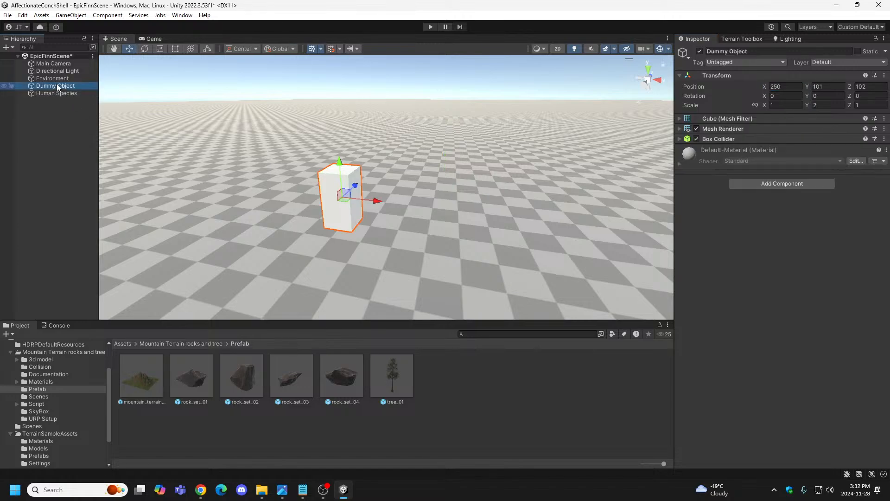
click(834, 86)
key(ctrl+c)
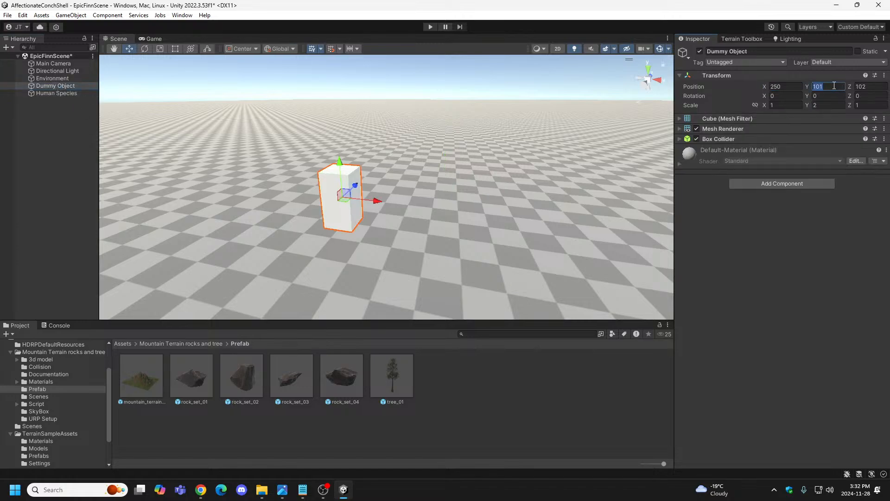
click(50, 95)
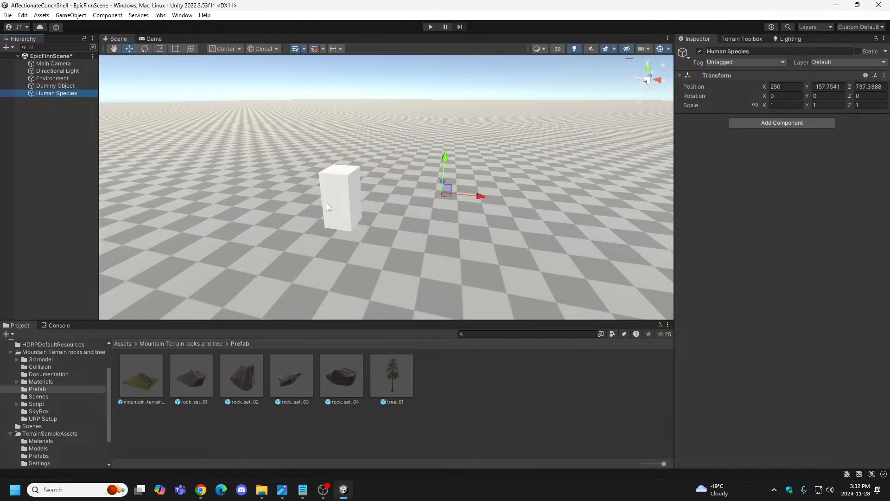
click(828, 86)
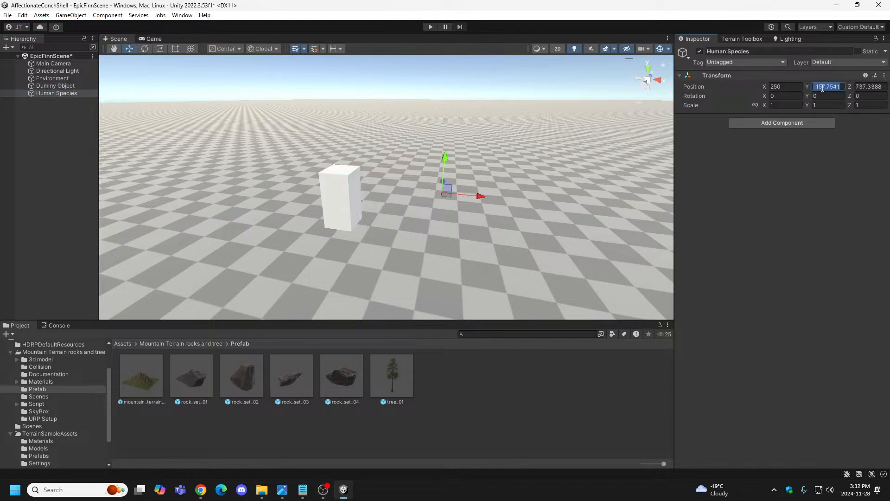
key(ctrl+v)
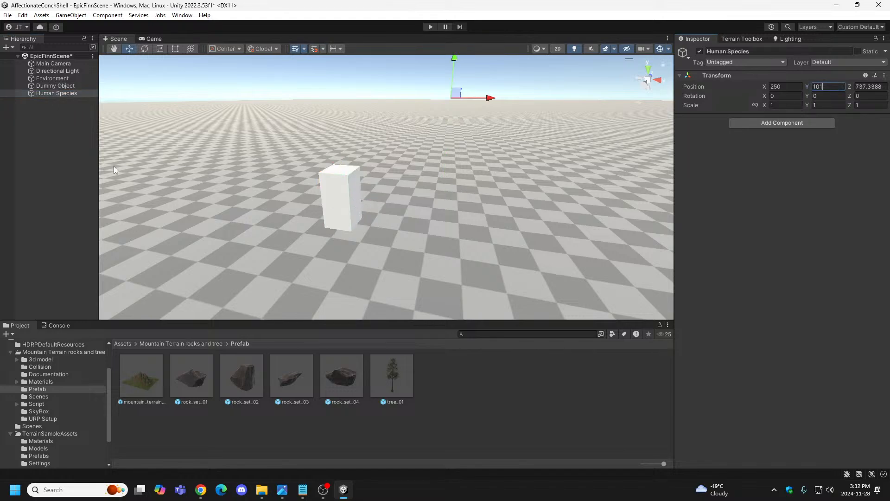
Copy the Dummy Object's Z position of 102 to the Human Species object and leave Human Species selected.
click(50, 85)
click(873, 86)
key(ctrl+c)
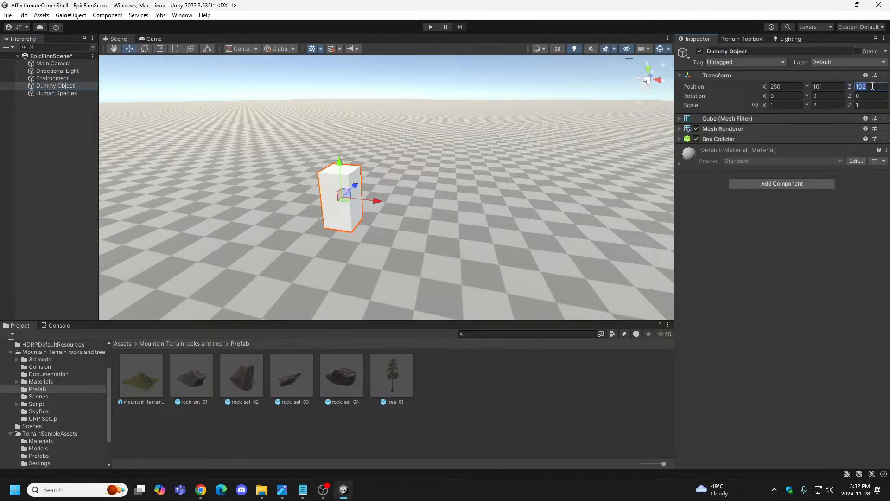
click(62, 93)
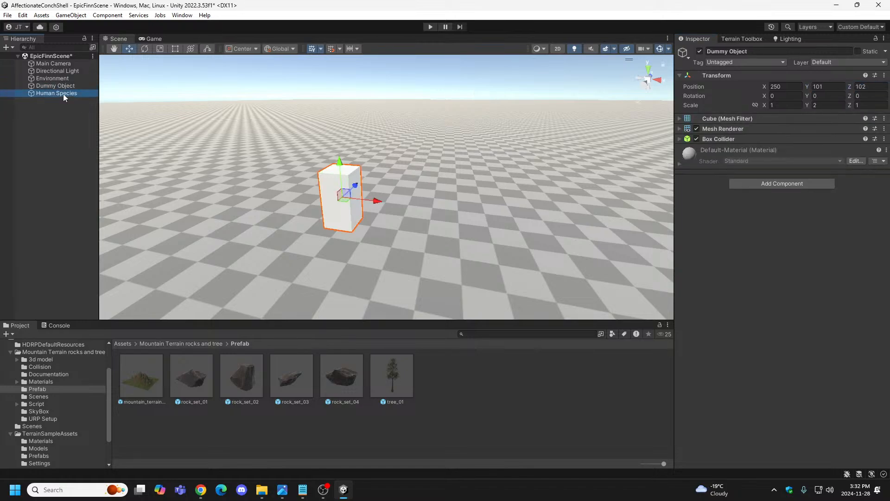
click(869, 86)
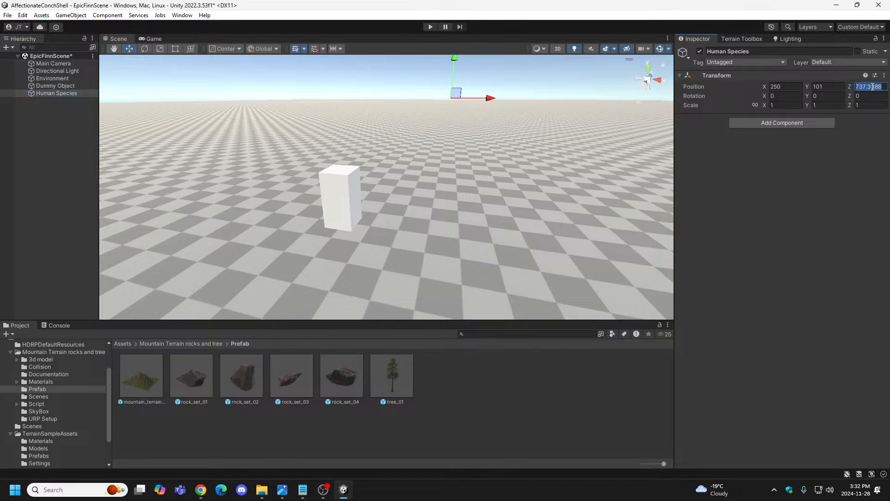
key(ctrl+v)
click(53, 86)
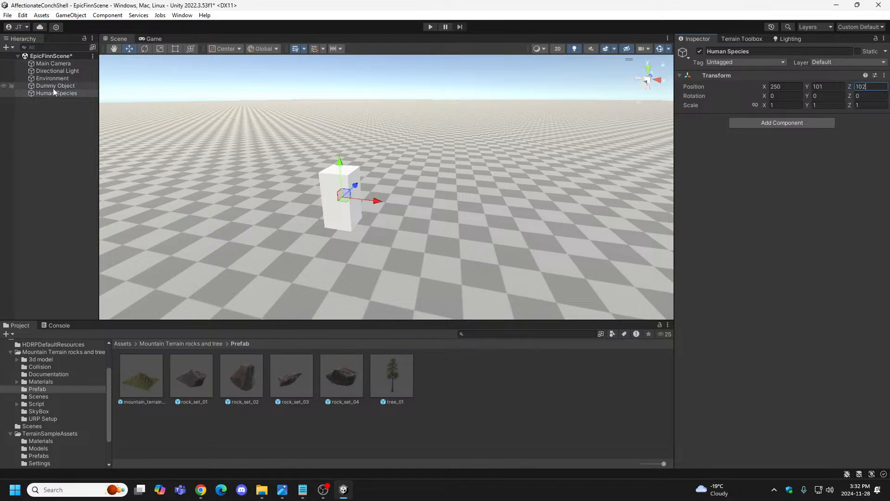
click(60, 176)
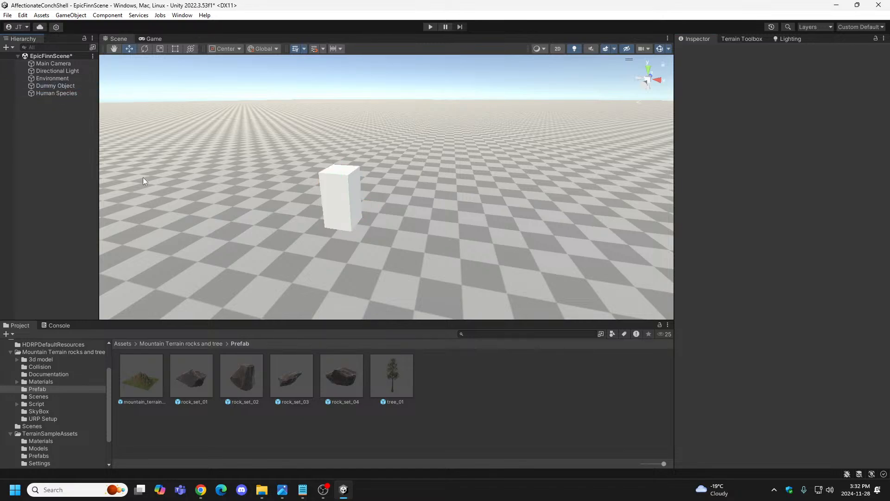
click(55, 93)
right_drag(303, 229, 206, 259)
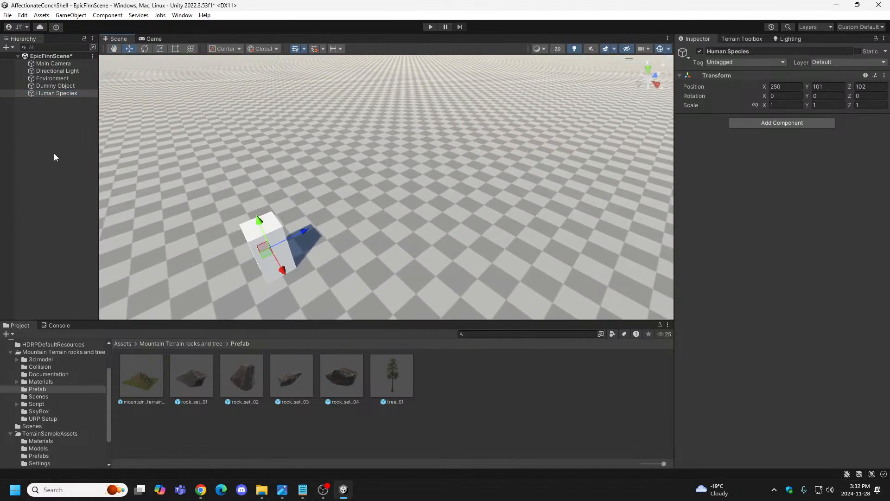
Select the Human Species object, then switch to Chrome and look at the Prototype 2 Starter Files step on Unity Learn.
click(41, 93)
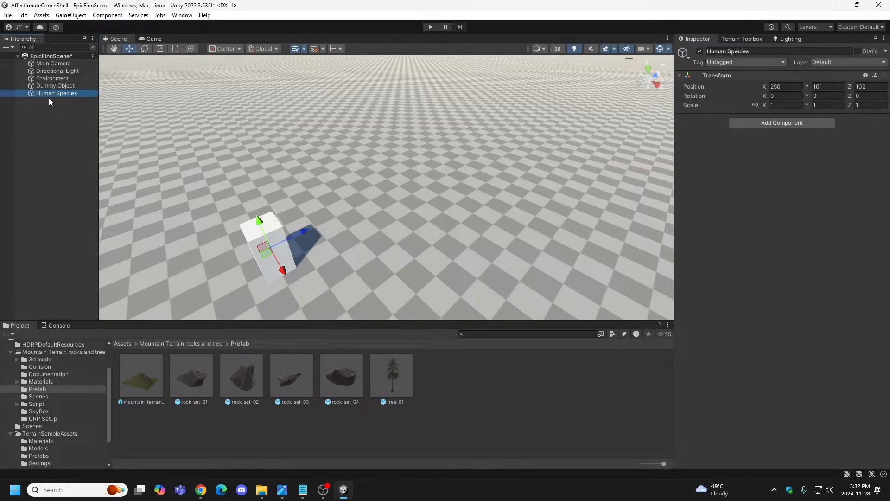
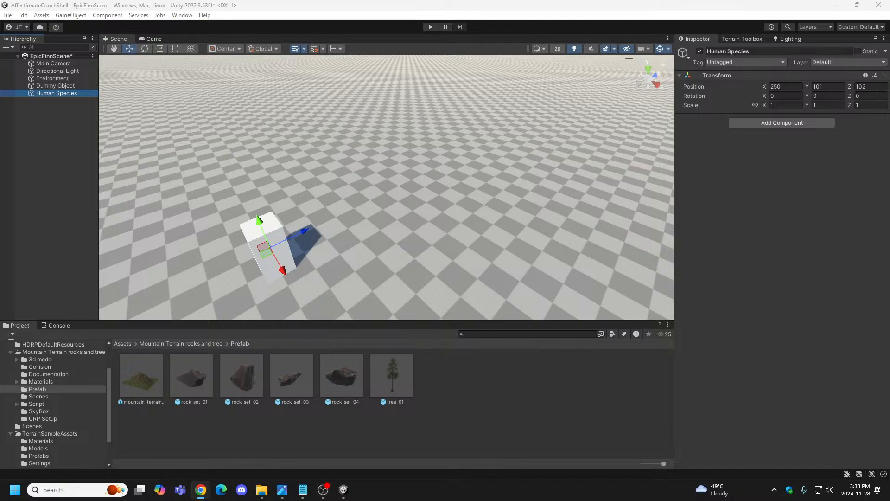
drag(0, 102, 574, 1)
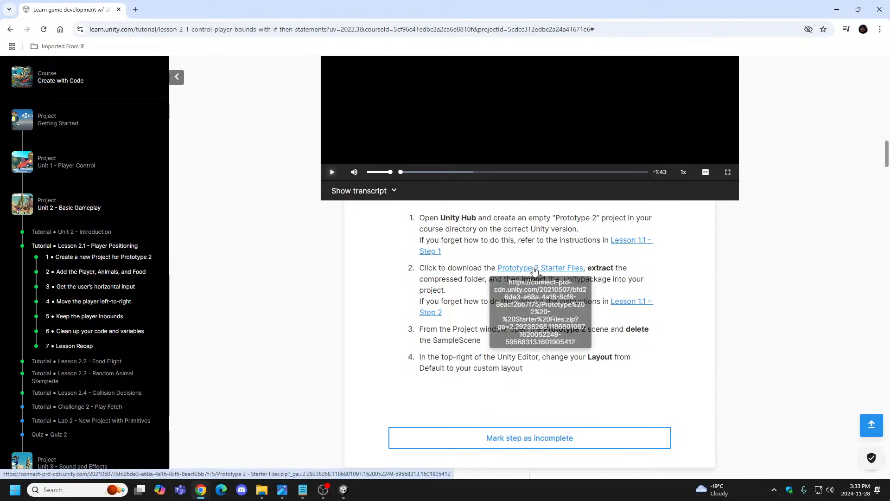
drag(70, 11, 0, 20)
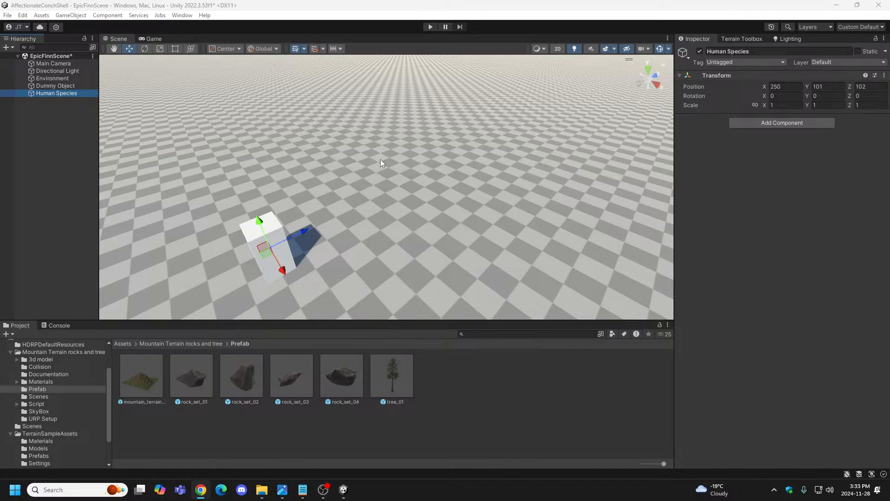
Compare the Dummy Object with the empty Human Species object at the same spot in the scene.
right_drag(380, 159, 196, 148)
key(s)
key(d)
key(w)
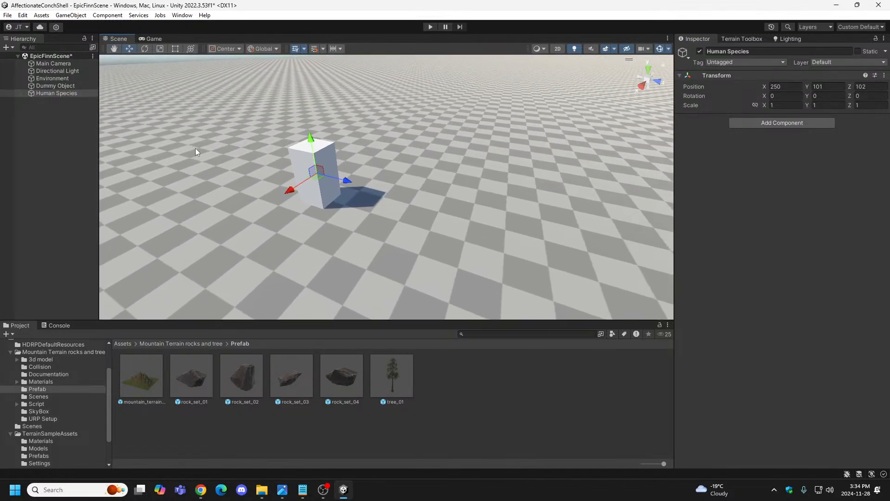
click(41, 85)
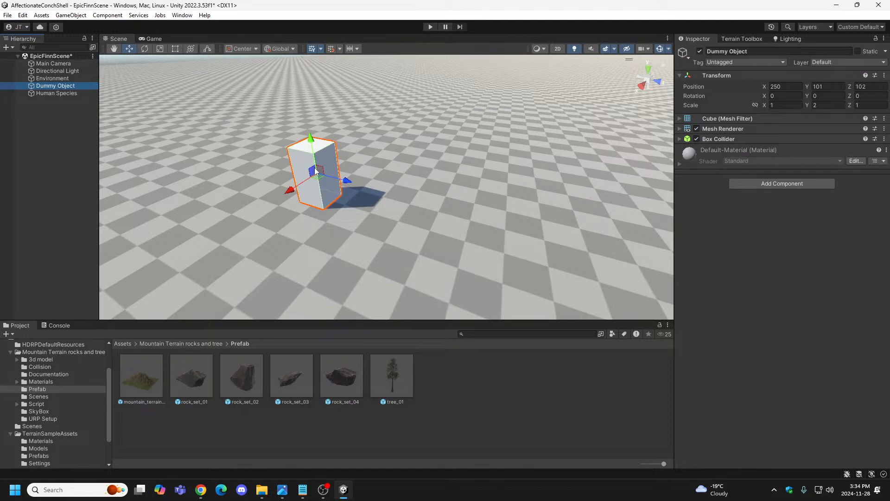
click(44, 94)
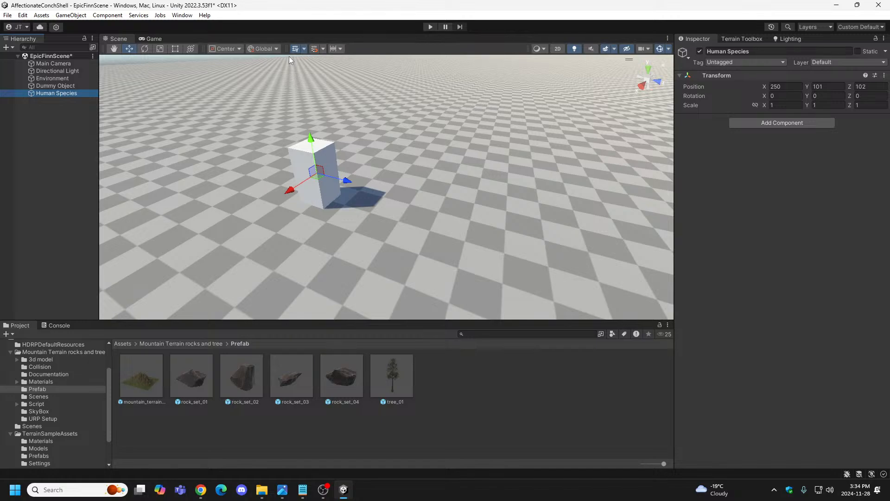
Save EpicFinnScene, run the game briefly to check the camera's view, and stop it.
key(ctrl+s)
click(430, 27)
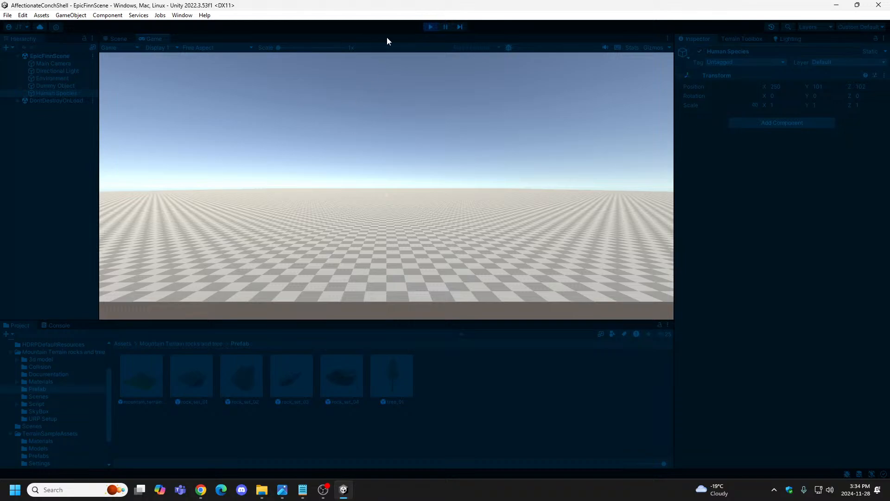
click(429, 27)
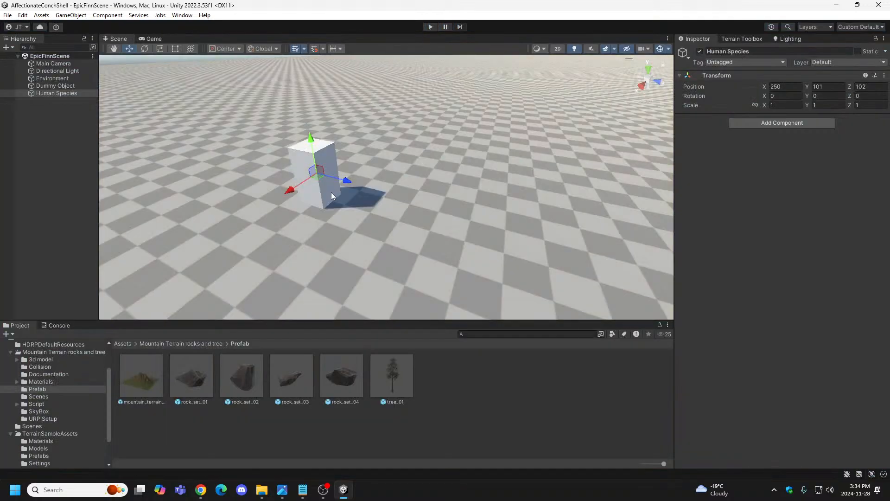
Select the Main Camera and examine its placement and view frustum relative to the terrain and the Dummy Object.
right_drag(331, 192, 543, 194)
right_drag(459, 220, 67, 87)
click(62, 65)
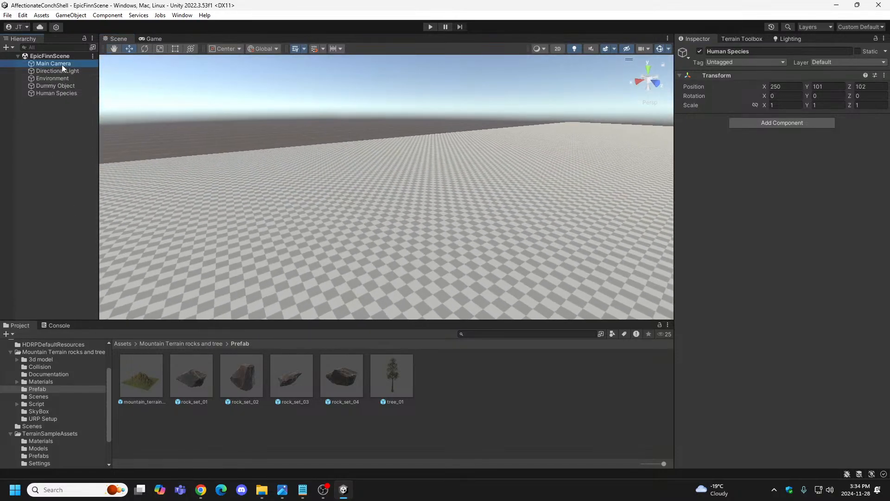
right_drag(267, 188, 640, 232)
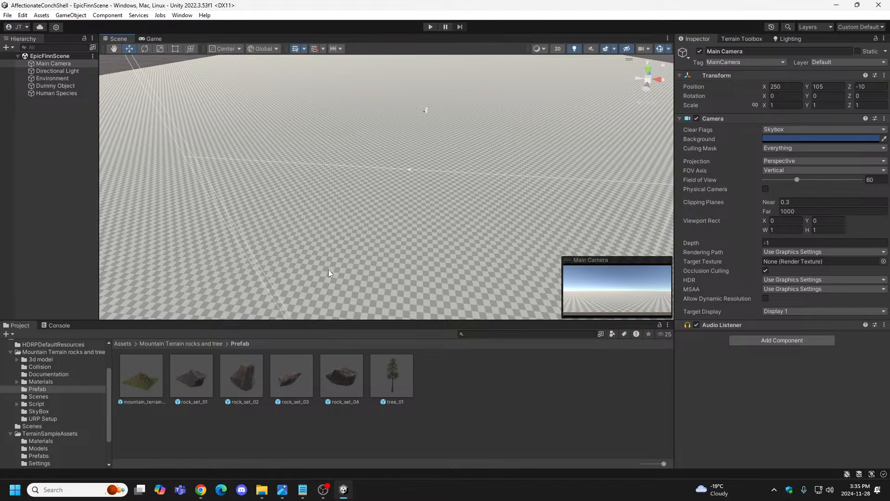
right_drag(391, 229, 228, 198)
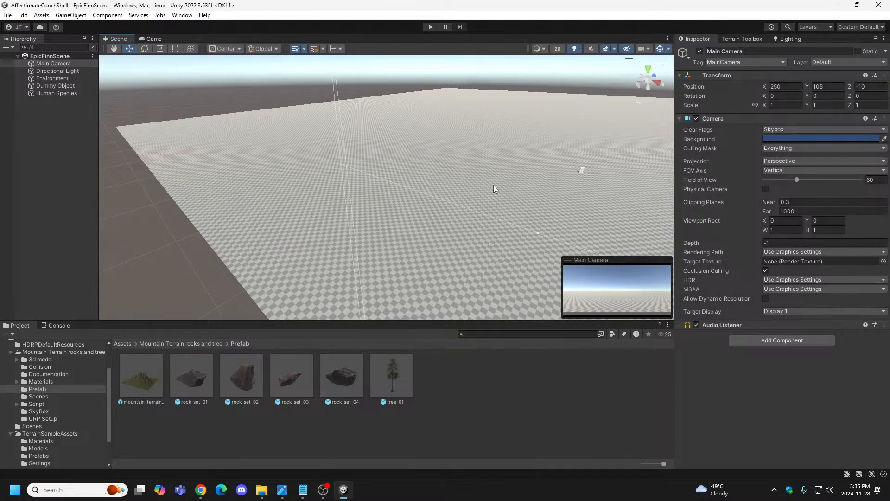
right_drag(451, 175, 558, 183)
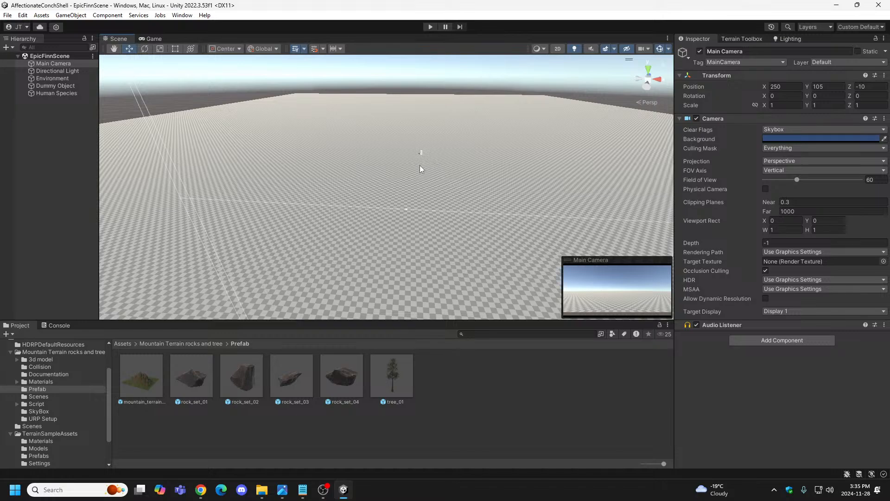
right_drag(458, 185, 444, 191)
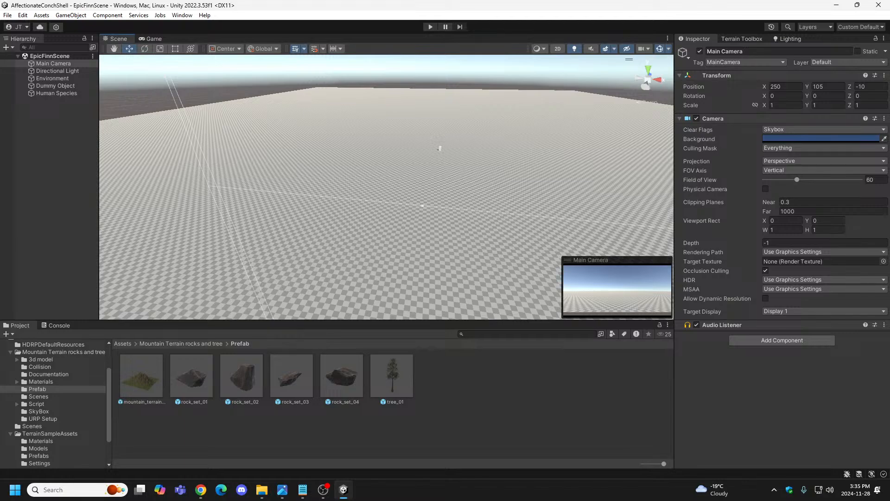
key(alt+Tab)
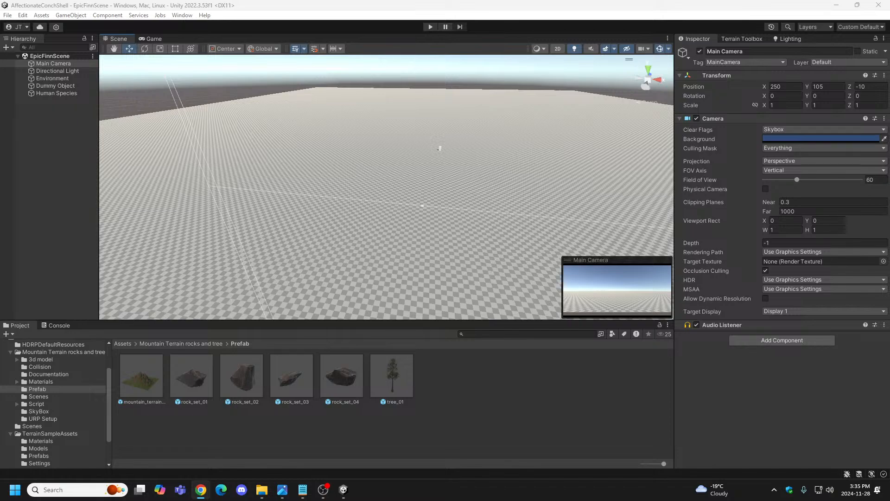
key(alt+Tab)
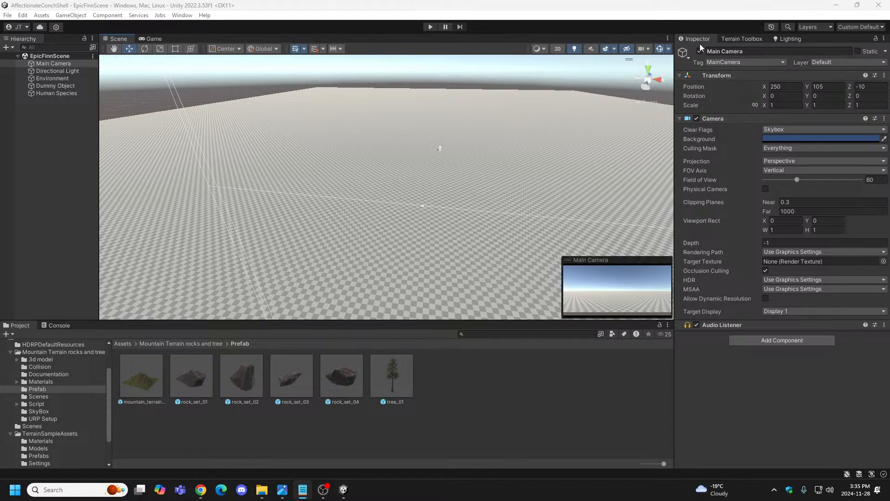
Activate terrain painting on the Environment object and review the available paint tools and brushes.
click(65, 78)
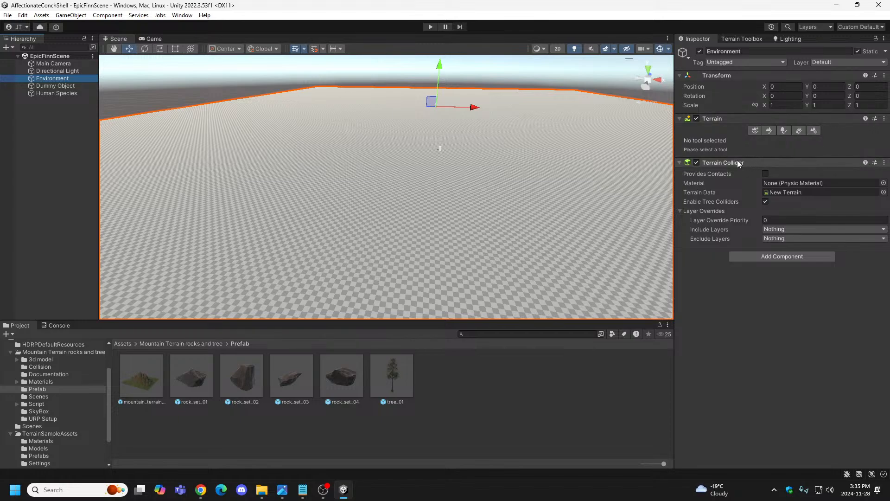
click(768, 131)
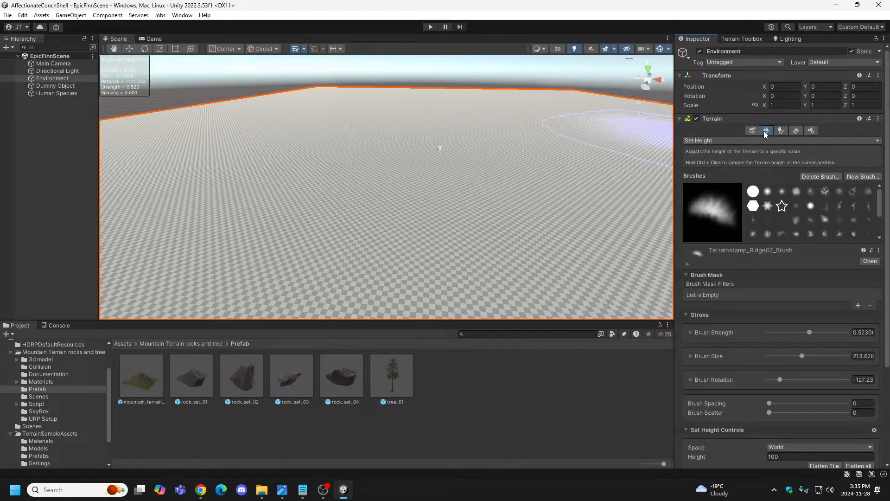
click(872, 141)
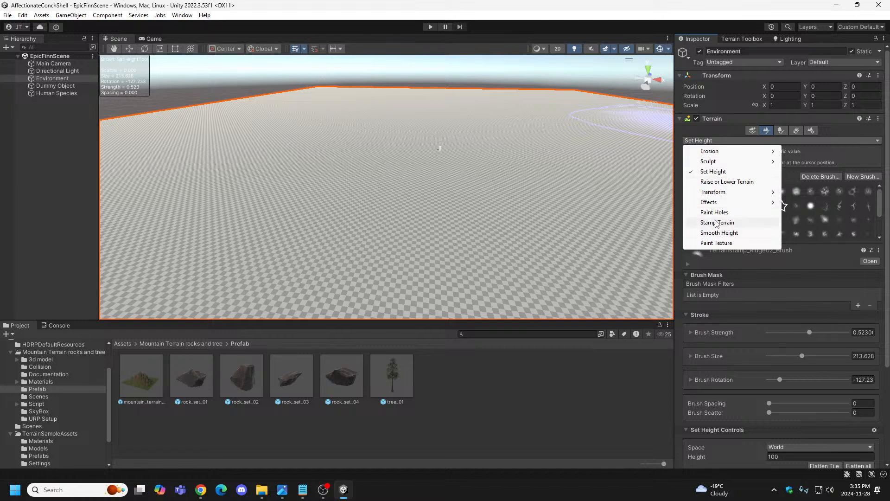
click(838, 131)
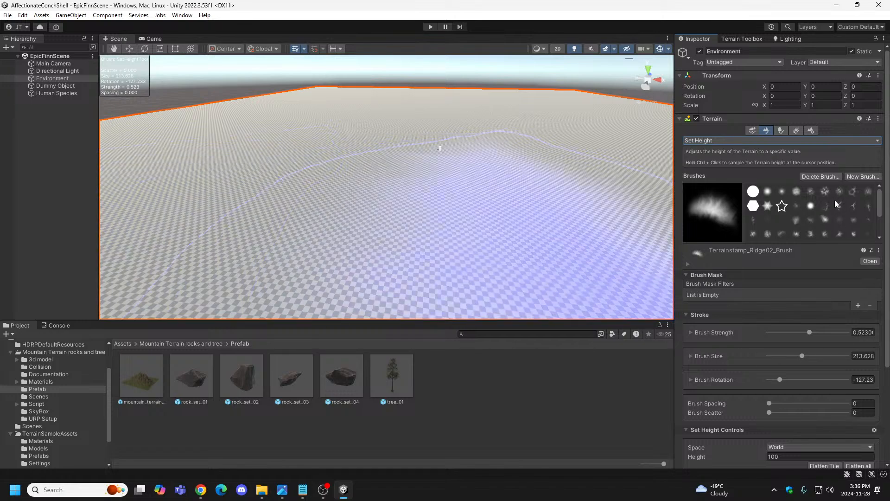
scroll(833, 213, down, 2)
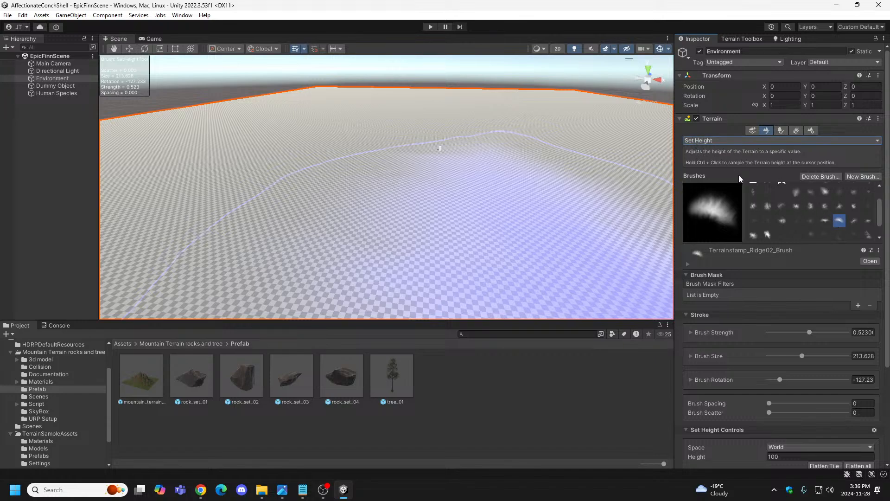
Switch the terrain tool to Raise or Lower Terrain and preview the Terrainstamp_Ridge02 brush over the terrain.
click(878, 142)
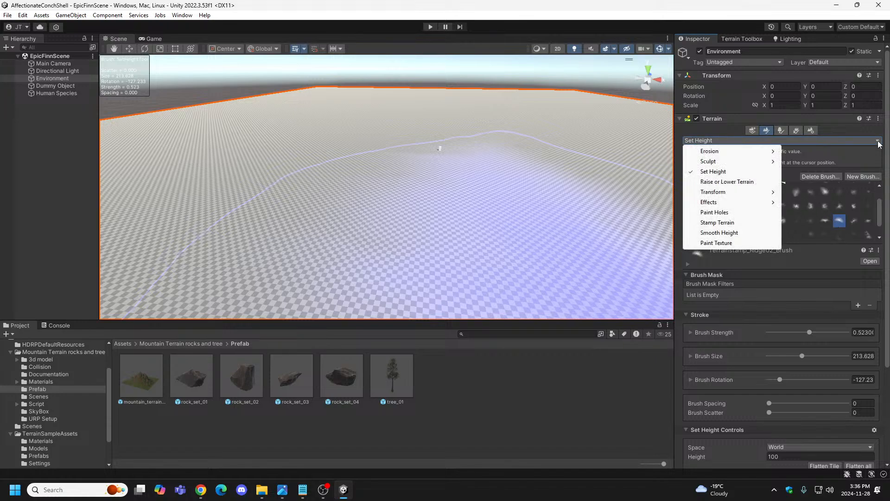
click(727, 181)
mouse_move(570, 199)
mouse_down()
mouse_move(519, 207)
mouse_move(410, 197)
mouse_move(368, 260)
mouse_up()
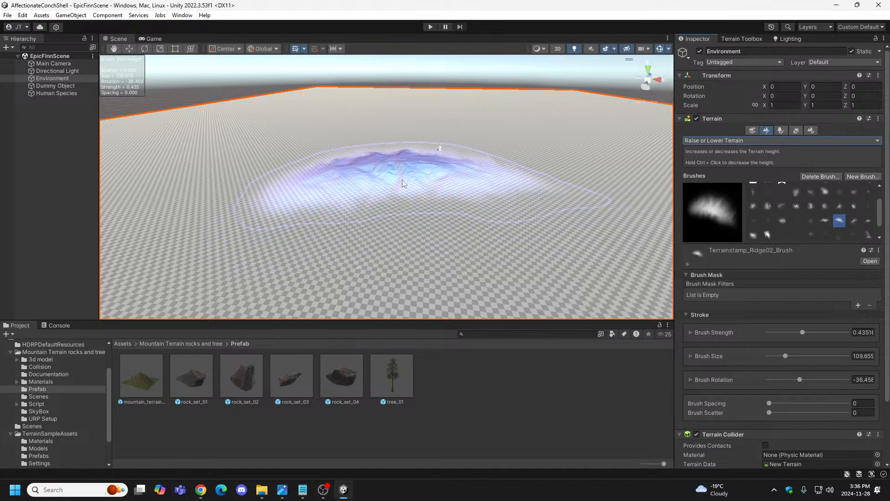
Select the Main Camera again and look across the terrain from different directions.
mouse_move(402, 179)
right_down()
mouse_move(425, 187)
mouse_move(411, 155)
mouse_move(453, 179)
mouse_move(489, 183)
mouse_move(462, 171)
right_up()
click(60, 65)
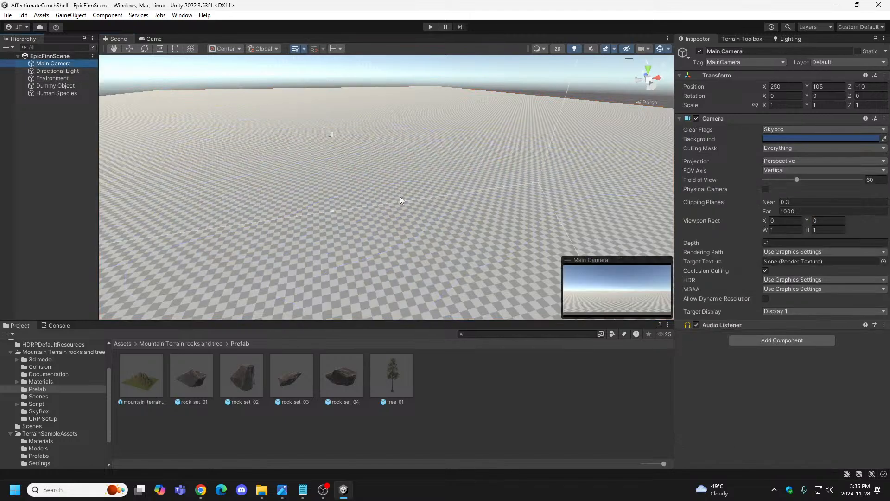
right_drag(407, 178, 134, 132)
right_drag(810, 150, 492, 161)
key(e)
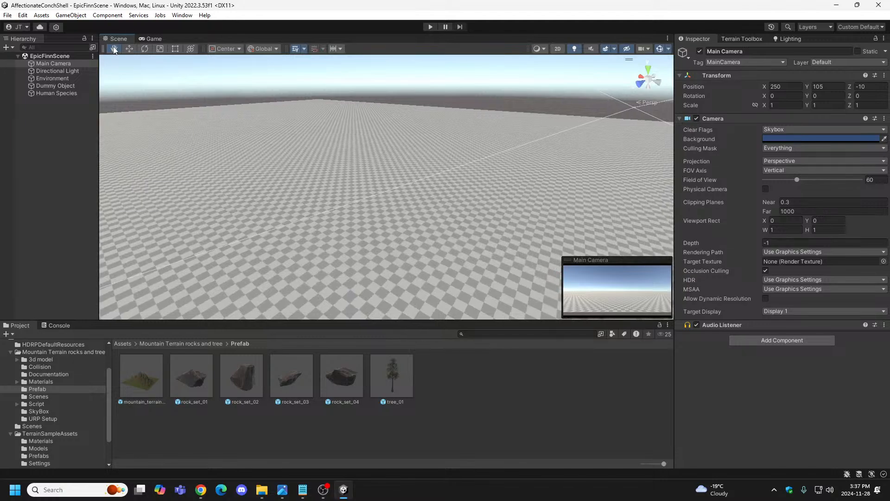
Pan the scene with the Hand tool, return to the Move tool and view the Main Camera's gizmo from several angles.
drag(167, 121, 407, 159)
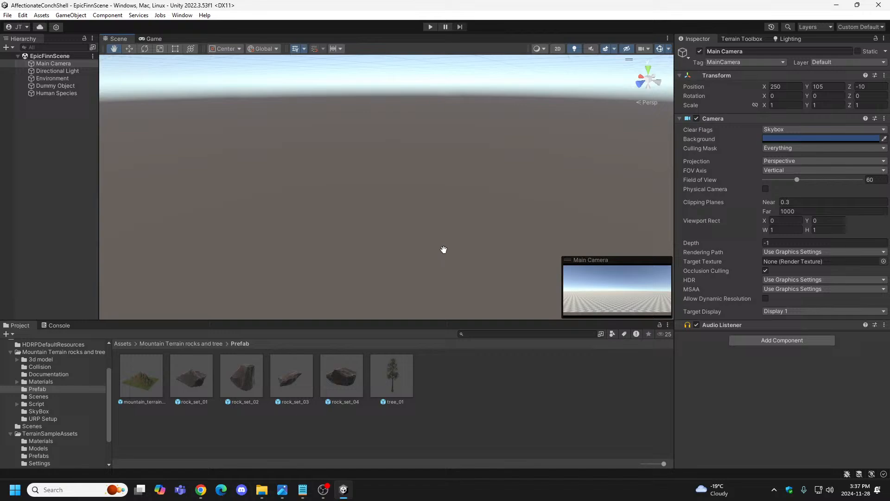
drag(444, 249, 473, 247)
mouse_move(477, 207)
right_down()
mouse_move(482, 198)
mouse_move(473, 202)
right_up()
click(130, 47)
right_drag(466, 253, 590, 235)
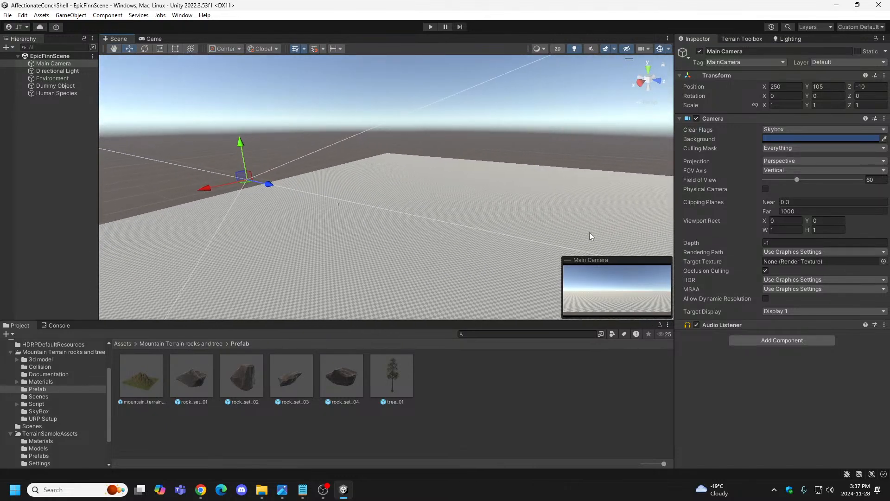
right_drag(496, 249, 238, 270)
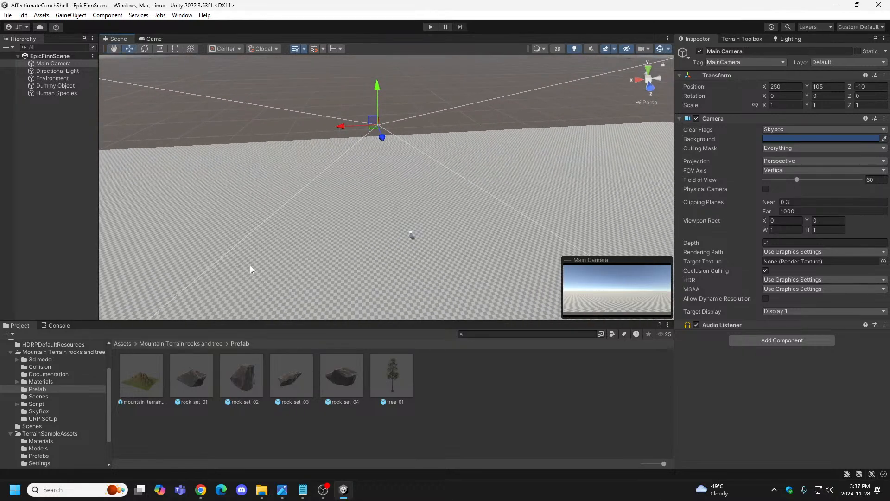
Review the Shortcuts list for All Unity Commands, including the 3D Viewport Fly Mode commands, and close it.
click(22, 15)
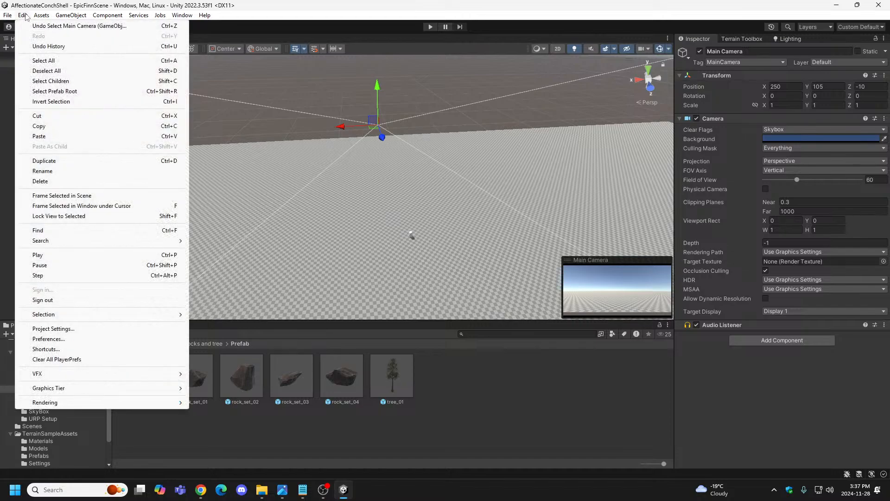
click(46, 349)
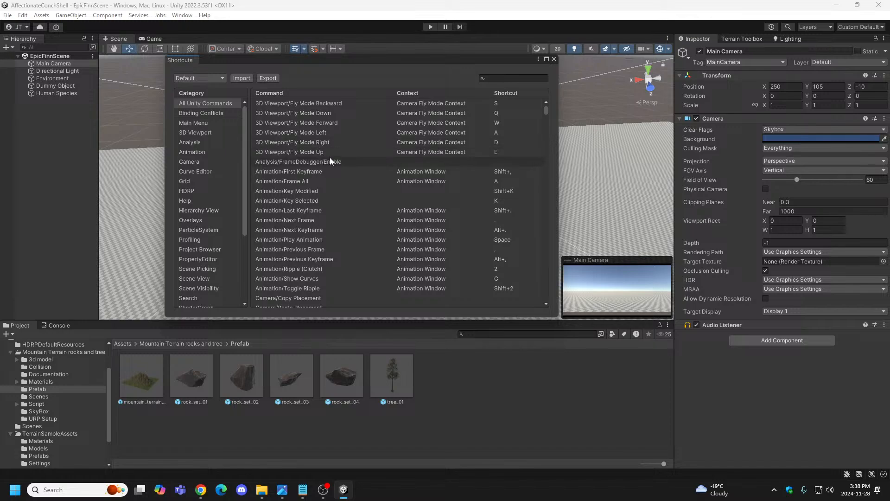
scroll(549, 116, down, 3)
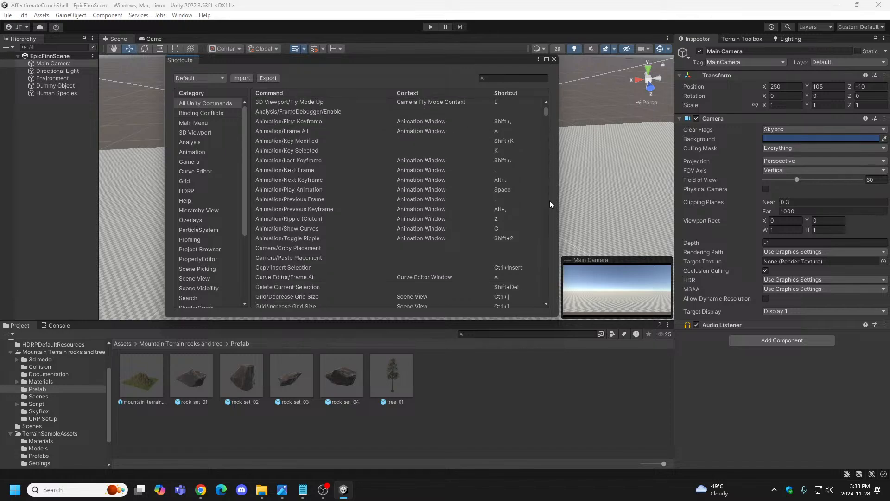
scroll(547, 222, down, 5)
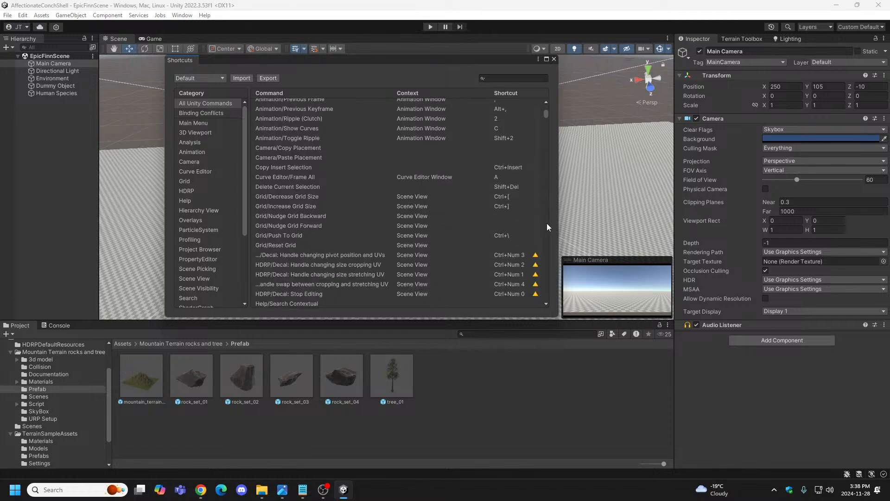
scroll(497, 249, down, 8)
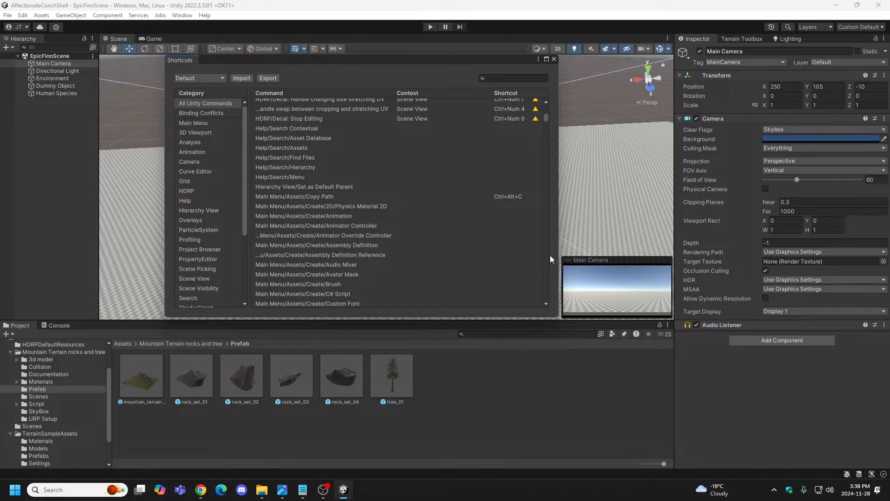
scroll(549, 255, up, 15)
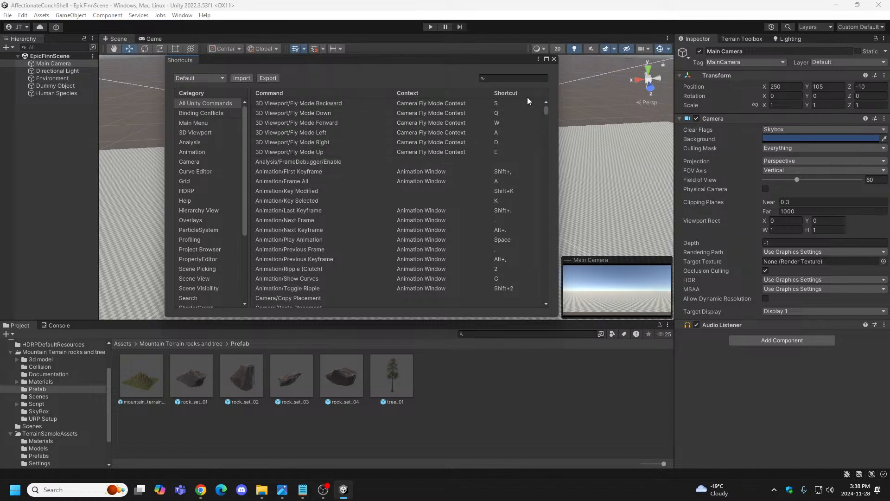
click(554, 59)
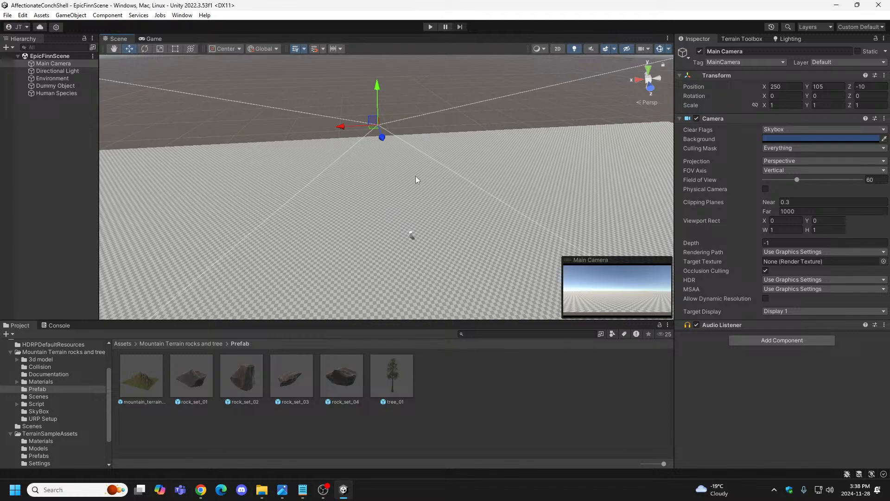
Select the Environment terrain, activate Paint Terrain and preview the Terrainstamp_Ridge02 brush over it.
right_drag(415, 180, 388, 183)
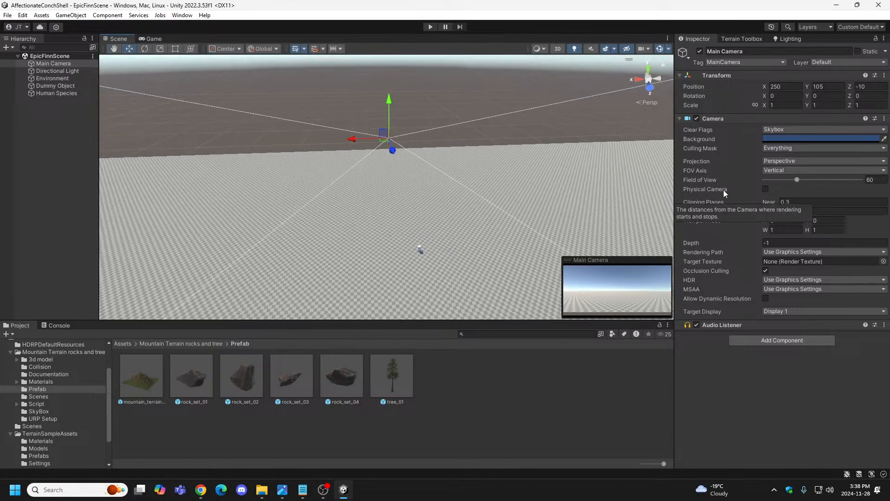
click(58, 78)
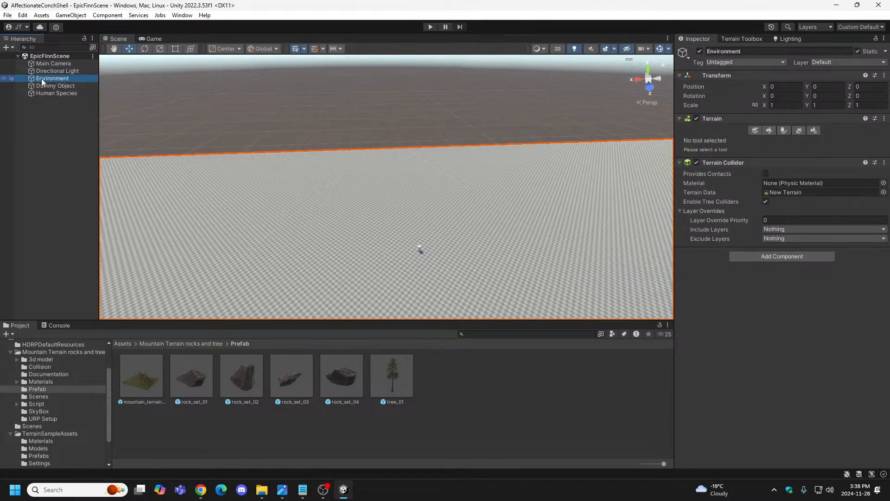
click(769, 129)
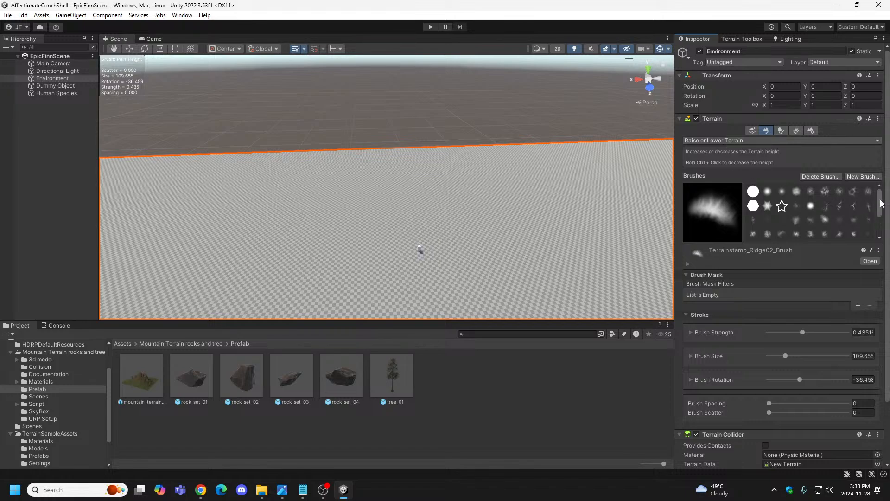
drag(882, 203, 881, 228)
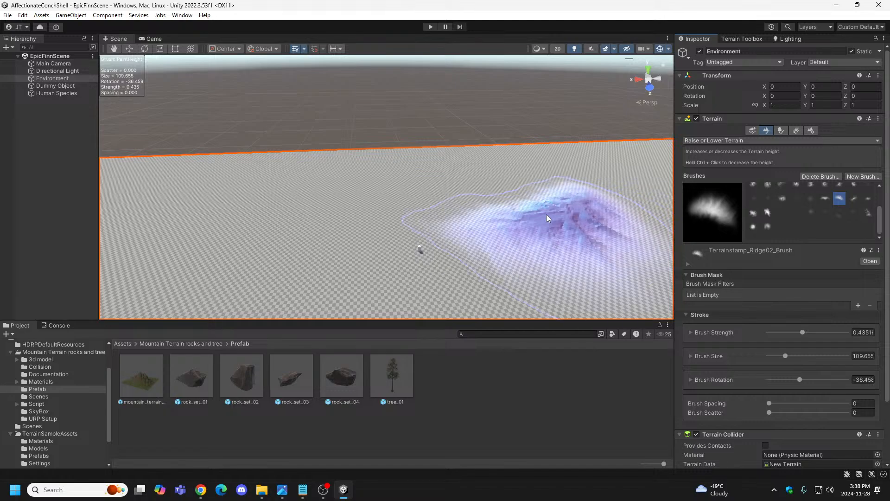
mouse_move(514, 278)
right_down()
mouse_move(842, 273)
mouse_move(621, 273)
mouse_move(464, 259)
mouse_move(227, 287)
mouse_move(258, 271)
mouse_move(338, 259)
mouse_move(466, 264)
mouse_move(433, 281)
mouse_move(424, 267)
mouse_move(475, 260)
mouse_move(455, 254)
right_up()
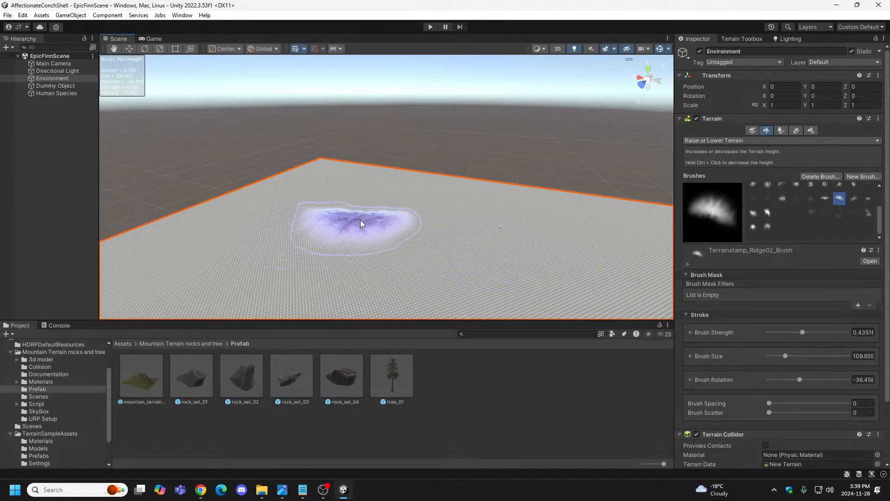
Enlarge the Terrainstamp_Ridge02 brush to a size of about 163 and preview it over the terrain.
key(s)
mouse_move(388, 245)
right_down()
mouse_move(500, 256)
mouse_move(505, 278)
mouse_move(464, 255)
right_up()
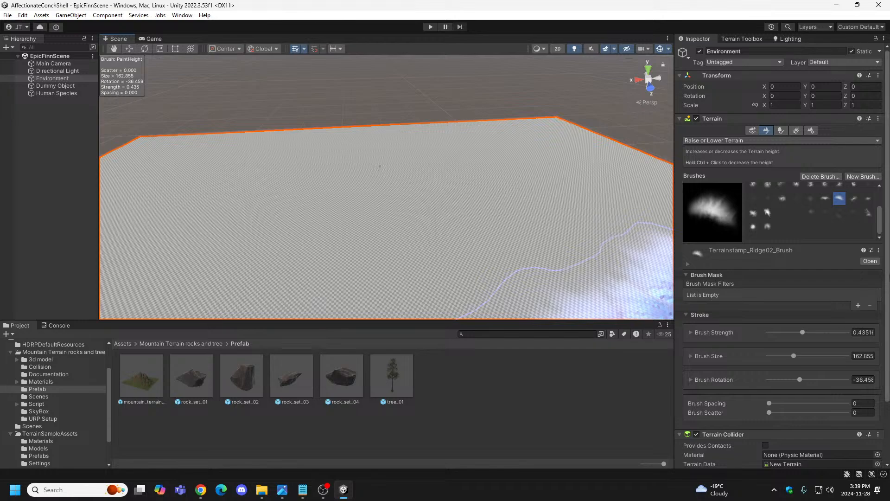
scroll(783, 287, down, 3)
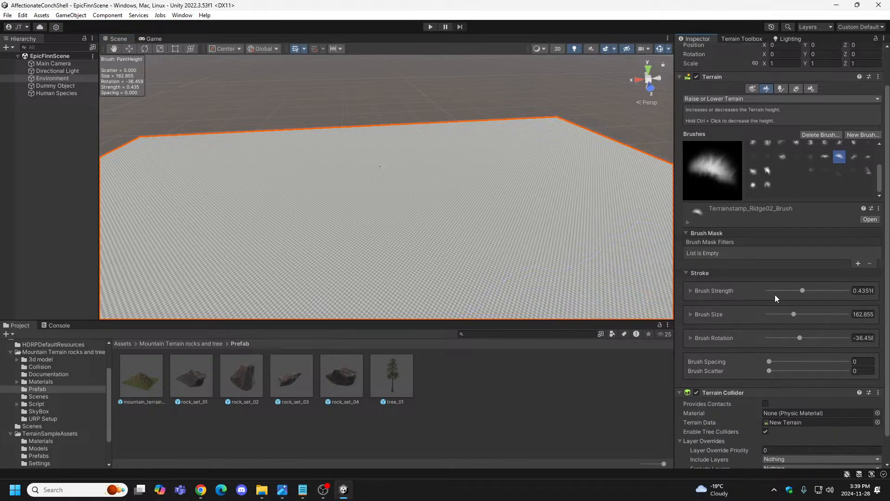
click(382, 206)
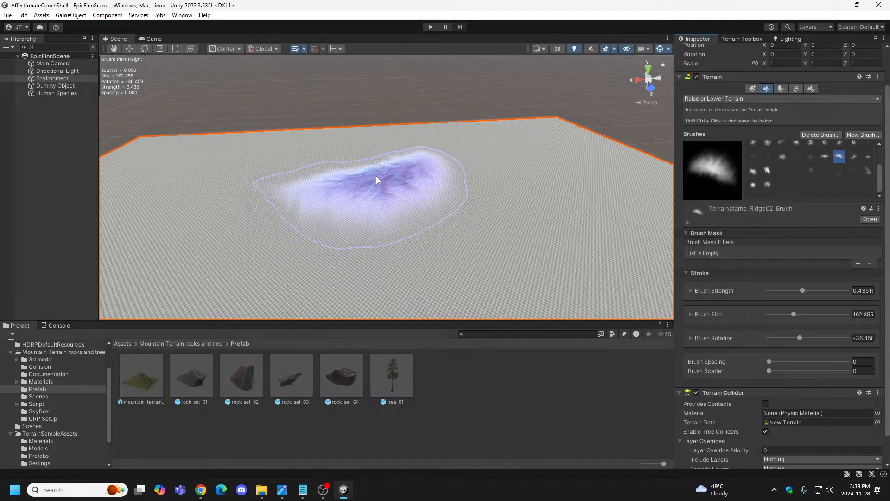
Vary the terrain brush's strength between 0% and 100%, ending at about 0.55.
key(a)
mouse_move(377, 176)
mouse_down()
mouse_move(285, 184)
mouse_move(535, 188)
mouse_move(204, 196)
mouse_move(365, 195)
mouse_move(463, 168)
mouse_move(643, 187)
mouse_move(387, 203)
mouse_move(578, 183)
mouse_move(427, 211)
mouse_move(406, 207)
mouse_move(652, 178)
mouse_move(640, 194)
mouse_move(555, 206)
mouse_move(169, 244)
mouse_up()
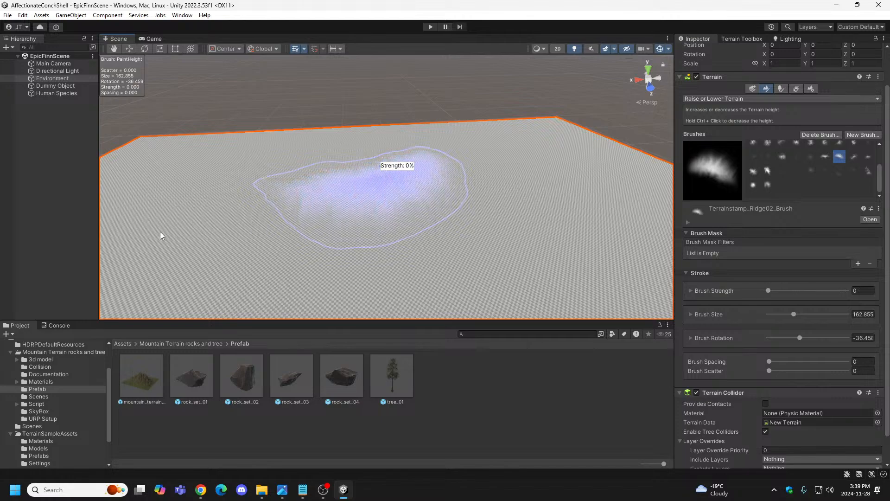
mouse_move(144, 208)
mouse_down()
mouse_move(374, 224)
mouse_move(526, 208)
mouse_move(407, 176)
mouse_move(407, 166)
mouse_move(410, 180)
mouse_move(438, 180)
mouse_move(833, 290)
mouse_up()
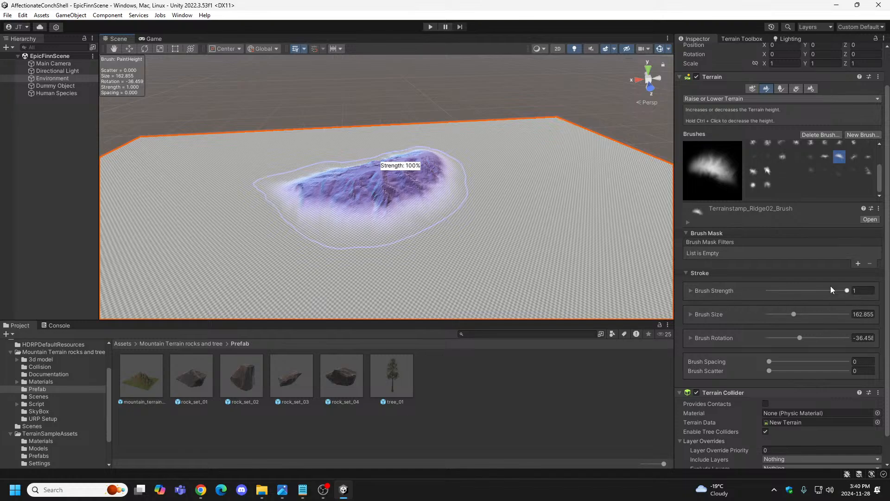
mouse_move(830, 291)
mouse_down()
mouse_move(590, 232)
mouse_move(840, 283)
mouse_move(527, 214)
mouse_move(432, 181)
mouse_up()
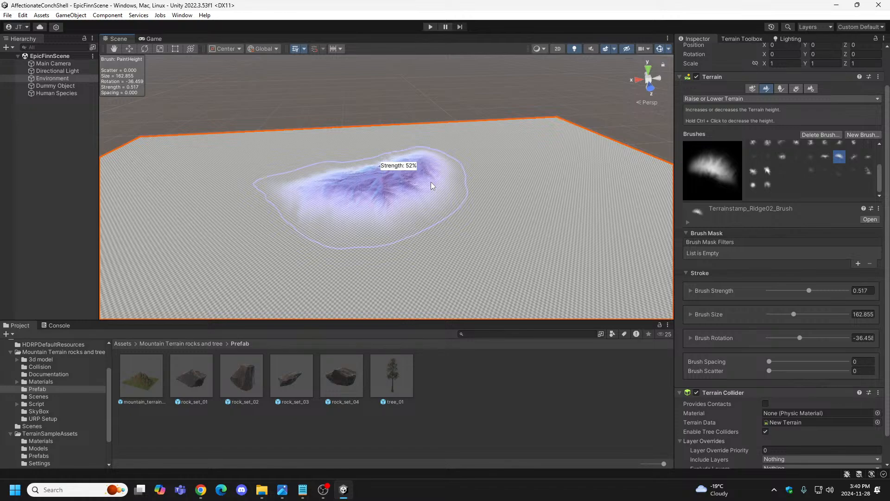
drag(430, 181, 762, 280)
mouse_move(875, 299)
mouse_down()
mouse_move(465, 223)
mouse_move(852, 301)
mouse_move(481, 227)
mouse_up()
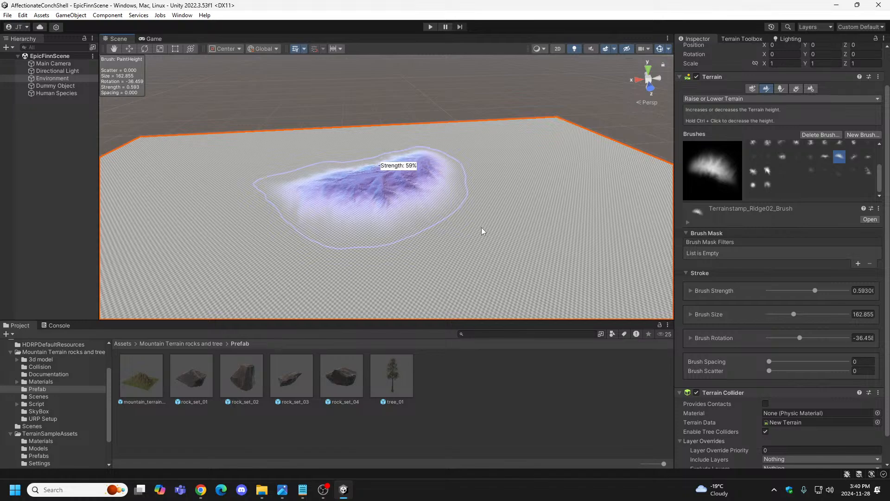
mouse_move(481, 227)
mouse_down()
mouse_move(450, 188)
mouse_move(475, 186)
mouse_move(426, 192)
mouse_move(550, 191)
mouse_move(636, 177)
mouse_move(644, 195)
mouse_move(291, 209)
mouse_move(529, 211)
mouse_move(432, 220)
mouse_move(411, 208)
mouse_move(604, 197)
mouse_move(445, 208)
mouse_move(461, 205)
mouse_up()
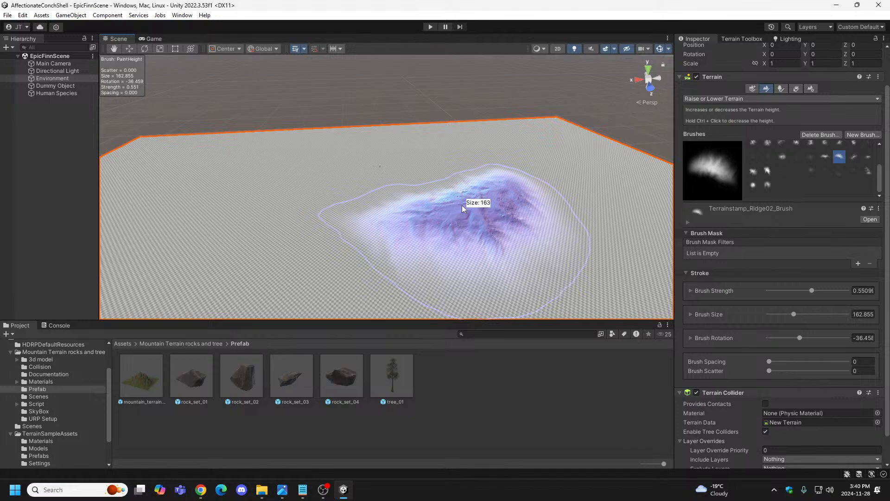
Set the terrain brush's size to about 125 and its strength to about 0.86, previewing the ridge from several angles.
mouse_move(462, 204)
mouse_down()
mouse_move(288, 210)
mouse_move(611, 199)
mouse_move(348, 237)
mouse_move(554, 215)
mouse_move(493, 232)
mouse_move(351, 240)
mouse_move(508, 238)
mouse_move(653, 220)
mouse_move(344, 243)
mouse_move(591, 205)
mouse_move(374, 242)
mouse_up()
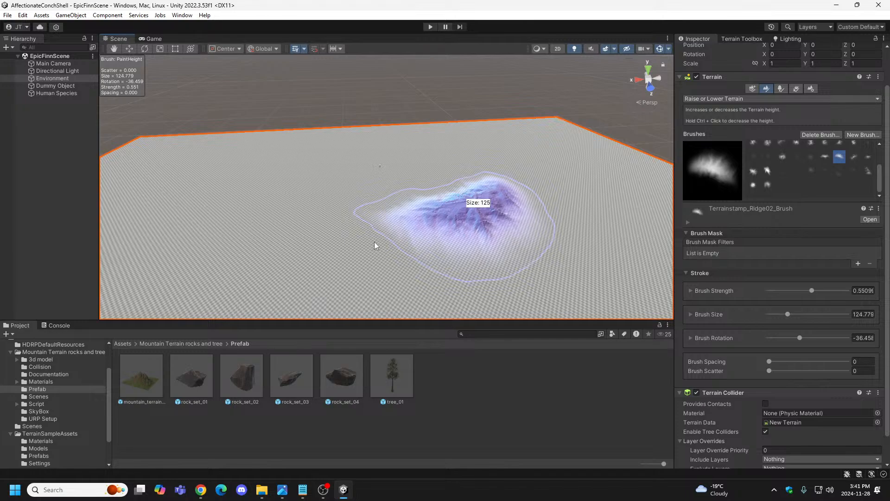
key(a)
mouse_move(467, 209)
right_down()
mouse_move(609, 213)
mouse_move(647, 204)
right_up()
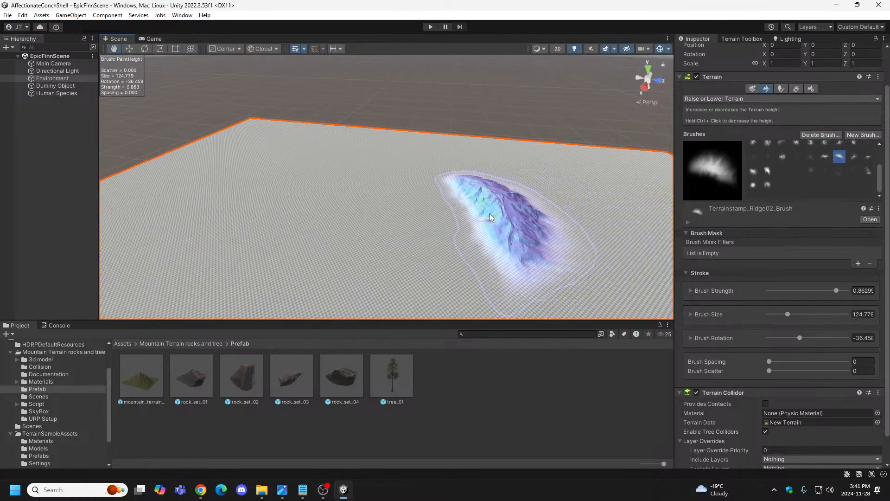
right_drag(490, 214, 546, 221)
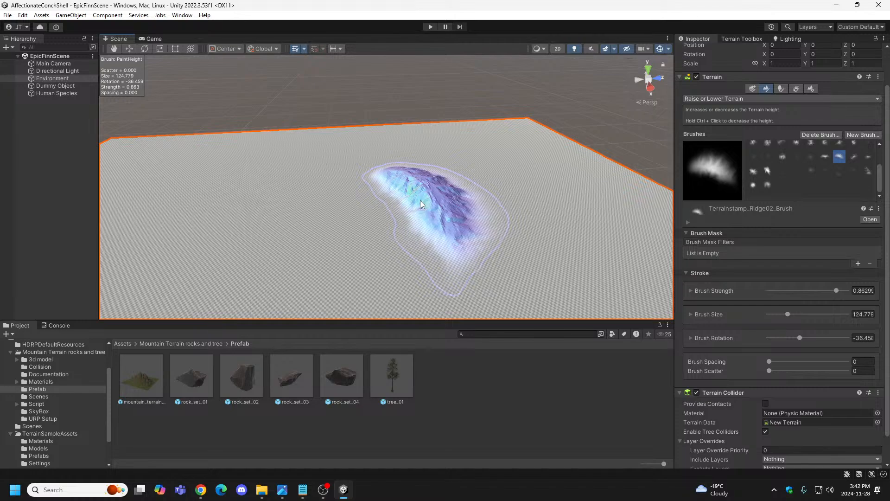
key(alt)
alt+drag(420, 201, 725, 284)
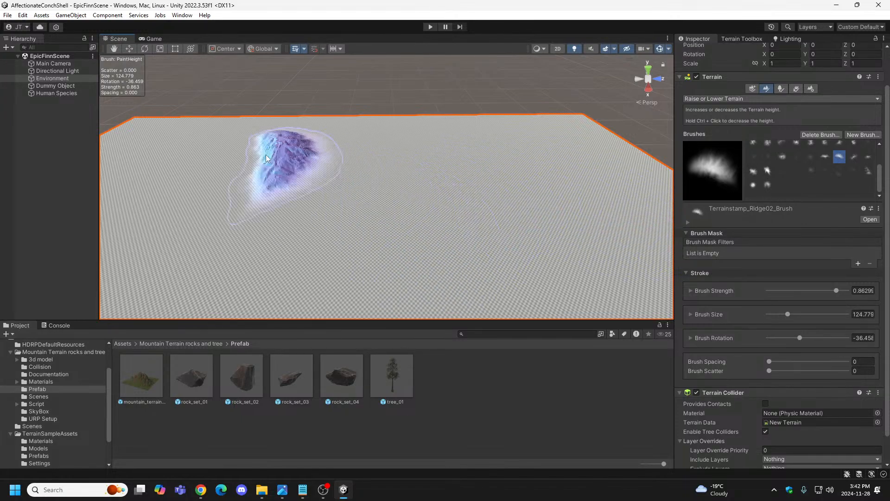
Select the Main Camera, focus the scene on it and view its gizmo and frustum over the terrain from different directions.
click(54, 64)
key(f)
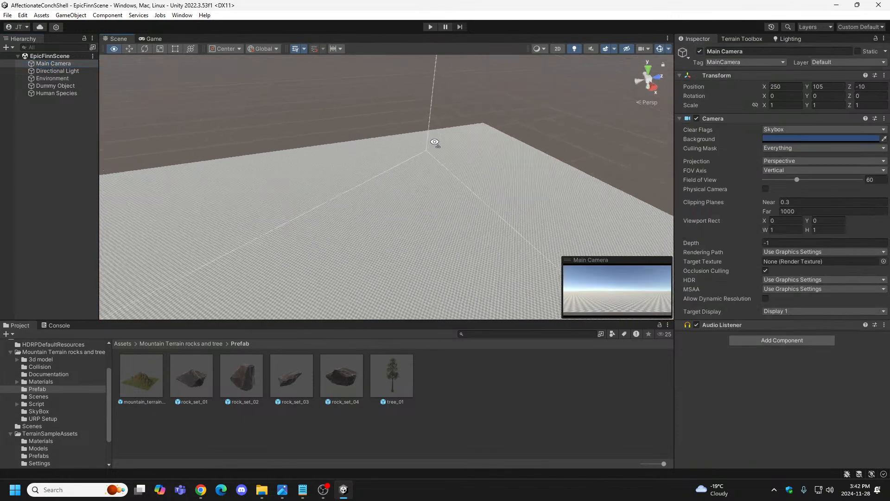
right_drag(434, 142, 453, 140)
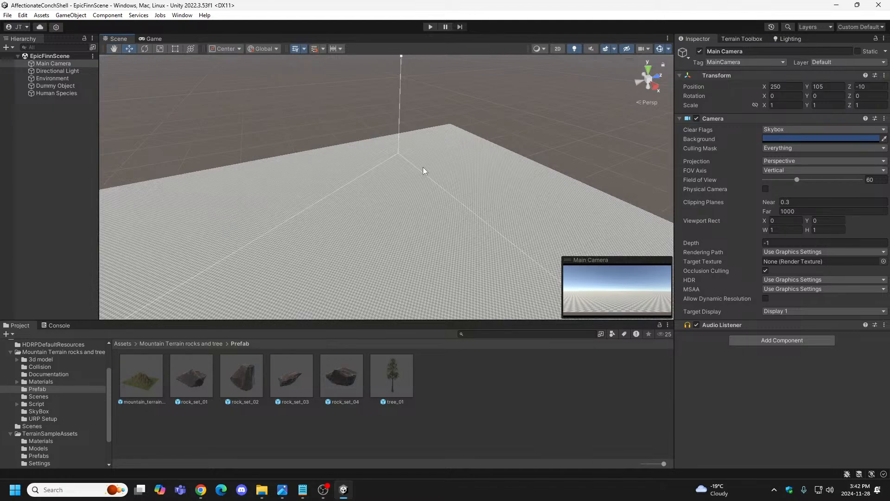
right_drag(423, 170, 227, 169)
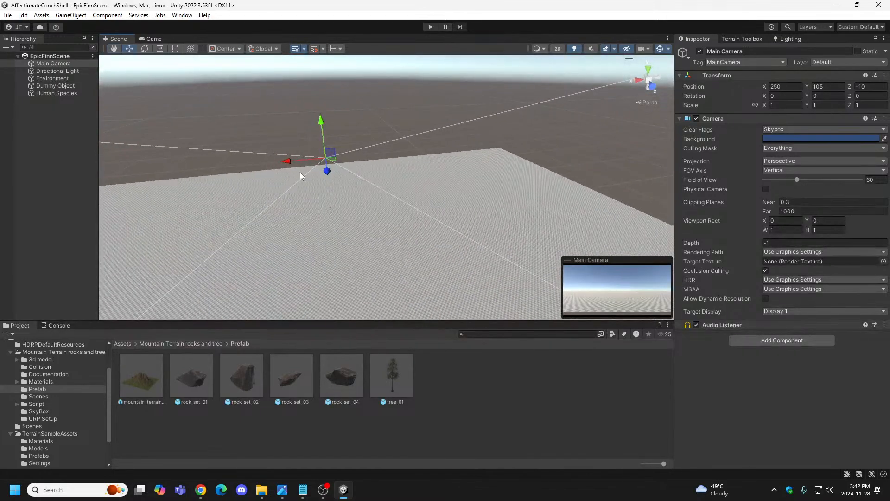
right_drag(300, 172, 354, 258)
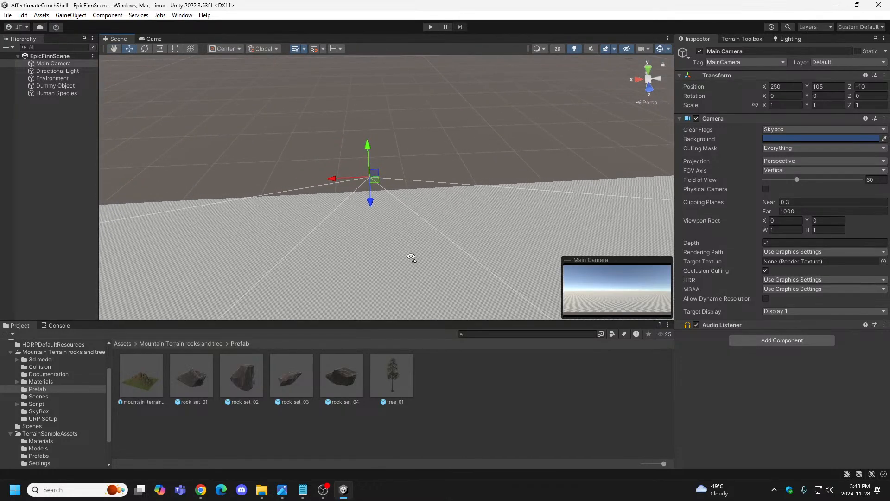
right_drag(411, 257, 391, 249)
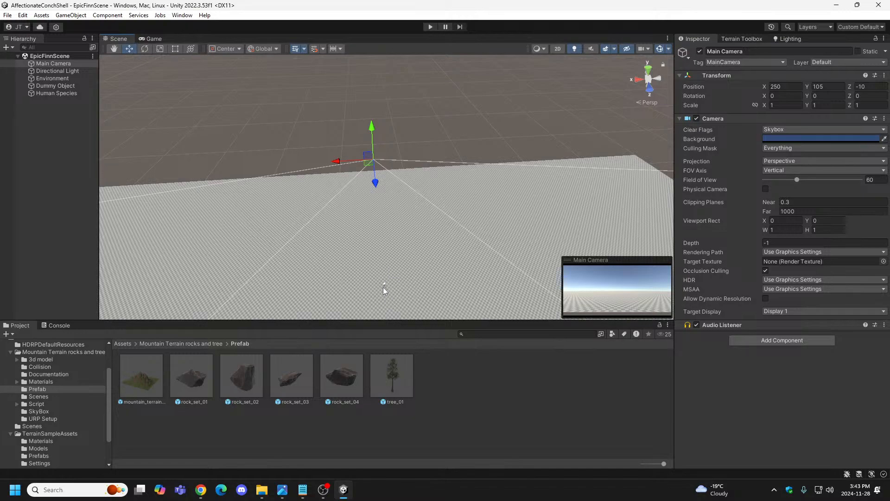
Try adding a 3D Cube object to the scene.
right_click(57, 151)
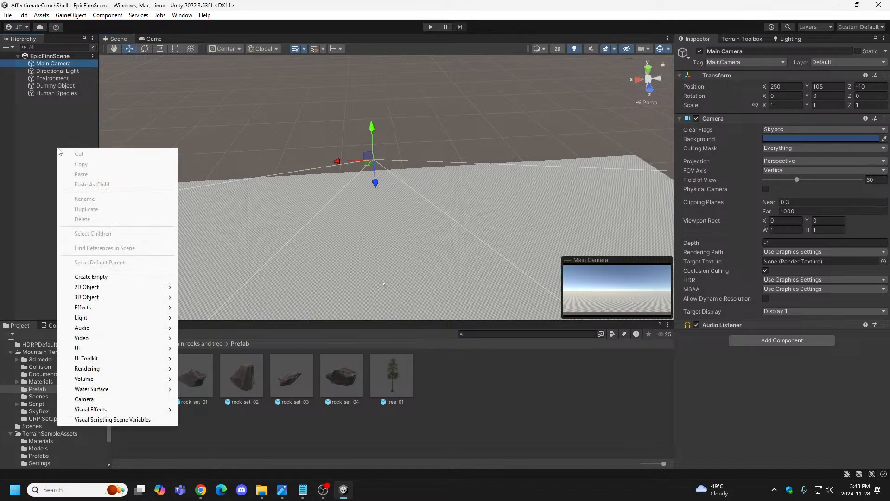
mouse_move(137, 299)
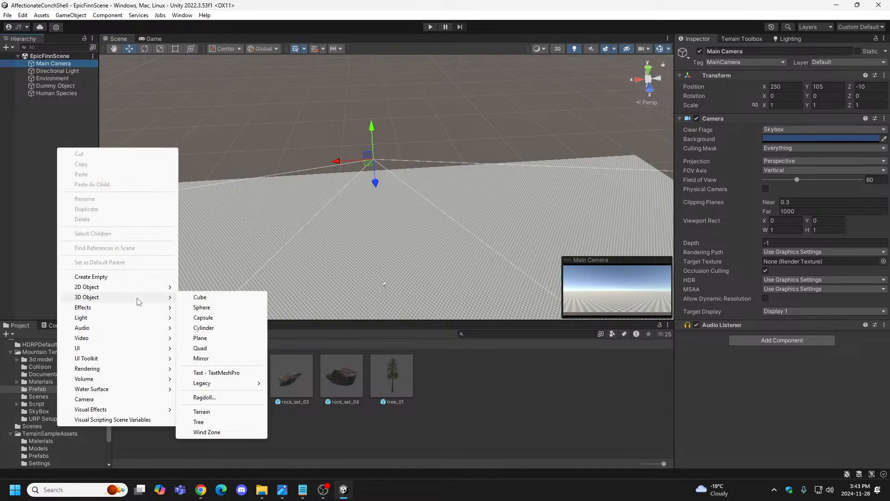
click(210, 298)
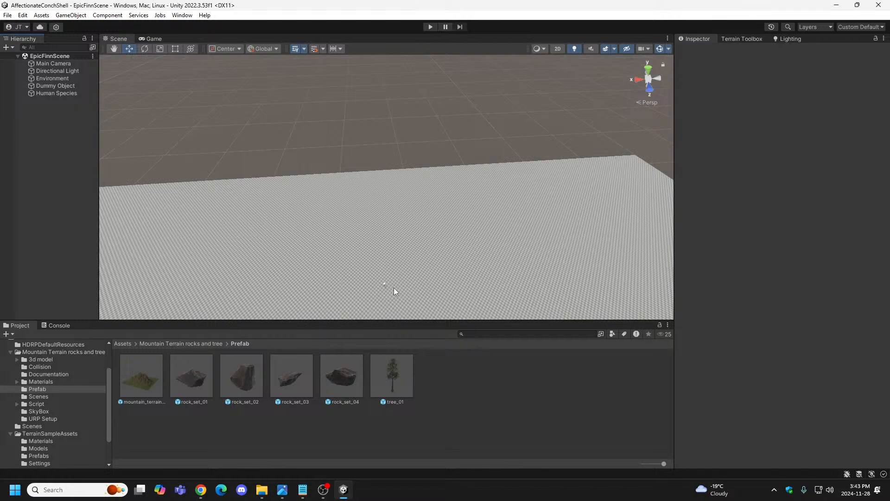
Reselect the Environment terrain, reactivate Paint Terrain and bring the whole terrain into view for previewing the ridge brush.
click(61, 80)
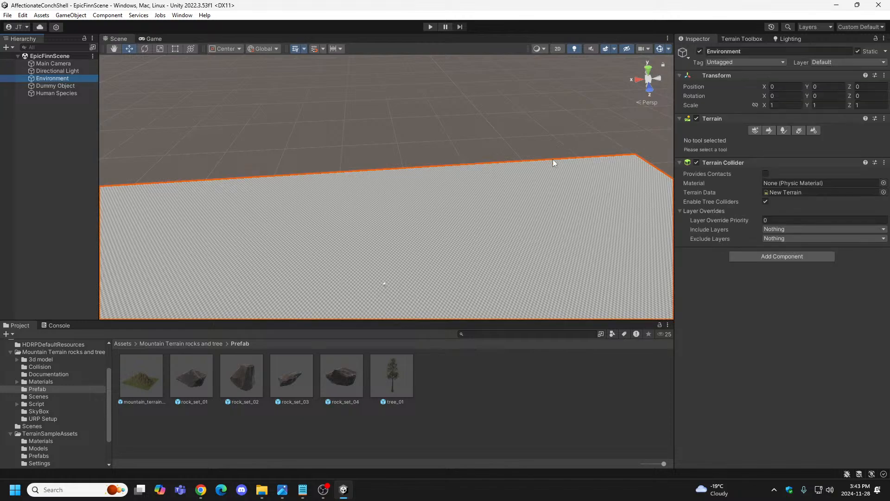
click(769, 130)
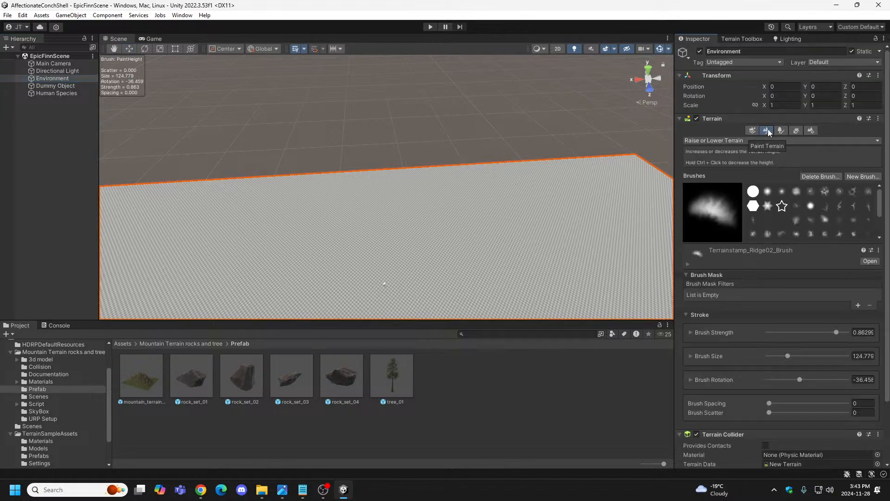
alt+drag(478, 188, 674, 234)
right_drag(673, 231, 680, 226)
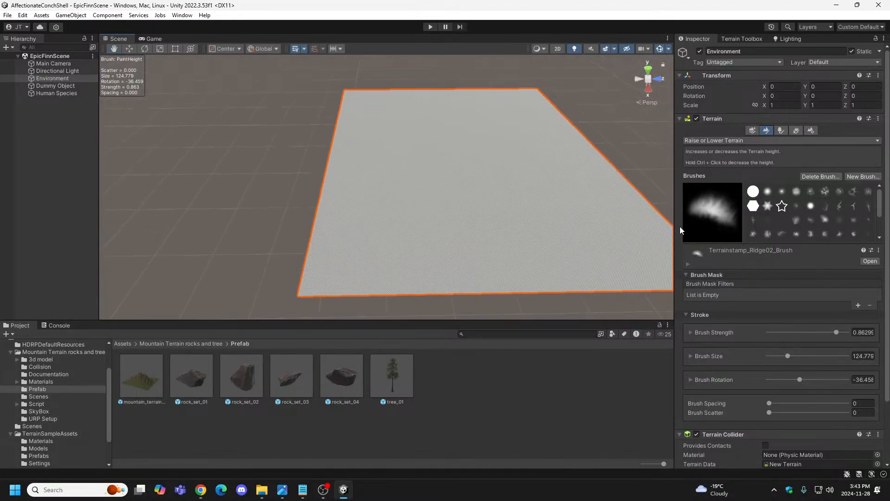
mouse_move(538, 205)
right_down()
mouse_move(598, 194)
mouse_move(574, 204)
right_up()
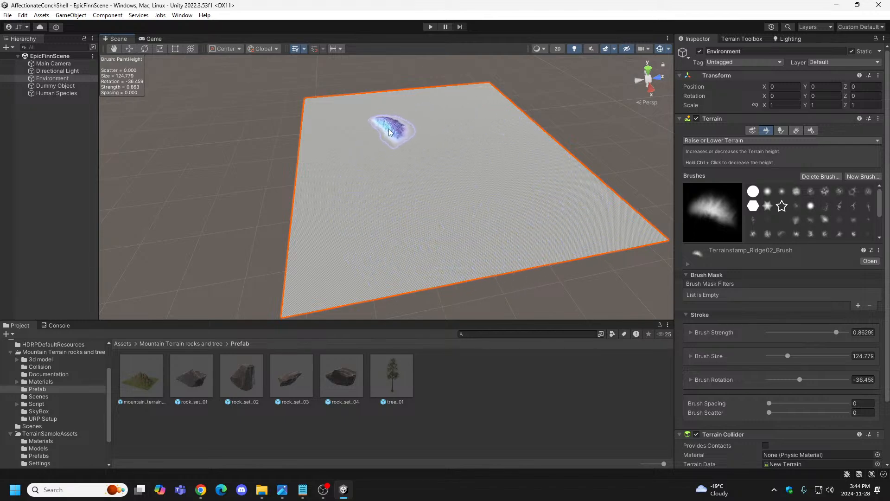
Set the ridge brush's strength to about 0.72.
key(a)
mouse_move(402, 132)
right_down()
mouse_move(417, 133)
mouse_move(342, 135)
mouse_move(318, 119)
mouse_move(295, 123)
mouse_move(332, 110)
mouse_move(466, 99)
mouse_move(627, 157)
mouse_move(607, 146)
right_up()
key(w)
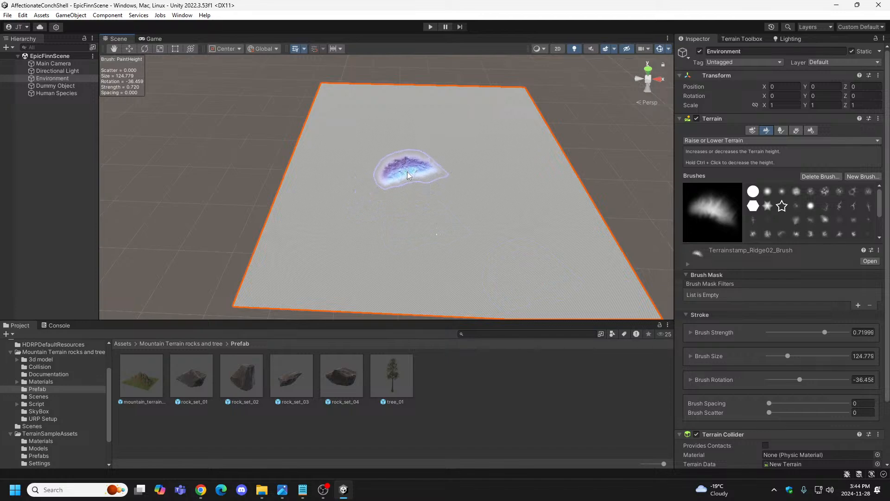
Rotate the ridge brush through several angles over the terrain, ending at about 15°.
key(d)
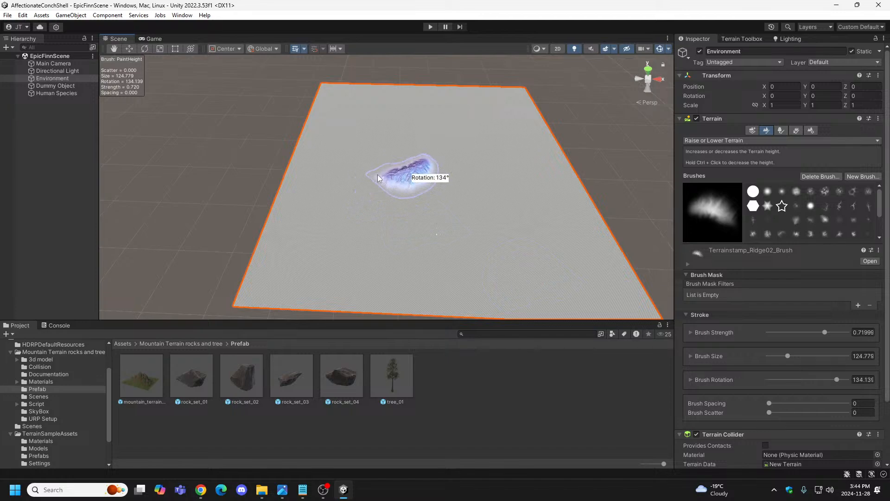
key(d)
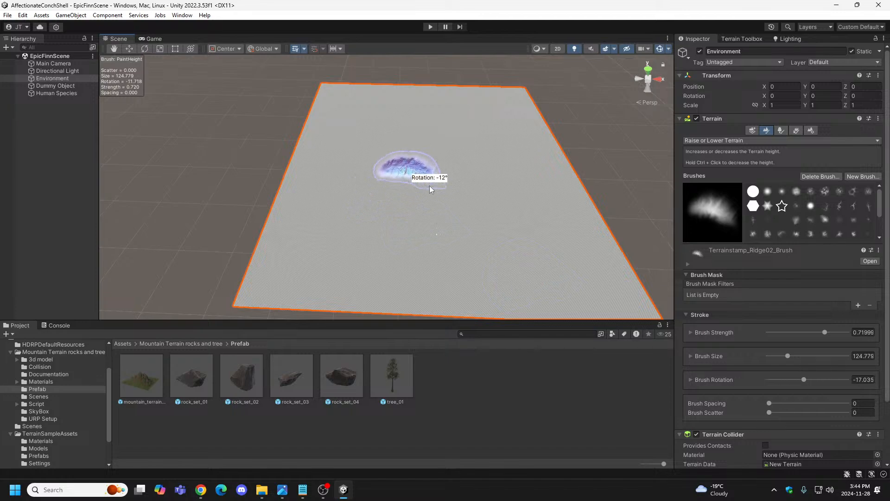
key(d)
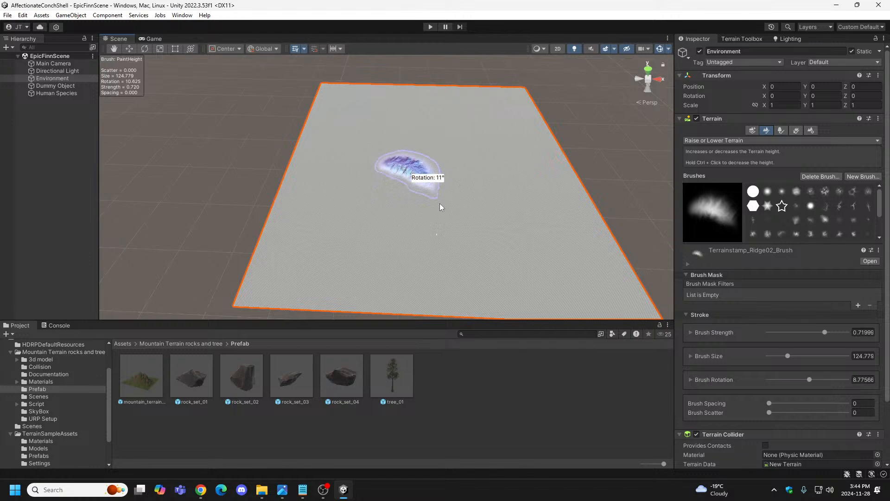
key(d)
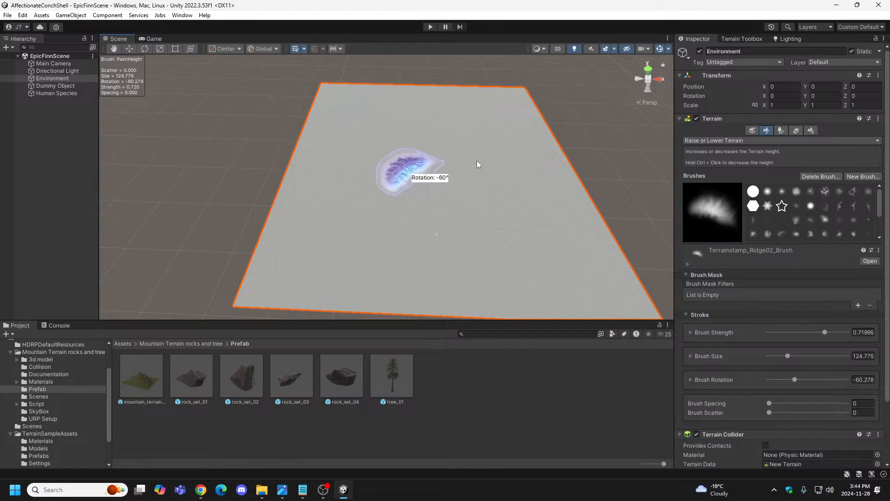
key(d)
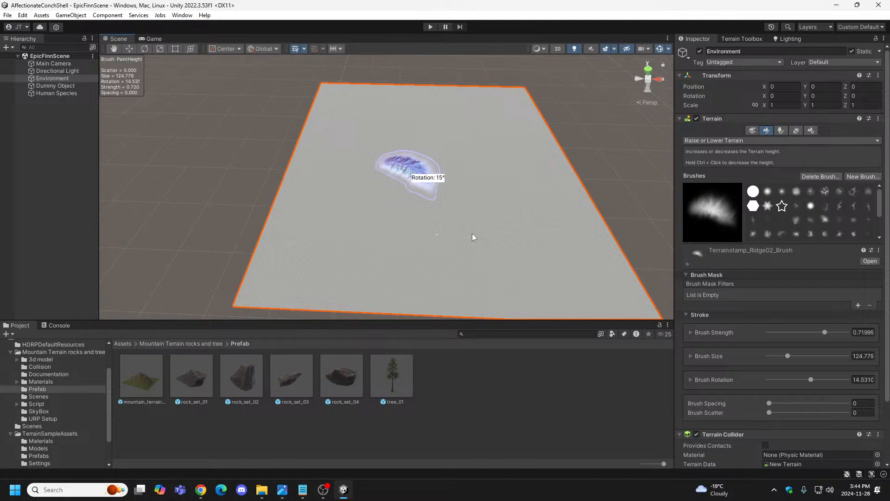
Rotate the ridge brush to about 13° and vary its size over the terrain, ending at about 182.
key(d)
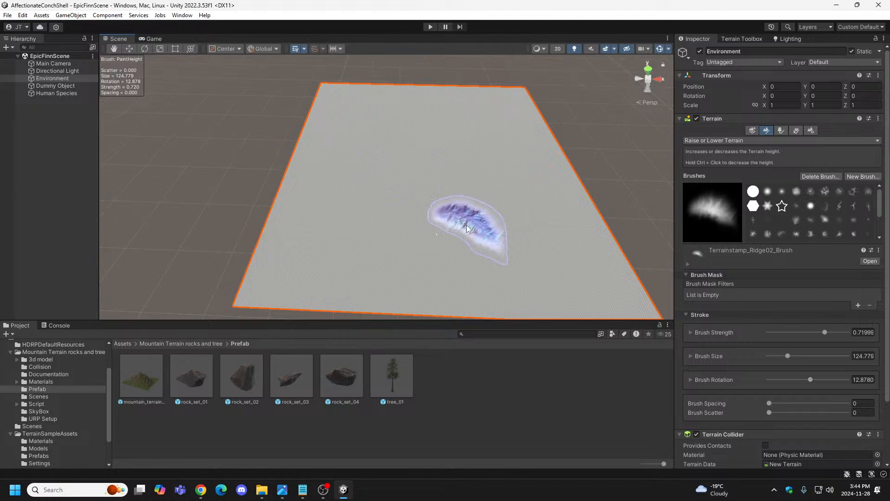
key(s)
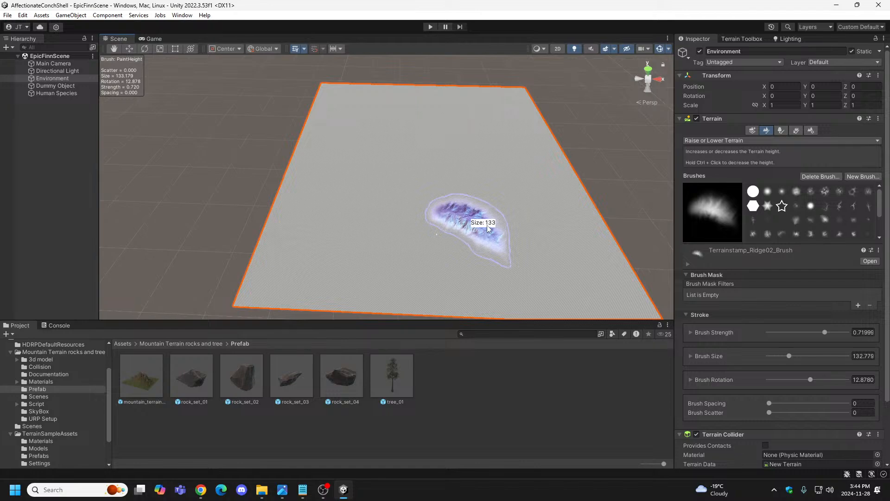
key(s)
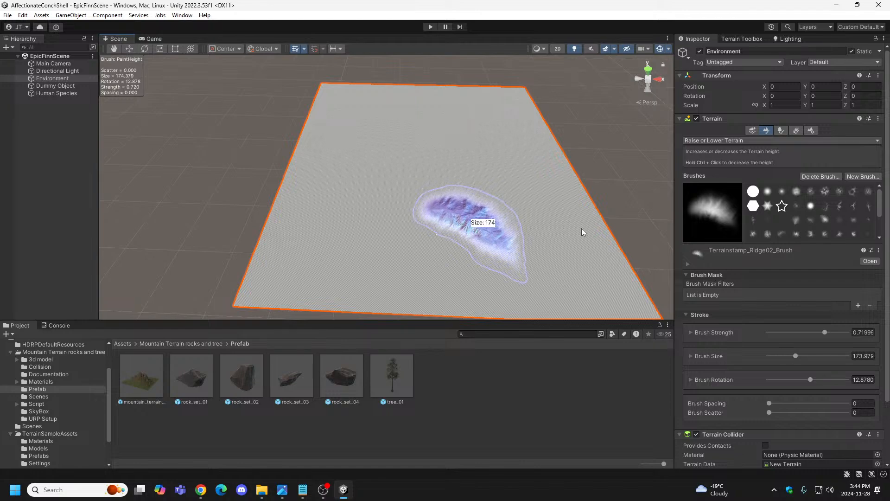
key(s)
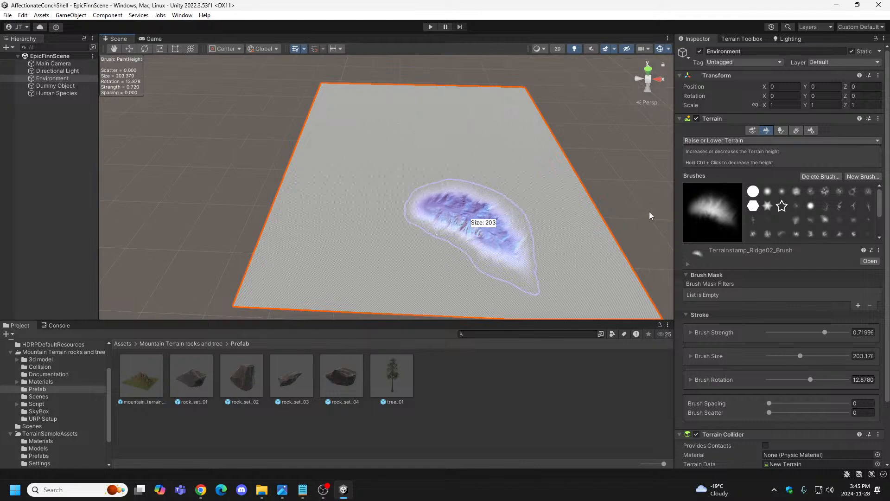
key(s)
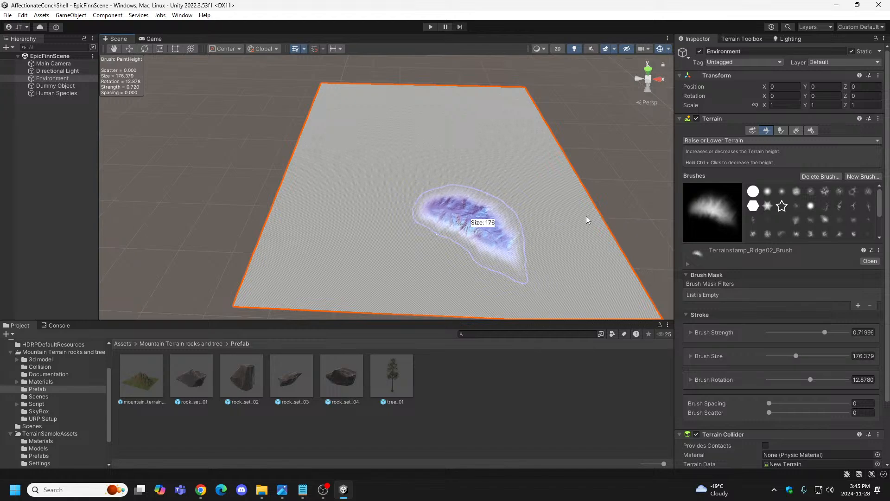
key(s)
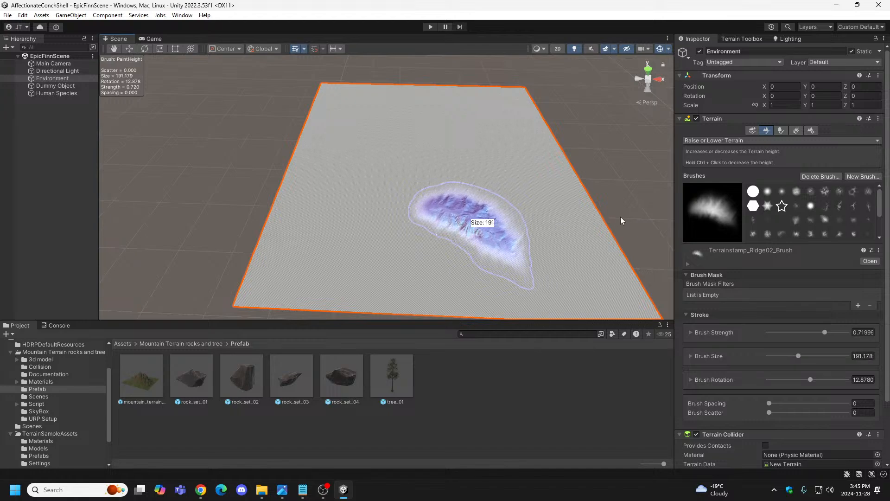
key(s)
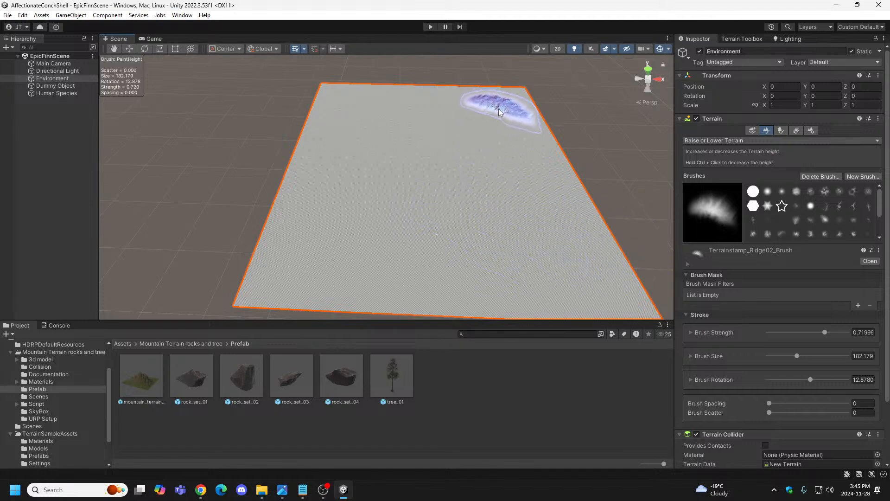
Reactivate Raise or Lower Terrain on the Environment terrain and set the ridge brush's size to about 202.
key(w)
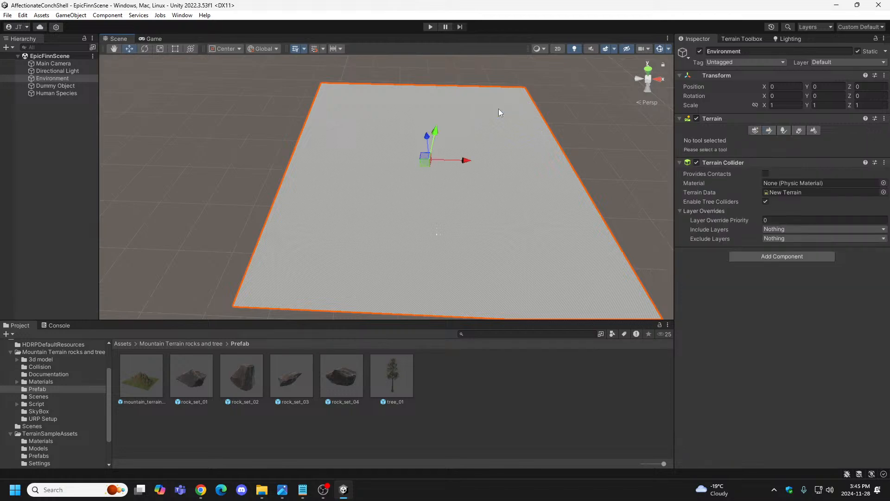
mouse_move(508, 107)
alt+mouse_down()
mouse_move(527, 105)
mouse_move(512, 117)
alt+mouse_up()
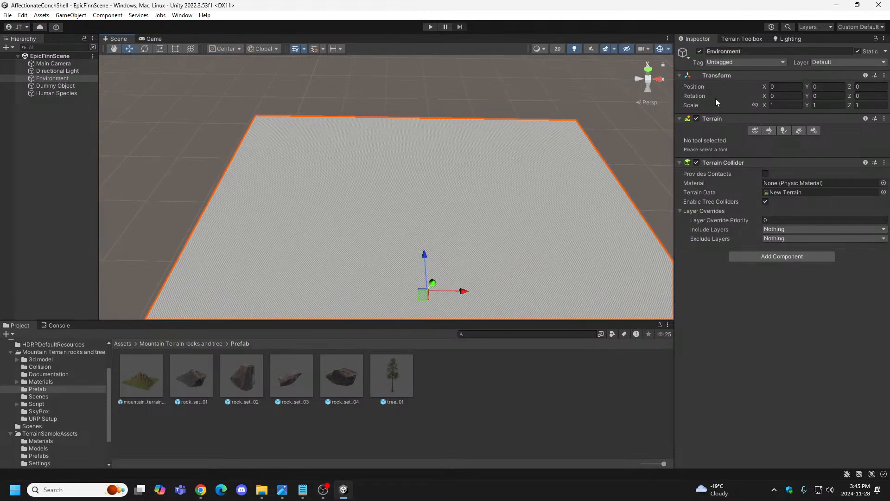
click(770, 132)
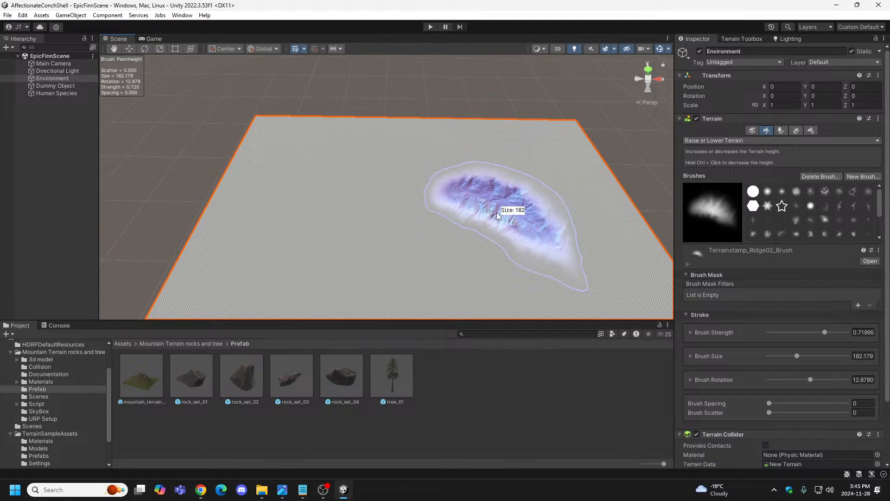
mouse_move(497, 216)
mouse_down()
mouse_move(511, 190)
mouse_move(545, 193)
mouse_up()
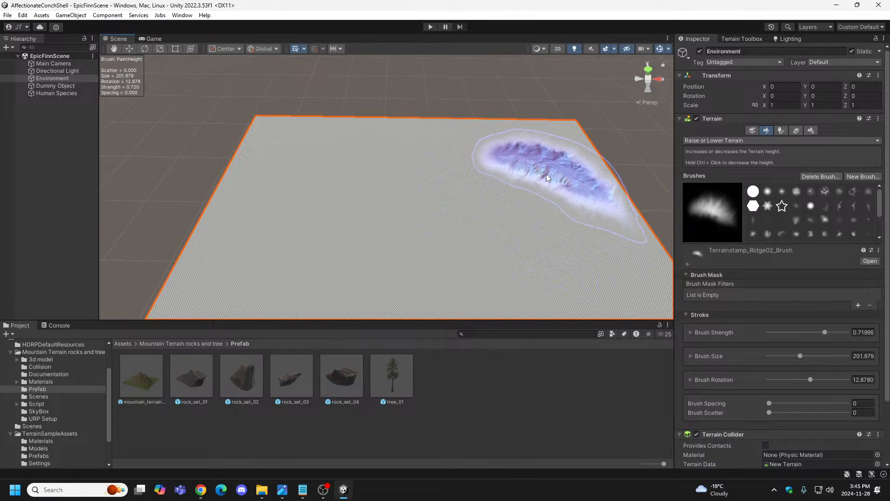
Raise a ridge at the terrain's far corner and another along the adjacent edge with the brush rotated to about 67°.
click(544, 139)
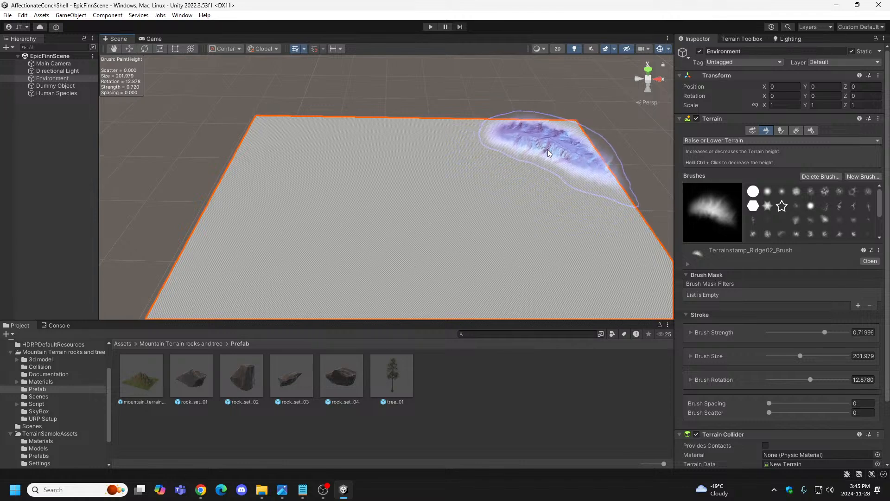
click(533, 153)
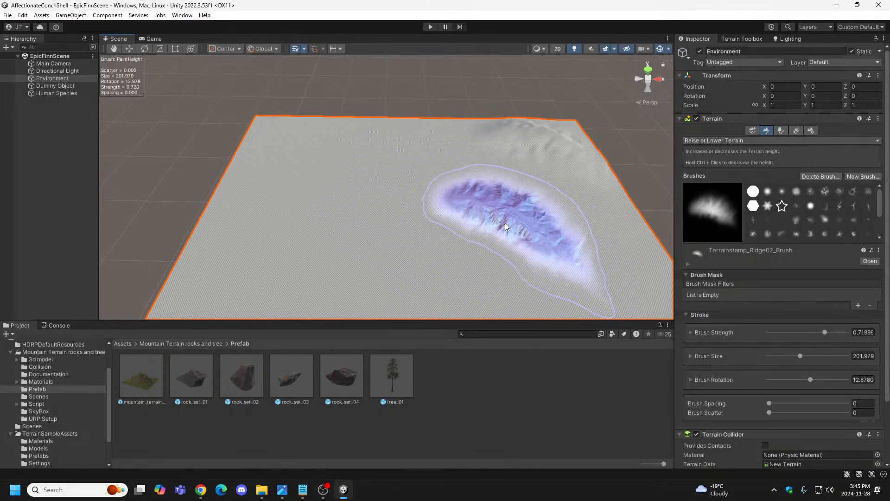
mouse_move(505, 227)
mouse_down()
mouse_move(482, 234)
mouse_move(527, 247)
mouse_up()
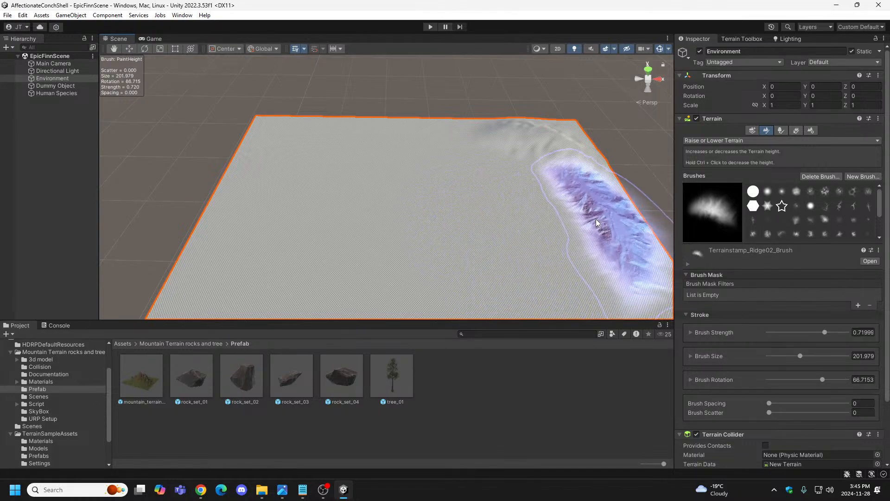
mouse_move(592, 214)
alt+mouse_down()
mouse_move(520, 248)
mouse_move(620, 264)
mouse_move(621, 246)
mouse_move(588, 238)
alt+mouse_up()
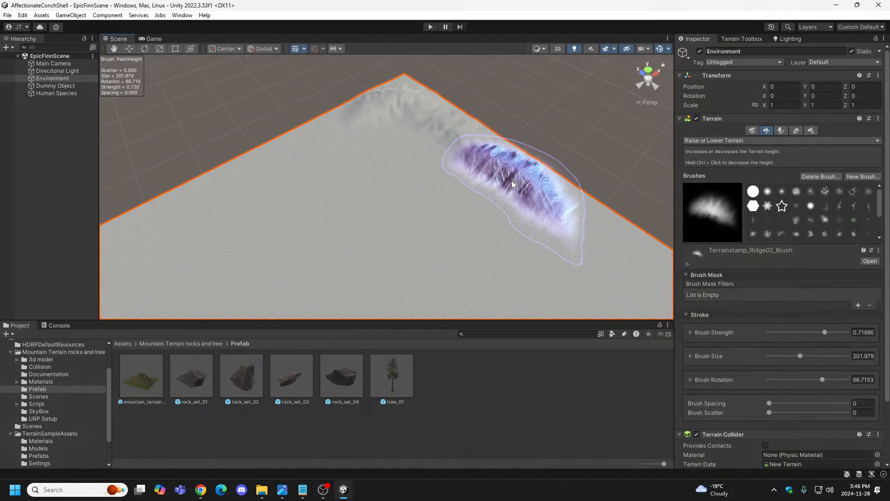
mouse_move(511, 180)
alt+mouse_down()
mouse_move(541, 244)
mouse_move(571, 255)
mouse_move(510, 259)
mouse_move(512, 221)
alt+mouse_up()
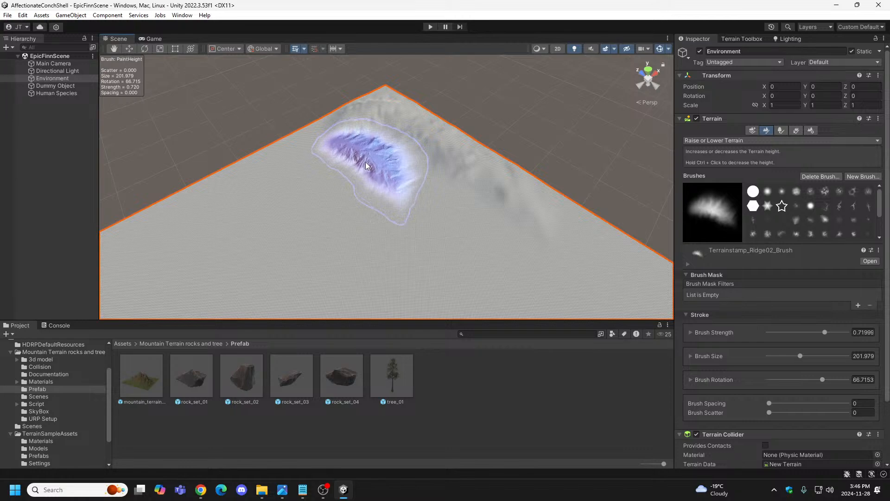
Rotate the ridge brush through several angles near the far corner, ending at about 27°.
key(d)
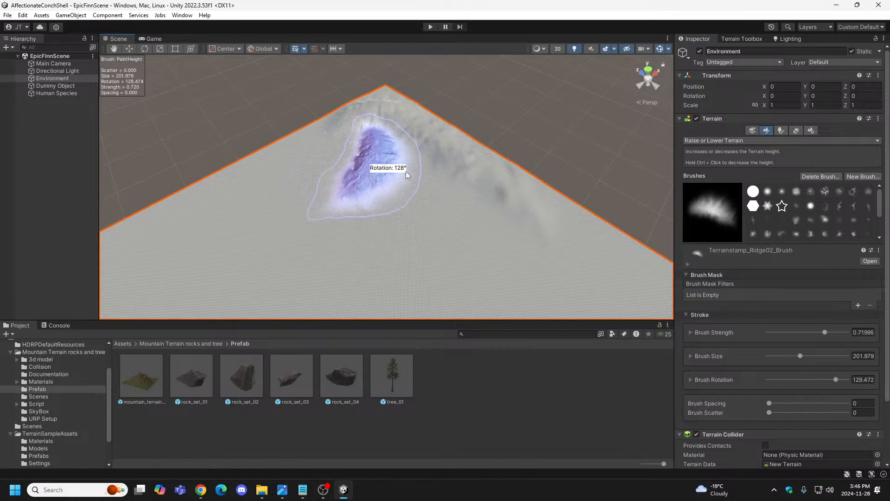
key(d)
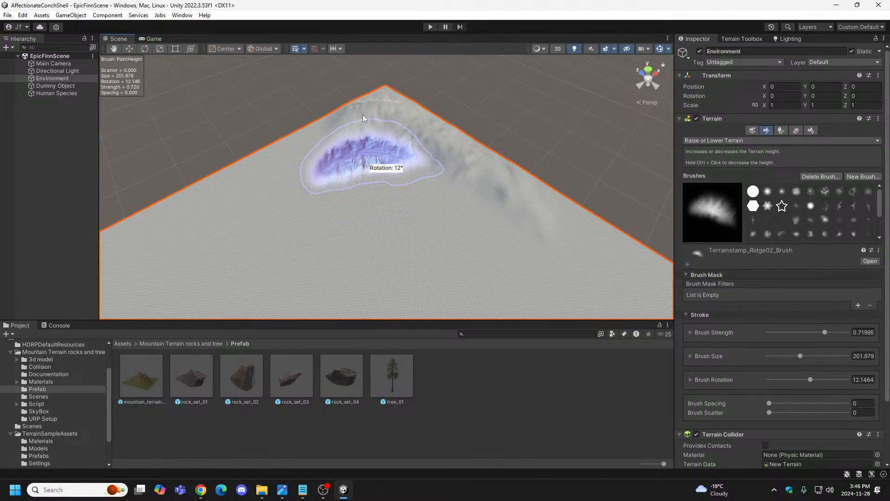
key(d)
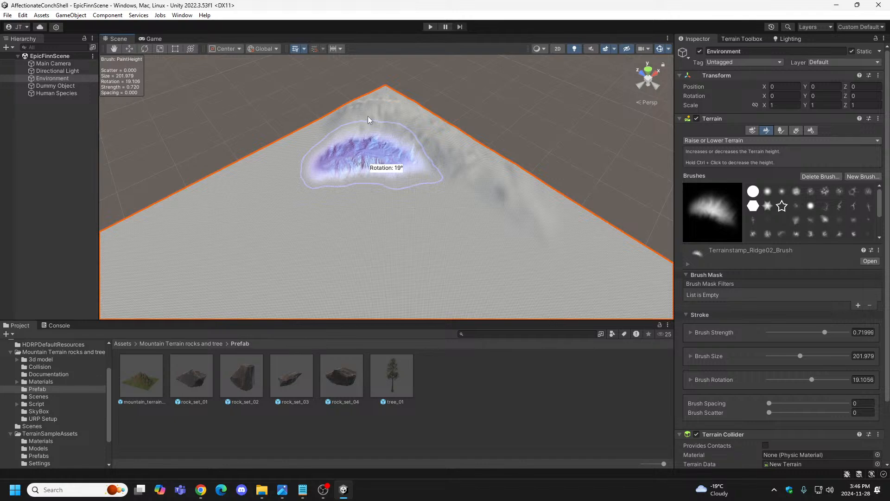
key(d)
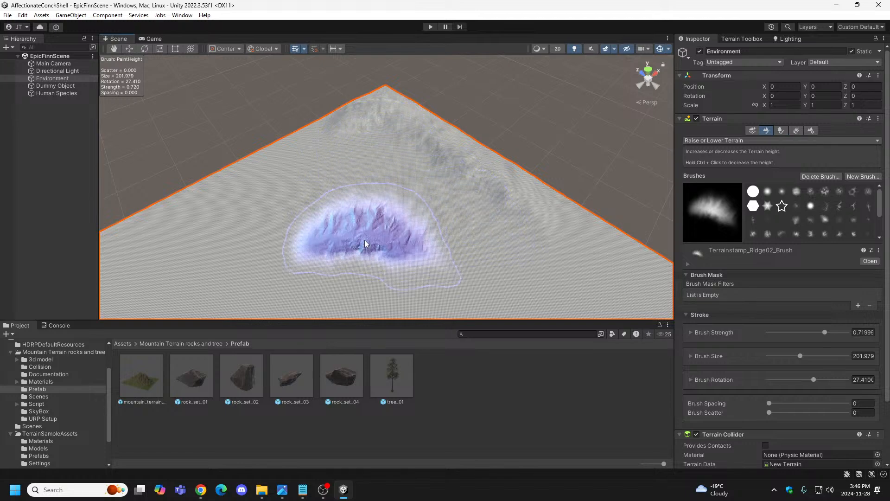
Try raising a taller ridge across the terrain's far corner with the rotated brush, and undo the stamps.
click(364, 241)
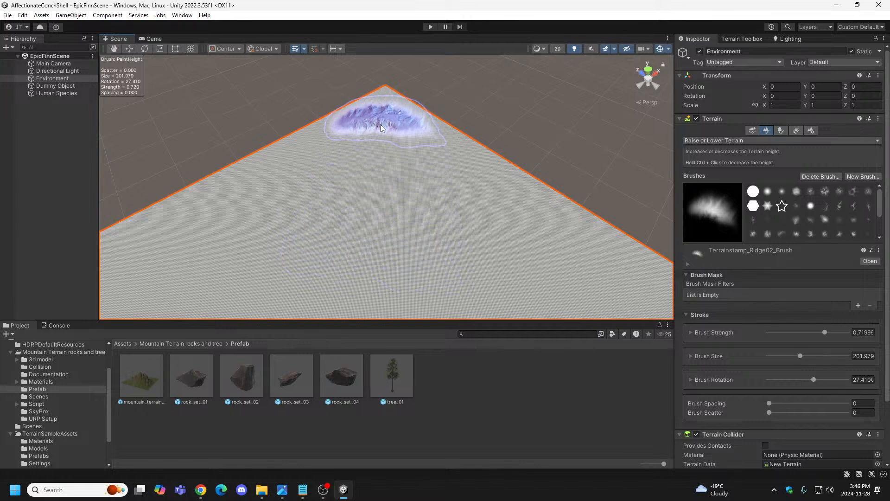
drag(380, 124, 380, 124)
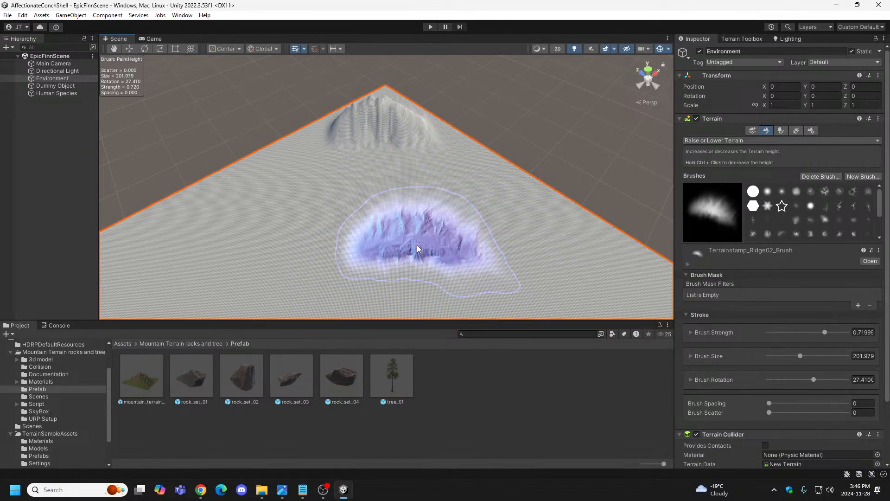
key(ctrl+z)
key(ctrl+z)
key(ctrl+z)
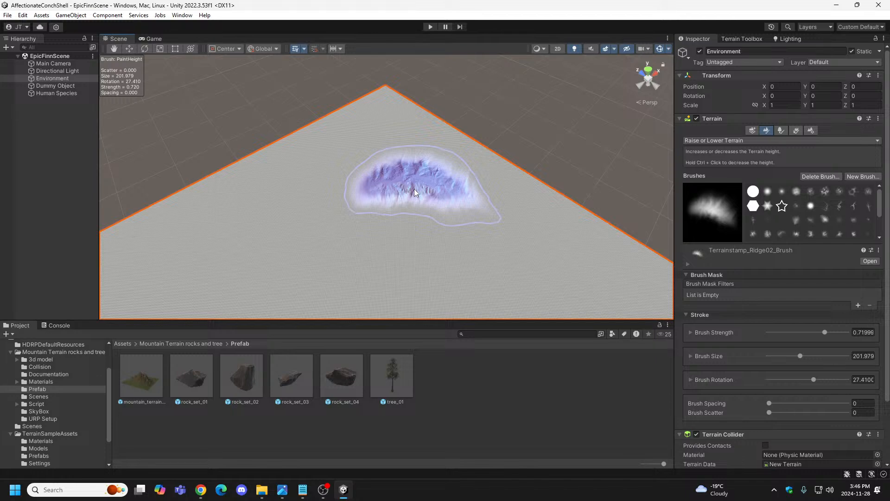
Set the ridge brush's size to about 252 and try raising a wider ridge at the terrain's far corner.
key(a)
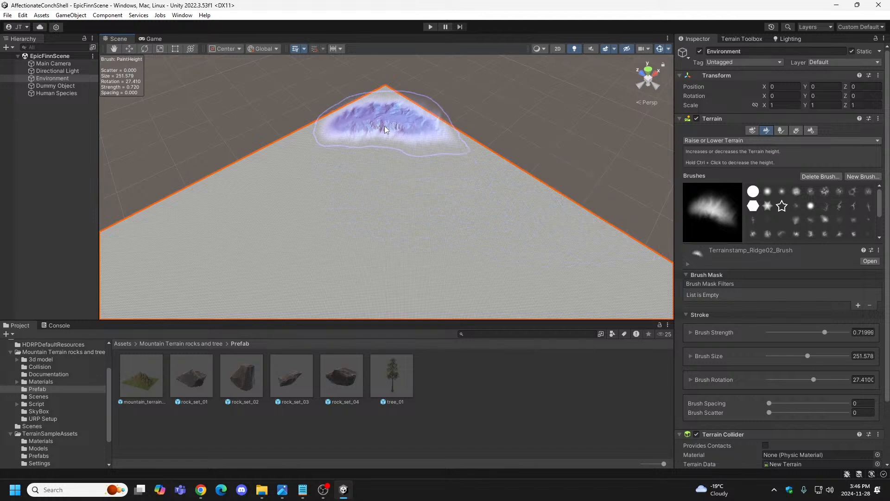
drag(385, 125, 384, 125)
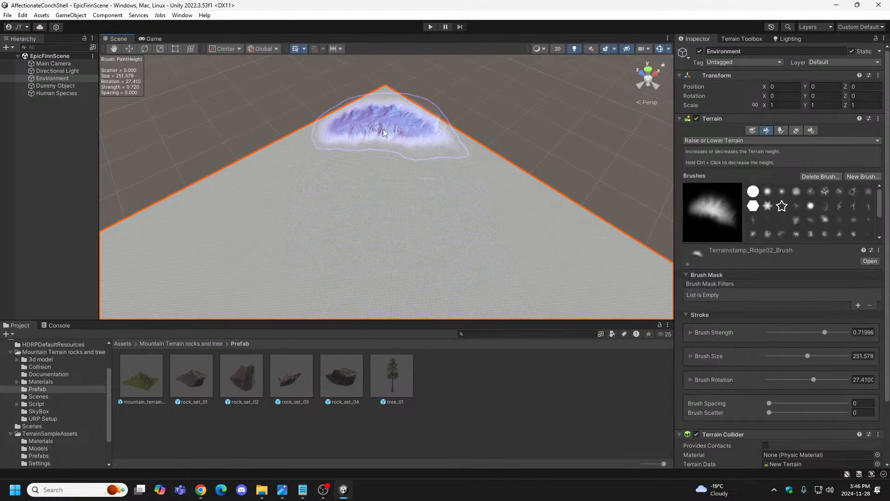
Raise ridges at the terrain's far corner and along the adjoining edge with the Terrainstamp_Ridge02 brush, rotating it to about 62° for the edge.
drag(385, 127, 385, 137)
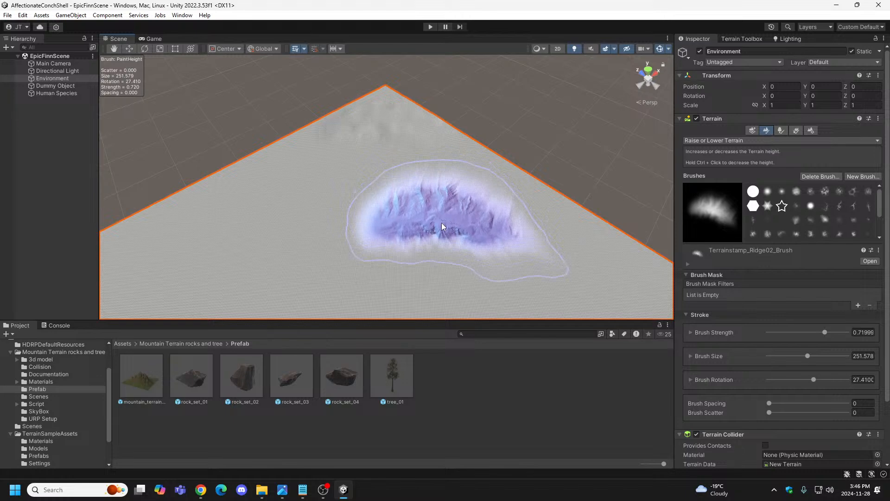
drag(382, 123, 382, 123)
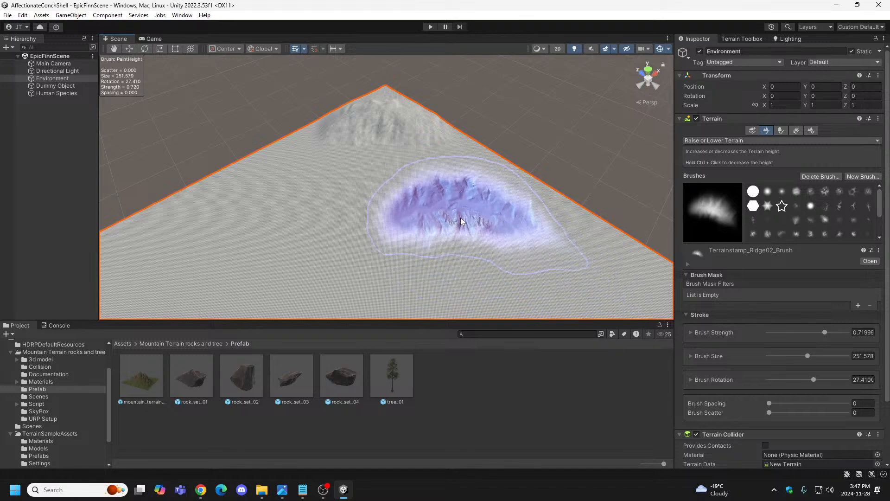
key(d)
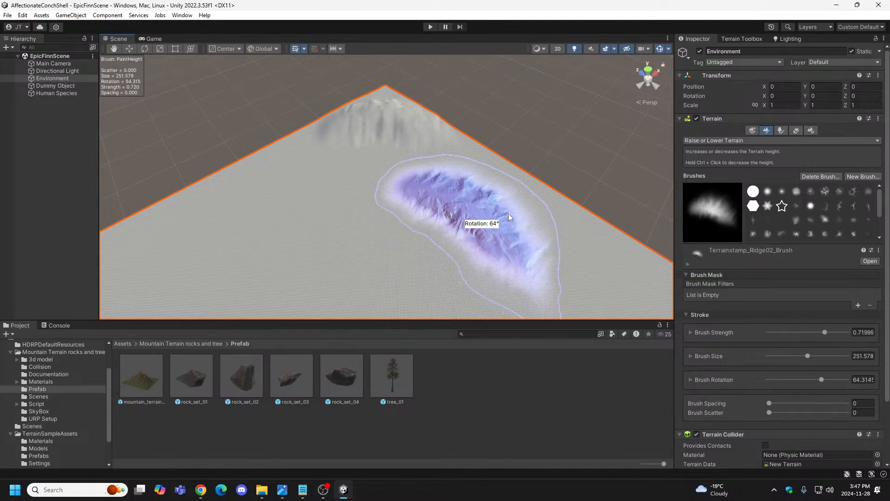
key(d)
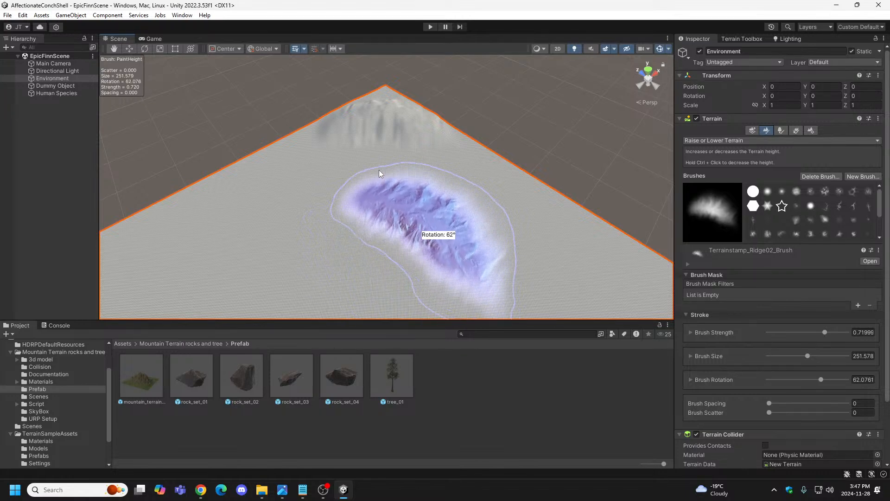
click(452, 165)
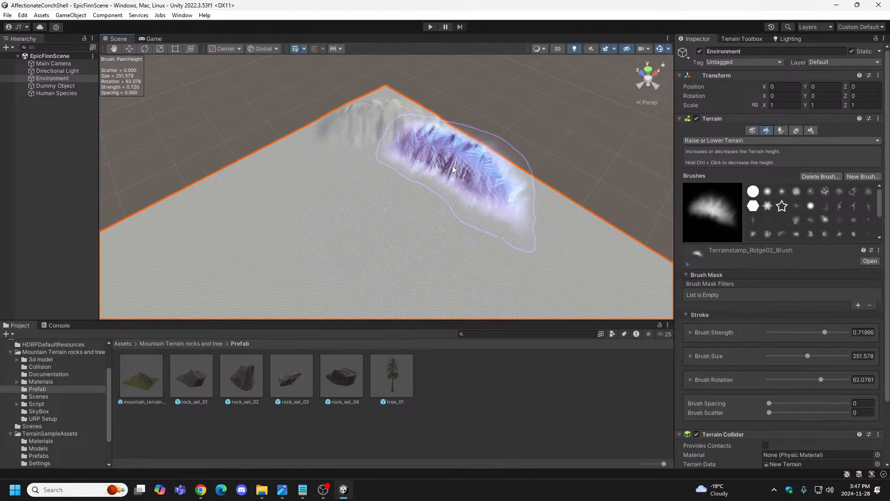
click(452, 166)
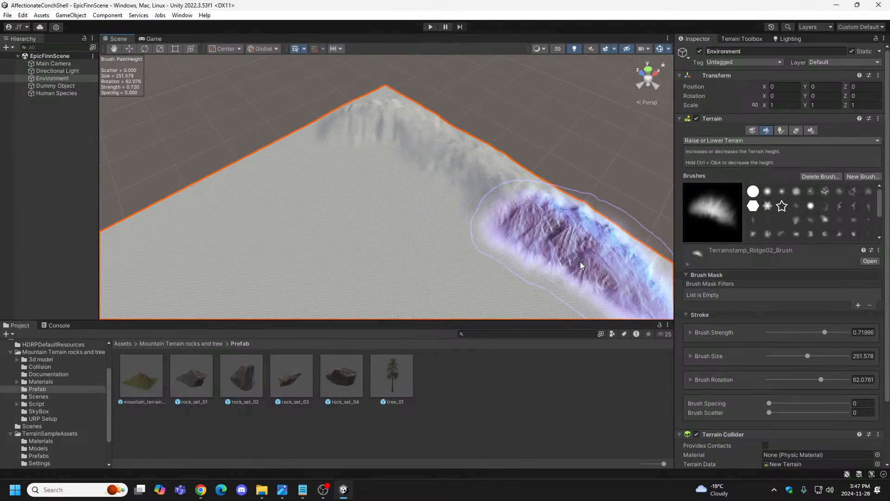
Set the brush size to about 290 and rotation to about -16°, and raise a ridge along the edge on the other side of the corner.
key(s)
right_drag(580, 261, 665, 299)
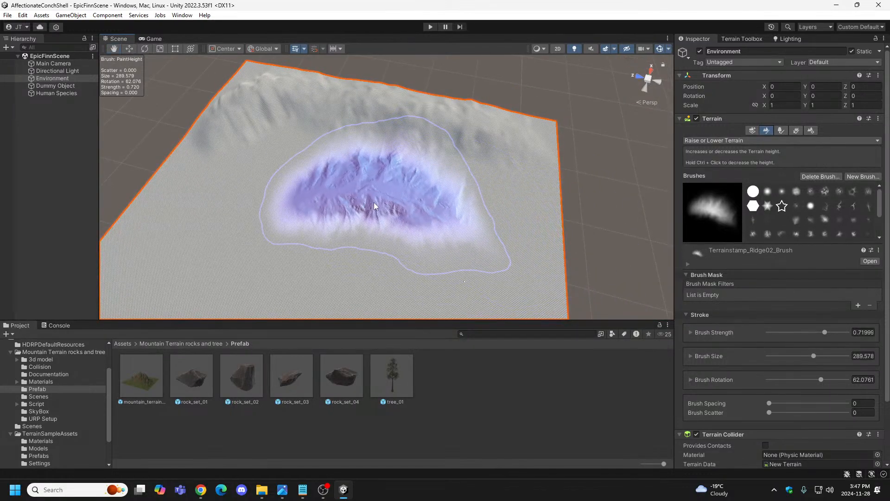
key(d)
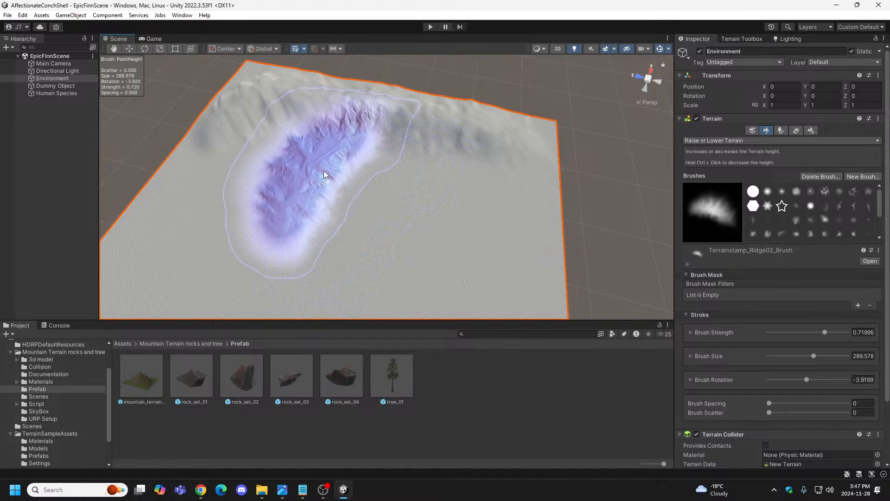
right_drag(259, 191, 129, 183)
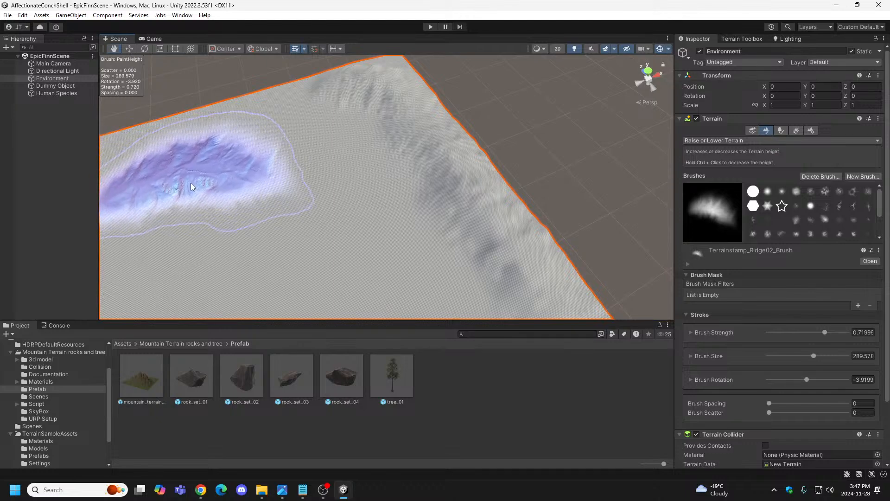
key(d)
key(d)
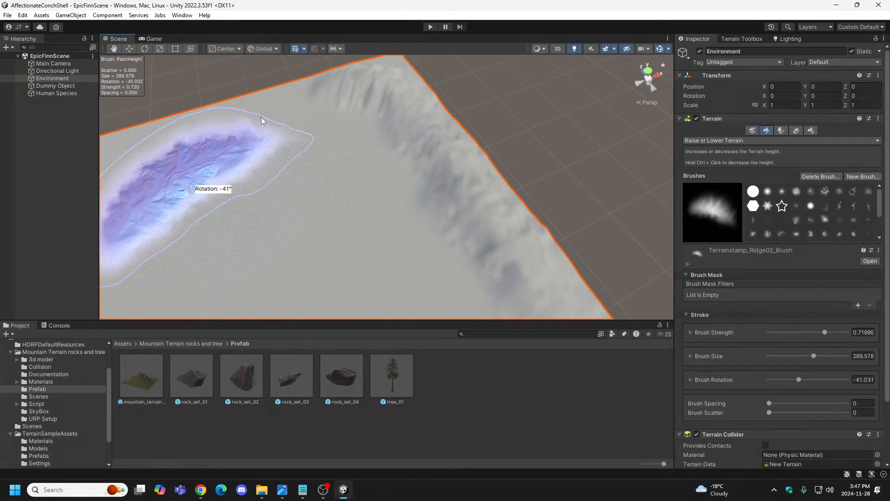
key(d)
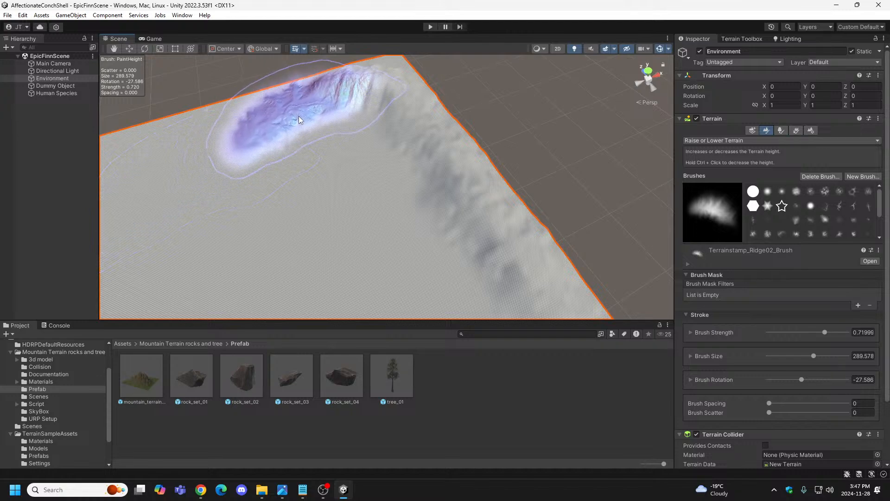
key(d)
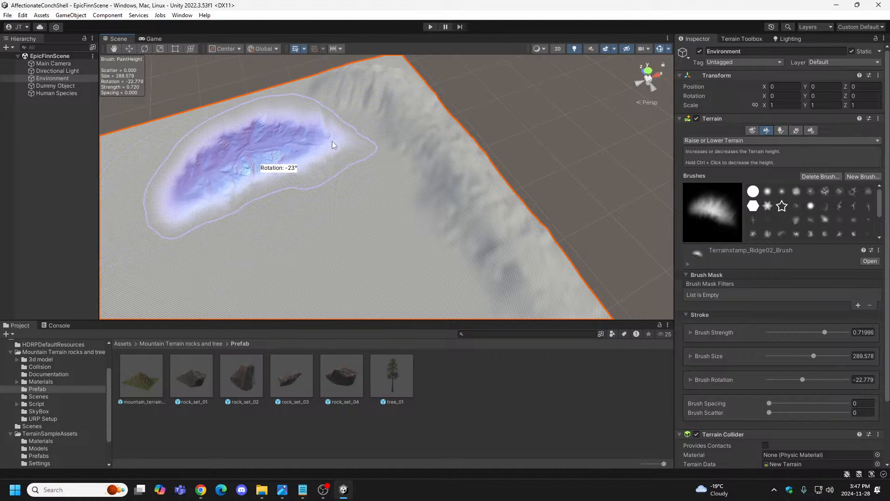
key(d)
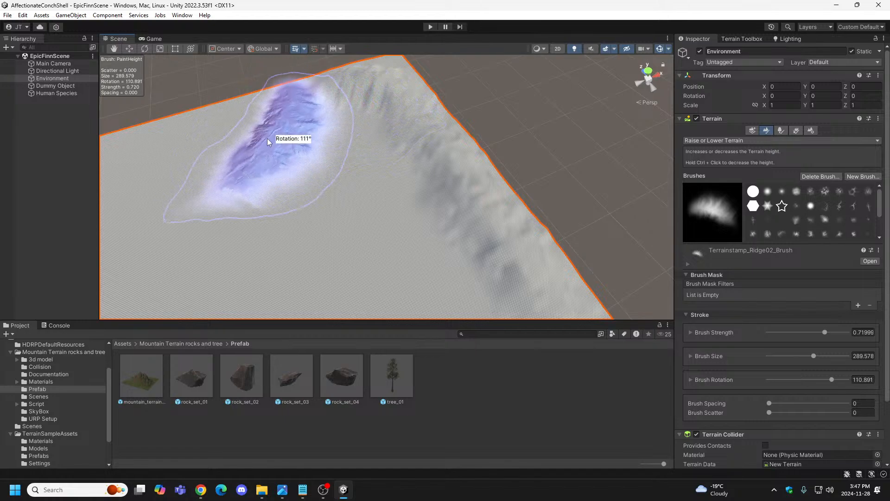
key(d)
key(d)
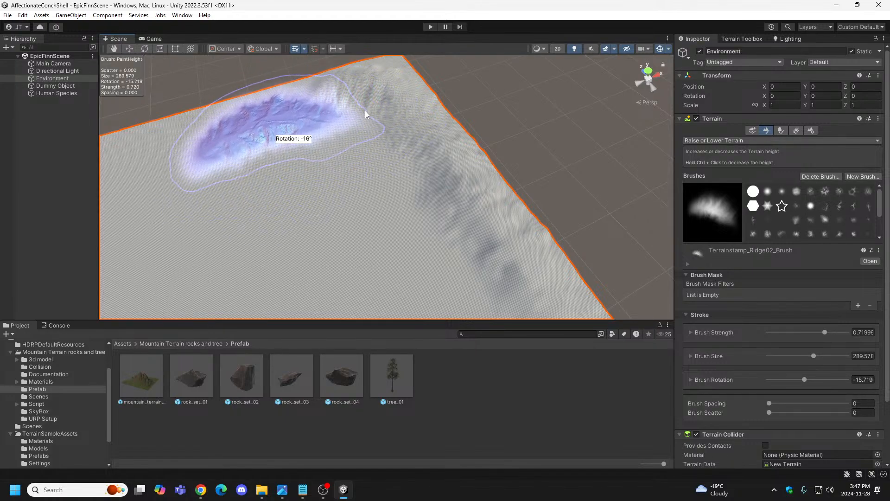
mouse_move(273, 123)
mouse_down()
mouse_move(308, 118)
mouse_move(285, 118)
mouse_move(294, 115)
mouse_up()
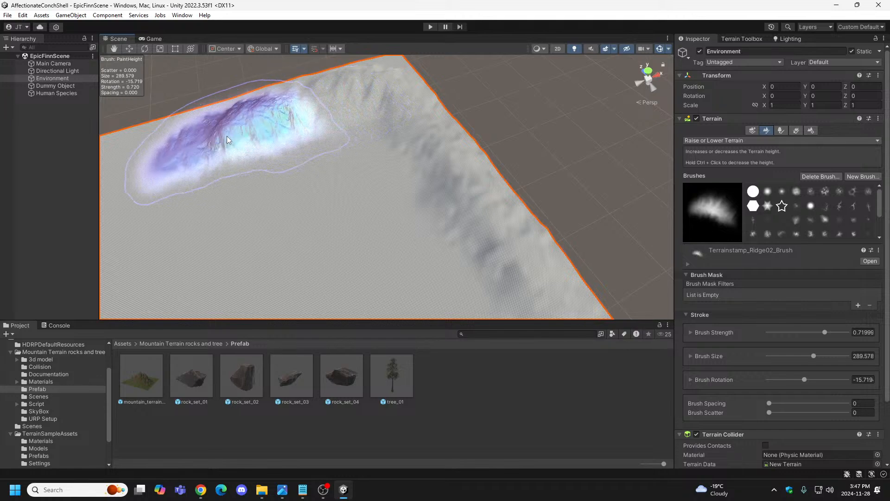
Lower the brush strength to about 0.62 and extend the ridge along the same edge toward the next corner.
key(a)
right_drag(204, 160, 157, 155)
mouse_move(156, 159)
mouse_down()
mouse_move(261, 112)
mouse_move(242, 129)
mouse_up()
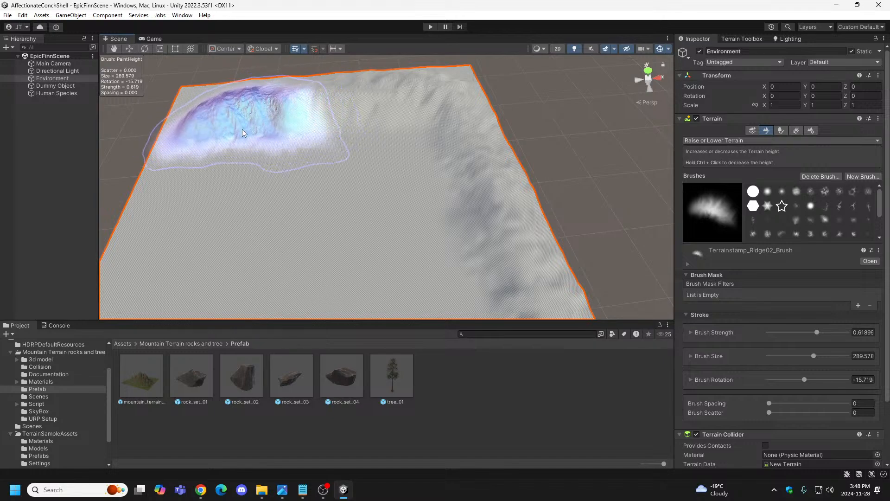
Rotate the brush to about -75° and raise a ridge around the next corner along the third edge.
key(d)
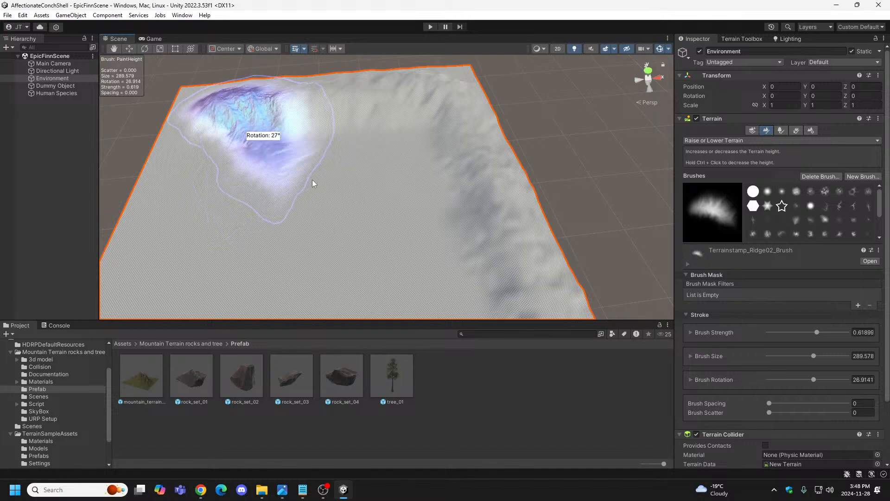
key(d)
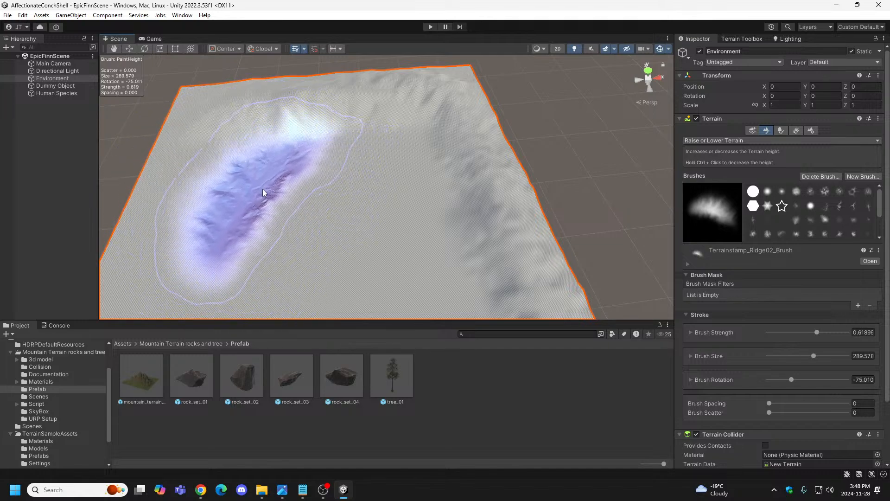
click(207, 135)
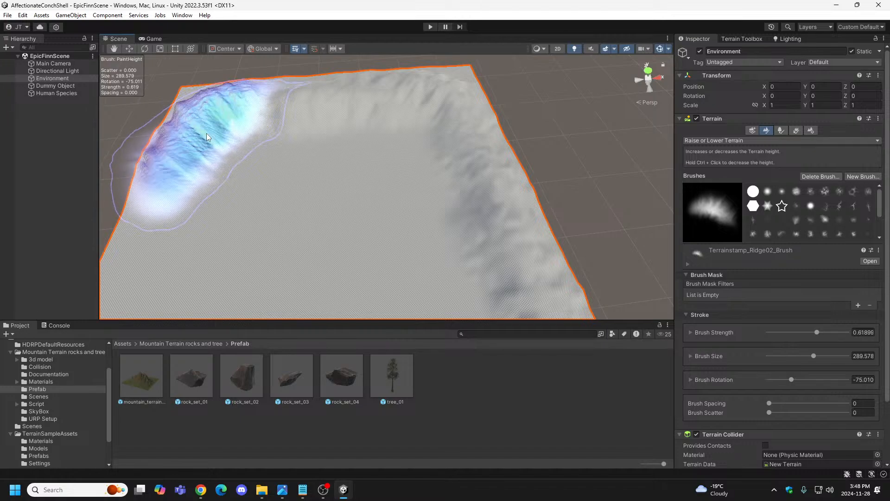
Run the scene in play mode to examine the ridges from the game camera, and stop playback.
mouse_move(316, 194)
right_down()
mouse_move(312, 207)
mouse_move(234, 214)
mouse_move(251, 202)
right_up()
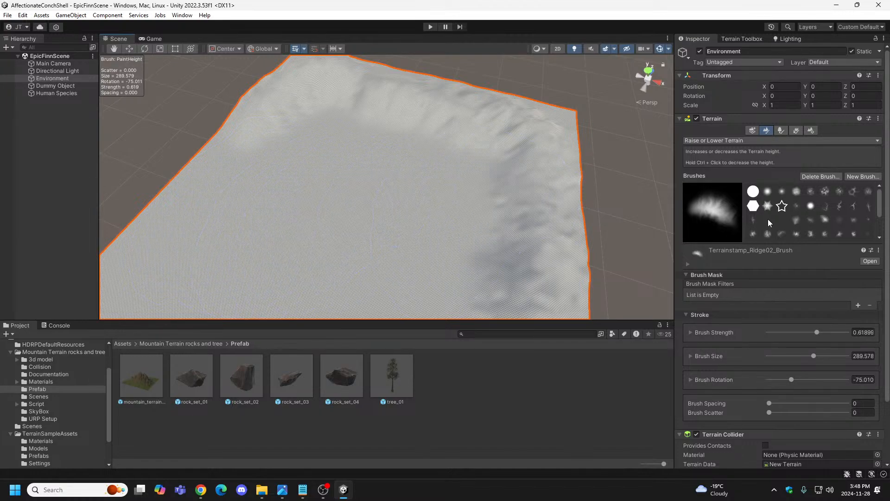
mouse_move(522, 204)
right_down()
mouse_move(391, 185)
mouse_move(477, 195)
mouse_move(456, 96)
right_up()
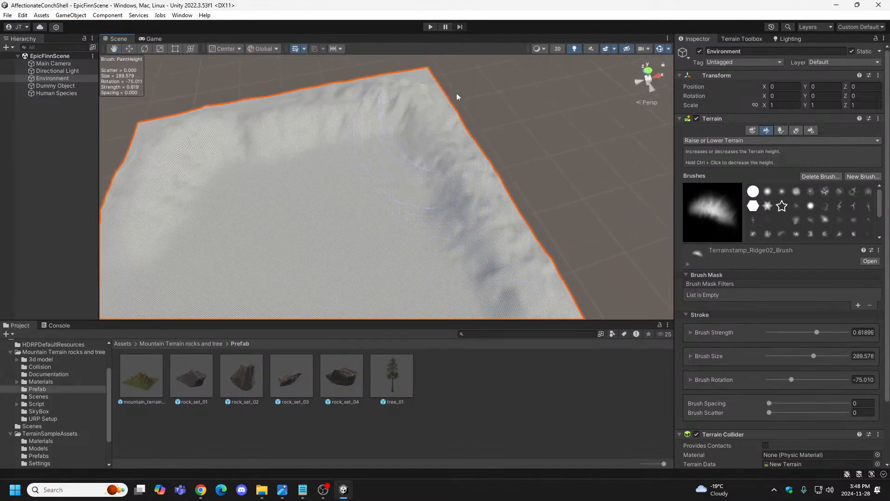
click(430, 27)
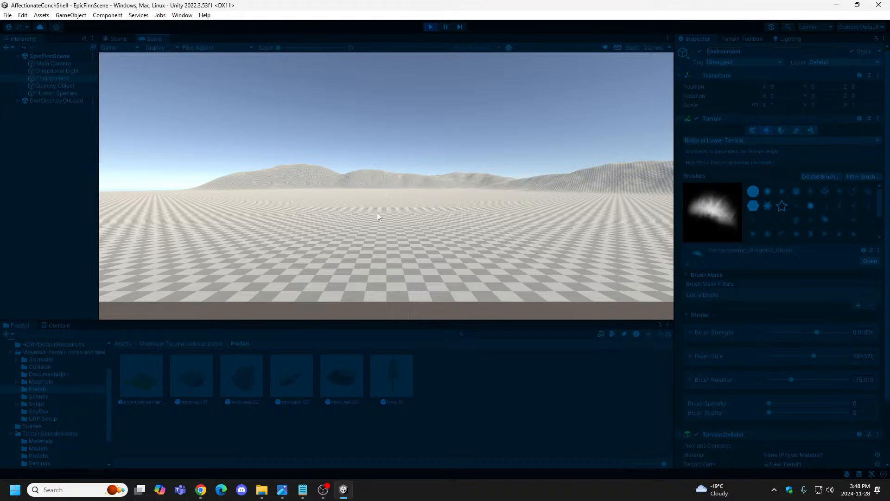
click(429, 28)
mouse_move(309, 222)
alt+mouse_down()
mouse_move(170, 202)
mouse_move(113, 225)
mouse_move(121, 206)
mouse_move(139, 213)
mouse_move(139, 197)
mouse_move(171, 212)
mouse_move(202, 207)
alt+mouse_up()
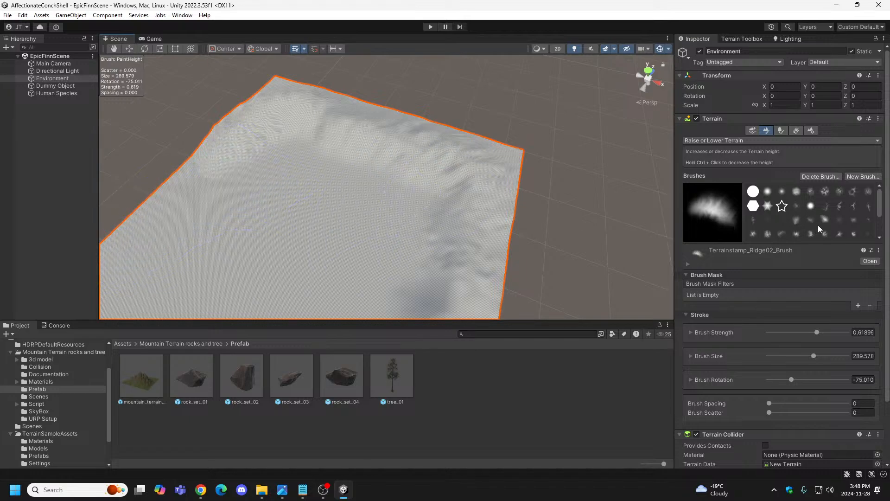
Choose the Terrainstamp_Mountain03_Brush for raising the terrain.
scroll(834, 216, down, 2)
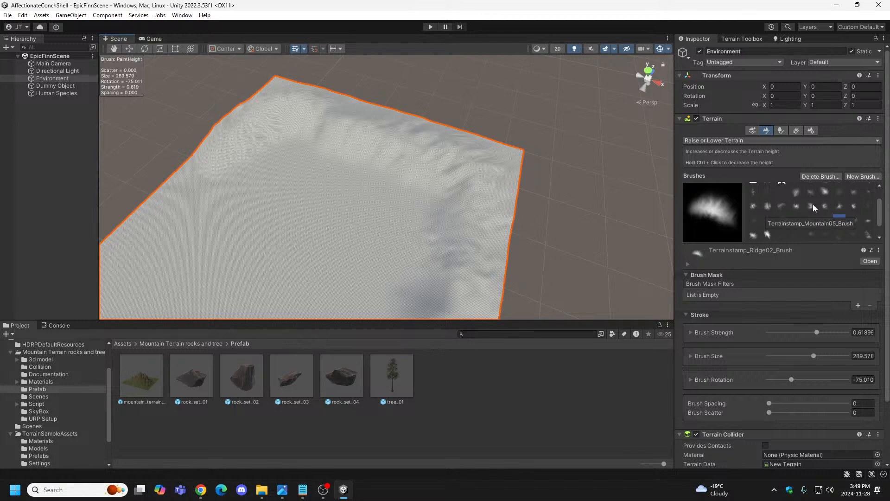
click(782, 206)
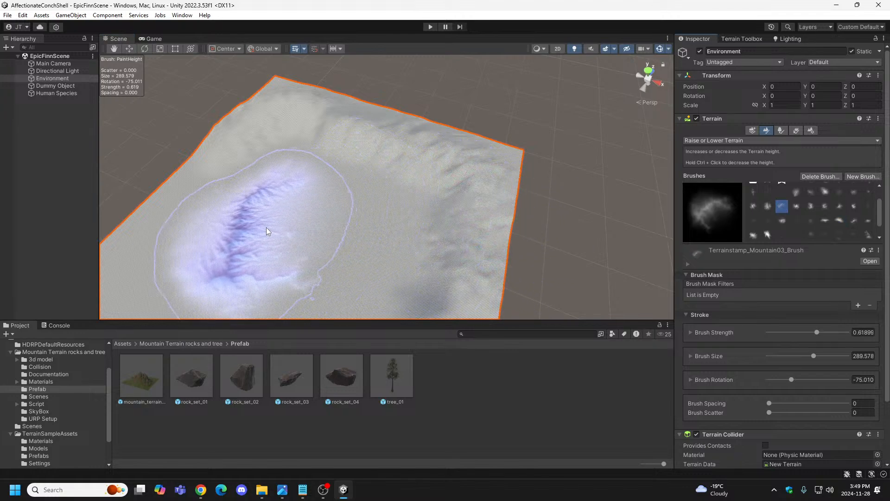
alt+drag(276, 222, 327, 231)
alt+drag(318, 229, 362, 230)
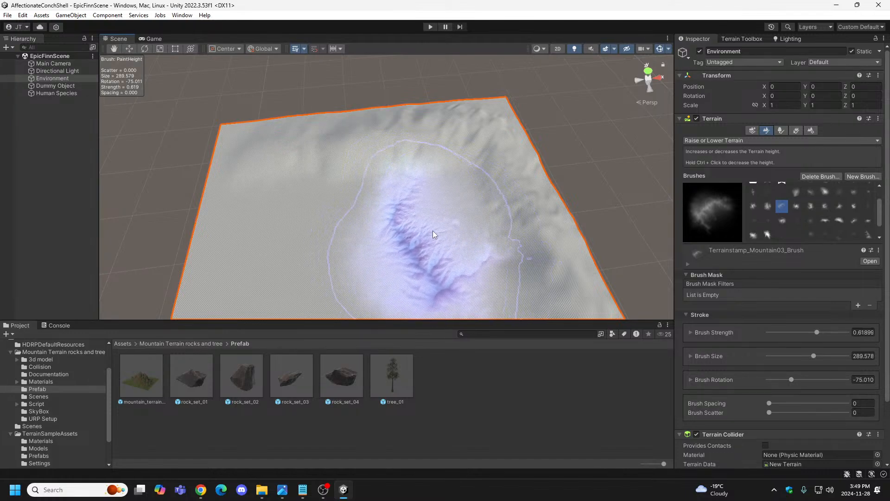
Redo all the undone PaintHeight strokes to restore the ridge along the third edge.
click(23, 15)
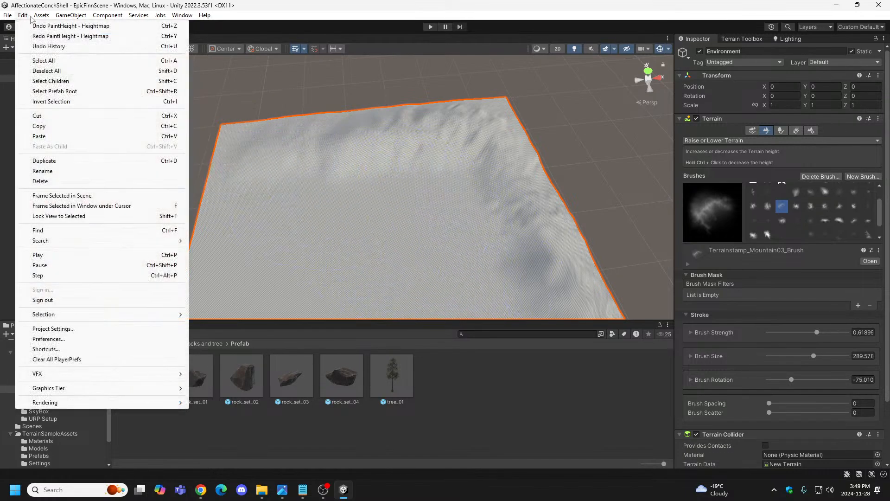
click(55, 37)
click(23, 16)
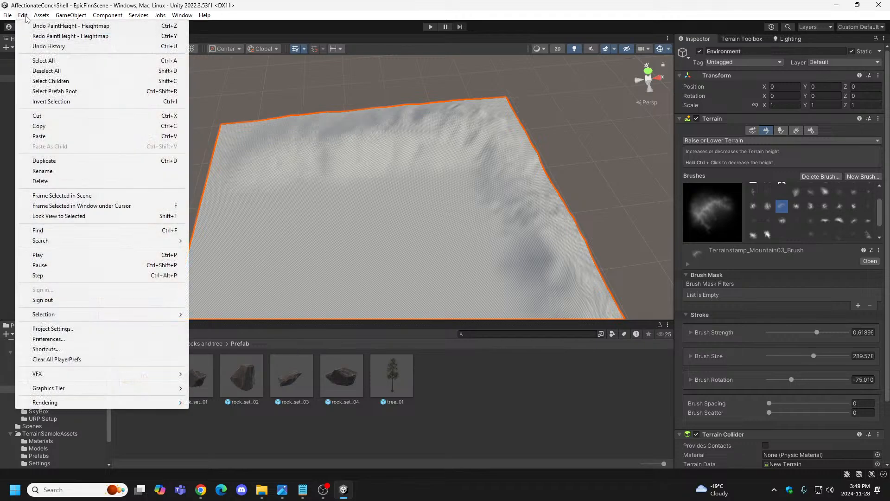
click(45, 37)
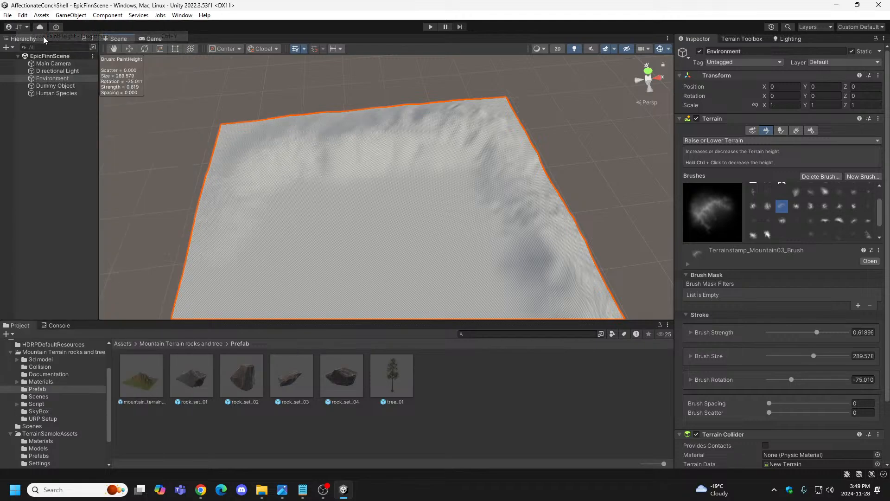
click(22, 16)
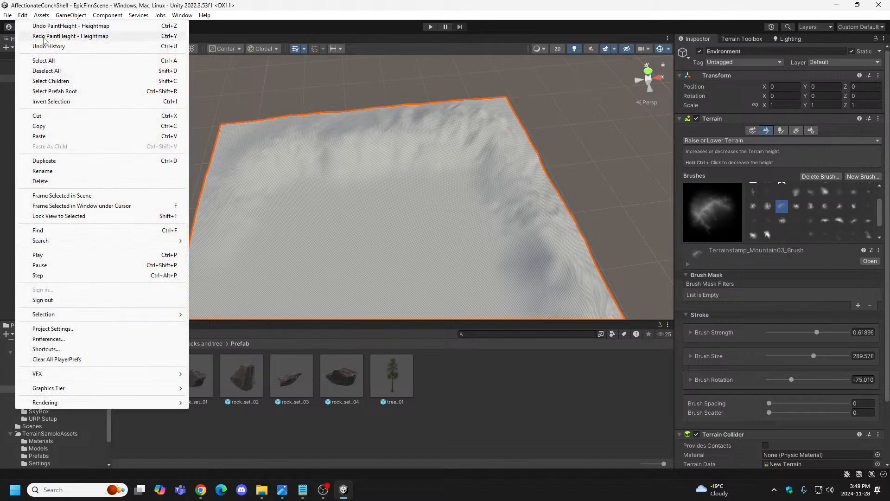
click(45, 37)
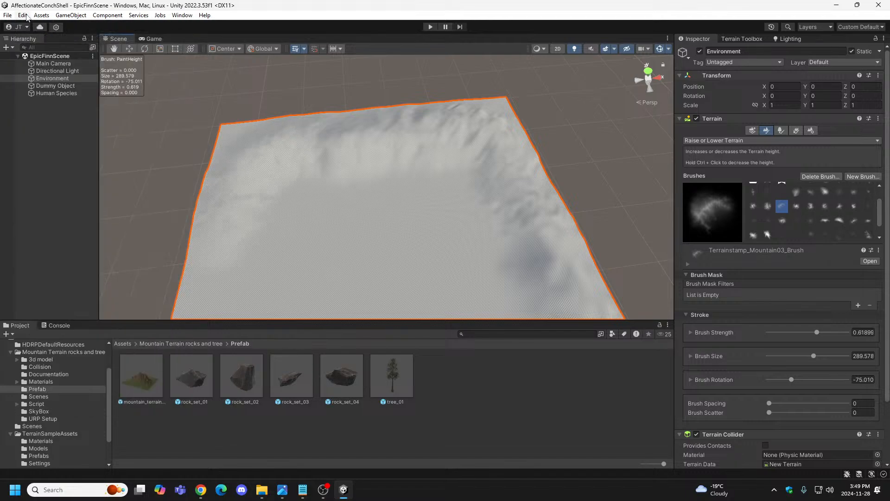
click(25, 16)
click(37, 36)
click(22, 16)
click(39, 36)
click(23, 15)
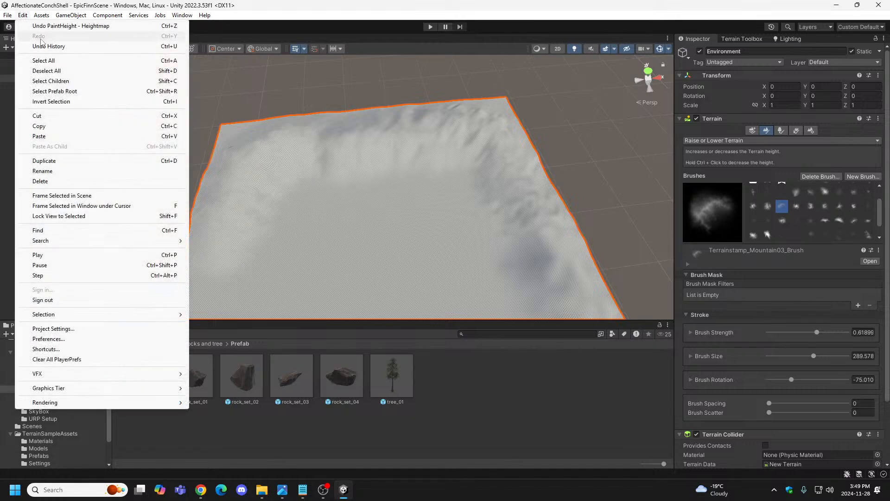
click(267, 16)
Rotate the mountain brush to about -74° and raise a ridge along the remaining low terrain edge near its corner.
mouse_move(330, 200)
mouse_down()
mouse_move(282, 207)
mouse_move(238, 229)
mouse_up()
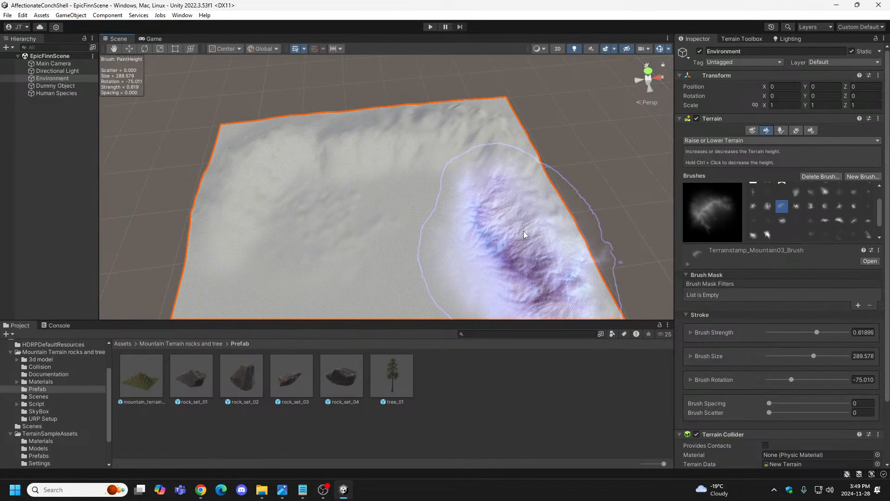
key(alt)
alt+drag(423, 237, 368, 230)
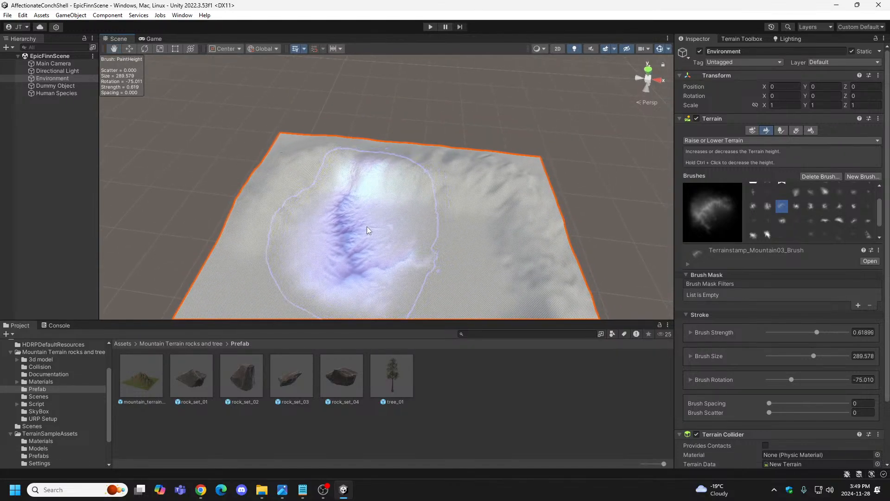
key(d)
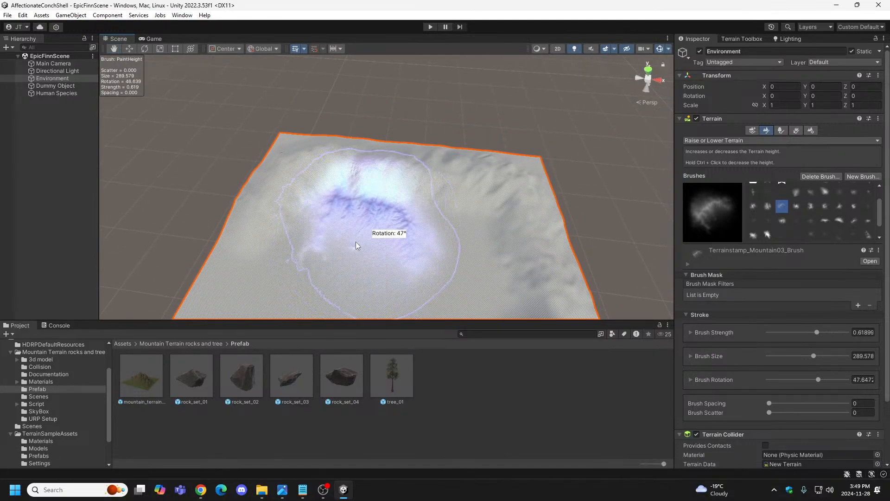
key(d)
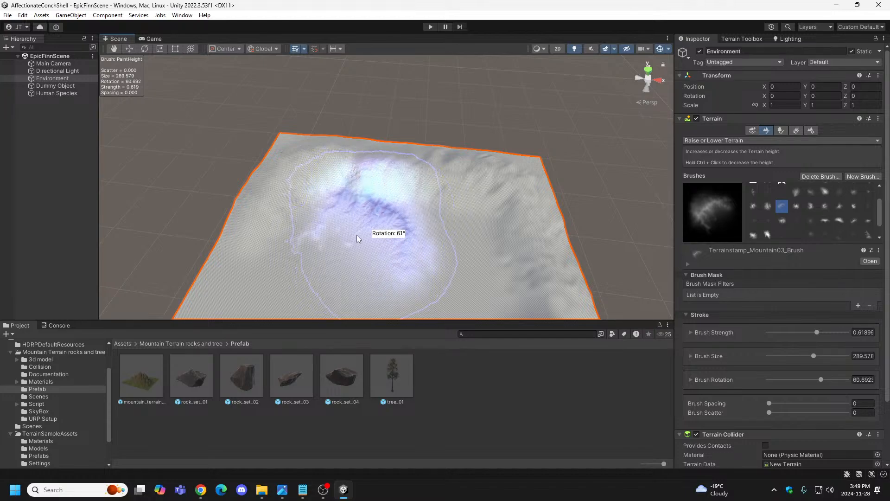
key(d)
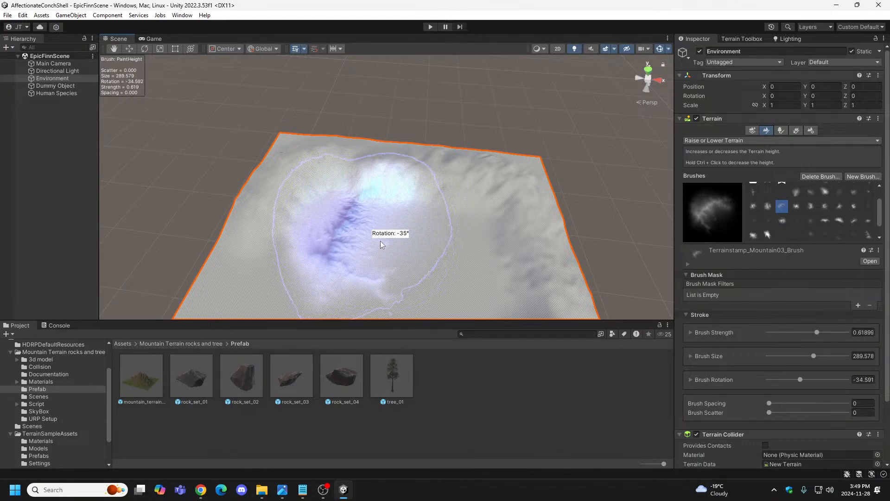
mouse_move(347, 253)
right_down()
mouse_move(260, 258)
mouse_move(234, 275)
right_up()
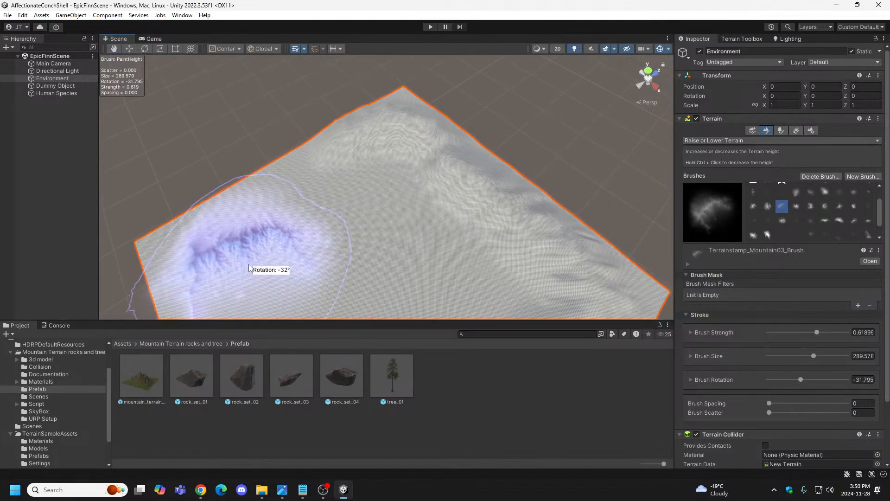
drag(249, 267, 252, 266)
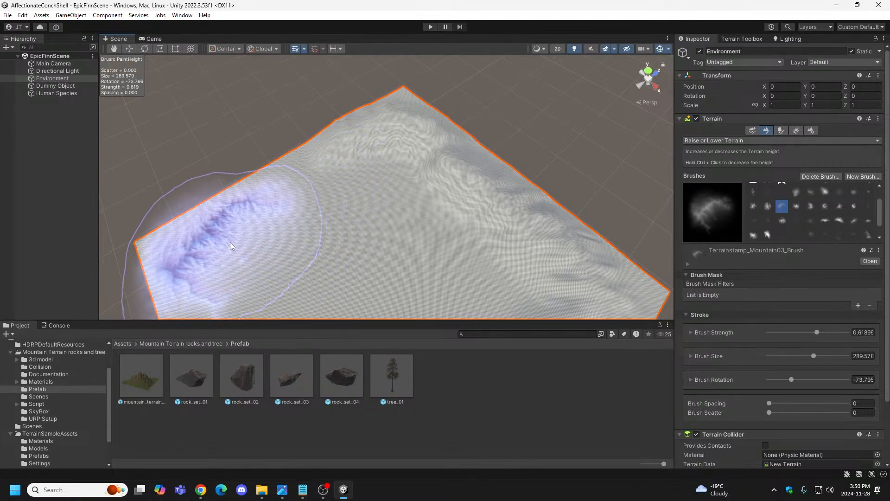
click(235, 240)
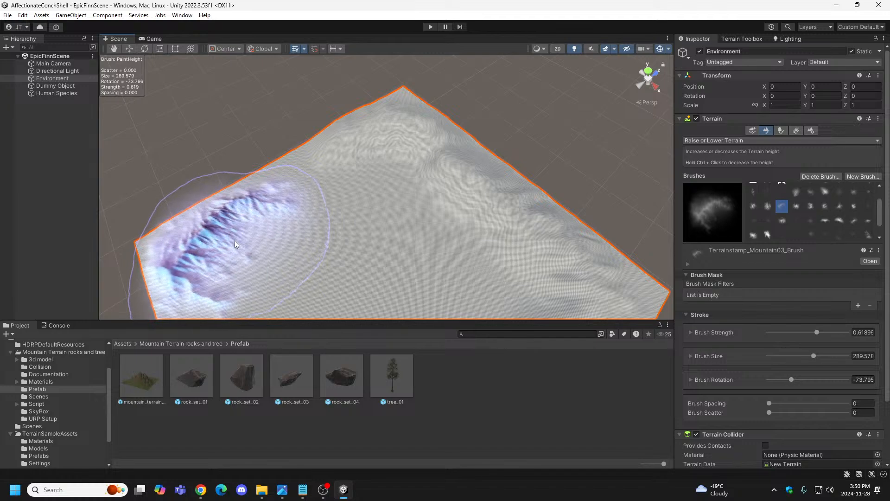
Rotate the brush to about -152° and extend the ridge inward from the terrain corner.
mouse_move(234, 240)
alt+mouse_down()
mouse_move(329, 268)
mouse_move(274, 292)
mouse_move(209, 298)
mouse_move(227, 242)
mouse_move(332, 264)
mouse_move(367, 284)
mouse_move(445, 272)
mouse_move(177, 260)
mouse_move(340, 243)
mouse_move(571, 276)
mouse_move(535, 252)
mouse_move(199, 280)
mouse_move(207, 279)
mouse_move(193, 264)
mouse_move(72, 296)
mouse_move(8, 215)
mouse_move(825, 225)
mouse_move(805, 206)
mouse_move(769, 218)
mouse_move(822, 193)
mouse_move(755, 190)
mouse_move(778, 190)
alt+mouse_up()
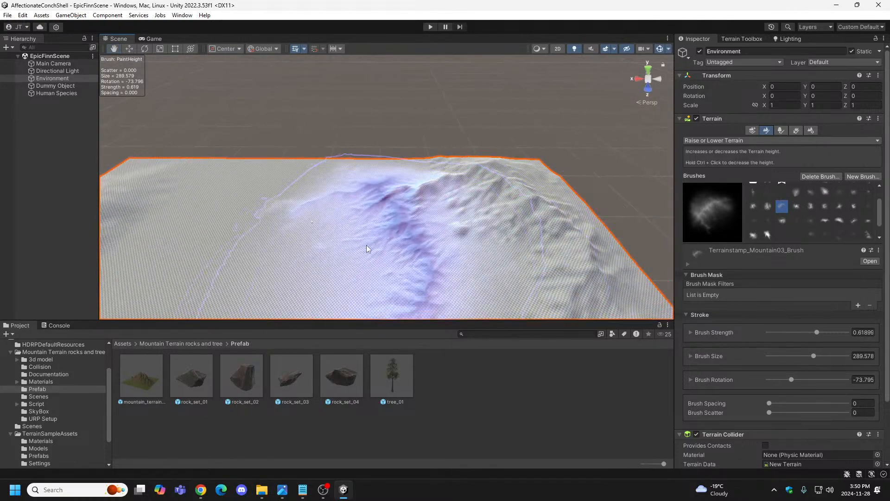
key(d)
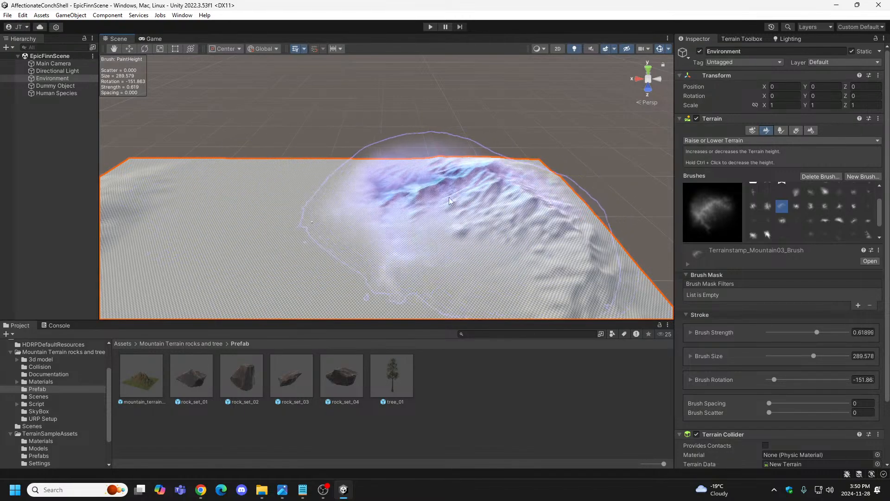
mouse_move(404, 193)
mouse_down()
mouse_move(371, 193)
mouse_move(387, 185)
mouse_up()
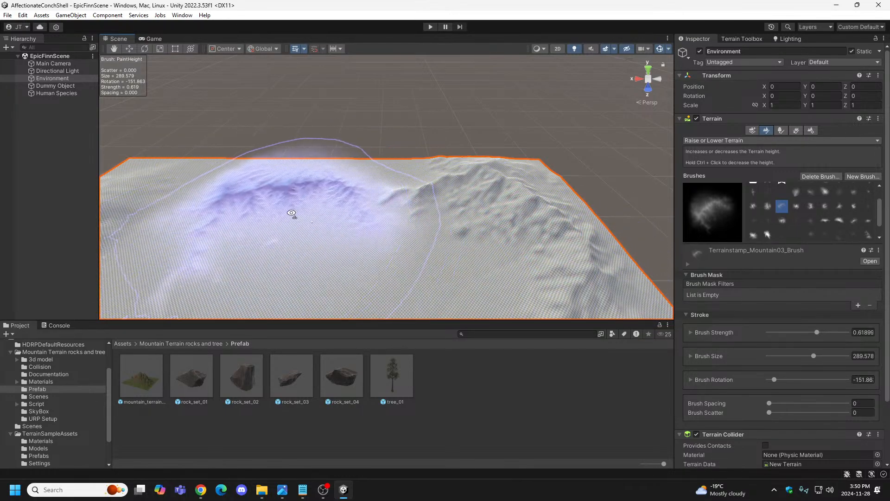
Rotate the brush to about 166° and raise more mountains along the next low stretch of terrain edge.
key(w)
right_drag(294, 212, 247, 249)
key(w)
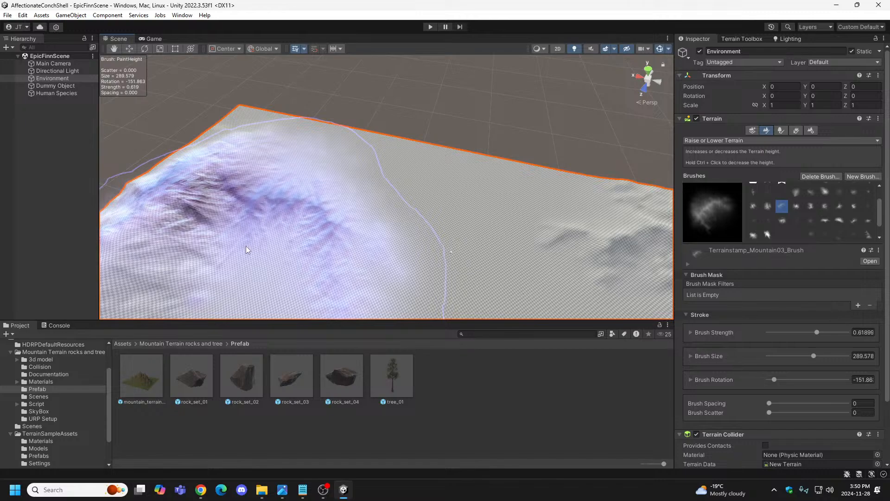
key(d)
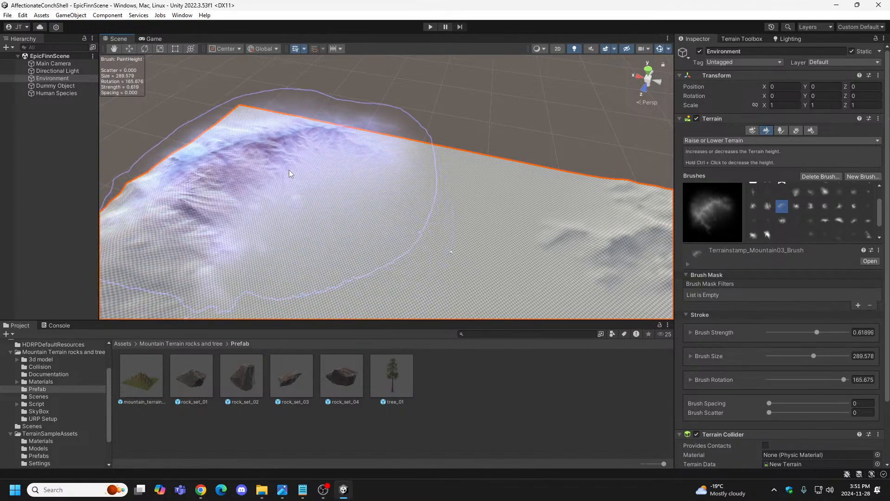
mouse_move(285, 171)
mouse_down()
mouse_move(321, 168)
mouse_move(324, 200)
mouse_move(343, 181)
mouse_move(394, 175)
mouse_move(208, 175)
mouse_move(467, 171)
mouse_move(605, 185)
mouse_move(637, 171)
mouse_move(616, 156)
mouse_move(618, 133)
mouse_move(534, 157)
mouse_up()
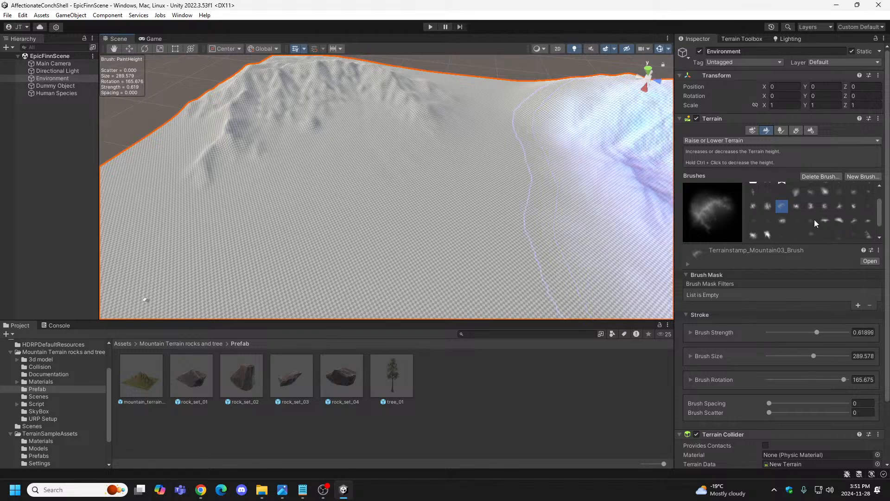
Choose the Terrainstamp_Canyon02_Brush and reduce the brush size to about 174.
drag(882, 220, 885, 199)
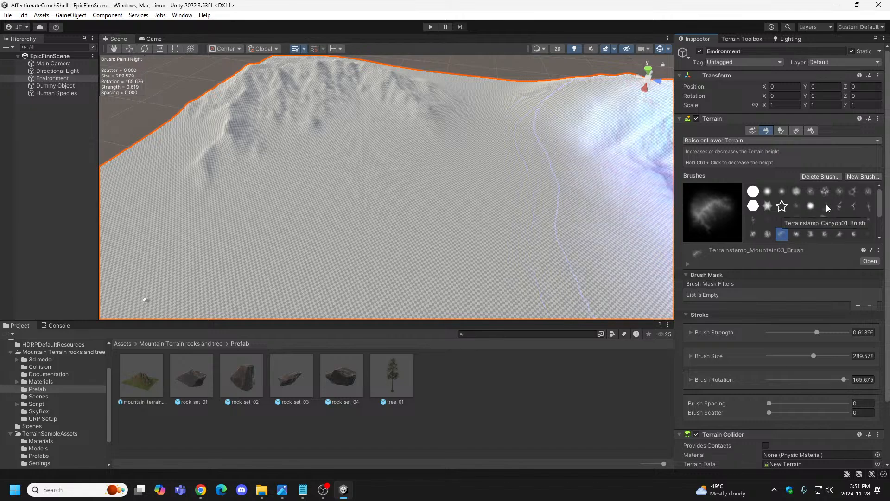
click(839, 207)
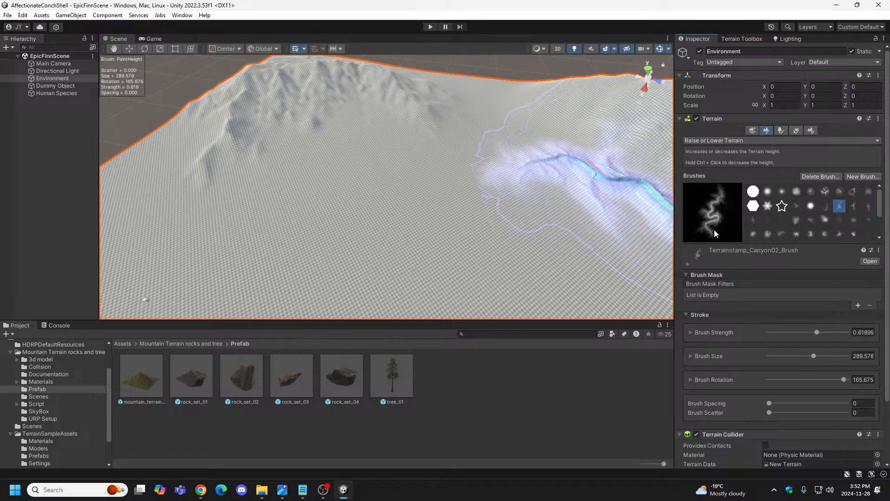
mouse_move(540, 233)
alt+mouse_down()
mouse_move(532, 230)
mouse_move(566, 244)
mouse_move(580, 208)
mouse_move(571, 197)
alt+mouse_up()
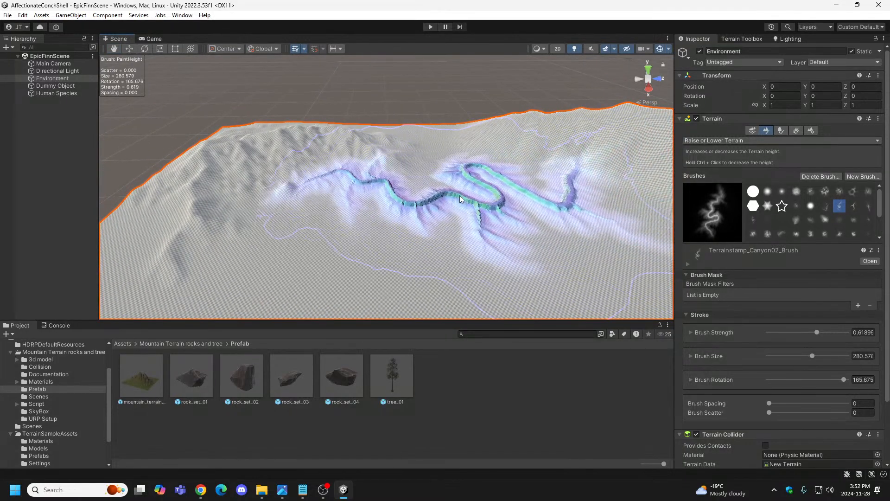
mouse_move(462, 199)
alt+mouse_down()
mouse_move(513, 215)
mouse_move(508, 221)
alt+mouse_up()
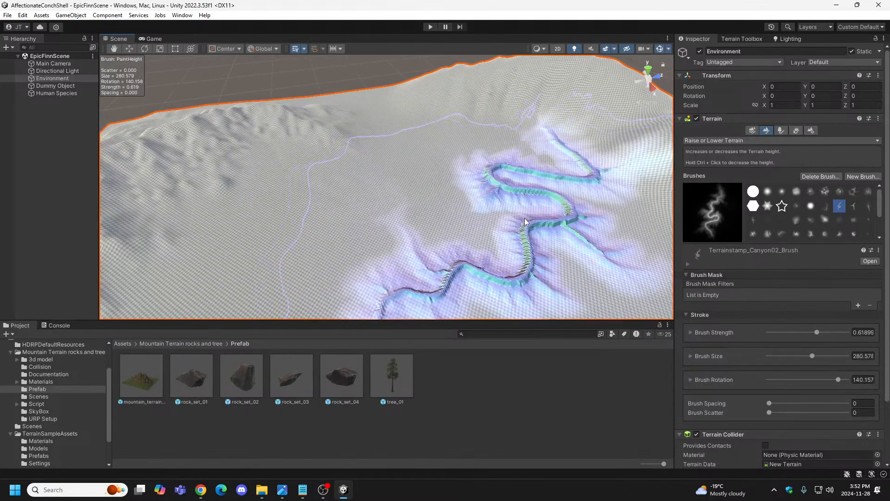
key(s)
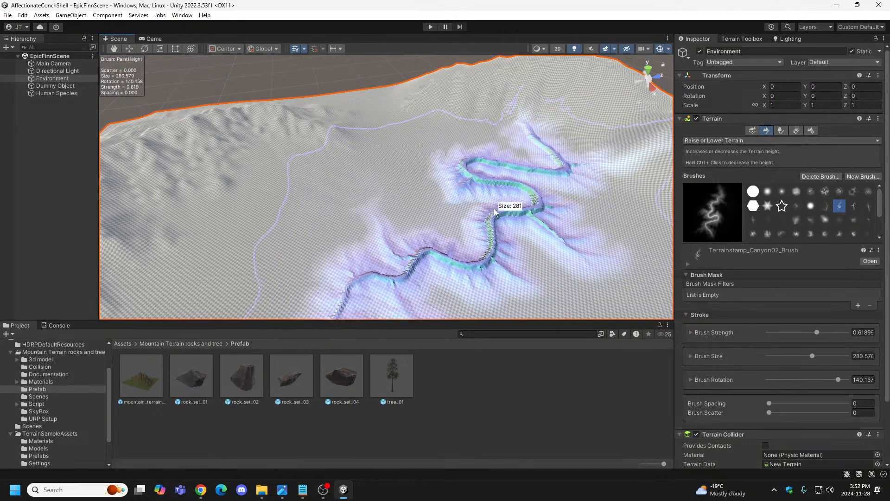
mouse_move(487, 210)
mouse_down()
mouse_move(291, 229)
mouse_move(155, 294)
mouse_move(223, 282)
mouse_move(203, 293)
mouse_move(259, 254)
mouse_move(247, 261)
mouse_up()
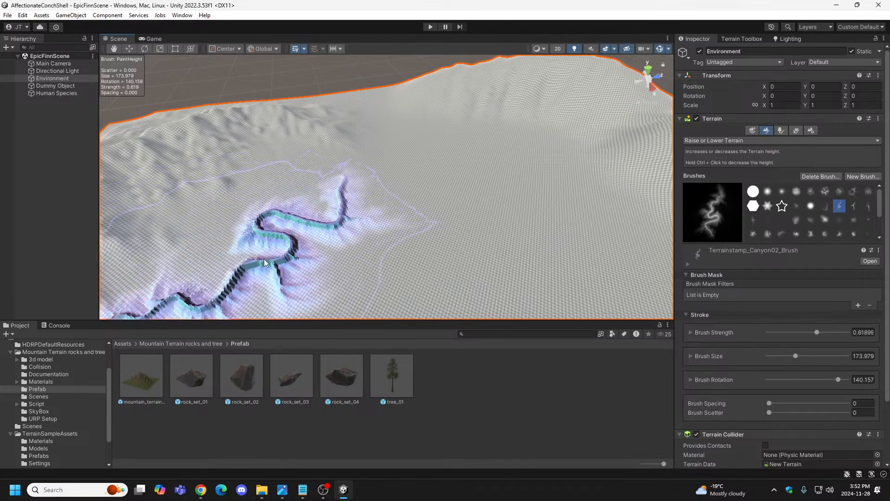
Rotate the canyon brush to about 99.5°.
key(d)
key(d)
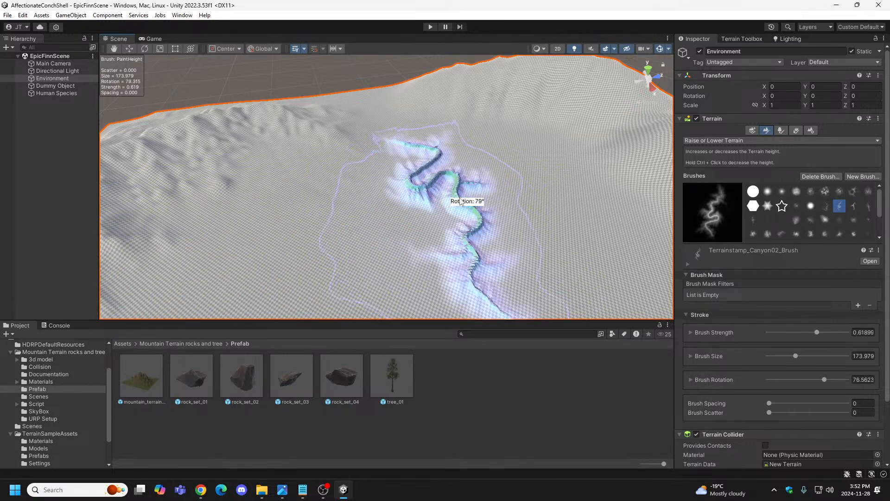
key(d)
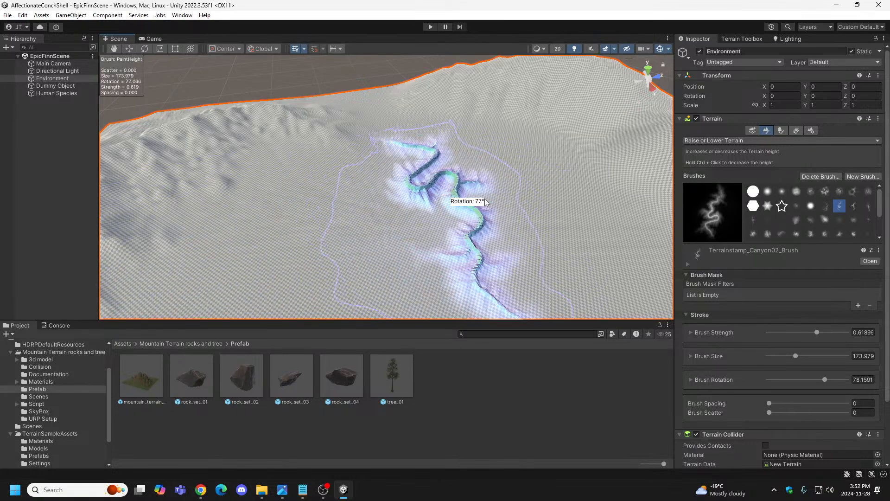
key(d)
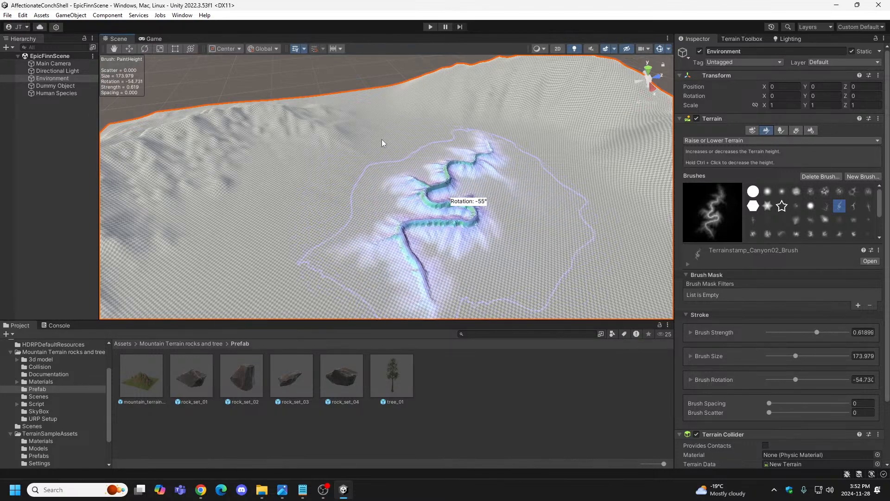
key(d)
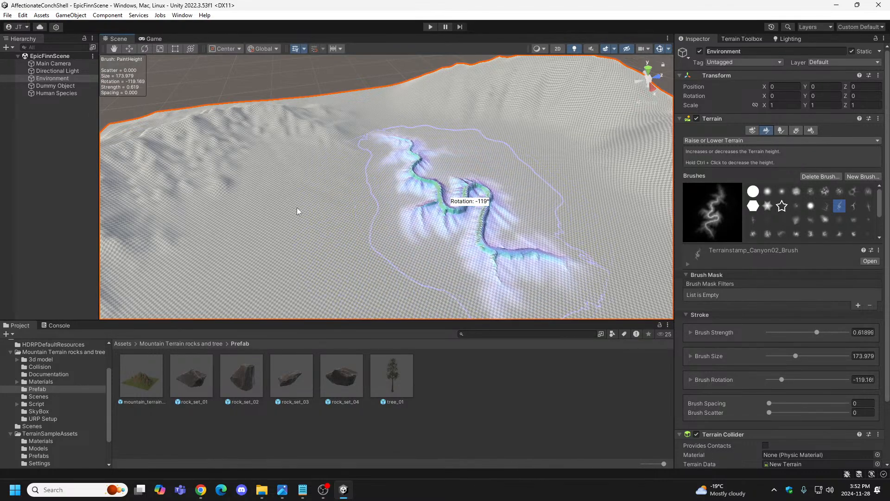
key(d)
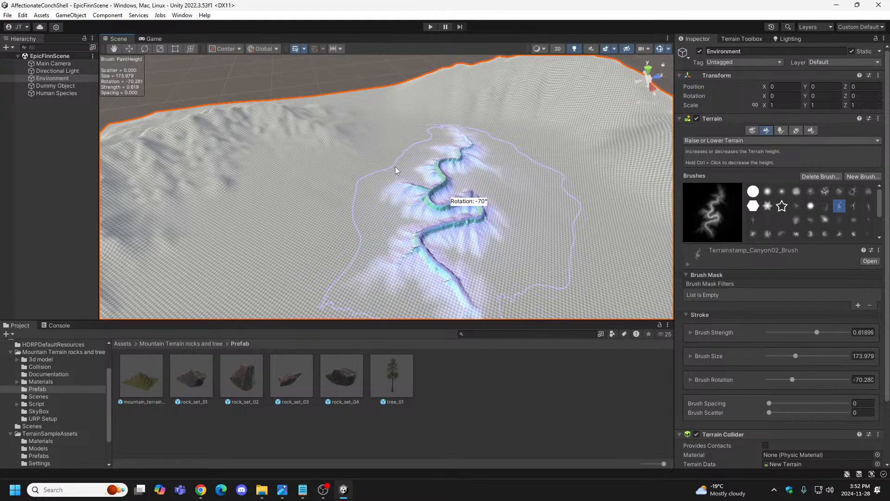
key(d)
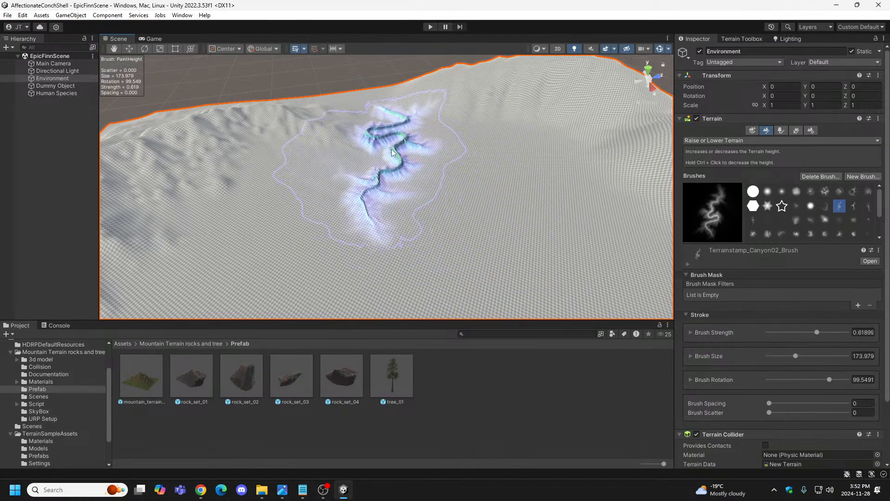
Stamp the canyon shape repeatedly beside the mountain ridge to raise a winding rocky formation toward the terrain's interior.
alt+drag(388, 157, 389, 170)
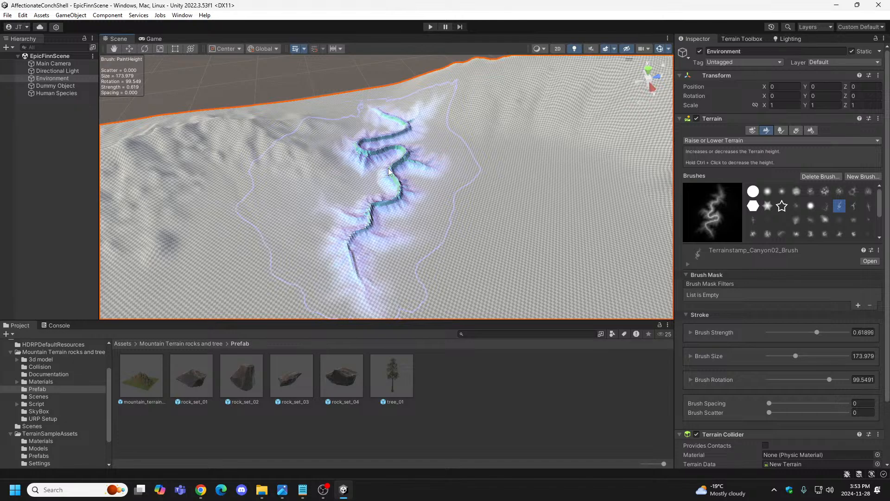
click(377, 146)
click(377, 147)
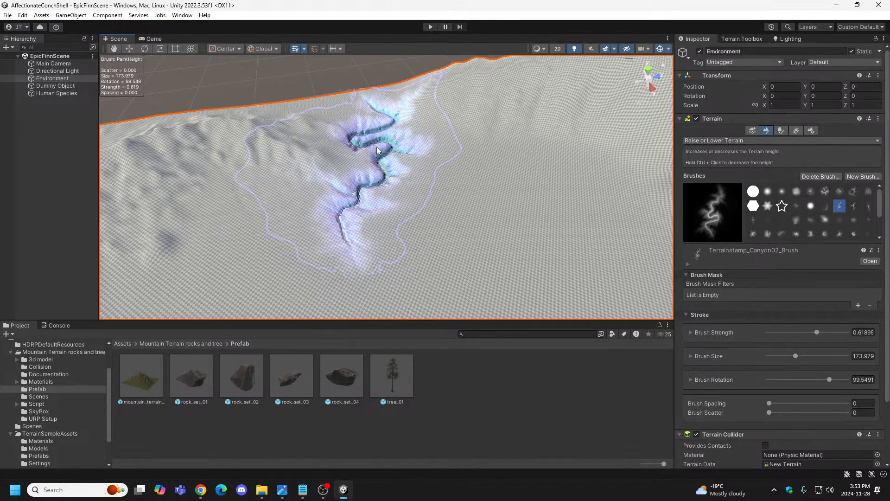
click(376, 146)
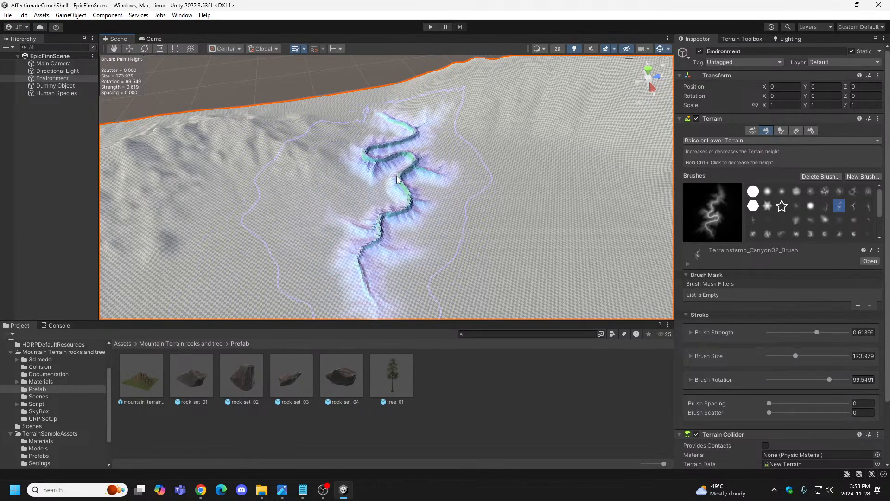
click(391, 173)
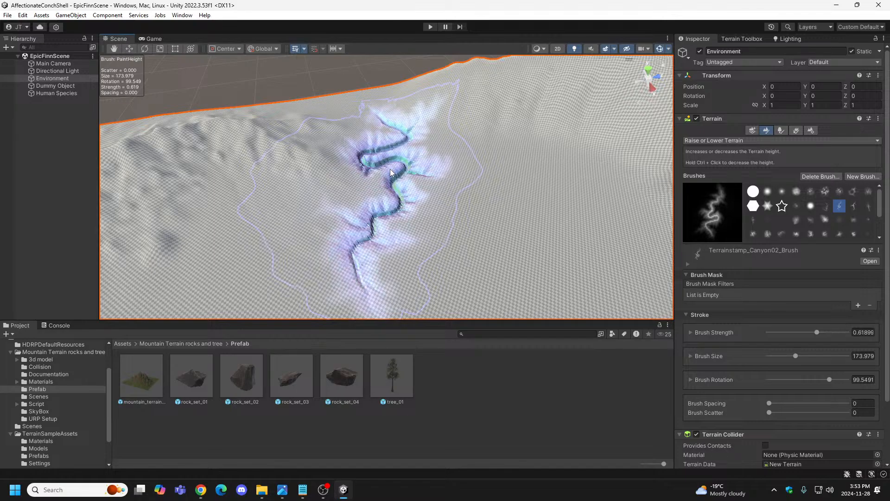
click(391, 172)
click(390, 173)
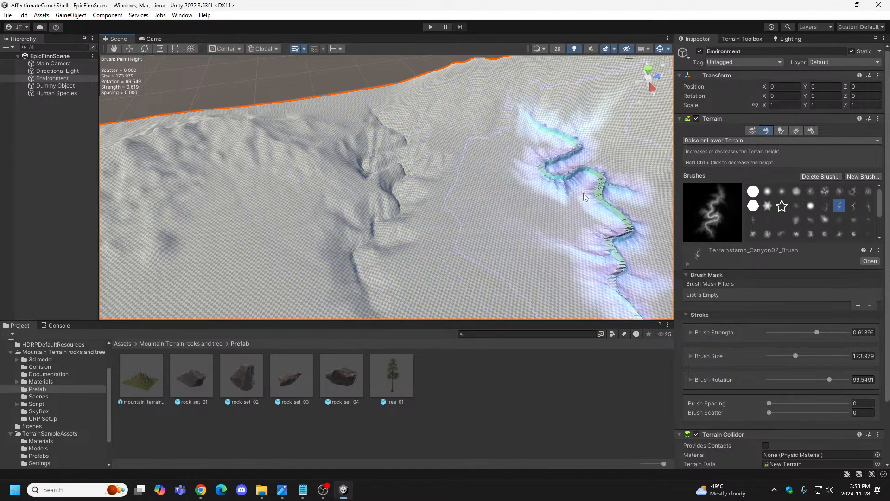
Choose the Terrainstamp_Canyon05_Brush, with the brush strength raised to about 0.765 and the size to about 199.6.
key(s)
key(a)
right_drag(564, 214, 618, 207)
click(768, 193)
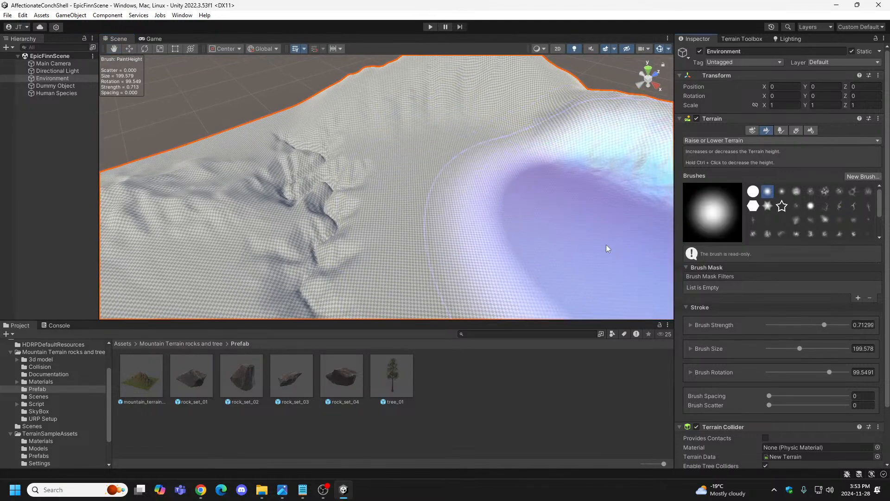
key(a)
right_drag(485, 222, 515, 224)
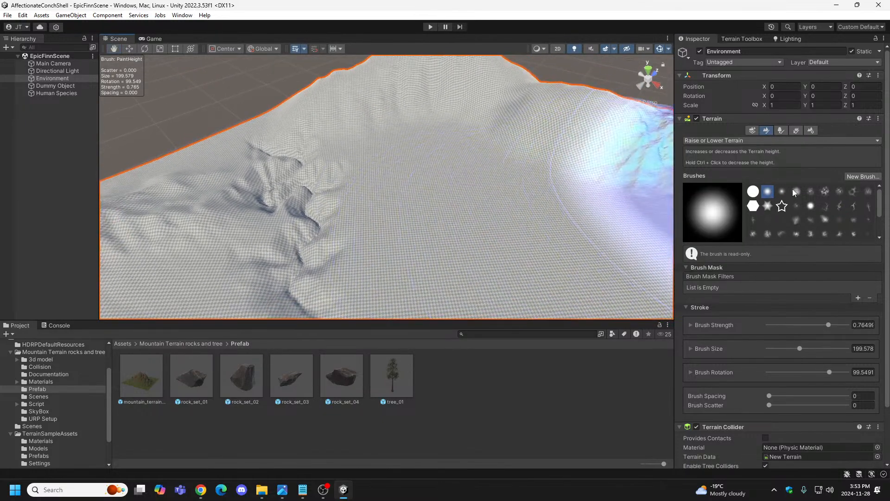
click(782, 190)
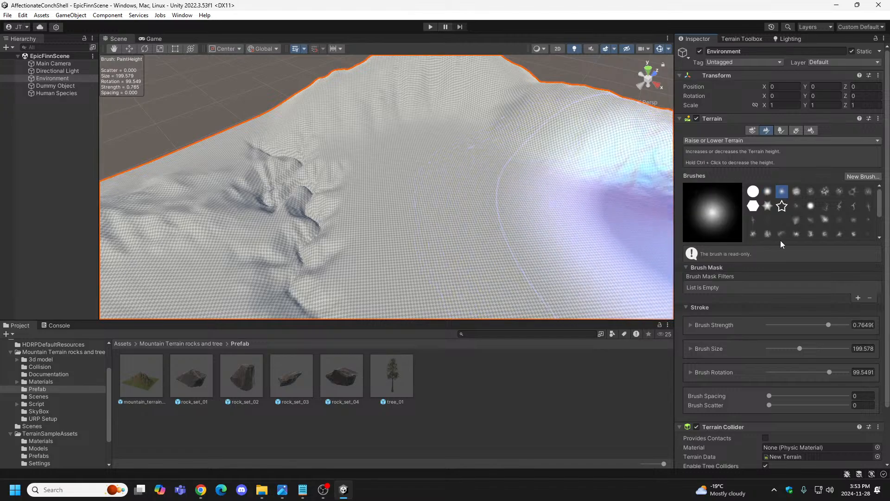
click(753, 219)
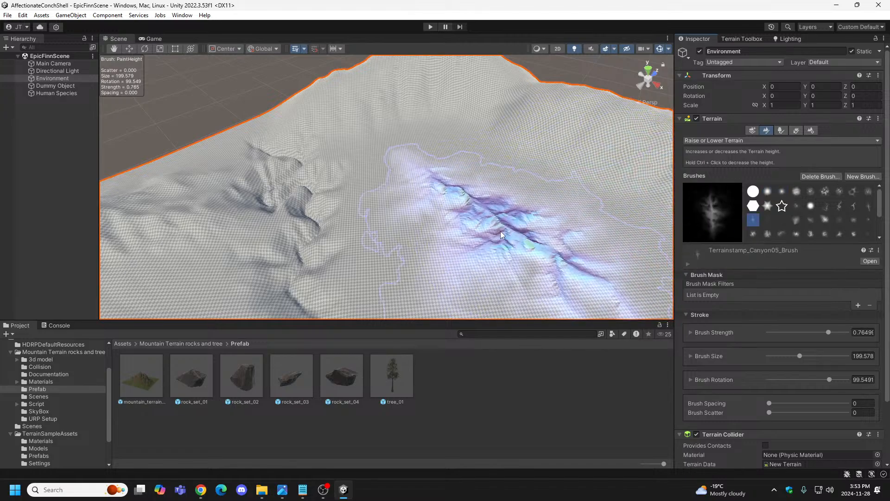
Browse the mountain stamp brushes and choose the Terrainstamp_Mountain03_Brush.
mouse_move(501, 232)
right_down()
mouse_move(577, 237)
mouse_move(567, 236)
right_up()
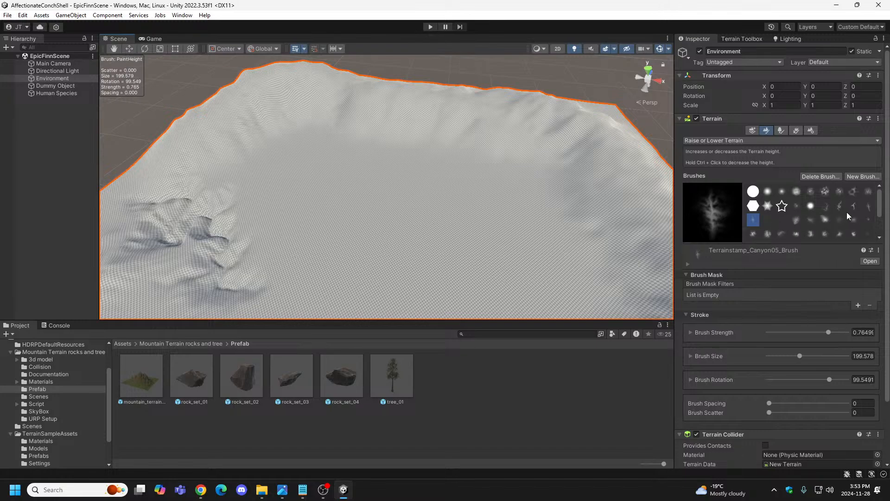
scroll(788, 204, down, 3)
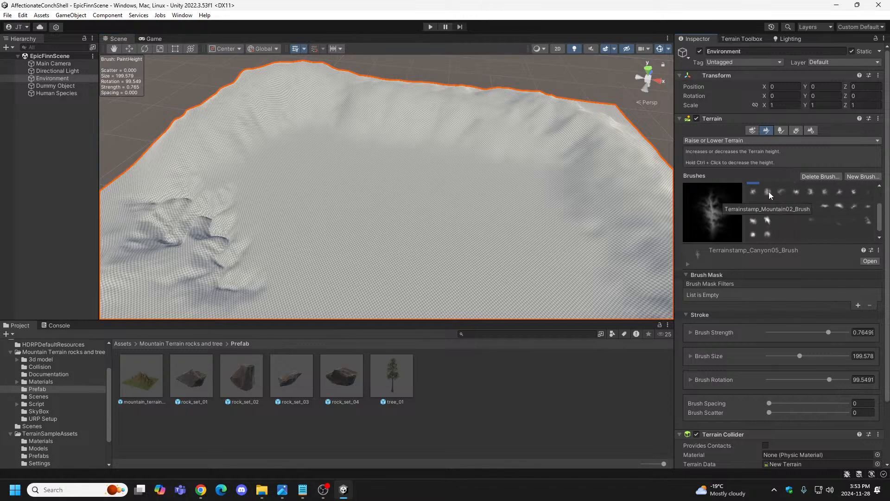
scroll(757, 208, up, 3)
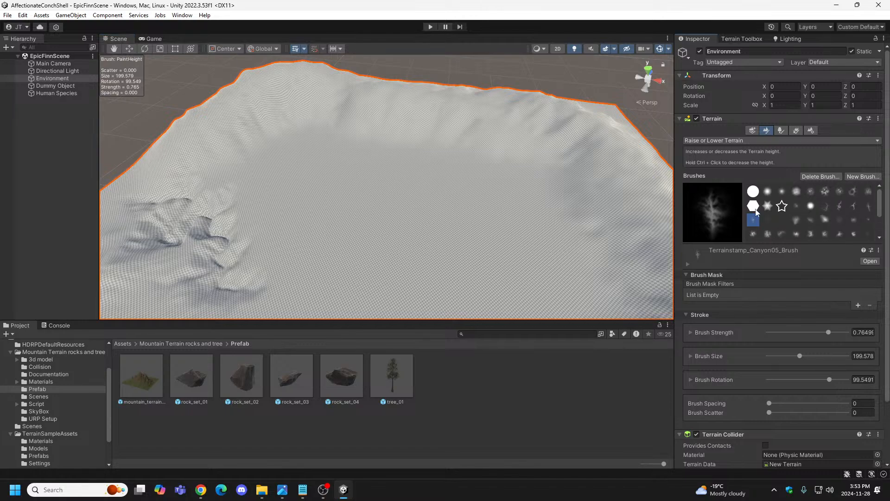
click(754, 235)
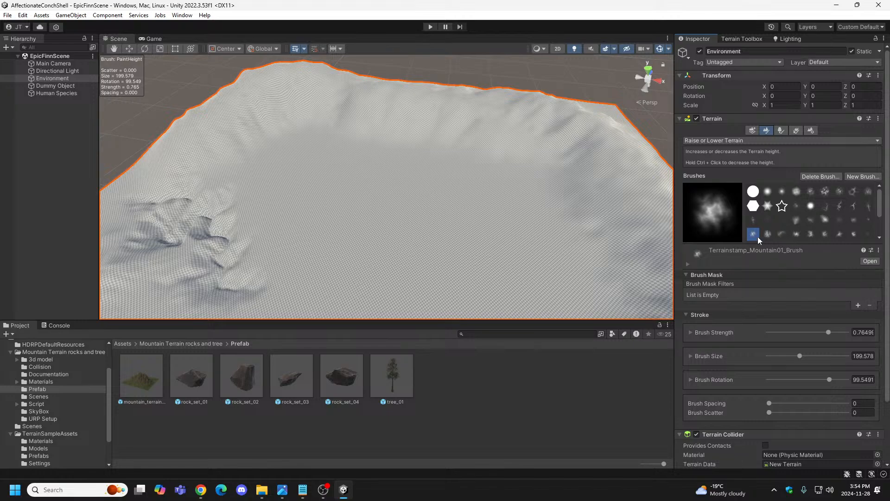
mouse_move(427, 237)
alt+mouse_down()
mouse_move(465, 220)
mouse_move(395, 199)
mouse_move(362, 208)
mouse_move(473, 232)
mouse_move(495, 221)
mouse_move(457, 214)
alt+mouse_up()
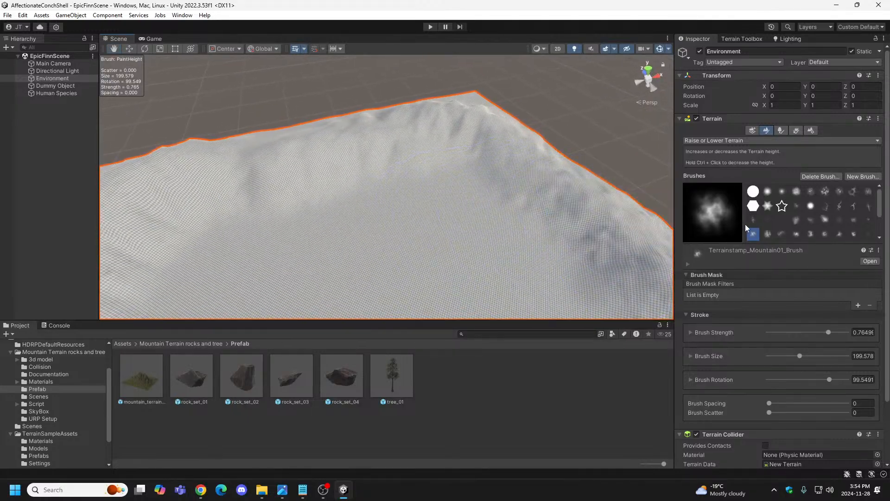
click(768, 234)
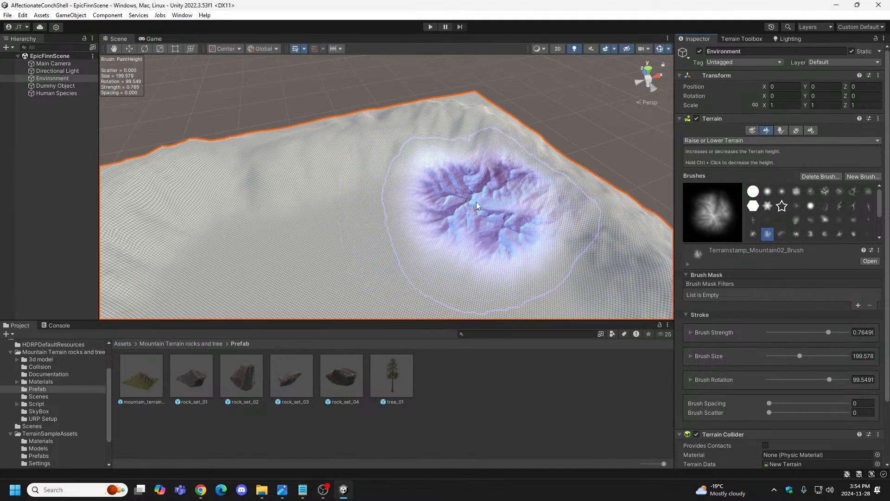
click(782, 234)
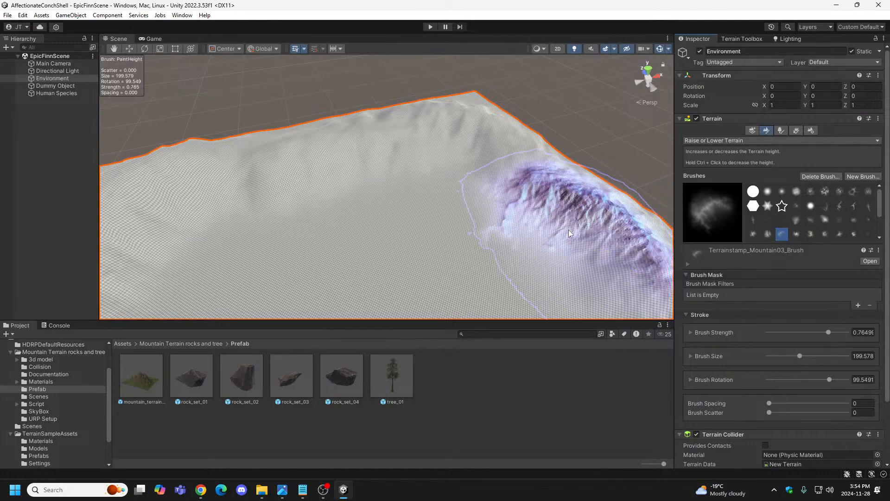
Rotate the mountain brush to about 32.8° and enlarge its size to about 274.4.
mouse_move(429, 226)
alt+mouse_down()
mouse_move(422, 224)
mouse_move(441, 252)
mouse_move(350, 247)
alt+mouse_up()
key(d)
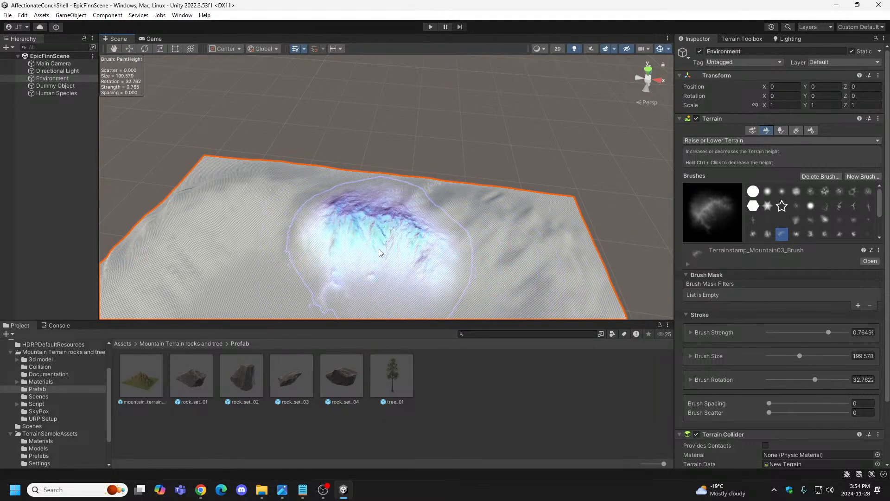
key(a)
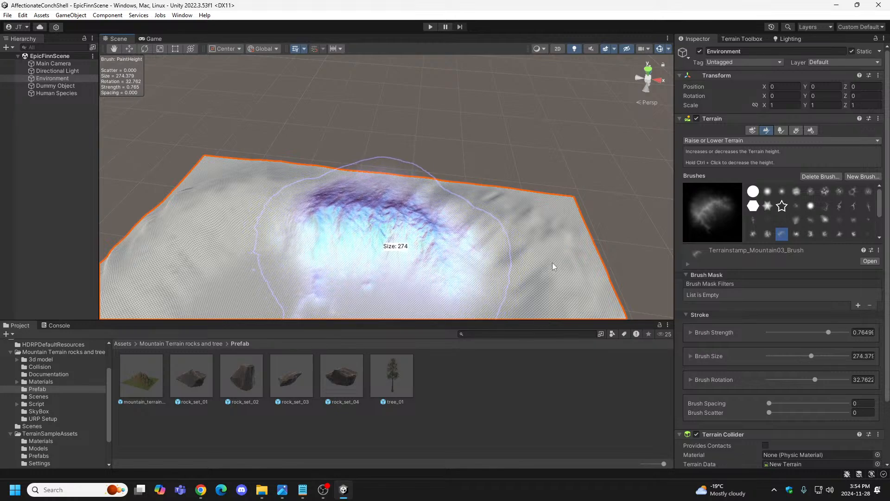
Stamp the mountain shape along the terrain's far edge, undoing a misplaced stamp, to build up the ridge near the corner.
drag(507, 237, 507, 243)
click(506, 242)
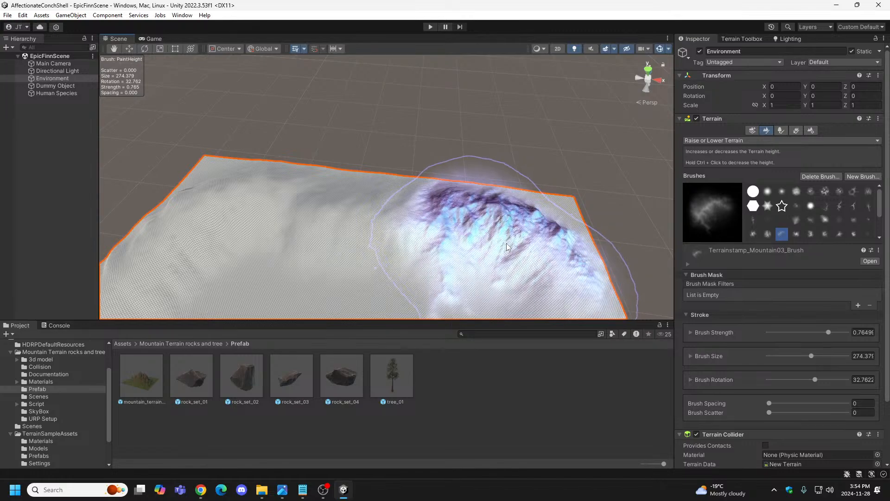
click(506, 243)
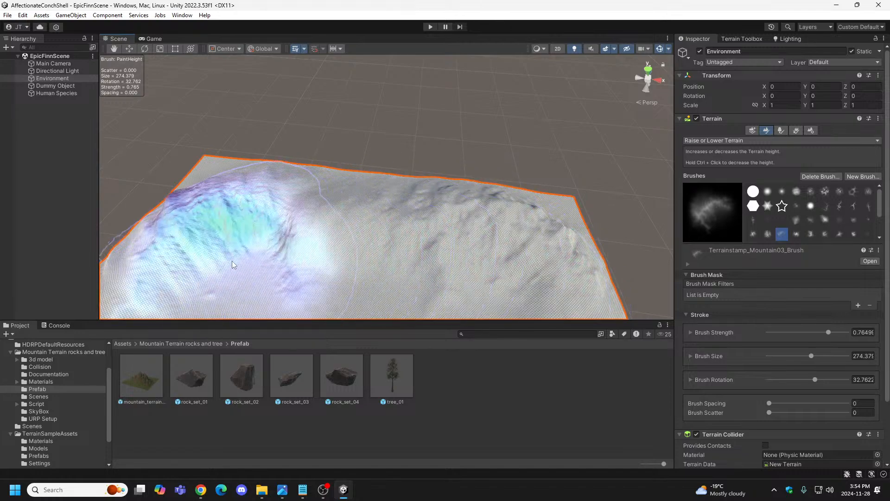
click(262, 251)
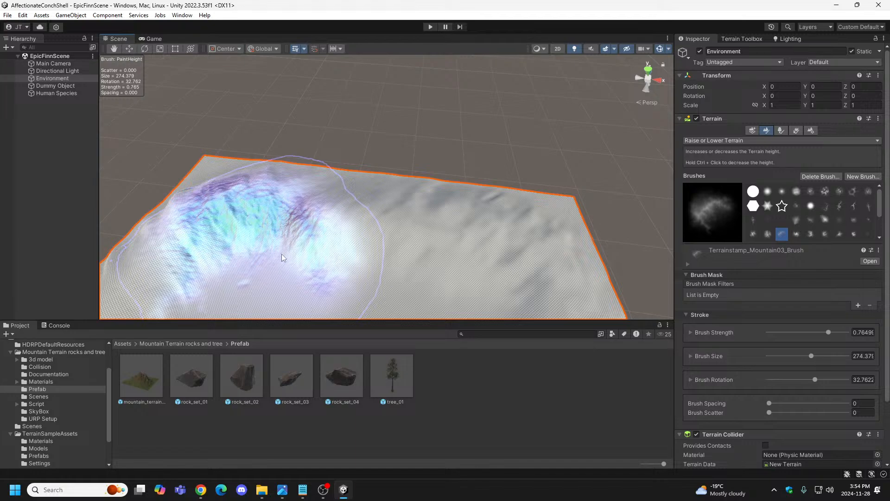
key(ctrl+z)
drag(526, 264, 524, 249)
Rotate the brush to about 9.2° and stamp the Terrainstamp_Mountain02_Brush to raise peaks in the terrain's far corner.
mouse_move(404, 260)
right_down()
mouse_move(314, 257)
mouse_move(326, 245)
right_up()
key(d)
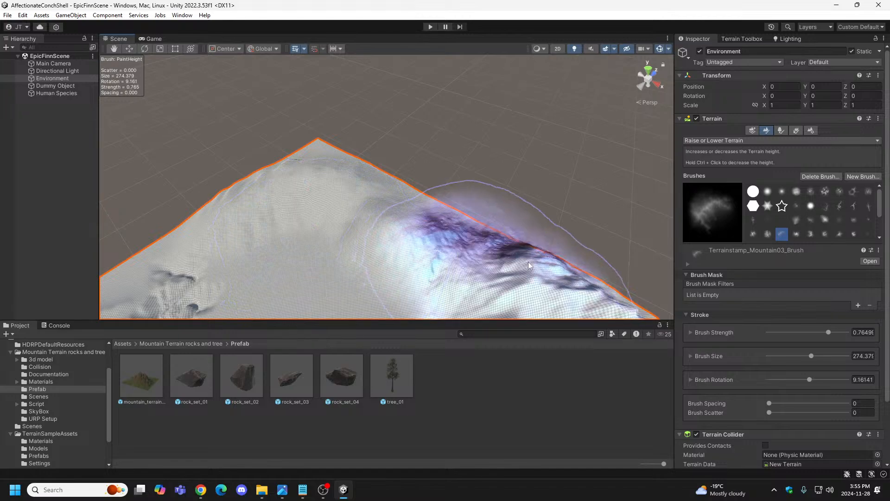
click(768, 234)
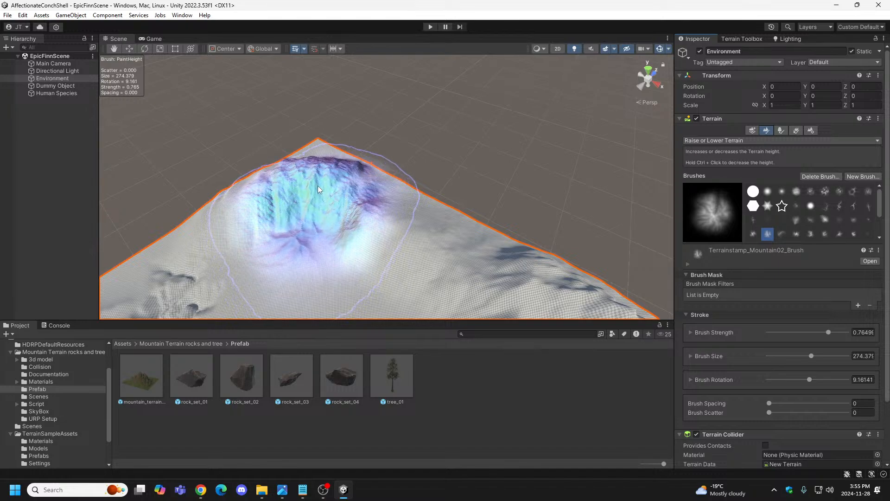
drag(318, 182, 340, 188)
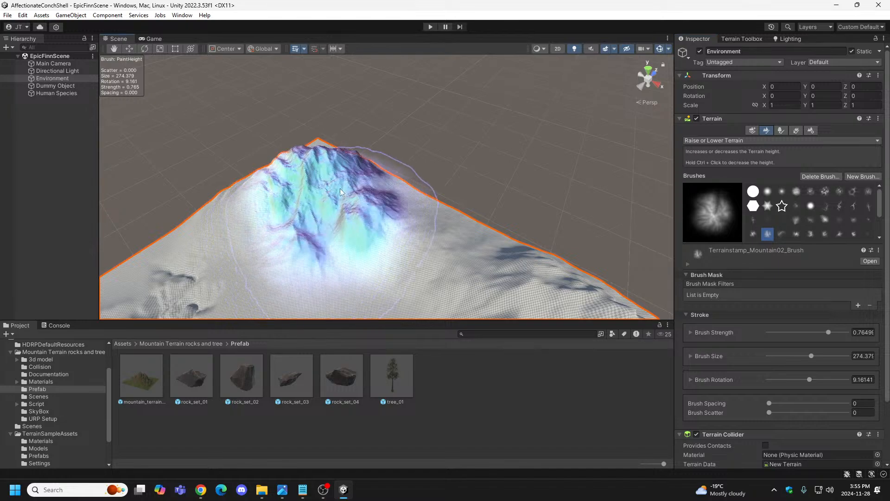
Preview the mountains from the game camera in Play mode, then stop and view the terrain's opposite corner.
click(430, 26)
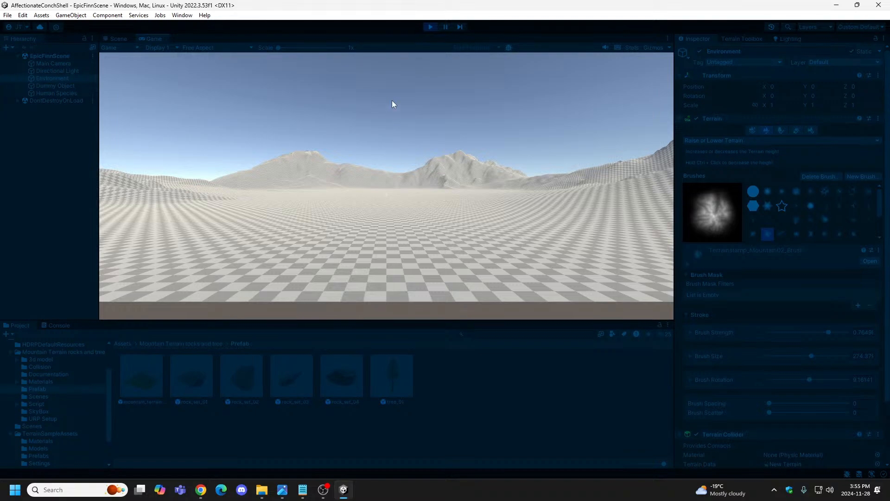
click(430, 27)
alt+drag(417, 238, 854, 253)
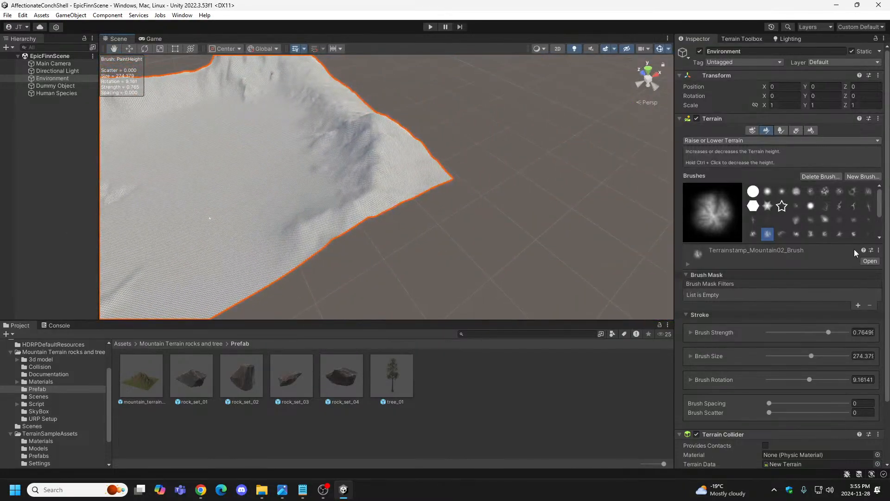
Try out the Canyon05, Mountain01 and Plateau01 stamp brushes, previewing the Terrainstamp_Plateau01_Brush over the terrain's interior.
click(752, 220)
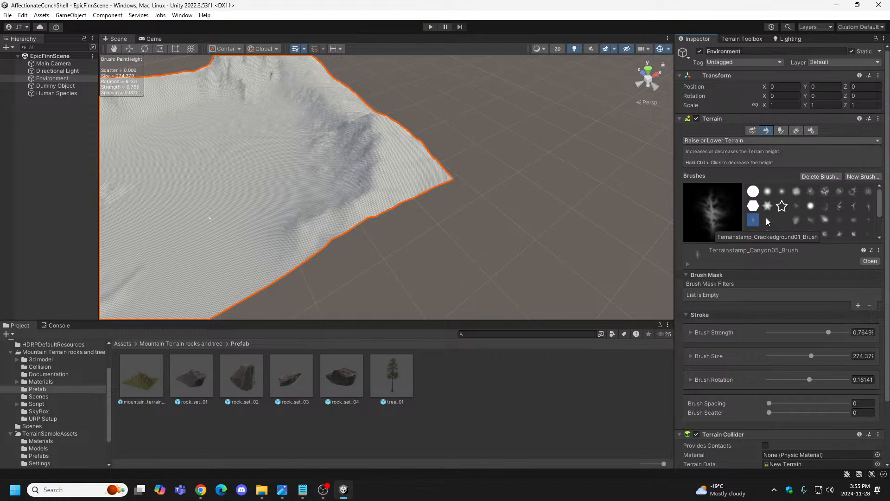
scroll(816, 221, down, 3)
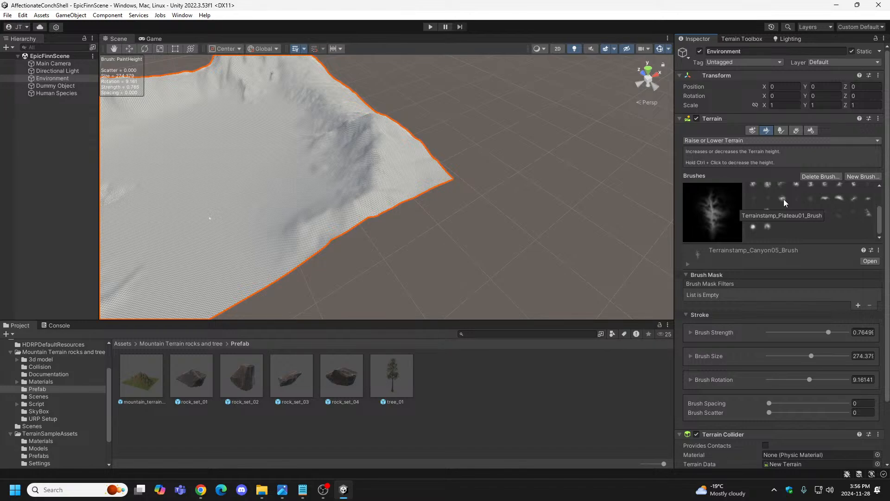
click(784, 200)
scroll(781, 200, up, 3)
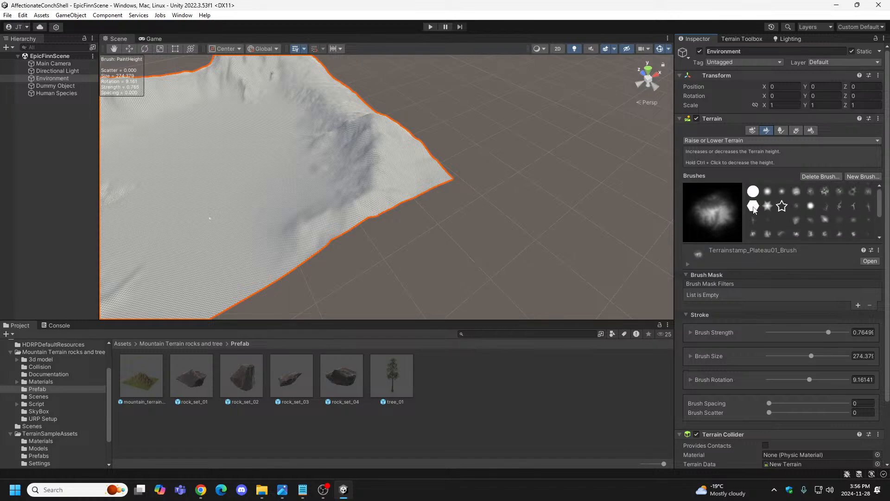
click(754, 211)
click(753, 234)
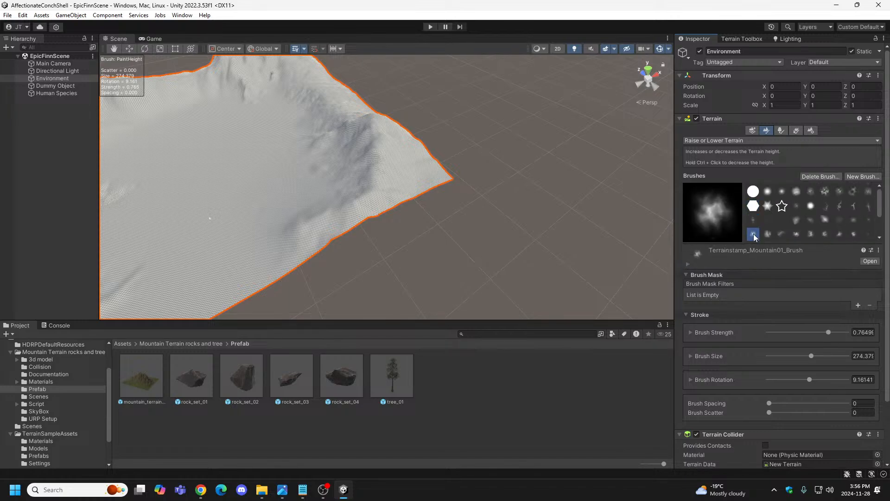
scroll(755, 235, down, 2)
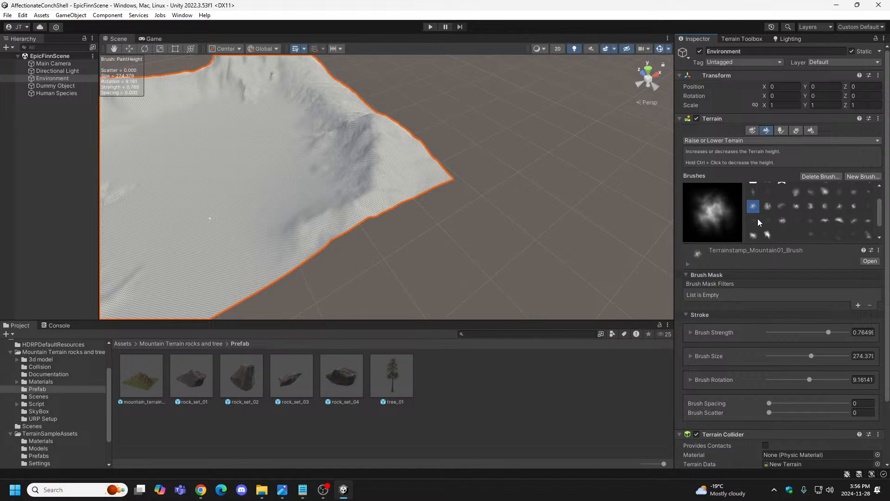
click(782, 220)
scroll(788, 224, down, 1)
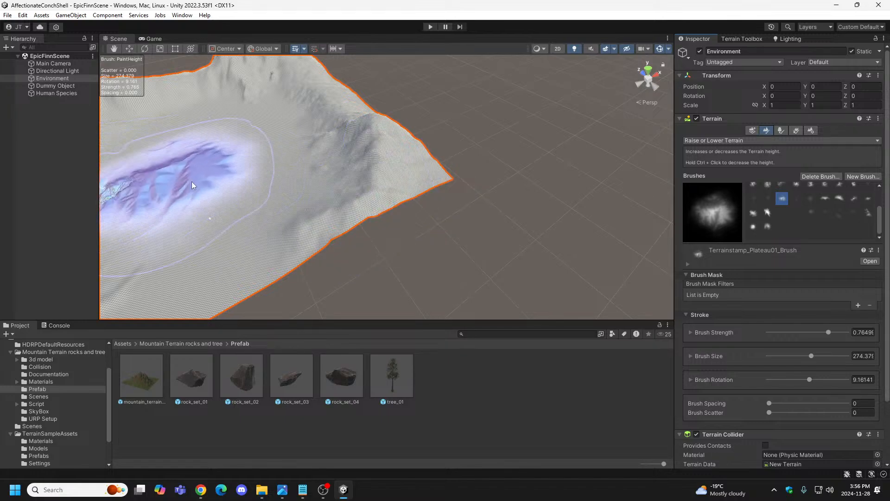
Choose the Terrainstamp_Ridge05_Brush, reduce its size to about 123.6 and rotate it to about 164.1°.
mouse_move(229, 199)
right_down()
mouse_move(195, 232)
mouse_move(187, 215)
mouse_move(218, 200)
mouse_move(152, 204)
mouse_move(232, 190)
mouse_move(119, 206)
mouse_move(143, 171)
mouse_move(177, 179)
mouse_move(207, 222)
mouse_move(245, 209)
mouse_move(139, 167)
mouse_move(141, 187)
mouse_move(165, 193)
mouse_move(318, 209)
mouse_move(305, 231)
mouse_move(216, 217)
mouse_move(231, 193)
mouse_move(290, 201)
mouse_move(287, 209)
right_up()
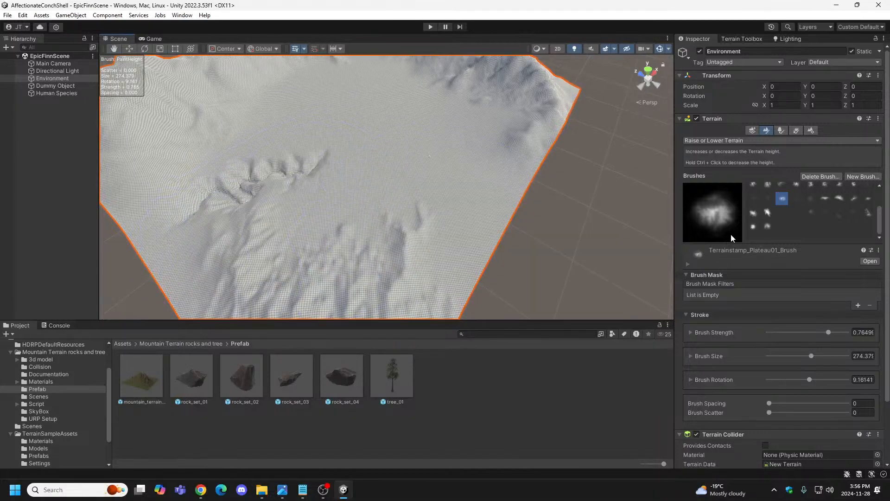
click(754, 213)
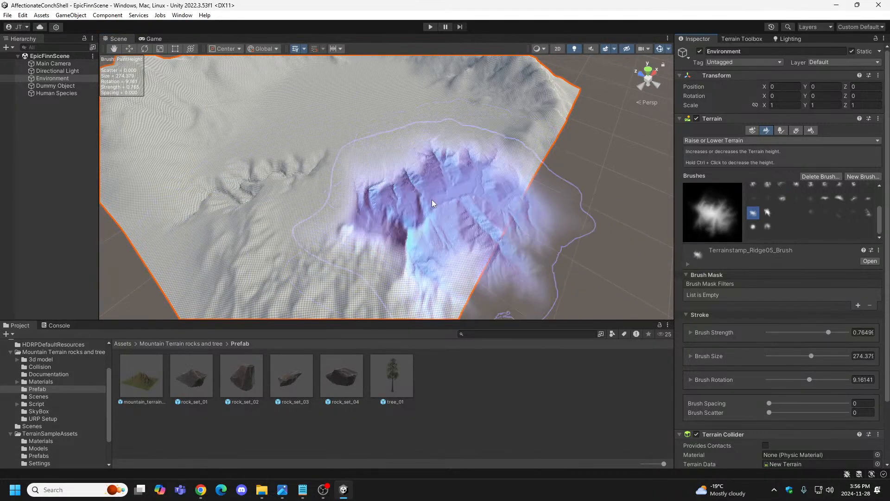
key(s)
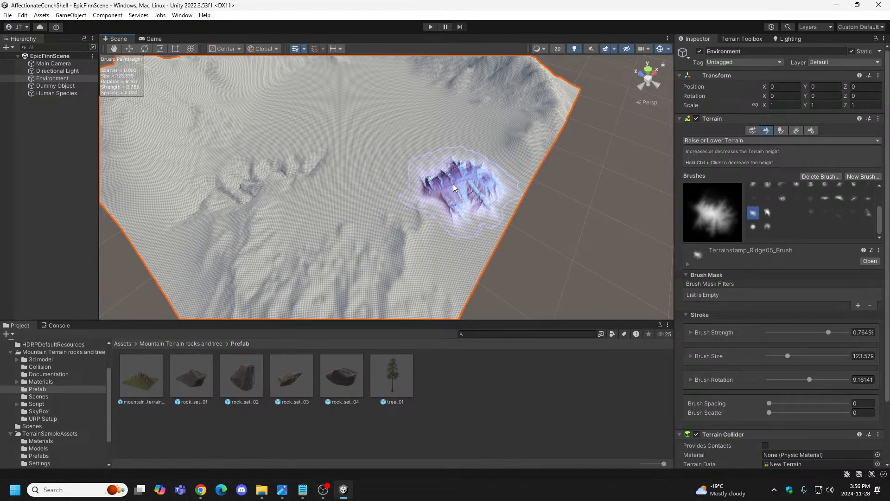
key(d)
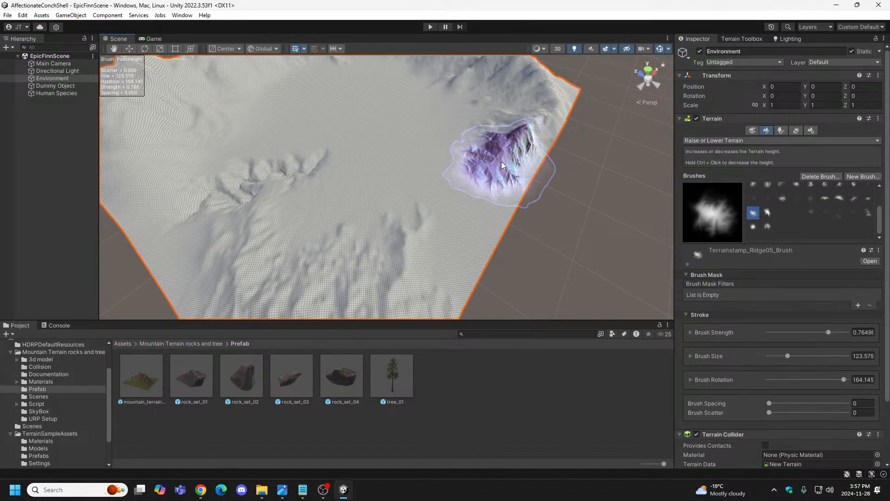
Try to raise a continuous ridge along the terrain's open side edge, and increase the brush strength to 1.
drag(500, 163, 472, 204)
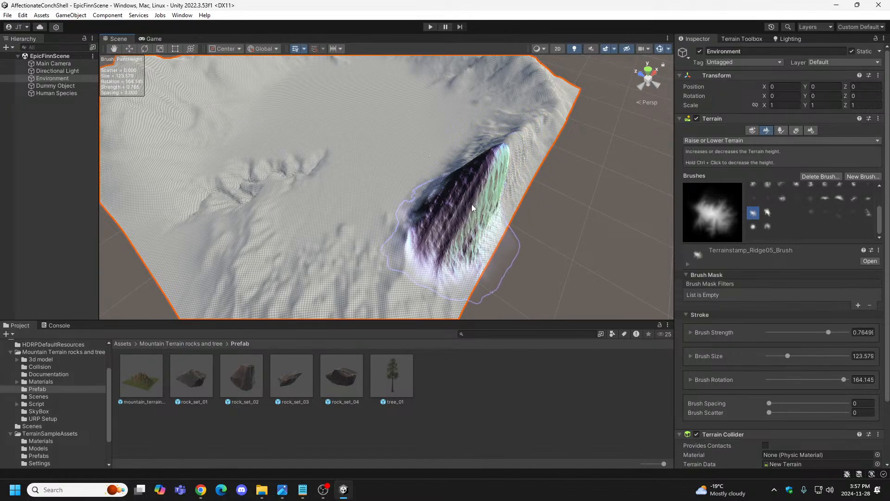
key(a)
mouse_move(328, 214)
right_down()
mouse_move(338, 202)
mouse_move(379, 196)
mouse_move(478, 194)
right_up()
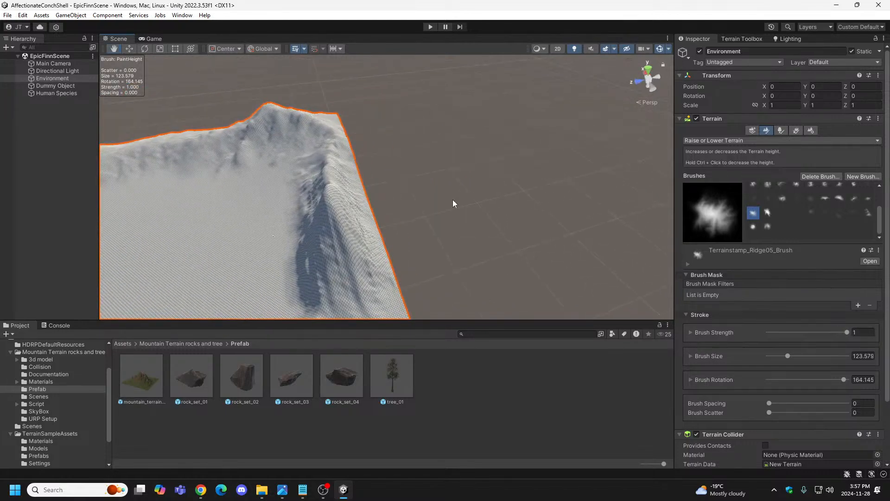
Undo the long ridge stroke and stamp the ridge shape on the side edge beside the corner mountain.
key(ctrl+z)
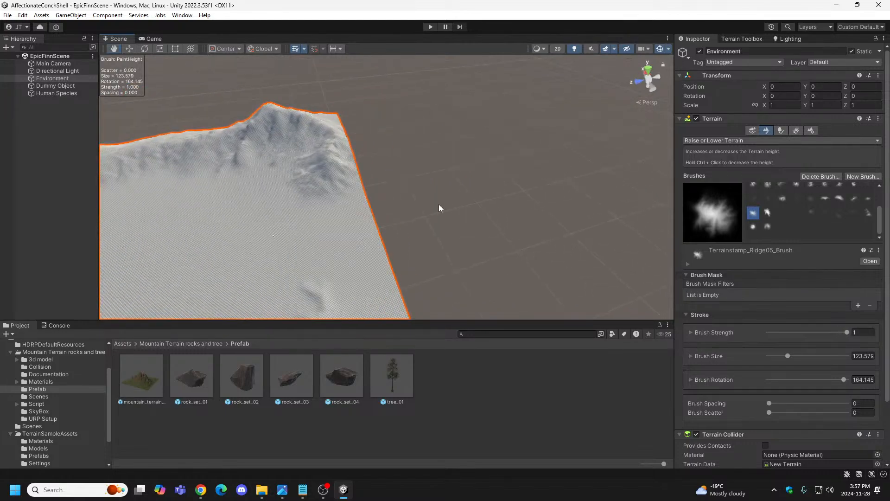
click(338, 204)
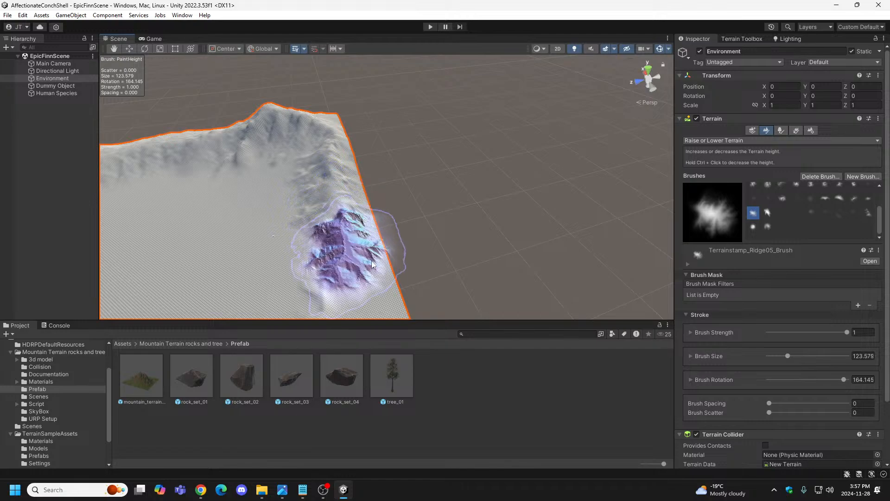
mouse_move(397, 236)
right_down()
mouse_move(288, 244)
mouse_move(268, 243)
mouse_move(270, 231)
right_up()
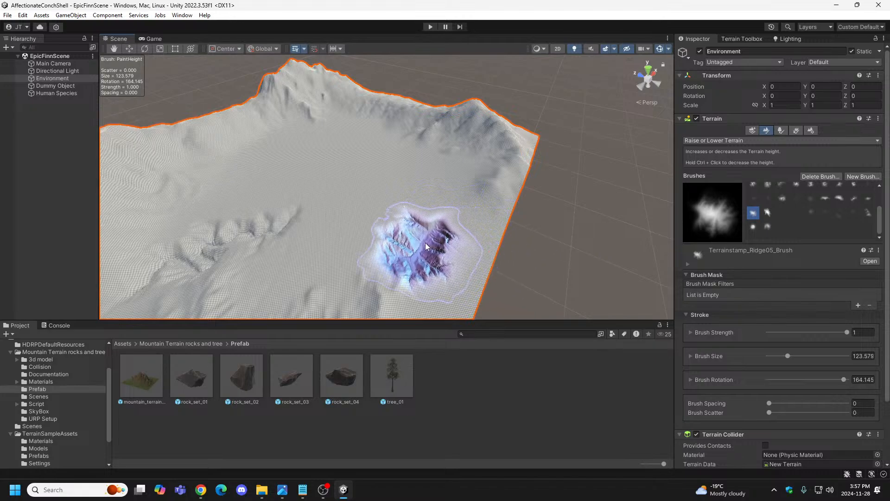
Redo the two undone ridge stamps along the terrain's open side edge beside the corner mountain.
click(26, 18)
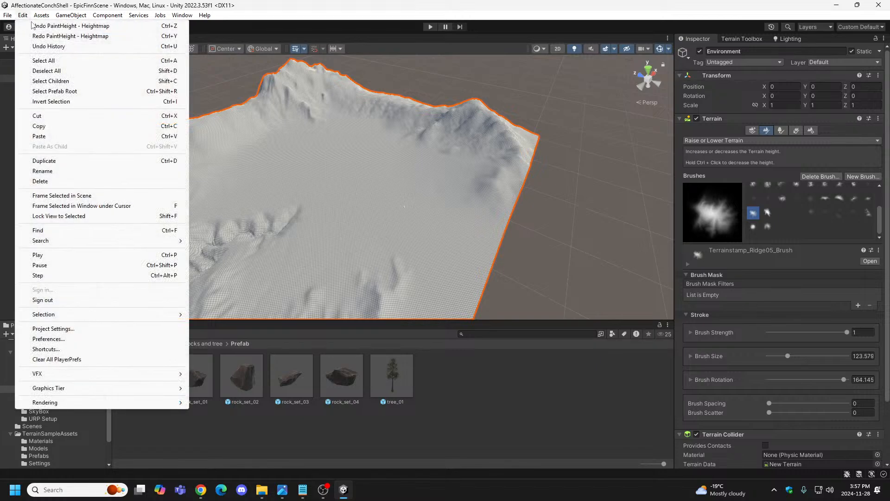
click(50, 36)
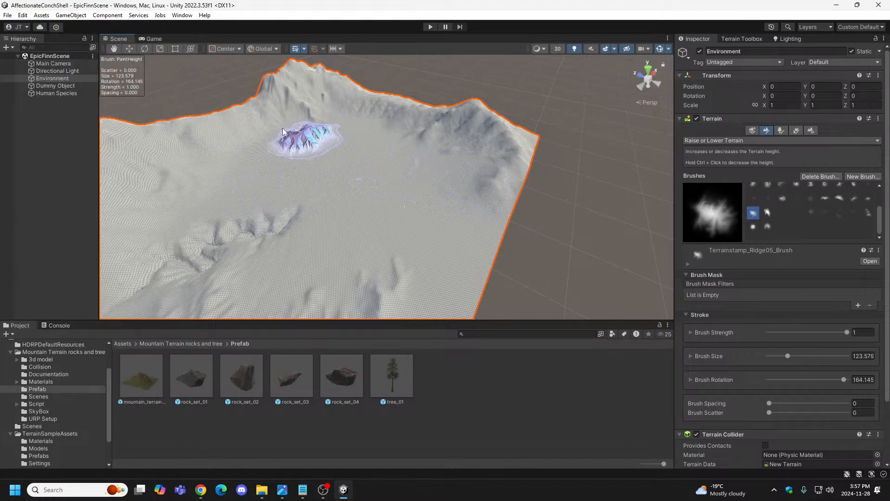
click(23, 16)
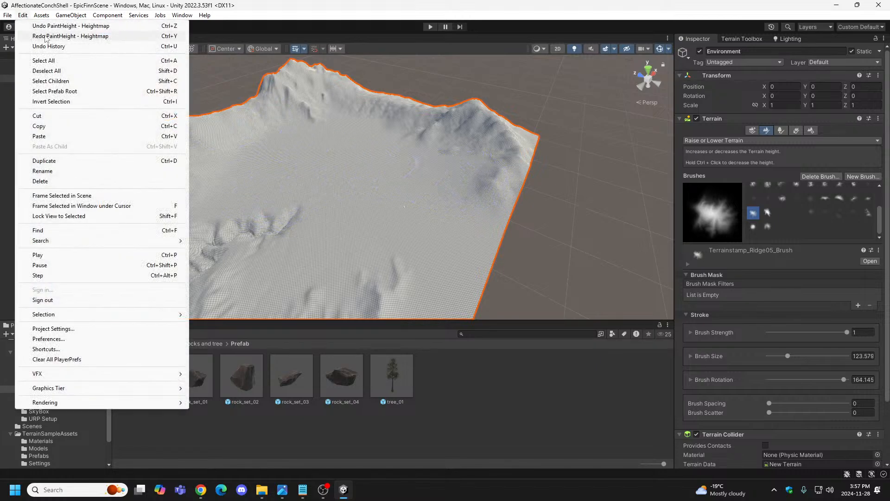
click(45, 37)
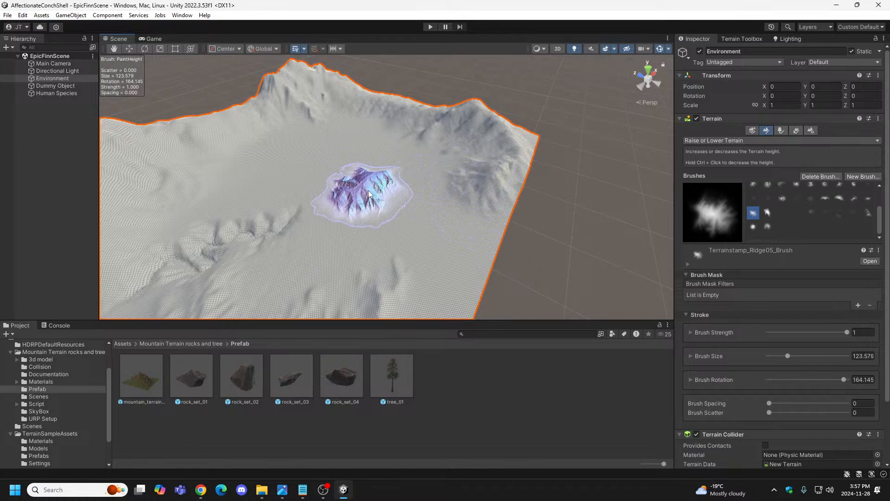
Try out the Terrainstamp_Ridge06_Brush near the open side edge, at size about 117.6 and rotated to about -55.8°.
click(768, 213)
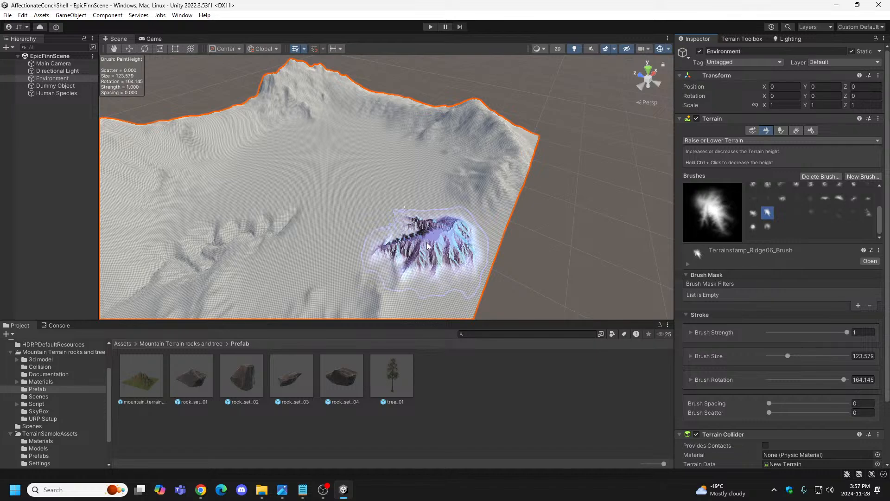
key(d)
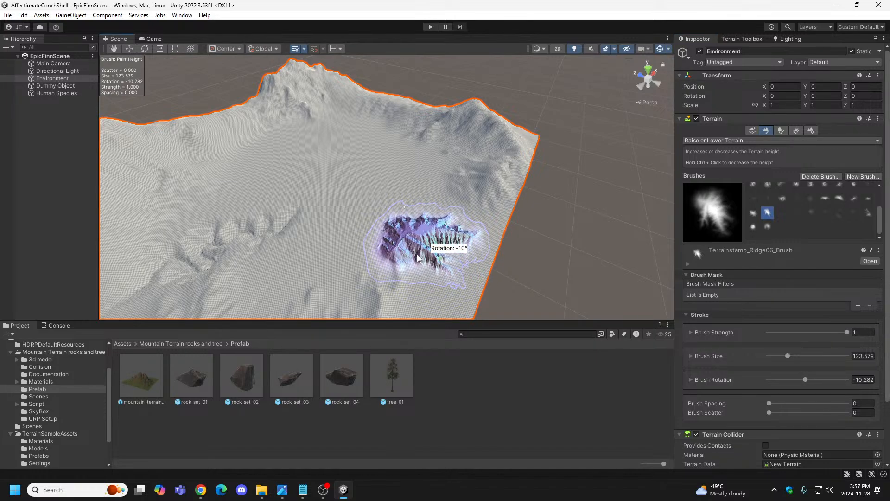
key(s)
mouse_move(441, 265)
right_down()
mouse_move(423, 289)
mouse_move(516, 300)
mouse_move(496, 310)
mouse_move(465, 301)
mouse_move(457, 269)
mouse_move(446, 278)
mouse_move(458, 269)
right_up()
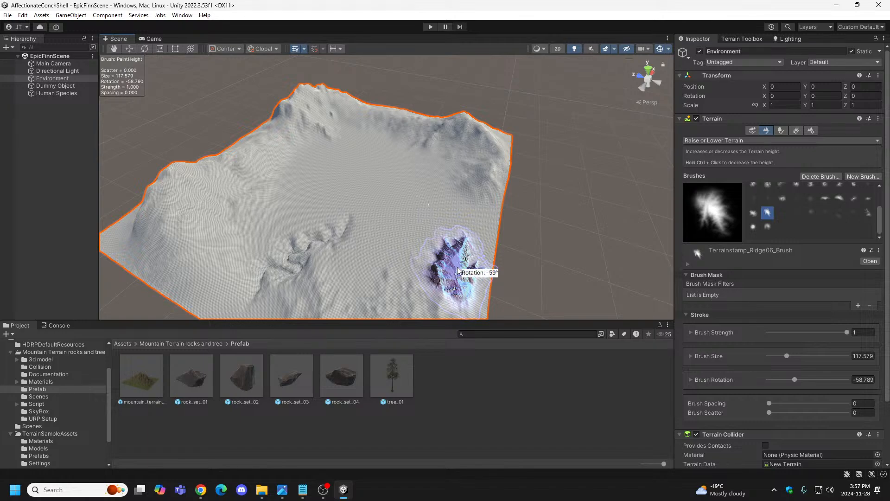
key(d)
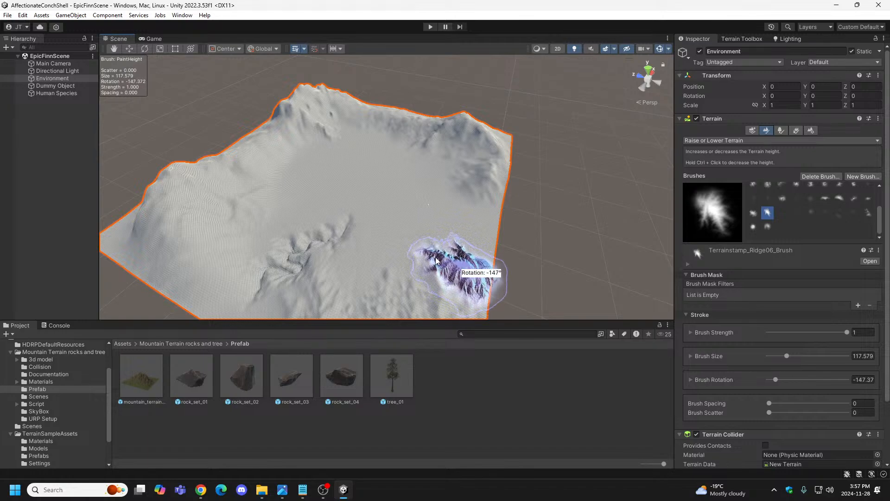
key(d)
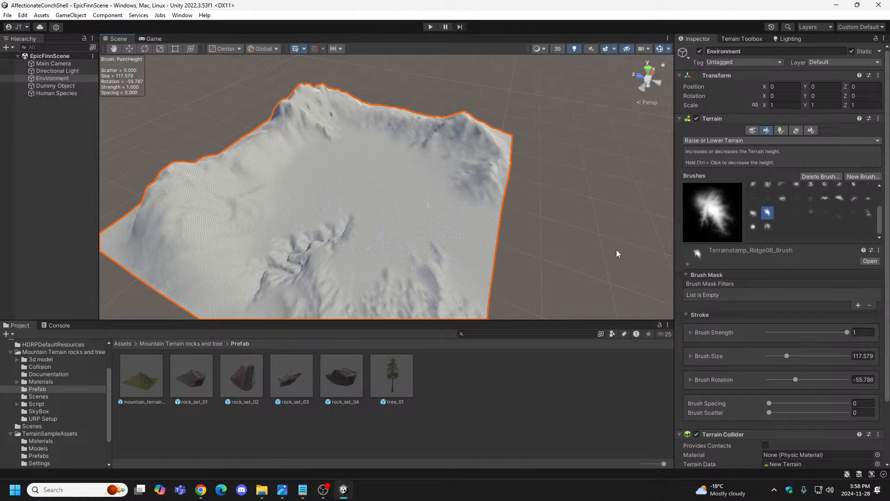
Choose the Terrainstamp_Ridge01_Brush and rotate it to about 11.8° over the open side edge.
click(825, 198)
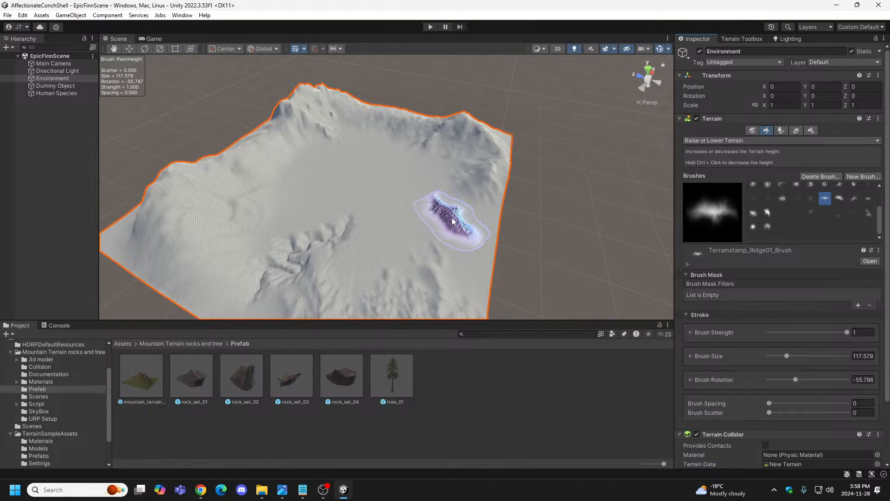
key(d)
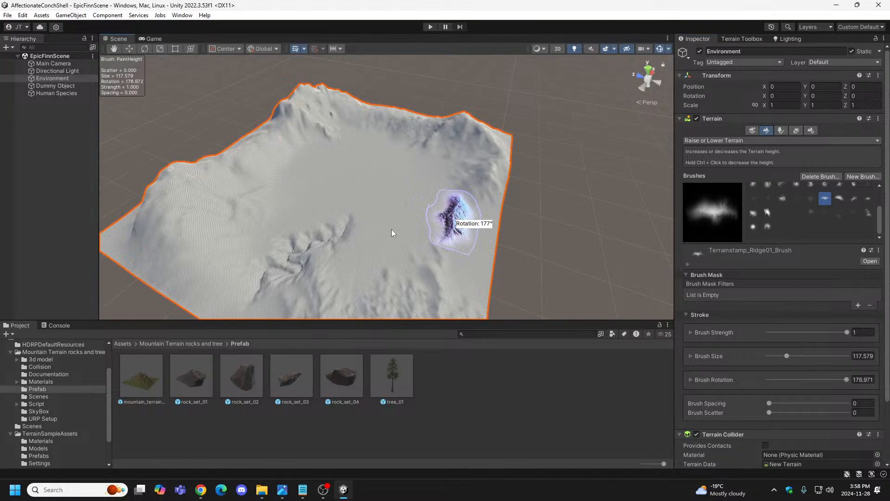
key(d)
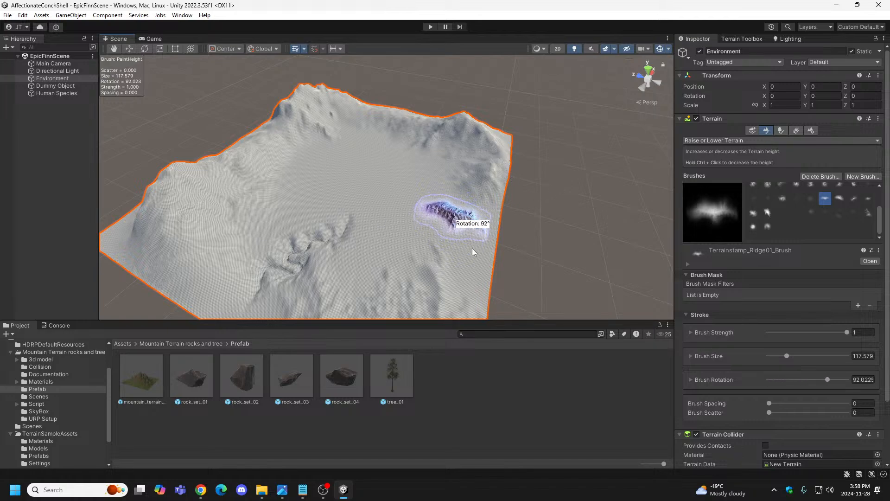
key(d)
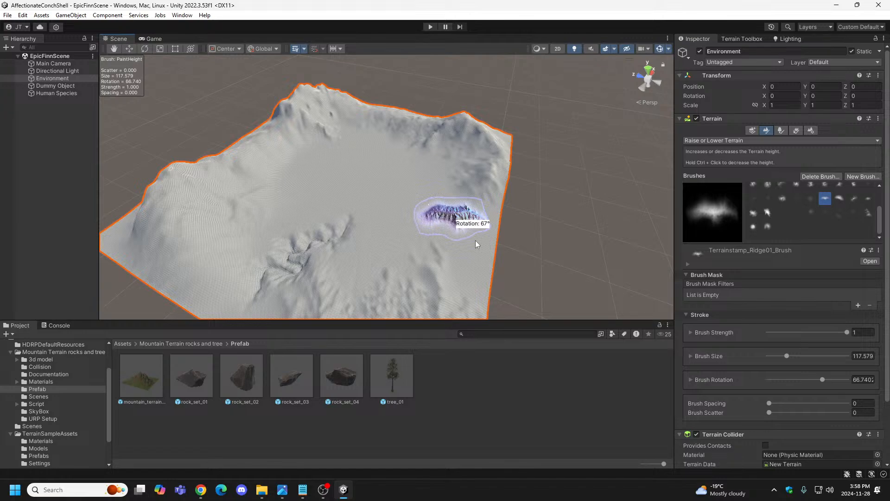
key(d)
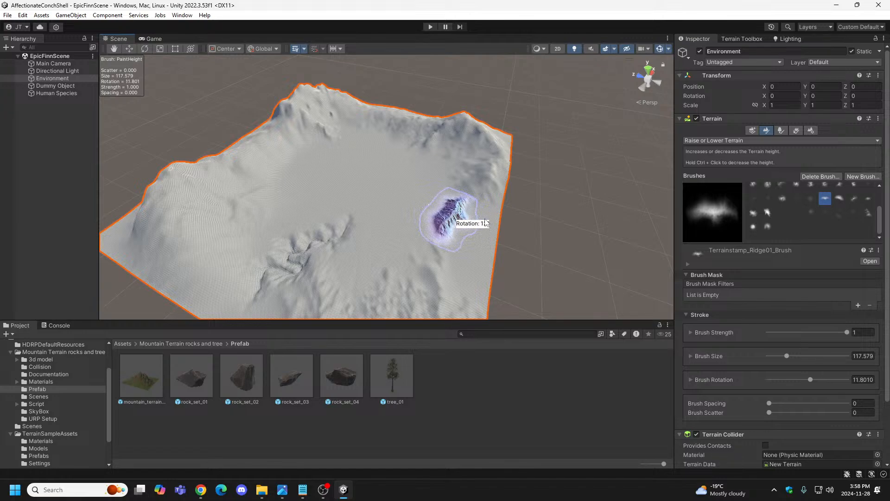
Enlarge the Ridge01 stamp brush to a size of about 250.
key(s)
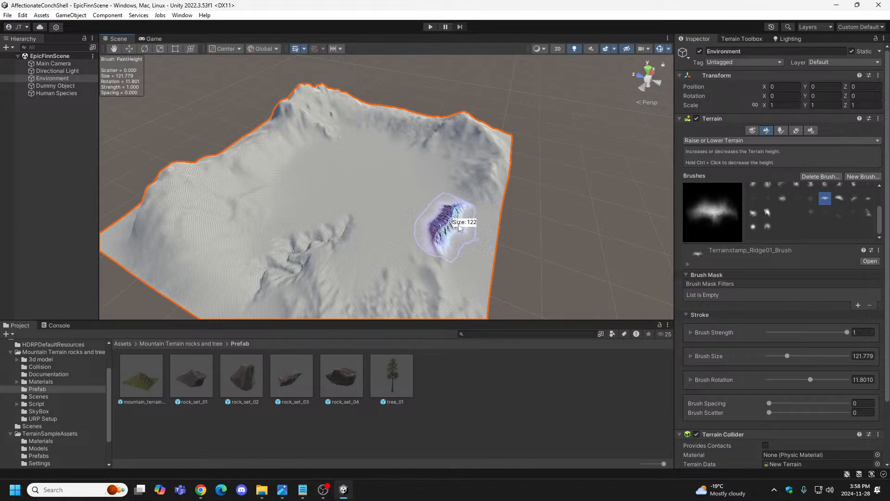
key(s)
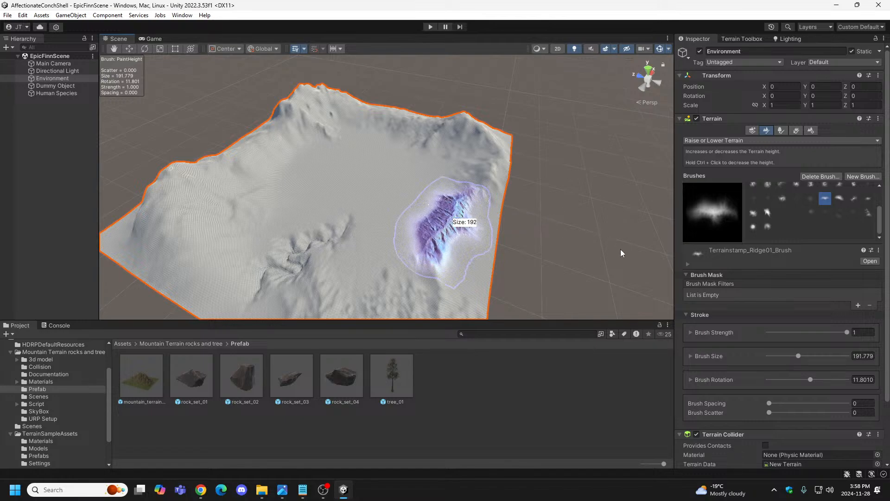
key(s)
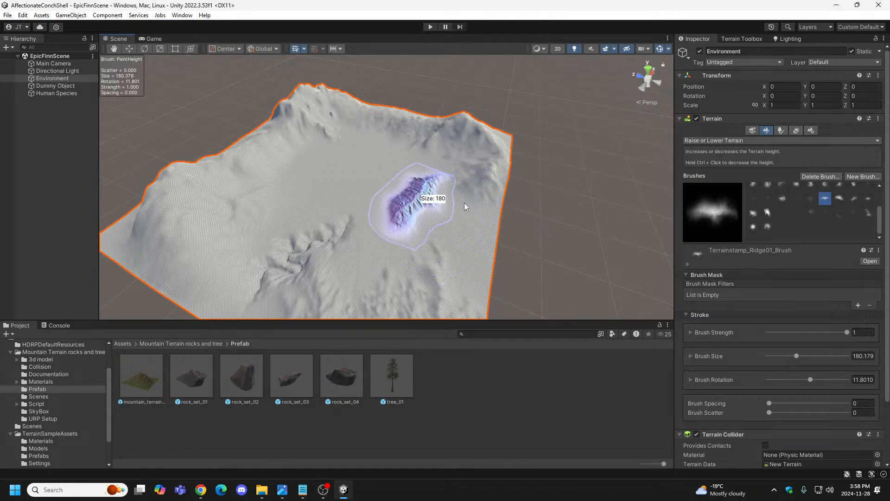
key(s)
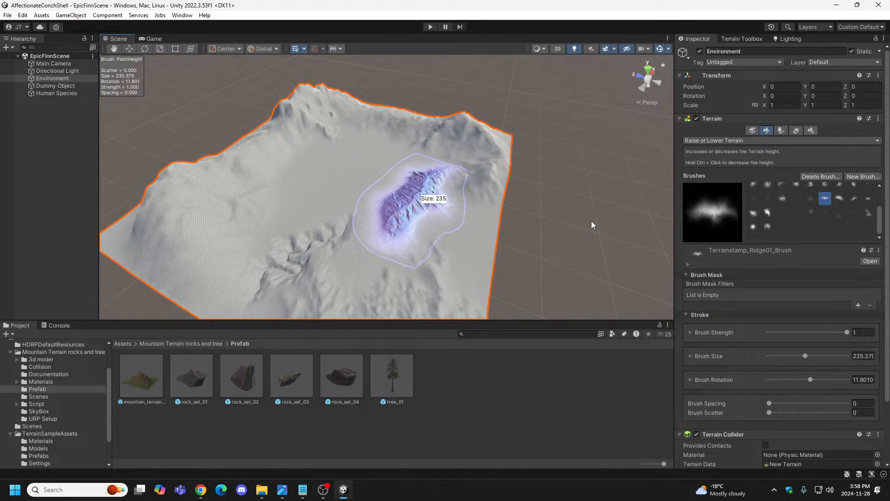
key(s)
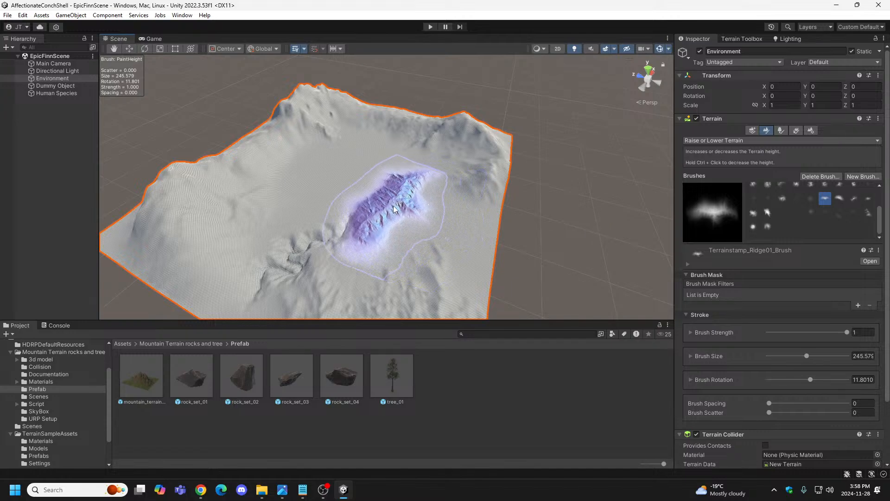
key(s)
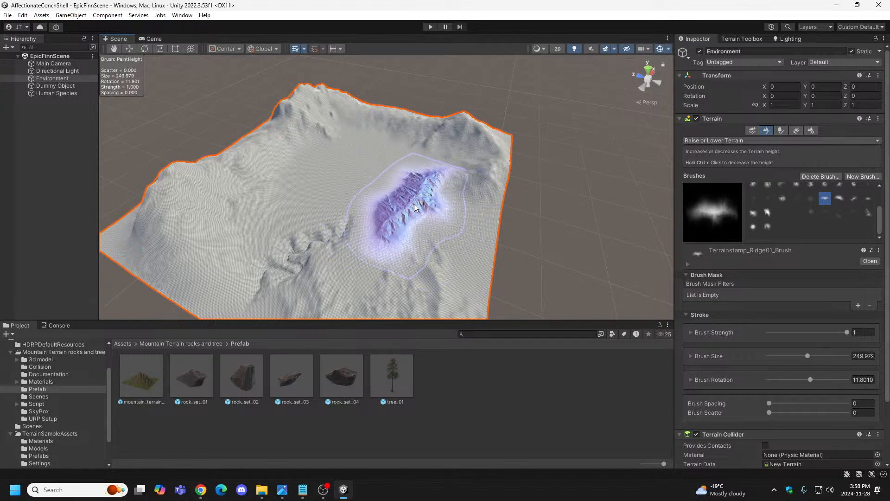
Rotate the Ridge01 brush to about -3.2° and stamp a long ridge along the terrain's open side edge.
key(a)
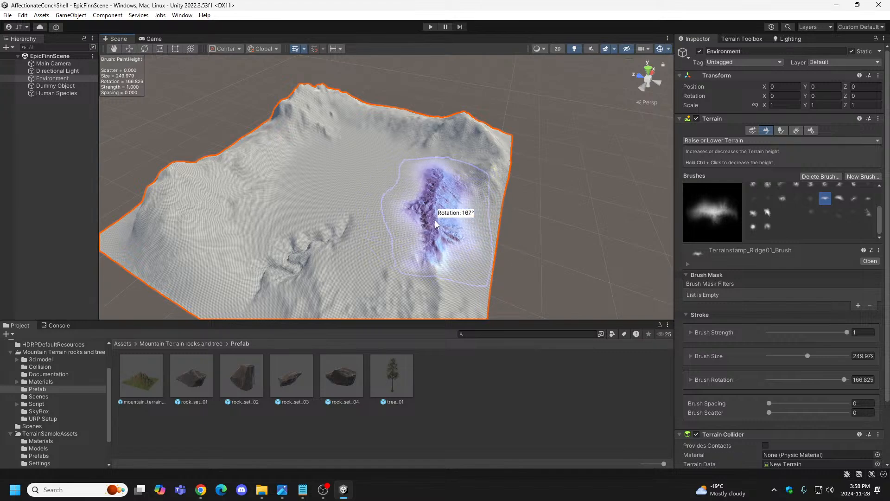
key(a)
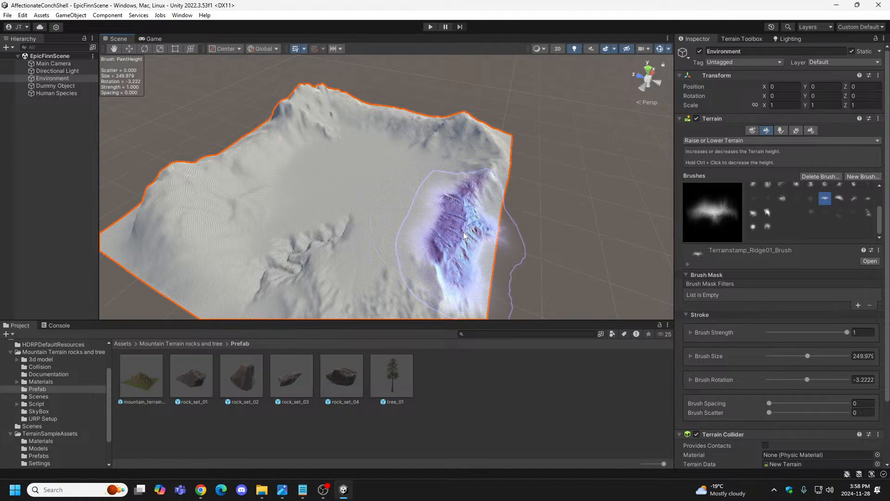
drag(463, 232, 473, 241)
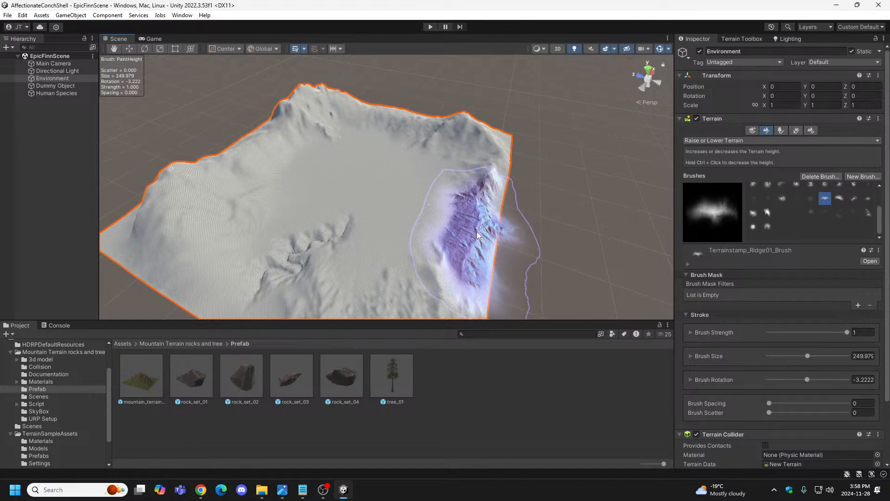
click(476, 231)
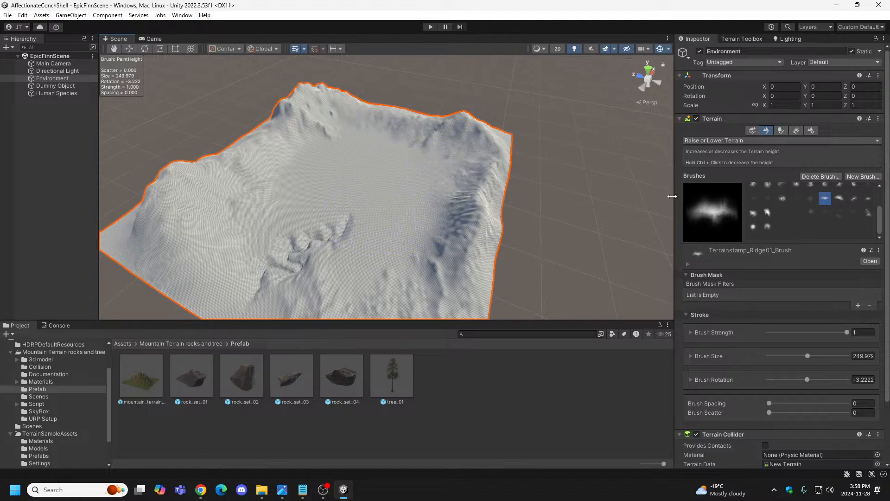
Undo the last height stamp on the side-edge ridge and redo it.
key(ctrl+z)
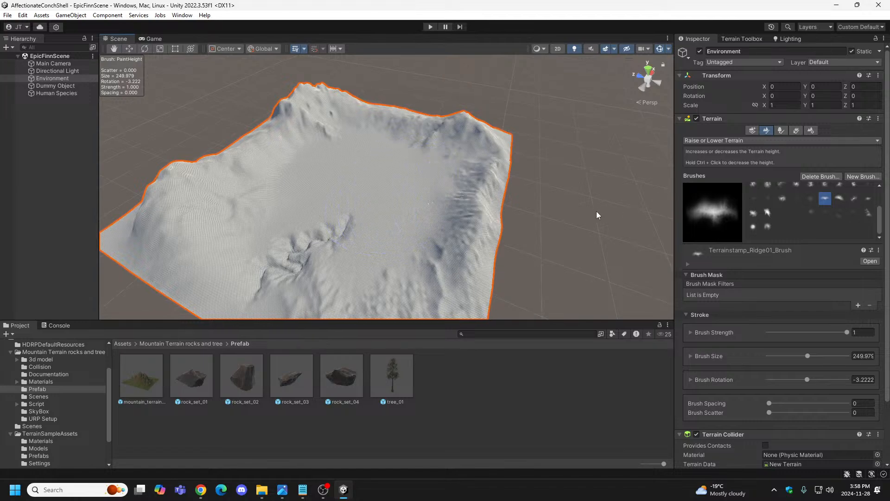
click(23, 15)
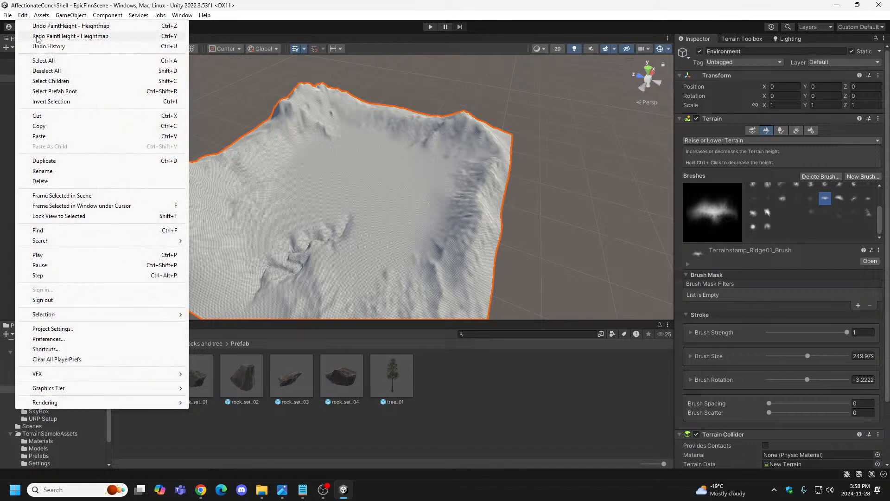
click(70, 36)
Select the Main Camera and play the scene briefly to check how the mountains look through it.
alt+drag(348, 160, 762, 139)
click(63, 65)
scroll(337, 168, up, 5)
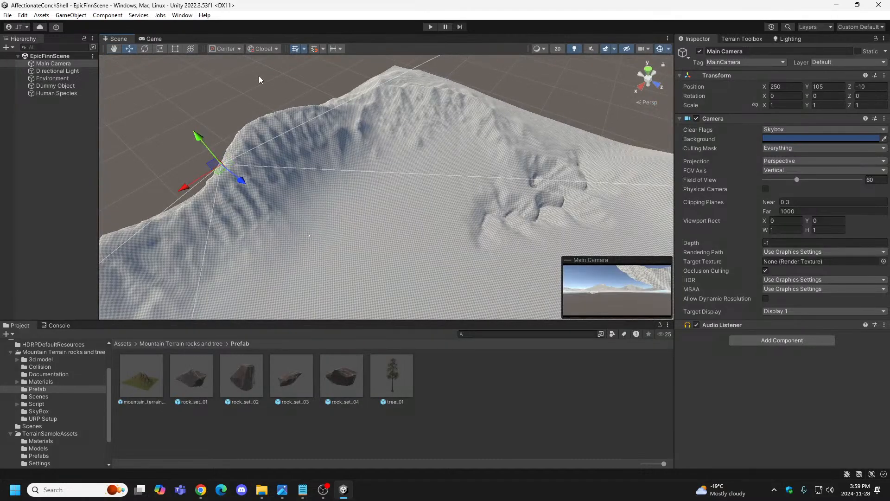
click(429, 27)
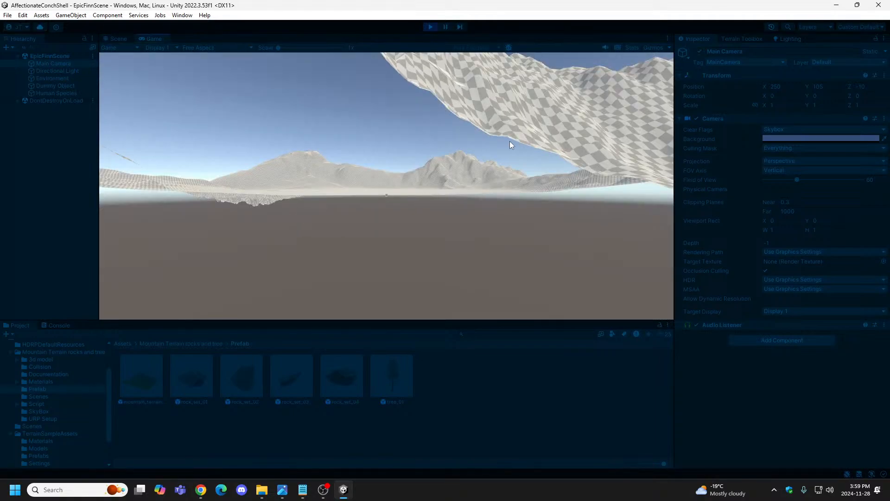
click(431, 27)
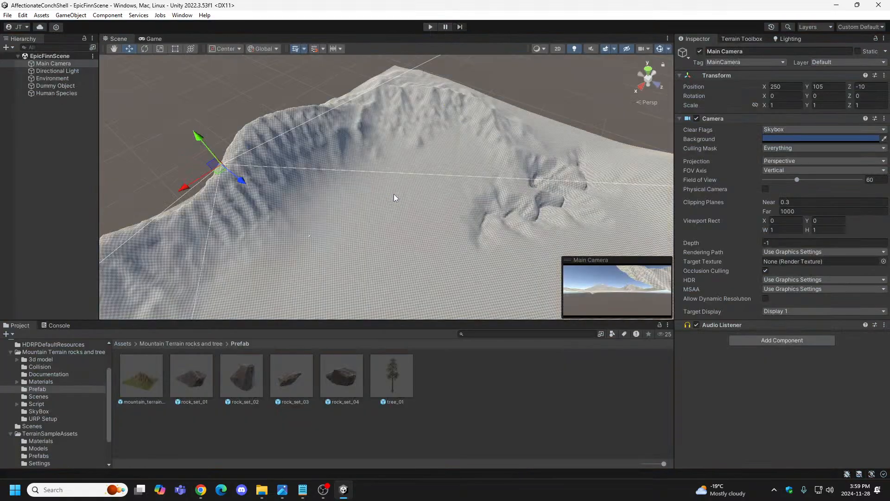
Move the Main Camera along the Z axis to 87.4, inside the terrain close behind the Dummy Object.
alt+drag(230, 186, 326, 166)
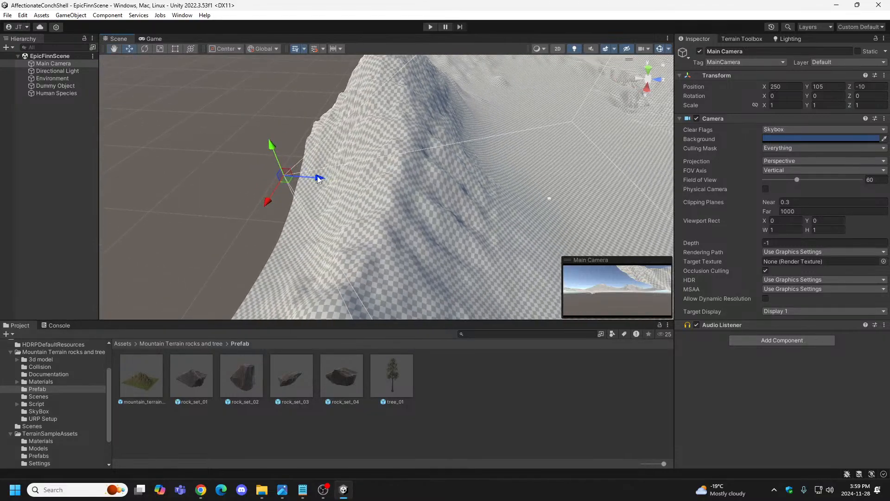
click(551, 199)
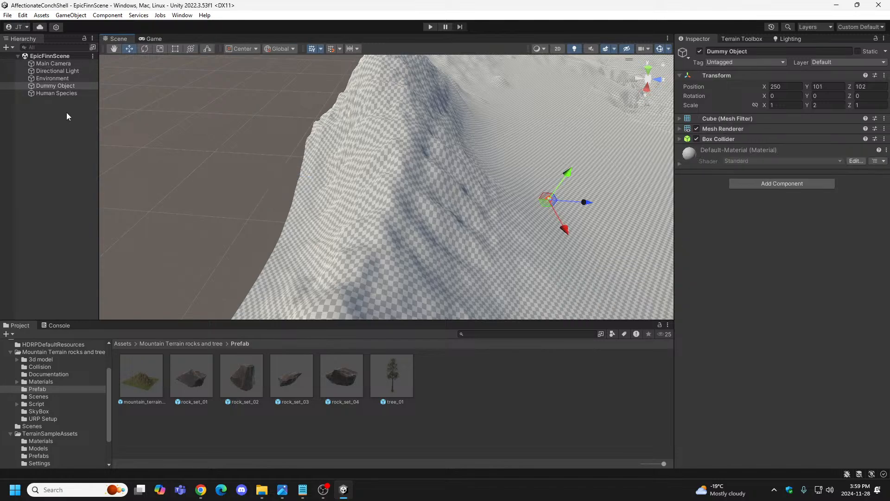
click(54, 63)
drag(318, 175, 597, 216)
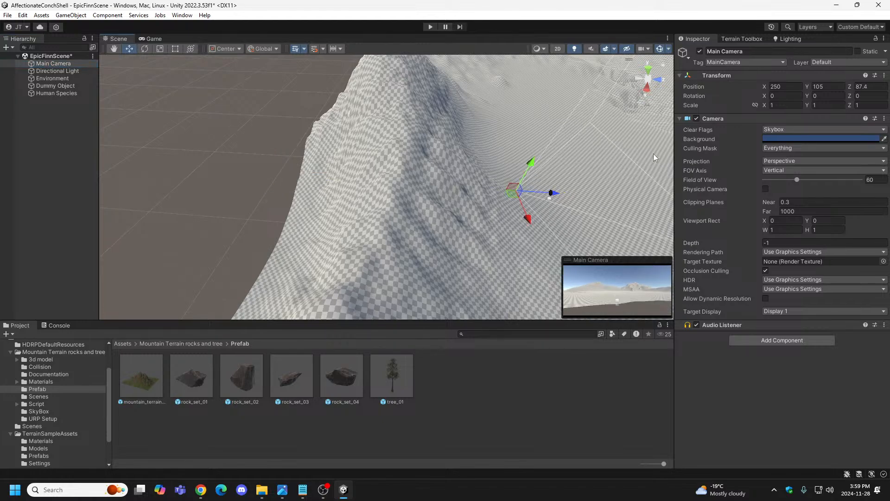
Play the scene briefly to check the moved camera's view, and examine the surrounding mountains at ground level.
click(427, 27)
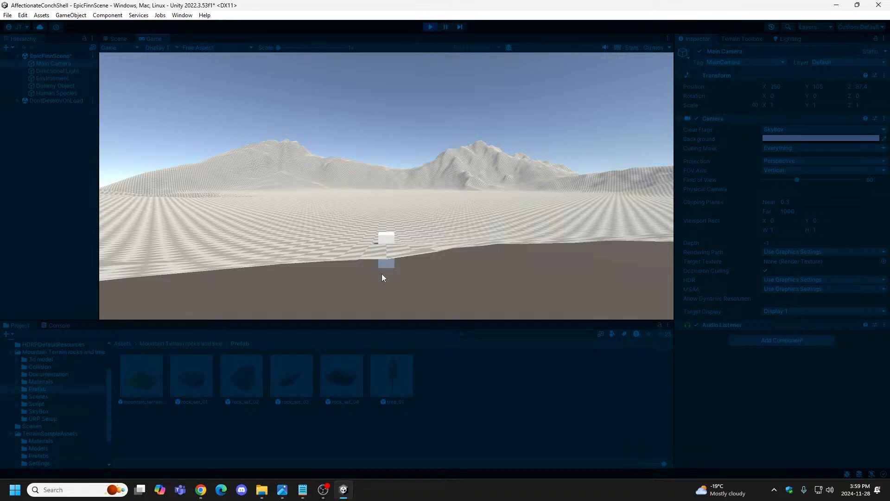
click(430, 27)
right_drag(535, 232, 524, 147)
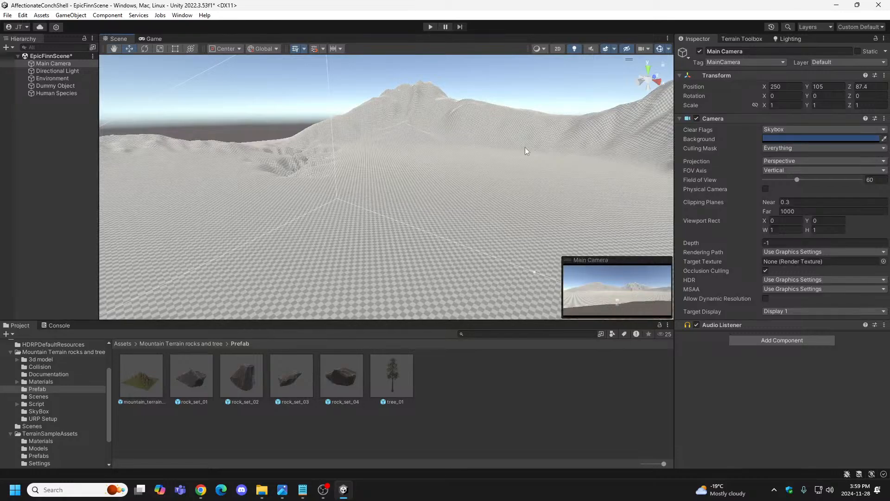
right_drag(513, 204, 196, 206)
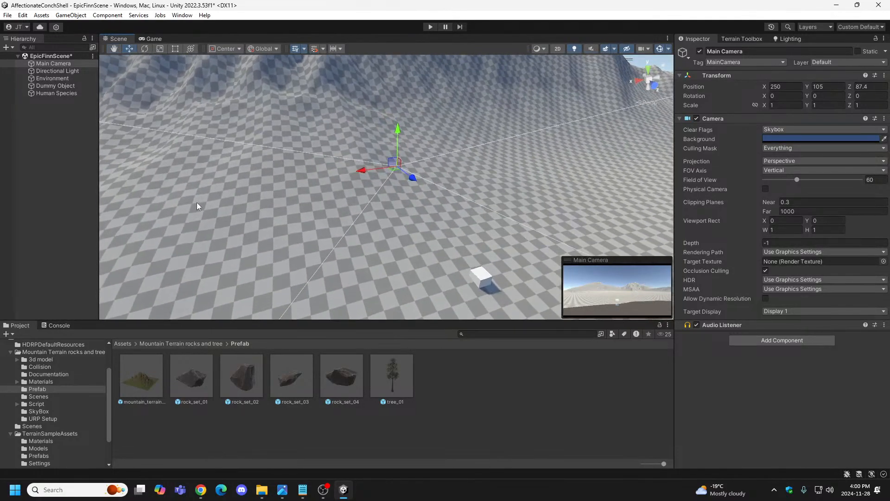
Select the Environment terrain's Raise or Lower Terrain tool and choose the Terrainstamp_Ridge03_Brush.
click(485, 282)
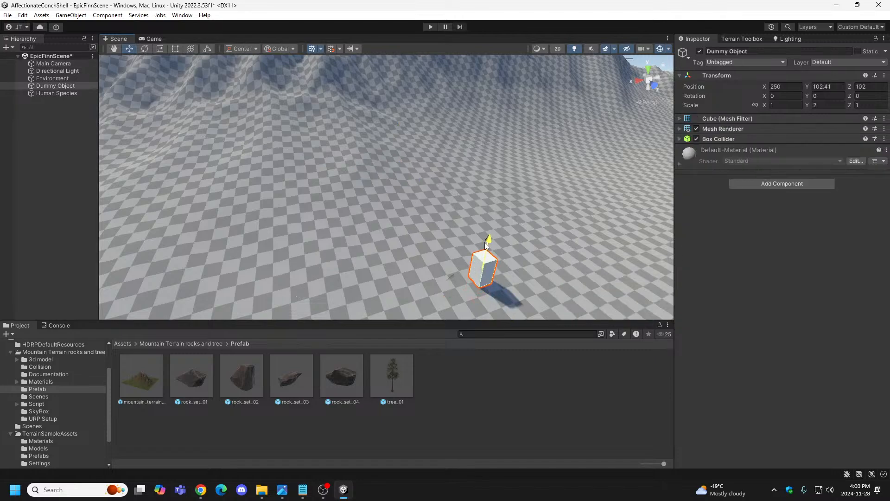
mouse_move(485, 242)
right_down()
mouse_move(657, 285)
mouse_move(579, 269)
mouse_move(612, 272)
mouse_move(348, 250)
mouse_move(506, 241)
mouse_move(488, 252)
right_up()
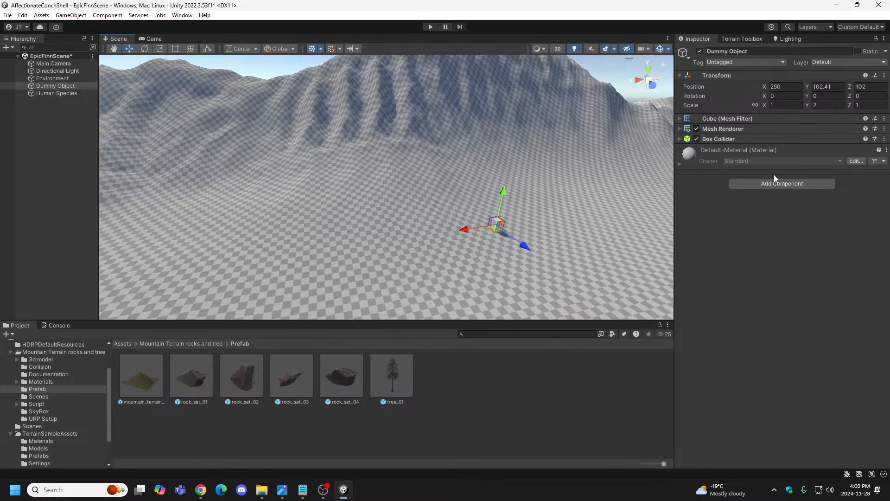
click(45, 78)
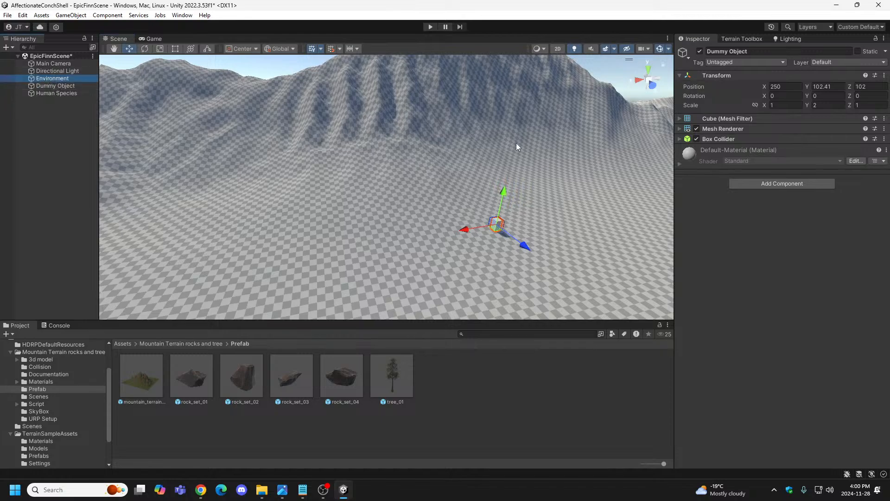
click(769, 131)
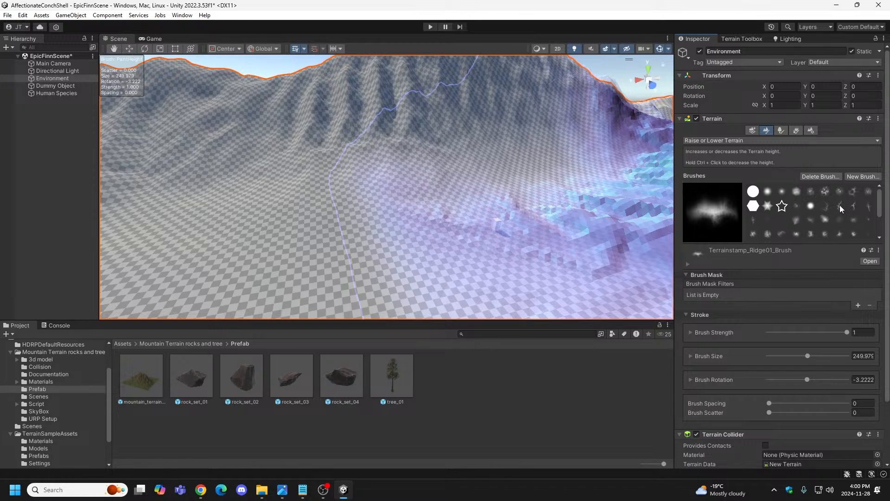
click(867, 207)
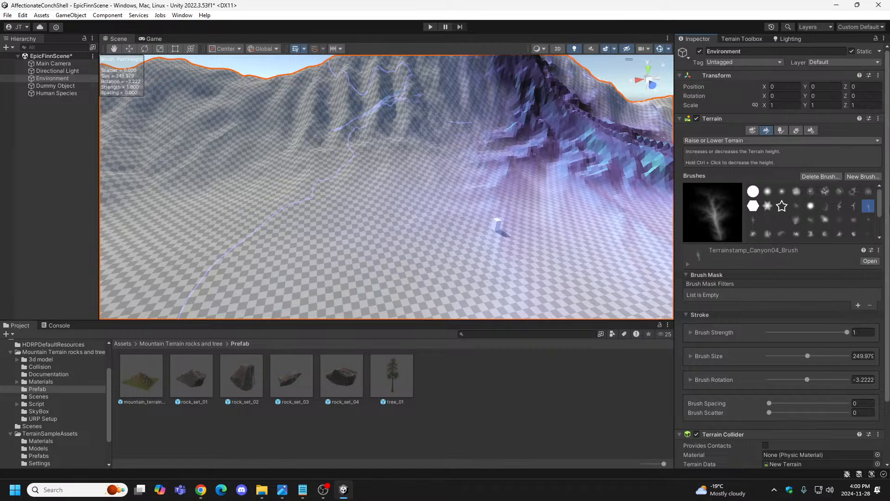
drag(882, 208, 883, 247)
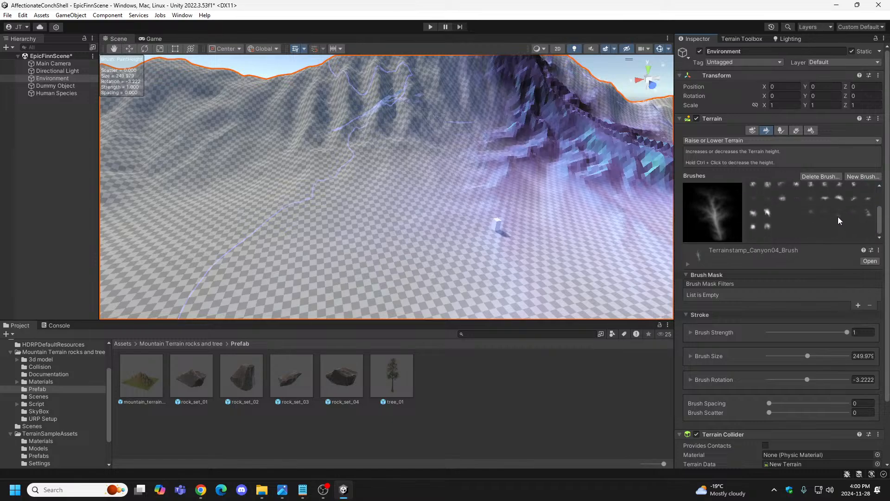
click(854, 199)
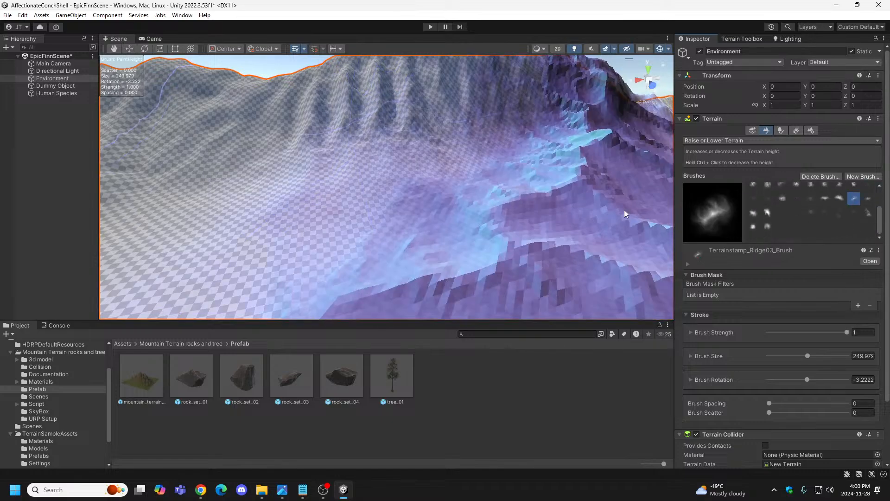
Reduce the ridge brush size to about 124, rotate it to about 88 degrees, and stamp peaks on the far-edge ridge.
drag(632, 208, 596, 187)
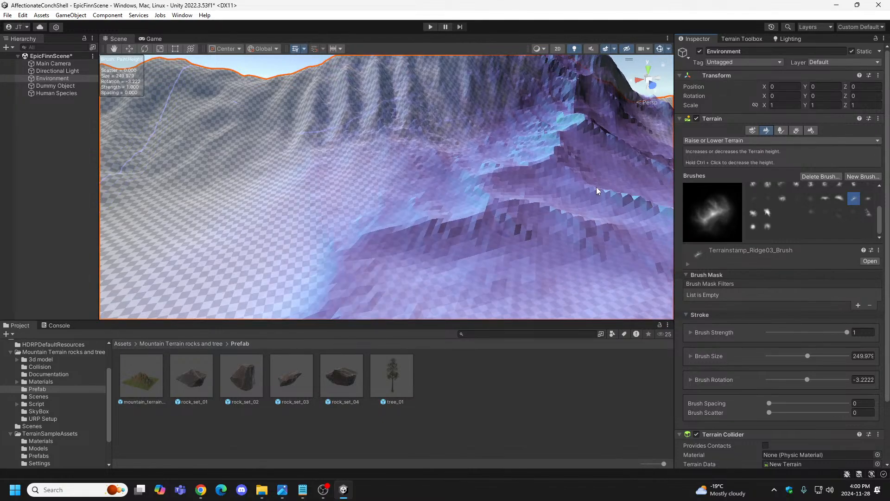
key(d)
key(s)
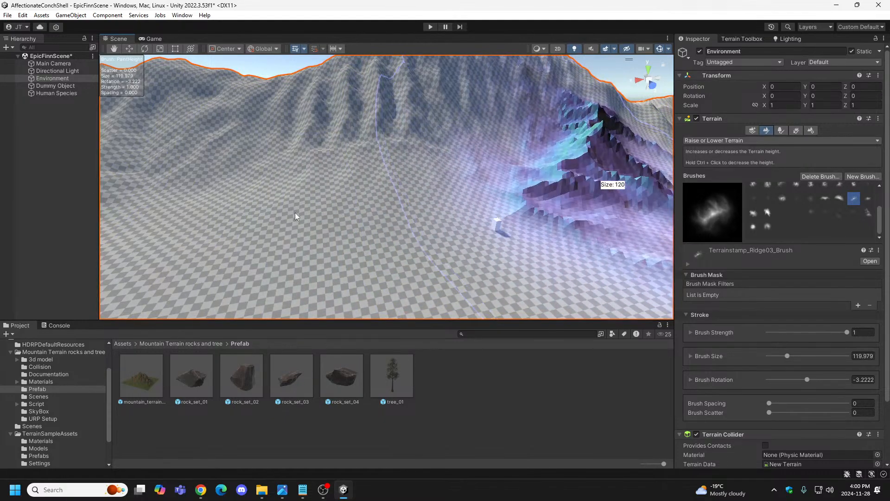
alt+drag(309, 213, 624, 246)
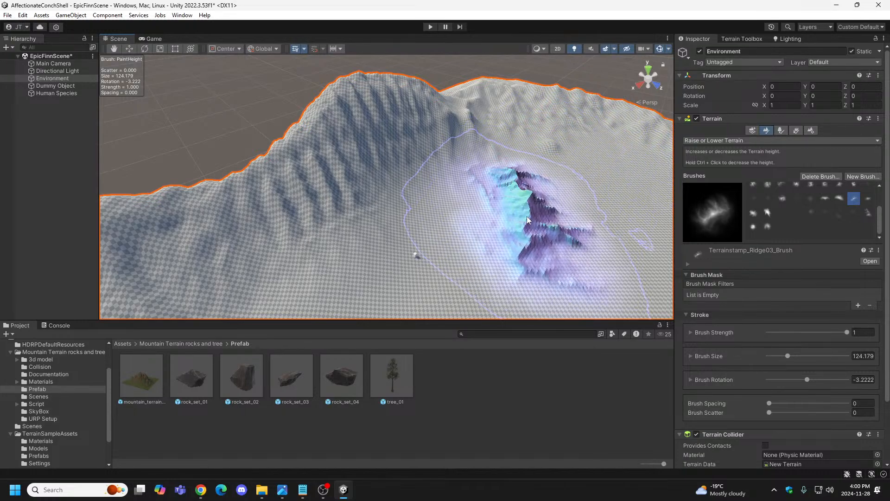
key(d)
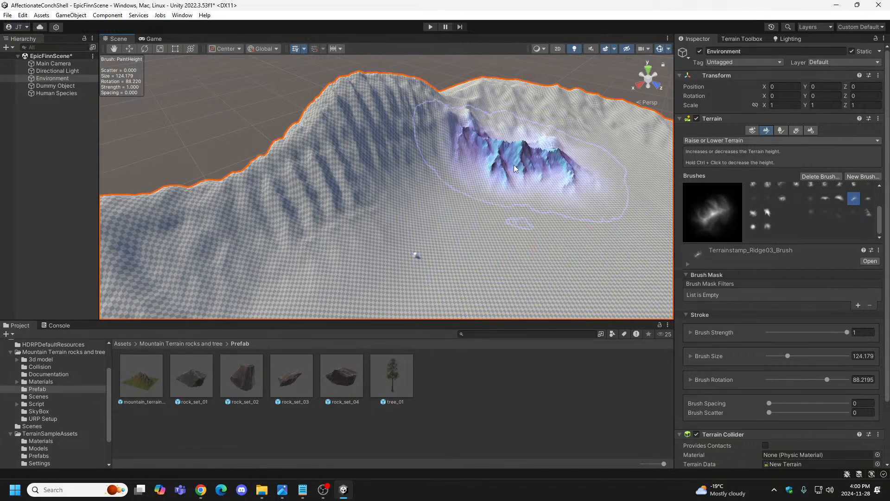
click(517, 104)
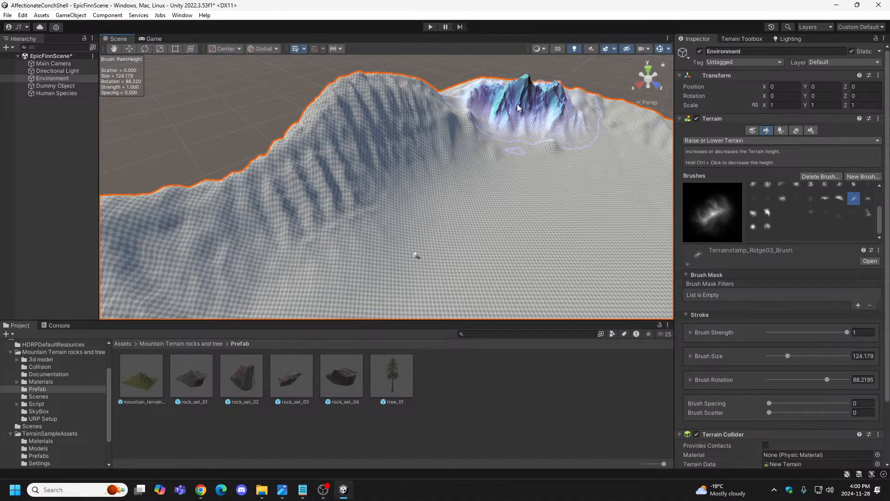
click(517, 105)
Choose the Terrainstamp_Mountain11_Brush and undo its trial stamps beside the edge ridge near the Dummy Object.
mouse_move(597, 195)
right_down()
mouse_move(631, 214)
mouse_move(581, 222)
mouse_move(607, 211)
mouse_move(619, 245)
mouse_move(620, 226)
right_up()
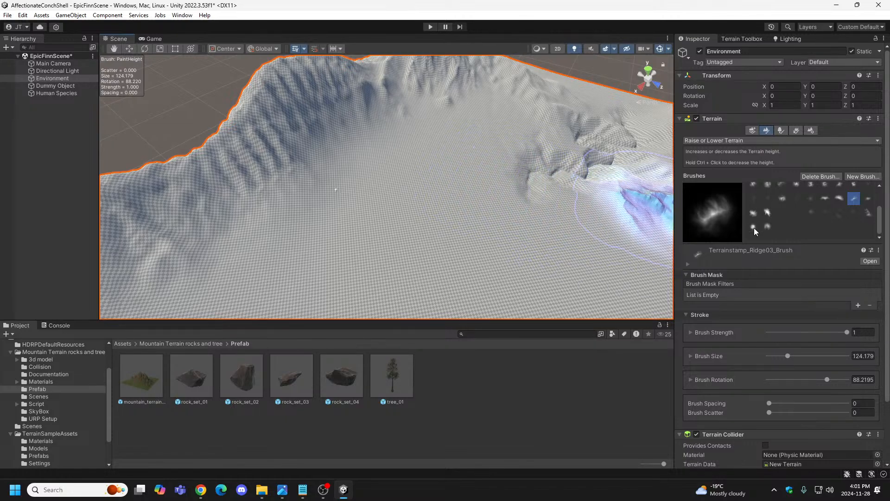
click(768, 198)
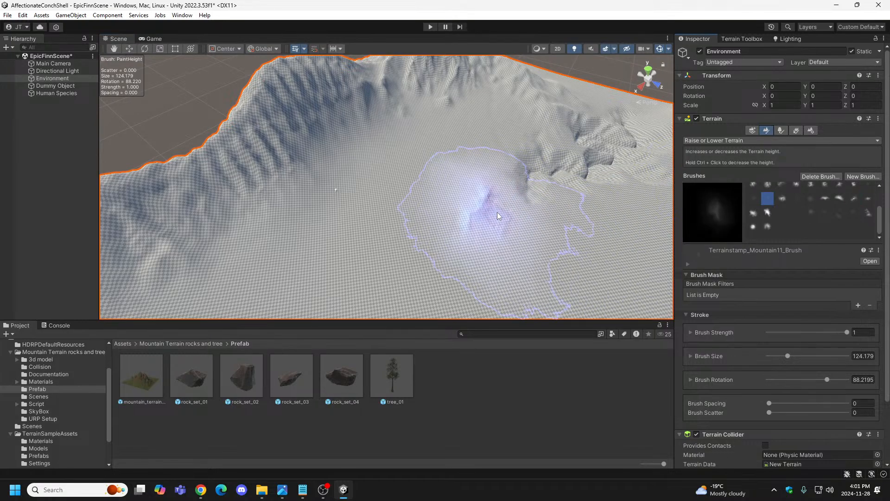
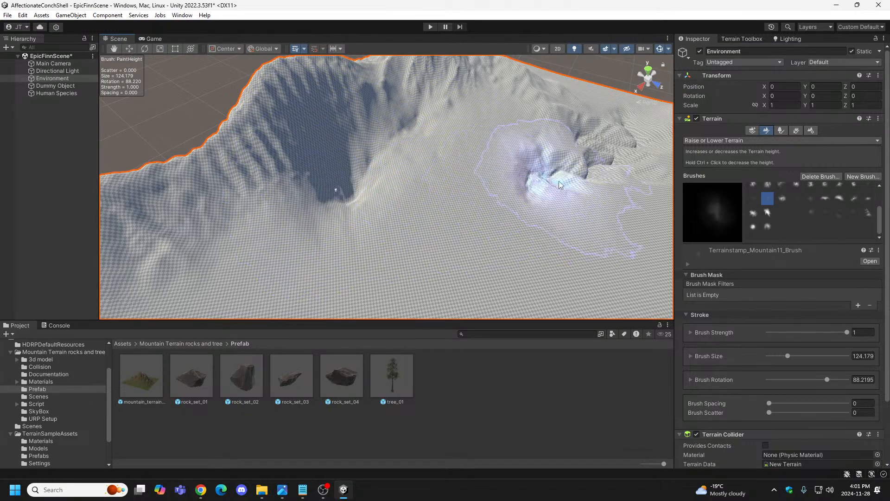
key(ctrl+z)
key(ctrl+z)
key(ctrl+z)
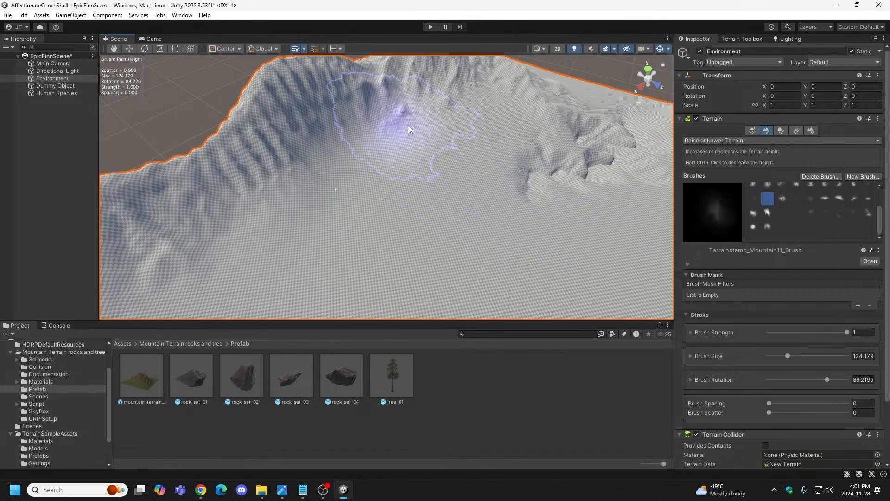
Try brushing the mountain stamp along the edge ridge's foot near the Dummy Object, and rotate the brush to about -31 degrees.
mouse_move(407, 126)
mouse_down()
mouse_move(316, 222)
mouse_move(242, 275)
mouse_up()
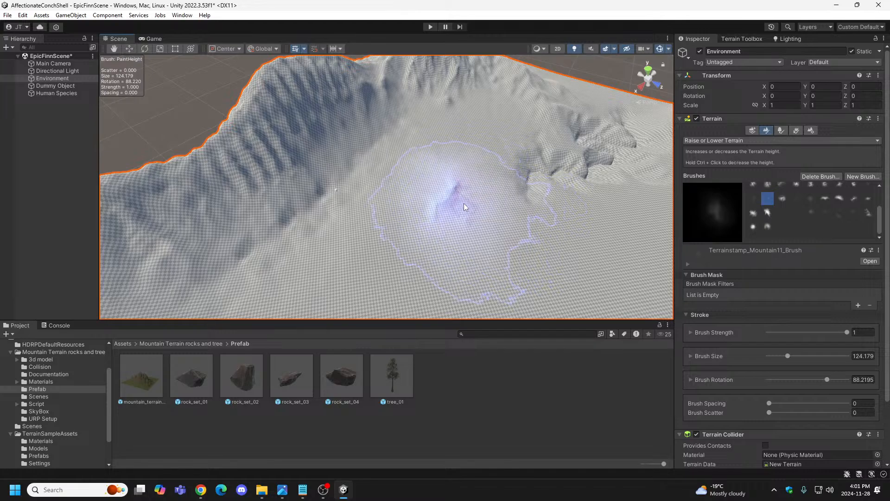
key(d)
mouse_move(463, 204)
right_down()
mouse_move(388, 233)
mouse_move(425, 204)
mouse_move(410, 207)
mouse_move(443, 214)
right_up()
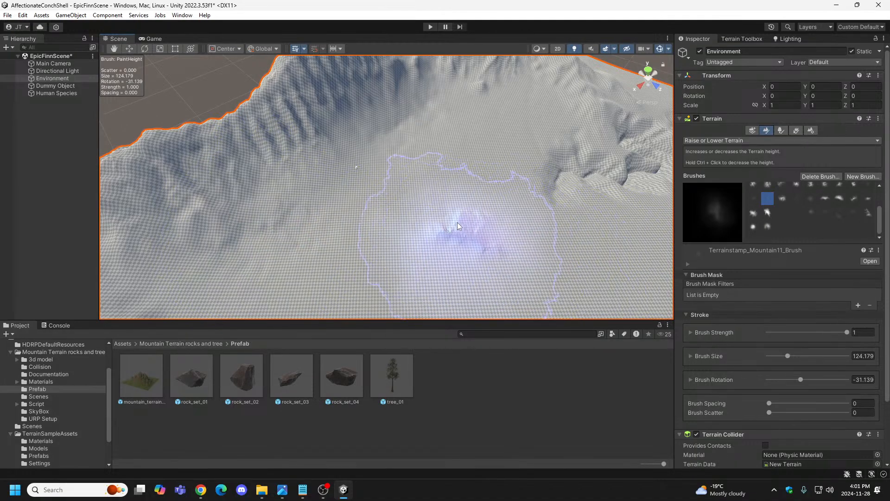
mouse_move(457, 221)
alt+mouse_down()
mouse_move(419, 227)
mouse_move(432, 219)
mouse_move(437, 193)
alt+mouse_up()
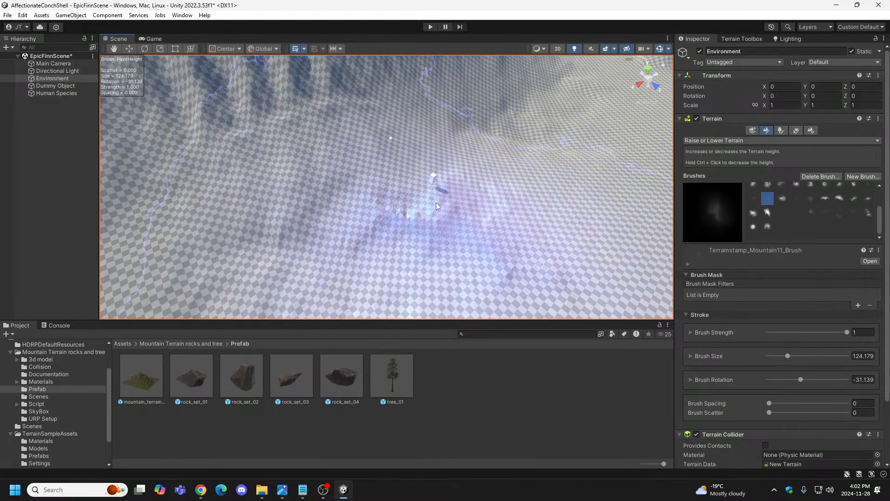
right_drag(344, 208, 409, 210)
Play the scene briefly twice to check the ground around the Dummy Object through the camera.
click(430, 27)
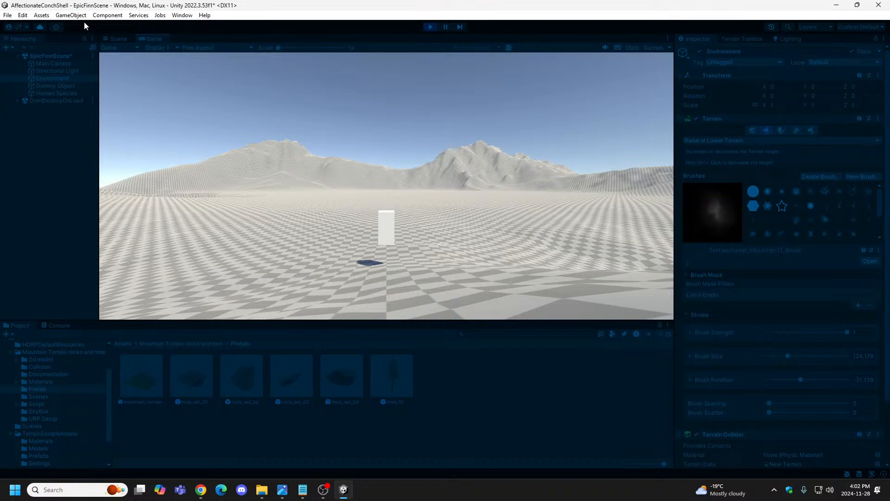
click(429, 27)
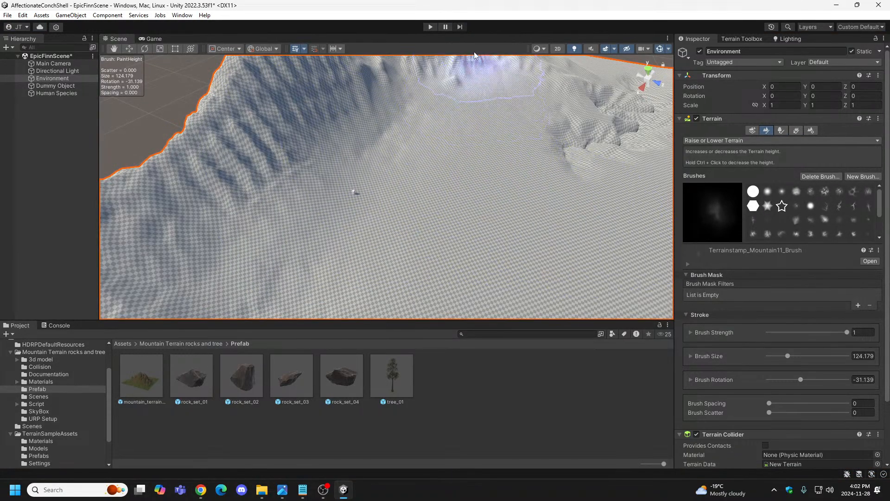
click(431, 26)
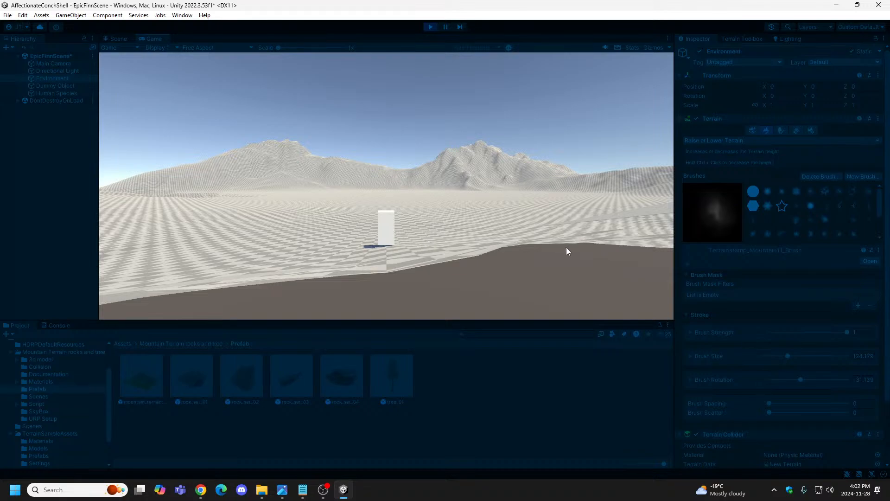
click(430, 27)
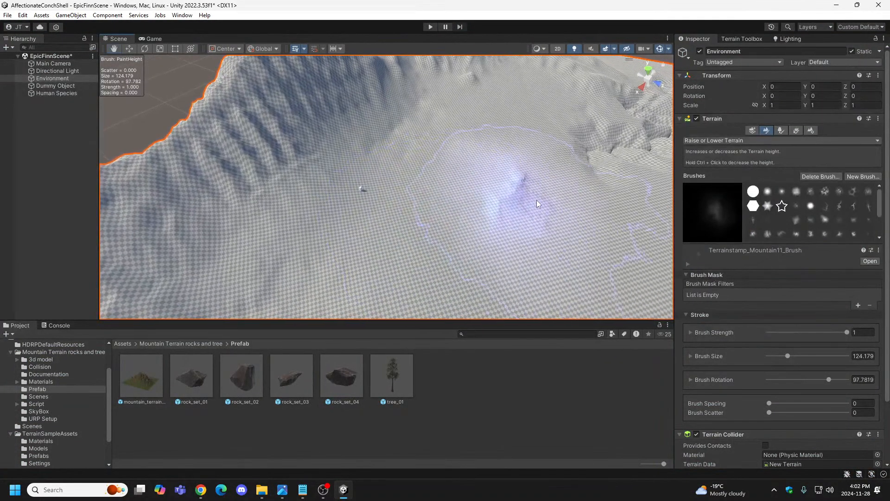
Frame the Dummy Object and move it along the Z axis to 121.5, farther into the terrain.
click(62, 63)
right_drag(436, 210, 217, 173)
click(246, 183)
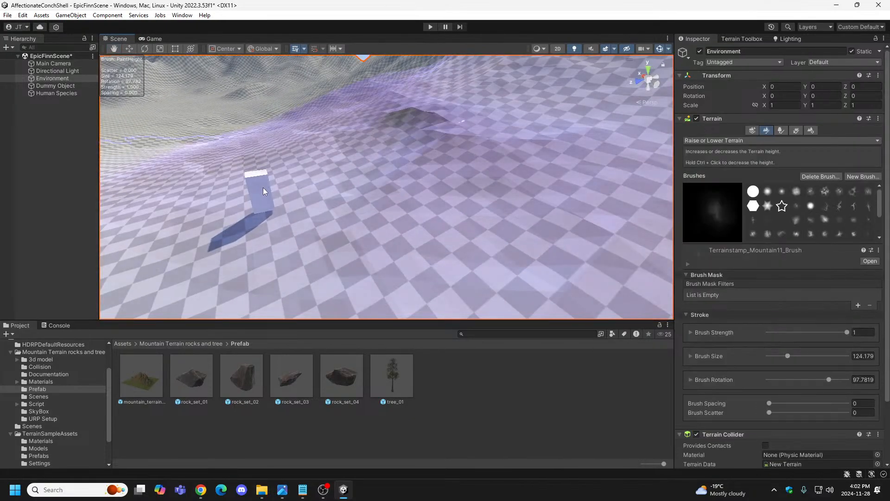
click(52, 62)
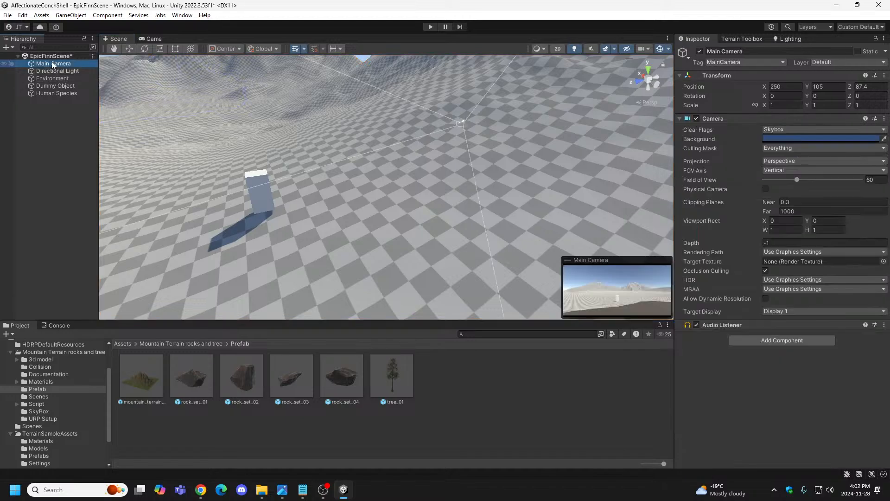
click(47, 87)
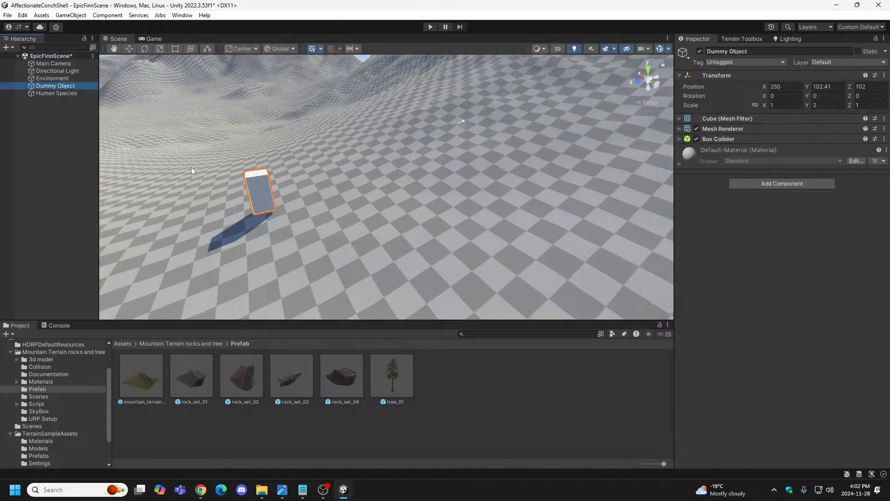
key(f)
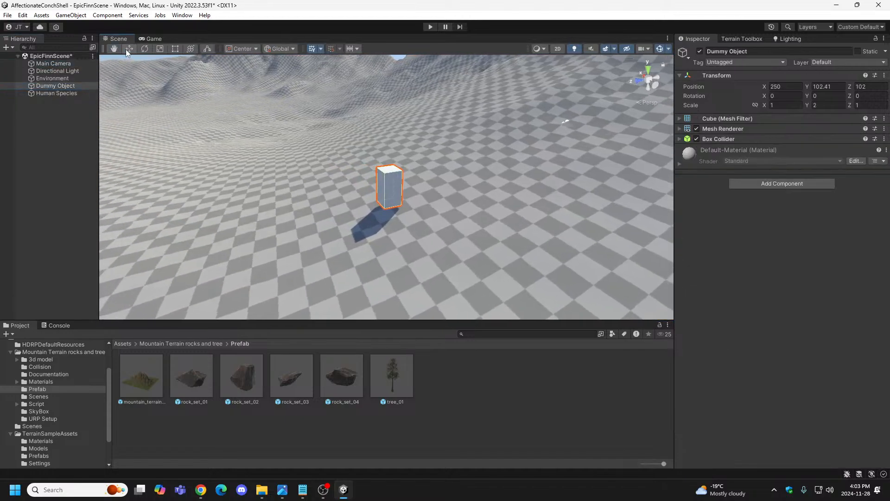
right_drag(247, 148, 288, 183)
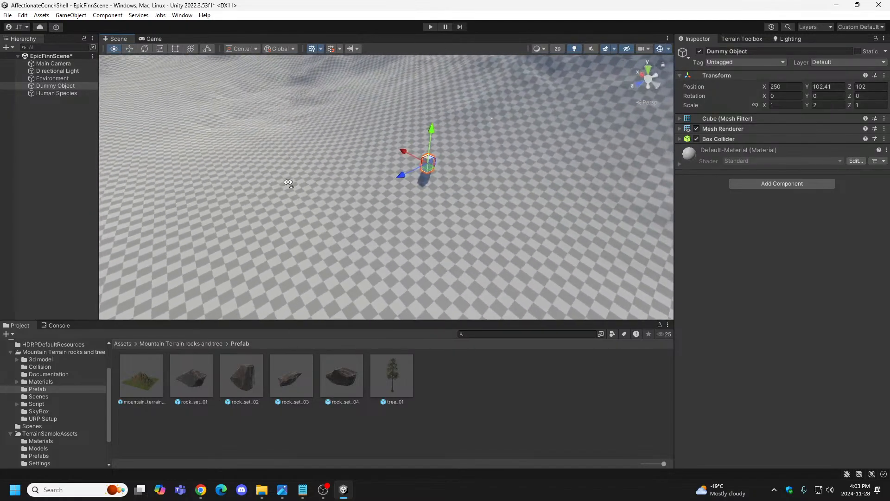
right_drag(392, 178, 325, 175)
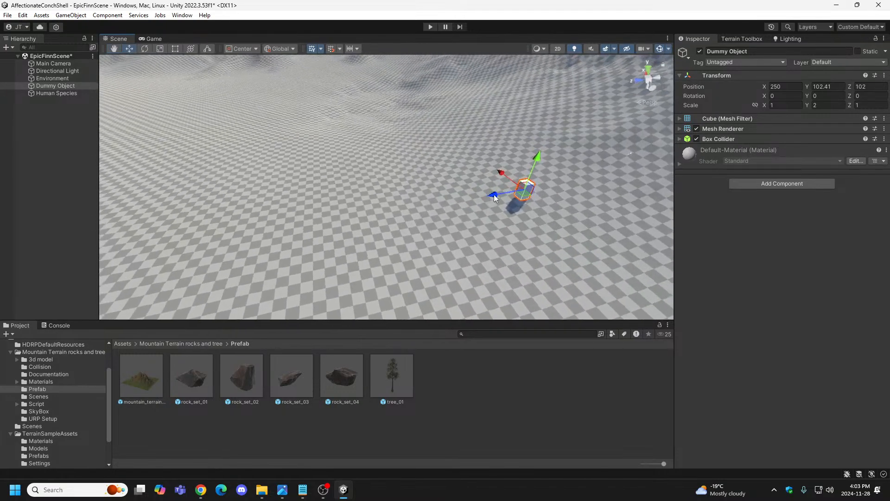
drag(494, 194, 320, 227)
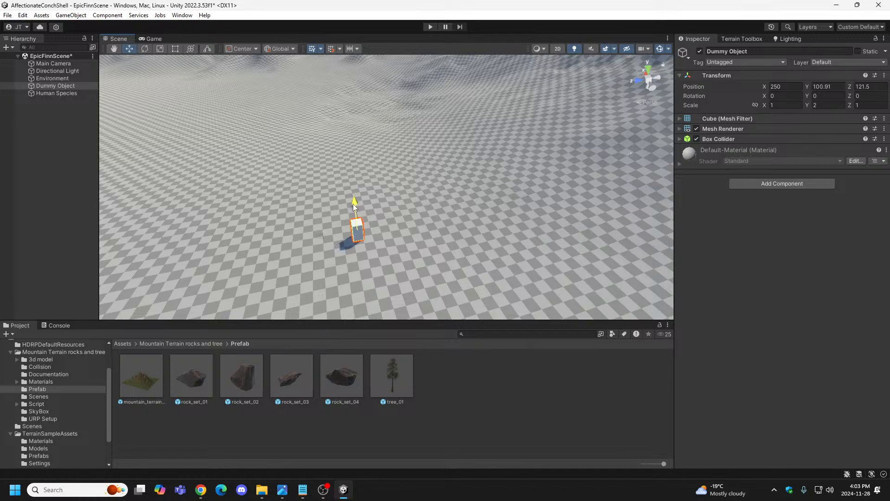
Adjust the Dummy Object's height to Y 100.91 so that its base rests on the terrain surface.
drag(352, 204, 352, 205)
alt+drag(411, 229, 275, 197)
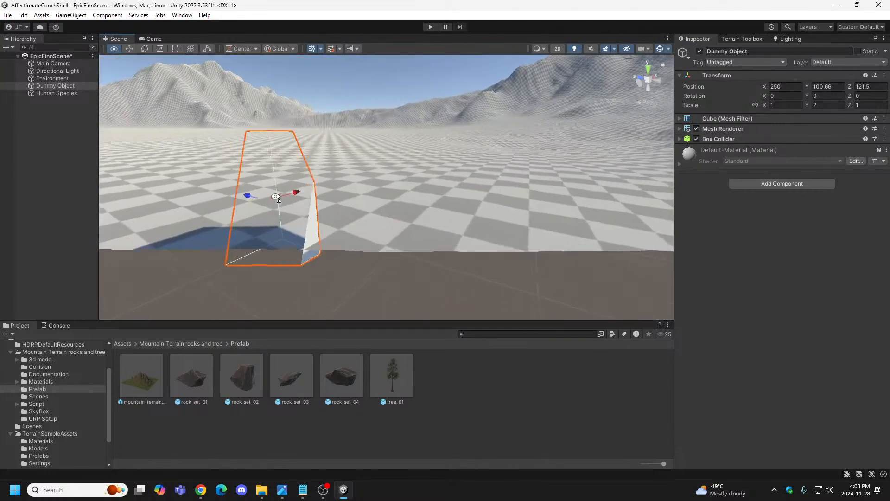
key(s)
right_drag(275, 197, 226, 206)
key(a)
key(w)
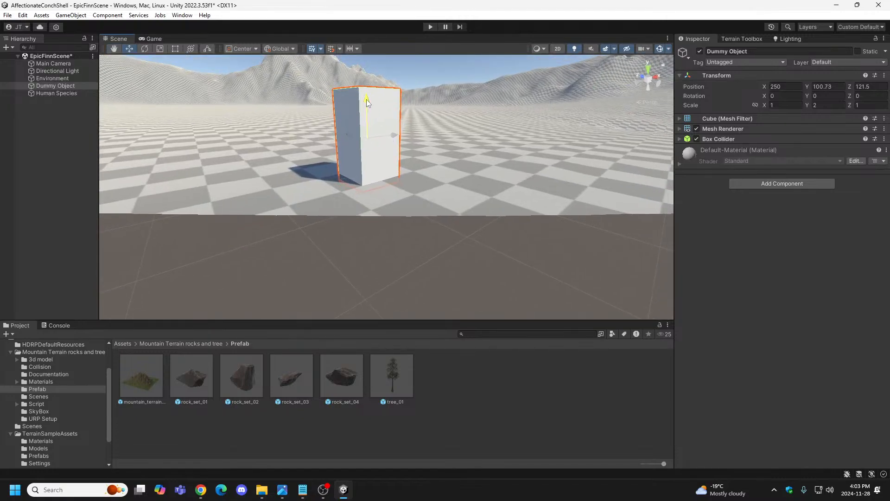
drag(367, 92, 366, 90)
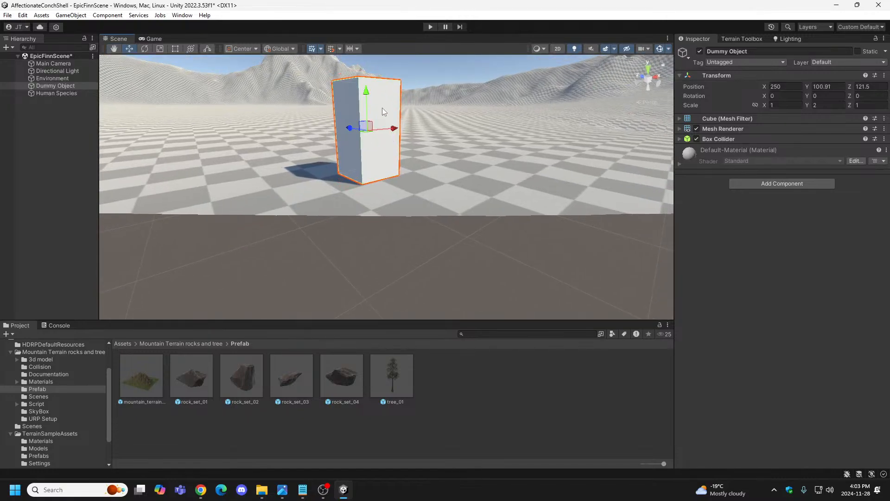
Compare the placement of the Main Camera and the Dummy Object on the terrain by selecting each of them in turn.
key(a)
right_drag(394, 120, 729, 141)
key(e)
key(s)
click(55, 63)
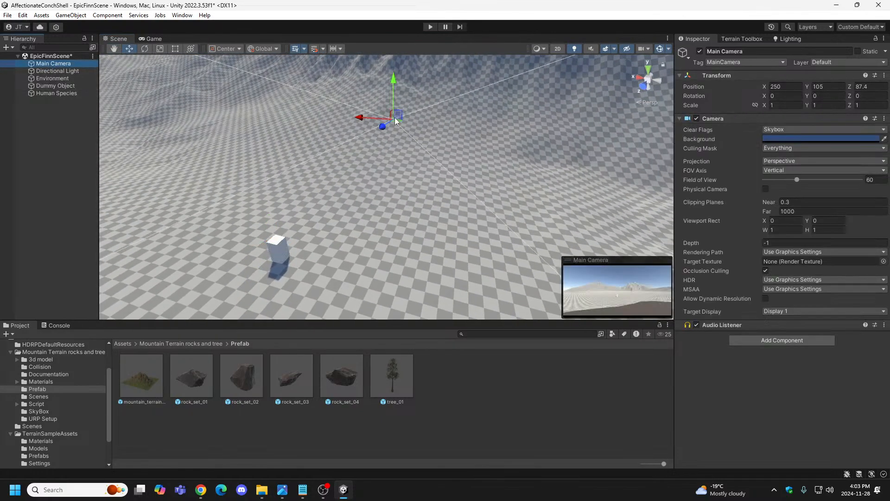
click(277, 254)
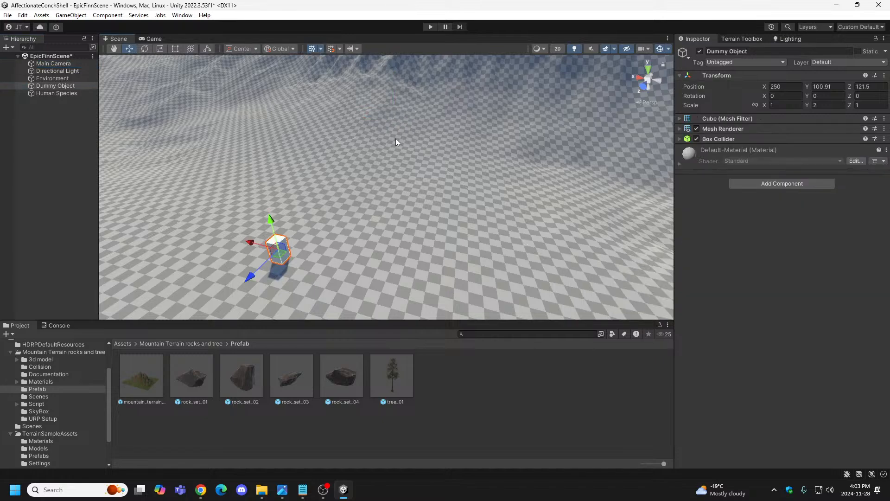
click(54, 64)
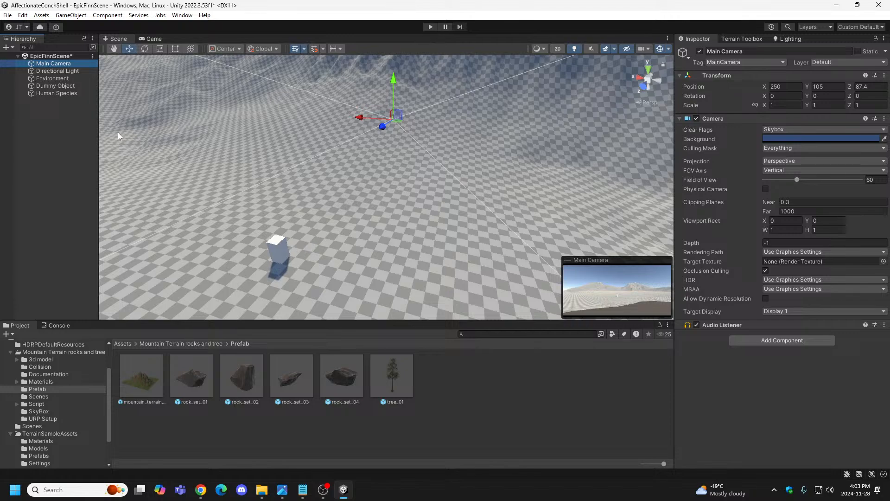
click(62, 87)
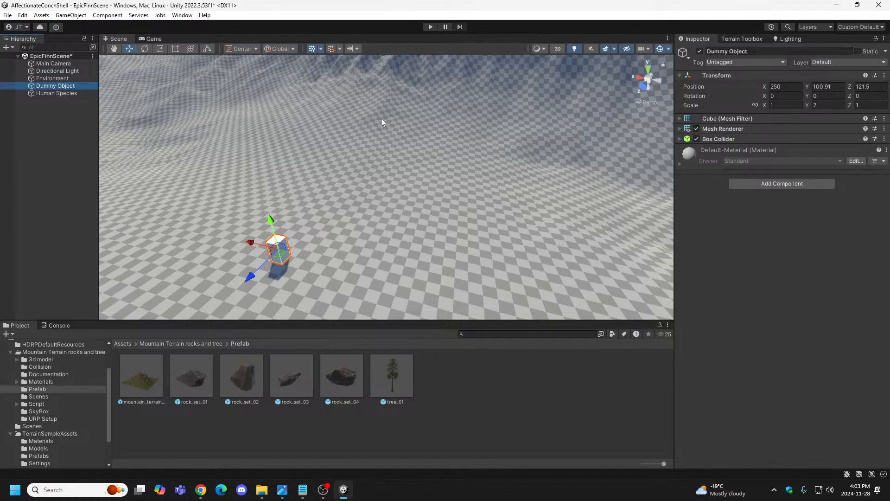
Play the scene briefly to check the Dummy Object's framing against the mountains, and select the Main Camera.
click(430, 26)
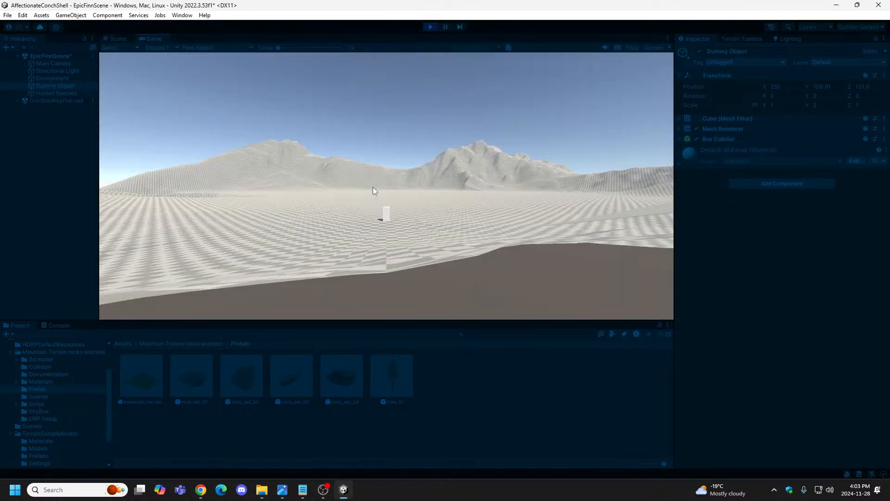
click(429, 27)
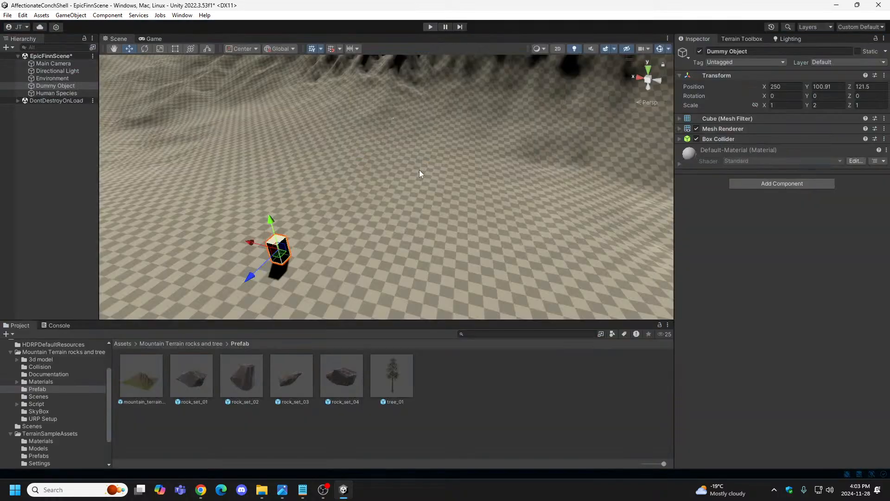
click(63, 63)
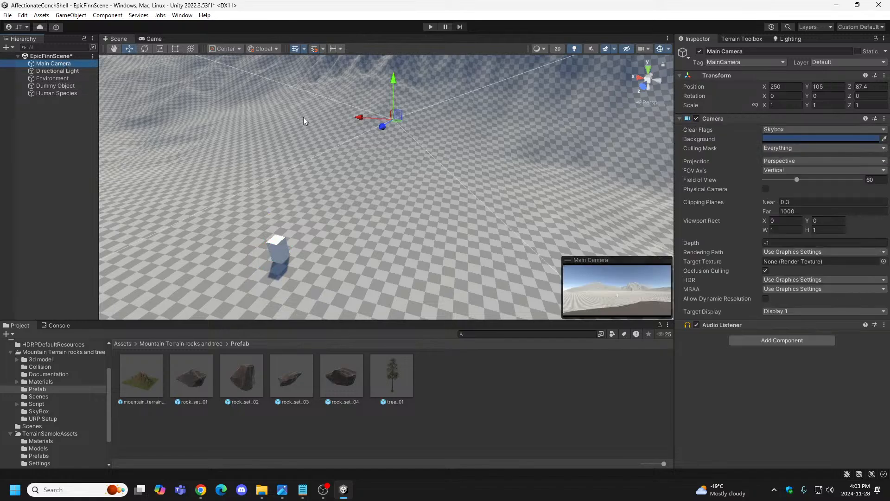
Set up Raise or Lower Terrain on the Environment with Terrainstamp_Ridgeedge01_Brush, rotated to about 5.7 degrees and sized to about 157.
right_drag(379, 129, 229, 117)
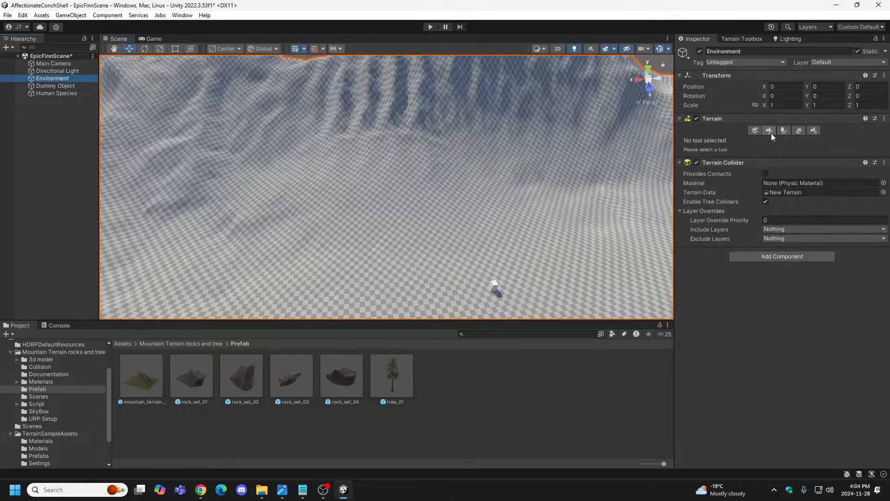
click(771, 132)
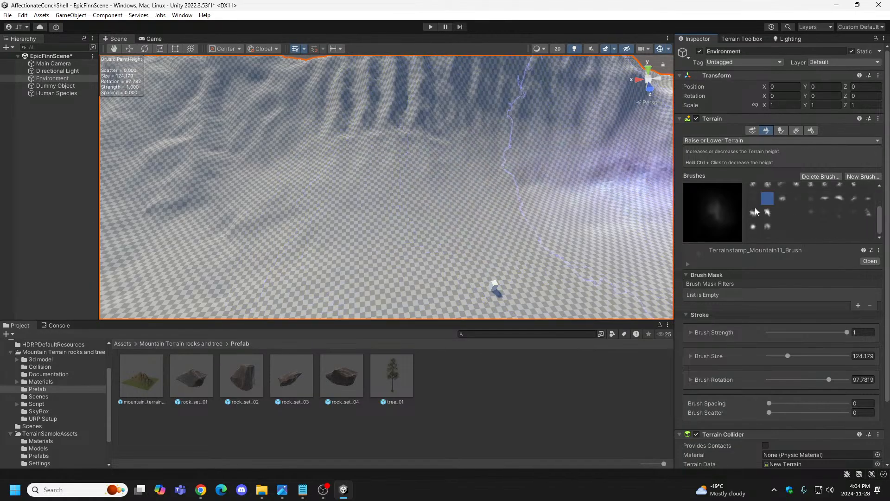
click(781, 213)
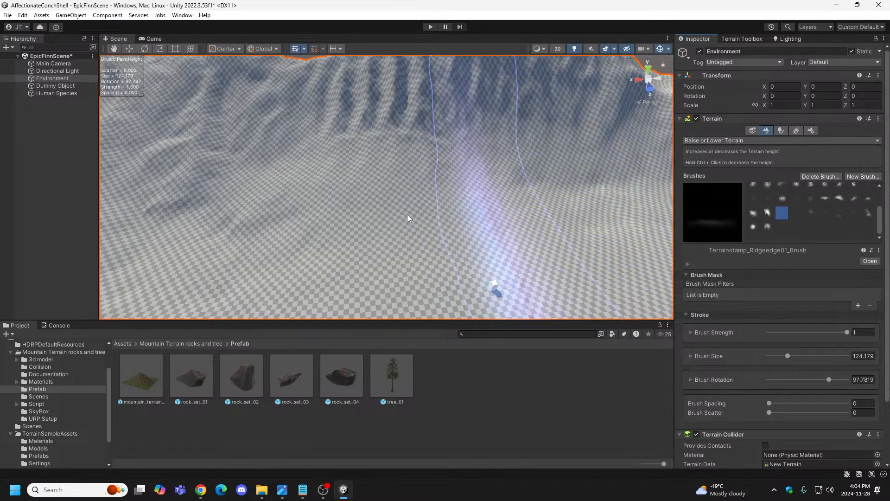
key(d)
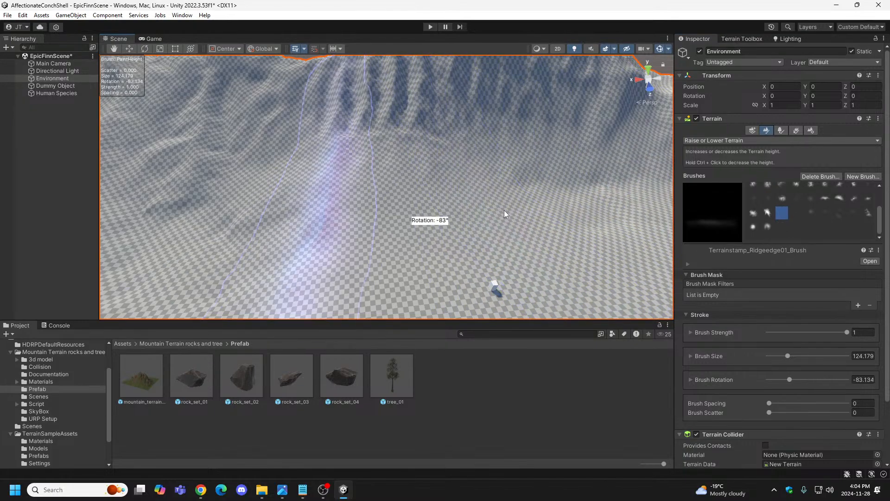
key(d)
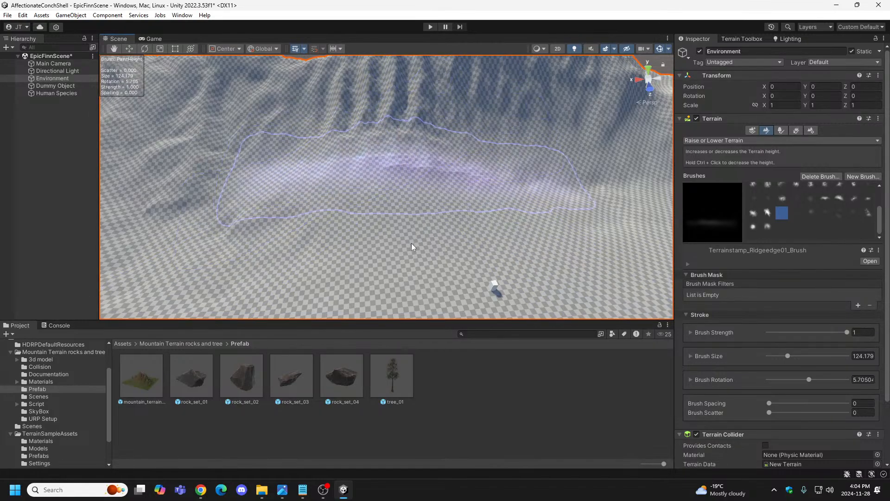
key(a)
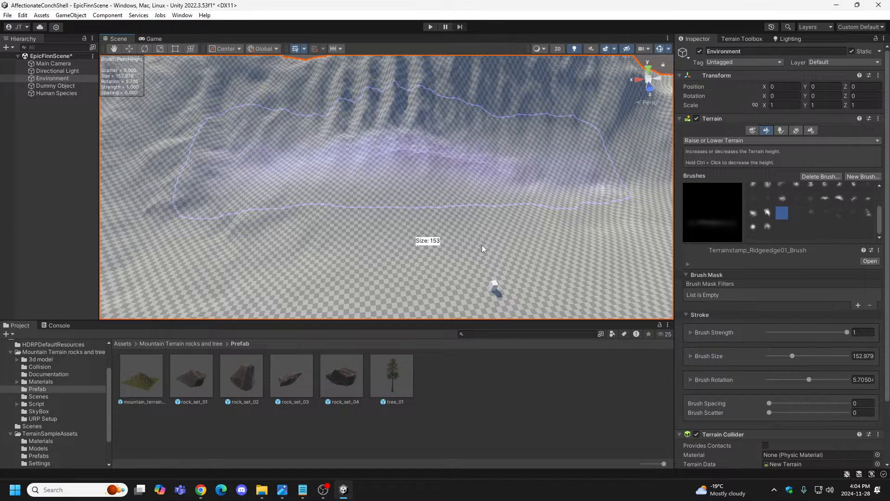
key(a)
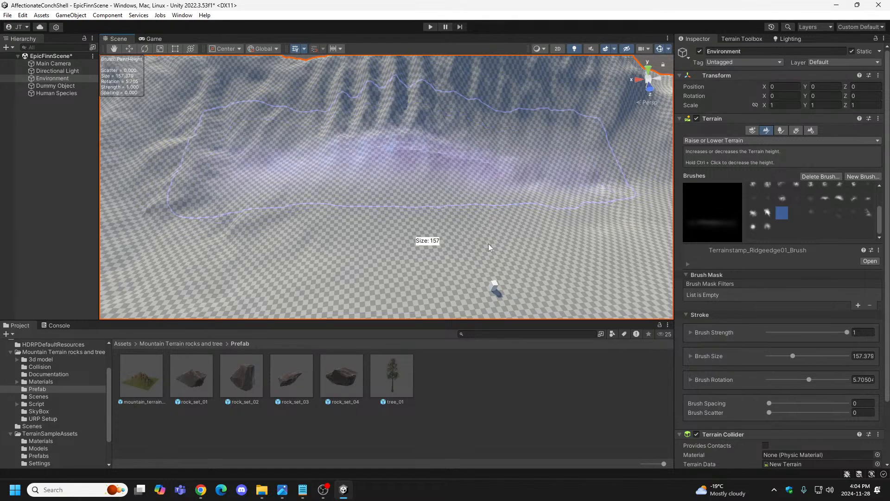
Rotate the ridge-edge brush to about -174 degrees and size it to about 149 along the foot of the tall mountain.
key(d)
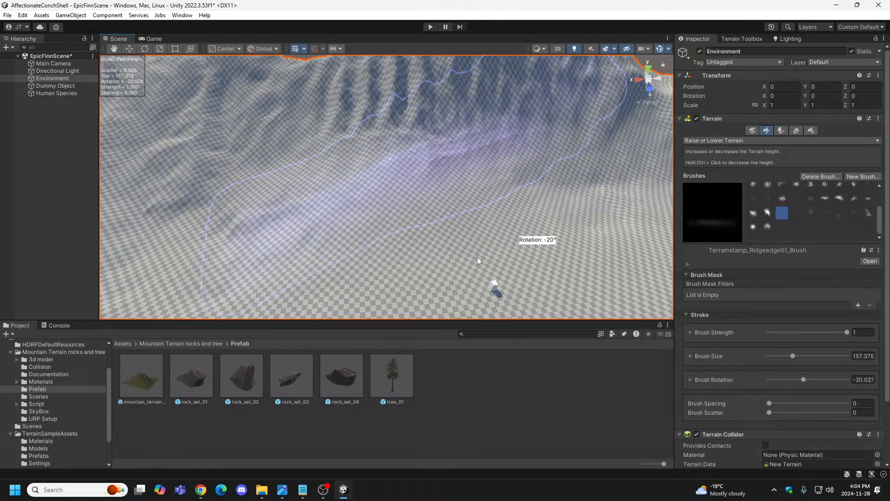
key(d)
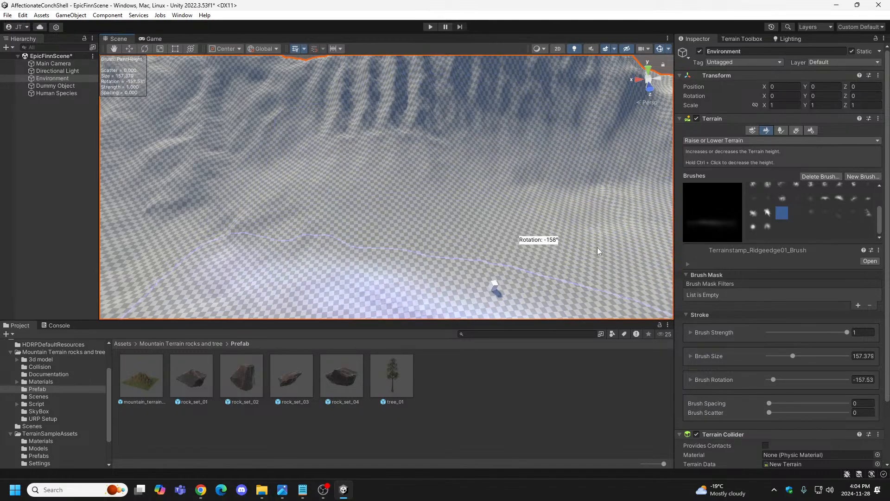
key(a)
alt+drag(593, 250, 585, 223)
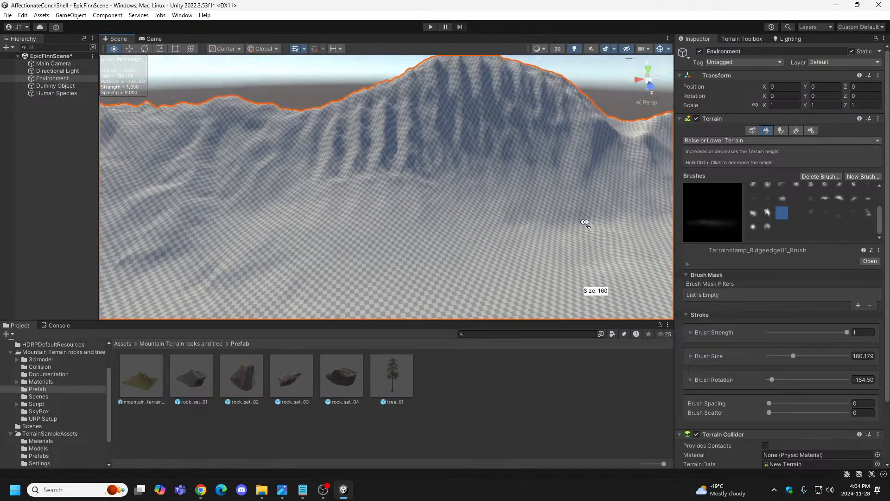
mouse_move(585, 222)
right_down()
mouse_move(579, 278)
mouse_move(578, 270)
mouse_move(695, 252)
mouse_move(543, 258)
mouse_move(536, 227)
right_up()
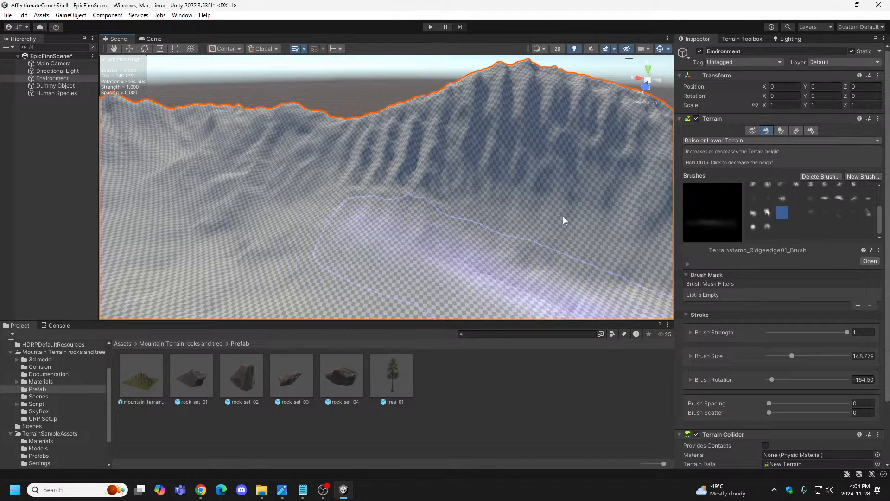
key(d)
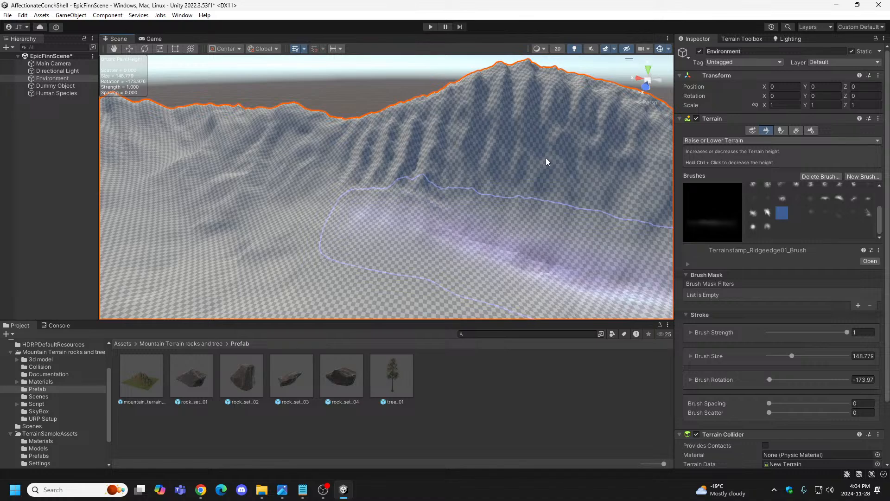
mouse_move(485, 265)
right_down()
mouse_move(572, 302)
mouse_move(485, 257)
right_up()
key(a)
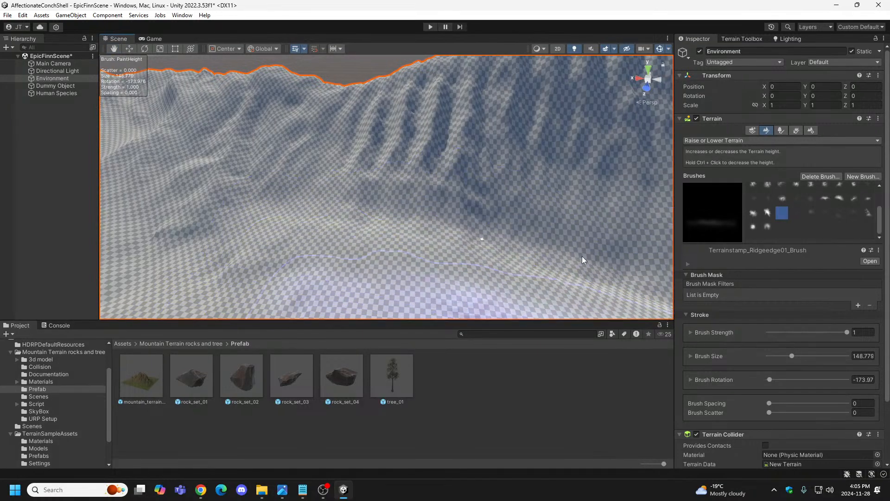
Stamp ridges on the slopes surrounding the flat ground with Terrainstamp_Ridge06_Brush.
mouse_move(582, 256)
right_down()
mouse_move(641, 280)
mouse_move(687, 284)
mouse_move(642, 313)
mouse_move(648, 316)
mouse_move(563, 326)
mouse_move(468, 320)
mouse_move(411, 302)
mouse_move(703, 288)
mouse_move(353, 259)
mouse_move(457, 251)
mouse_move(755, 255)
mouse_move(484, 264)
mouse_move(765, 262)
mouse_move(682, 269)
mouse_move(138, 241)
mouse_move(185, 226)
mouse_move(497, 206)
mouse_move(552, 246)
mouse_move(632, 269)
right_up()
key(s)
key(d)
key(w)
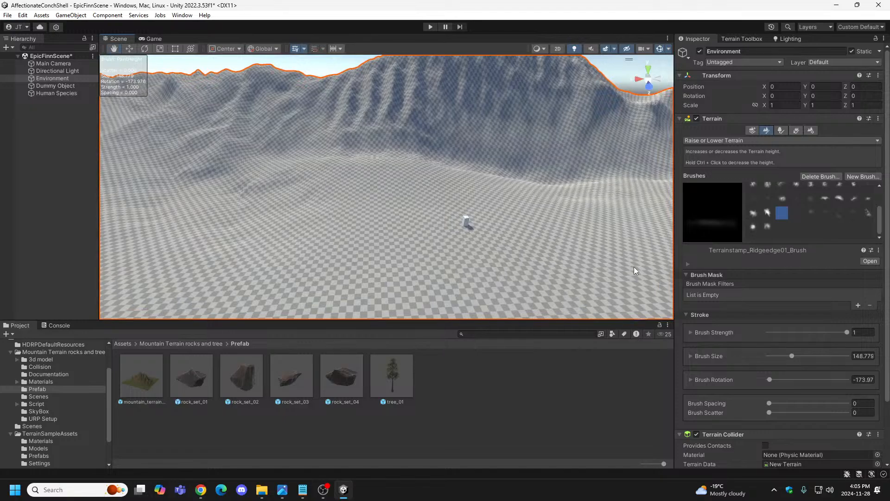
click(767, 213)
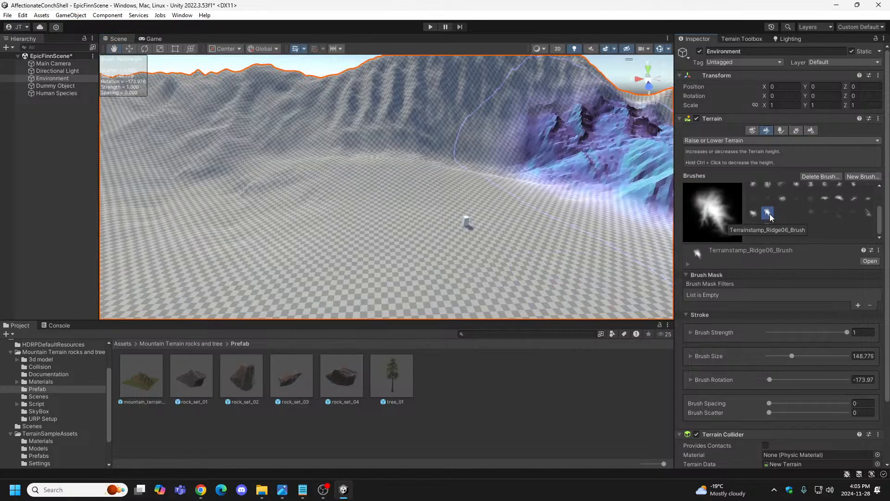
mouse_move(447, 219)
mouse_down()
mouse_move(387, 219)
mouse_move(429, 216)
mouse_move(403, 250)
mouse_move(397, 278)
mouse_move(310, 248)
mouse_move(279, 215)
mouse_move(220, 182)
mouse_move(203, 261)
mouse_move(211, 200)
mouse_up()
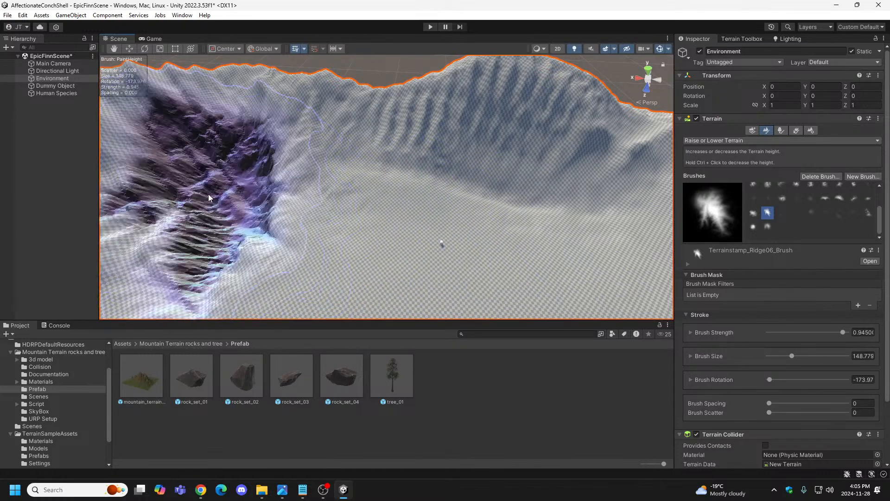
mouse_move(500, 231)
mouse_down()
mouse_move(541, 232)
mouse_move(534, 234)
mouse_up()
mouse_move(452, 253)
alt+mouse_down()
mouse_move(522, 229)
mouse_move(658, 230)
alt+mouse_up()
Raise further ridges on the surrounding mountain slopes with Terrainstamp_Ridge05_Brush.
click(753, 212)
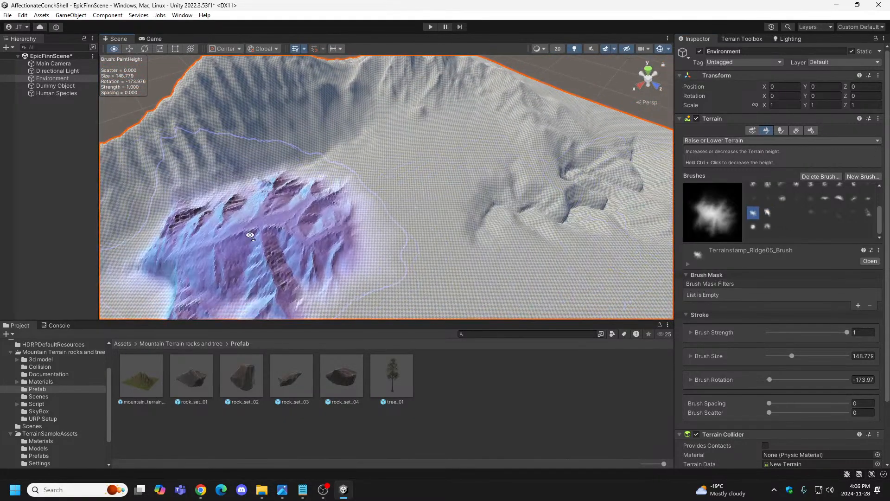
alt+drag(236, 241, 91, 219)
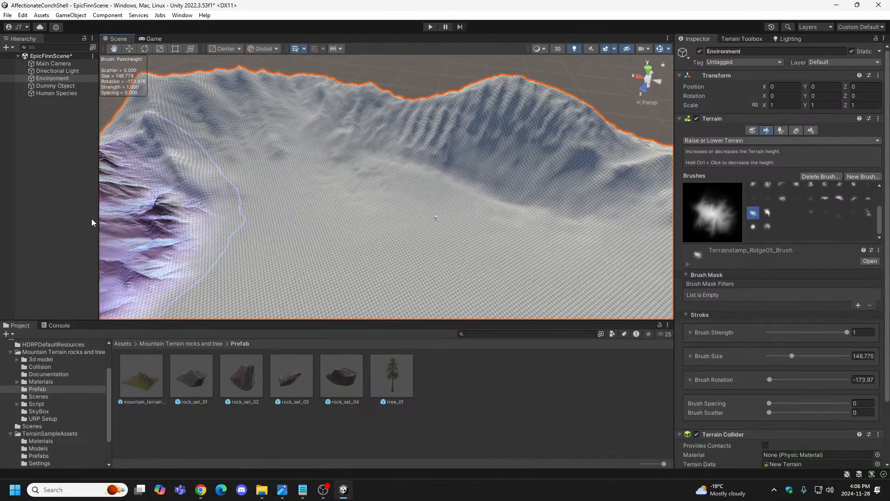
click(315, 169)
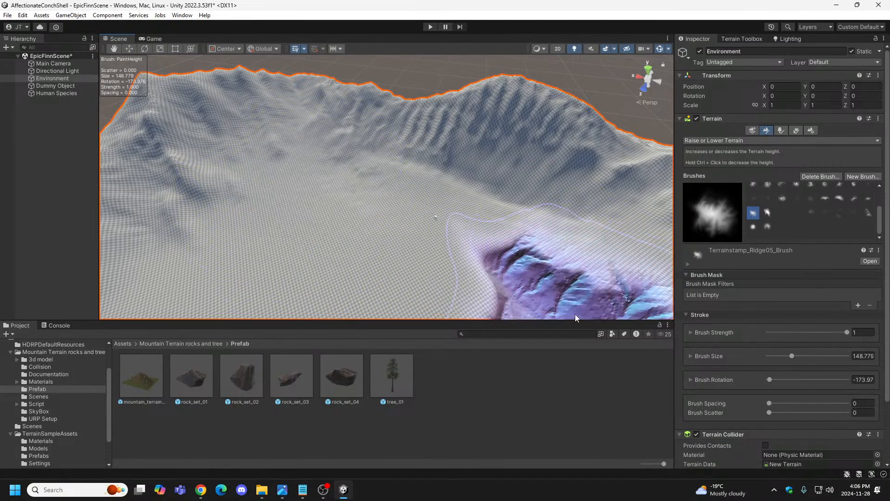
click(299, 178)
alt+drag(300, 177, 356, 242)
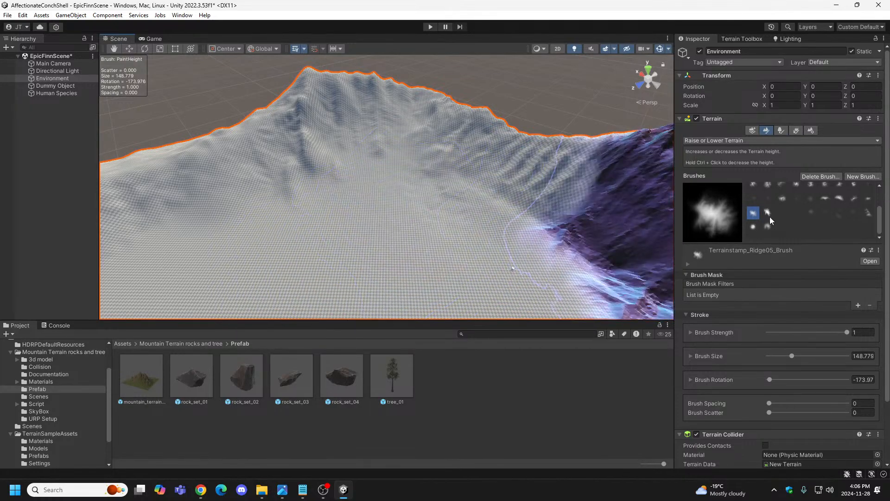
Rotate Terrainstamp_Ridge06_Brush to about -154 degrees and stamp a ridge at the foot of the peak.
click(767, 213)
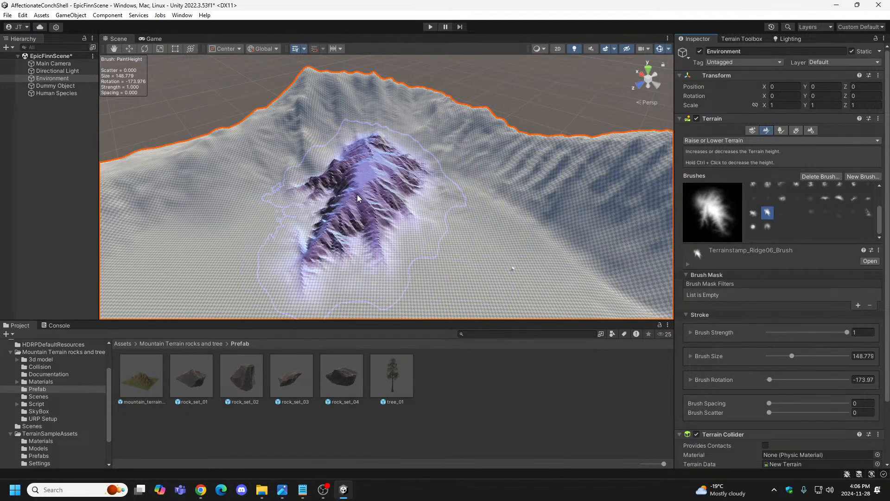
key(d)
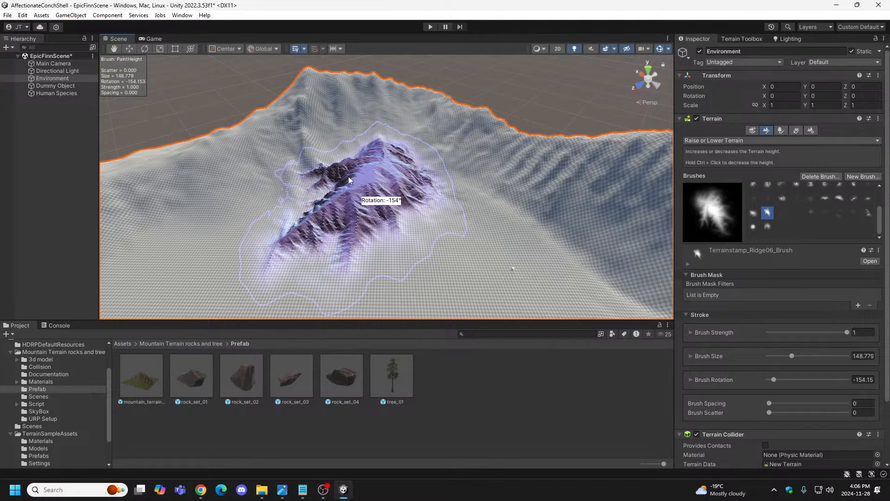
drag(346, 184, 337, 181)
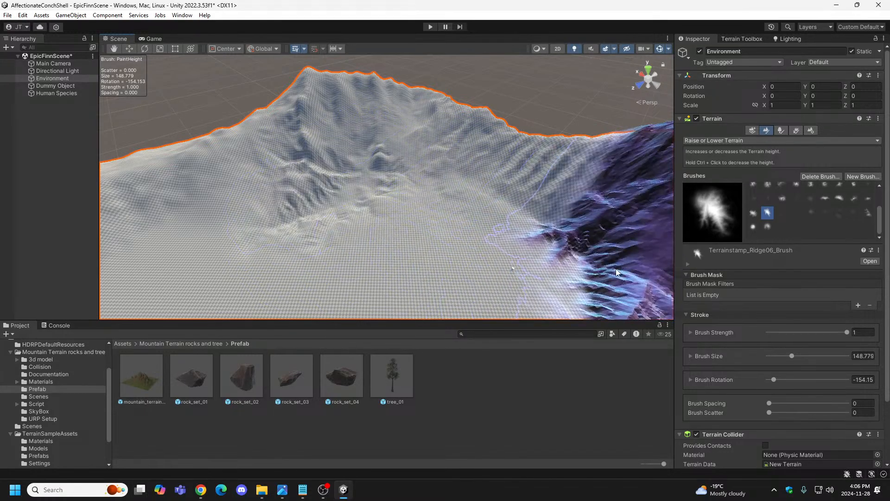
Stamp soft peaks along the low slope beside the peak with Terrainstamp_Softpeaks01_Brush.
mouse_move(405, 241)
alt+mouse_down()
mouse_move(520, 279)
mouse_move(400, 271)
mouse_move(340, 231)
alt+mouse_up()
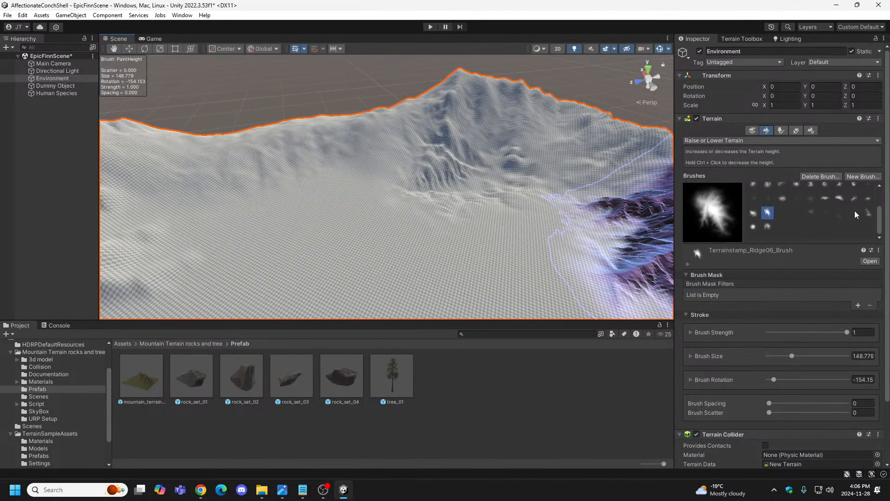
click(866, 213)
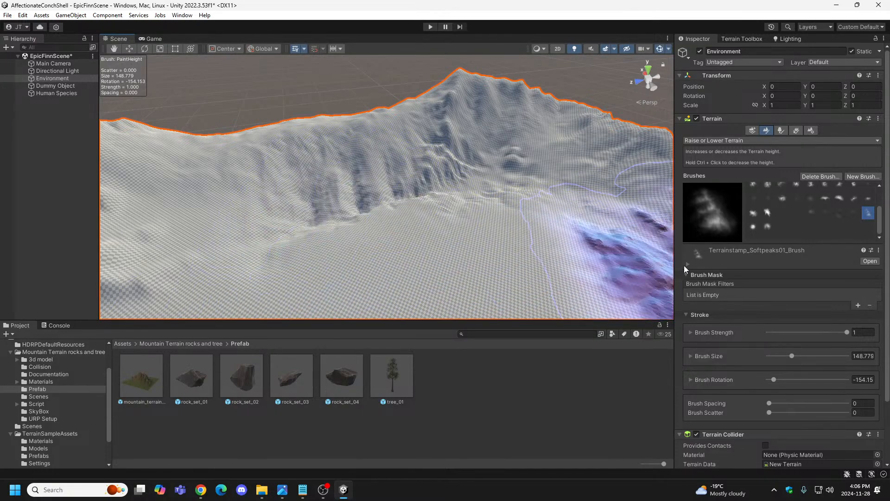
Switch to Terrainstamp_Ridge02_Brush and position it over the remaining smooth slopes around the terrain.
mouse_move(547, 232)
right_down()
mouse_move(385, 274)
mouse_move(399, 287)
mouse_move(350, 284)
mouse_move(324, 260)
mouse_move(357, 258)
right_up()
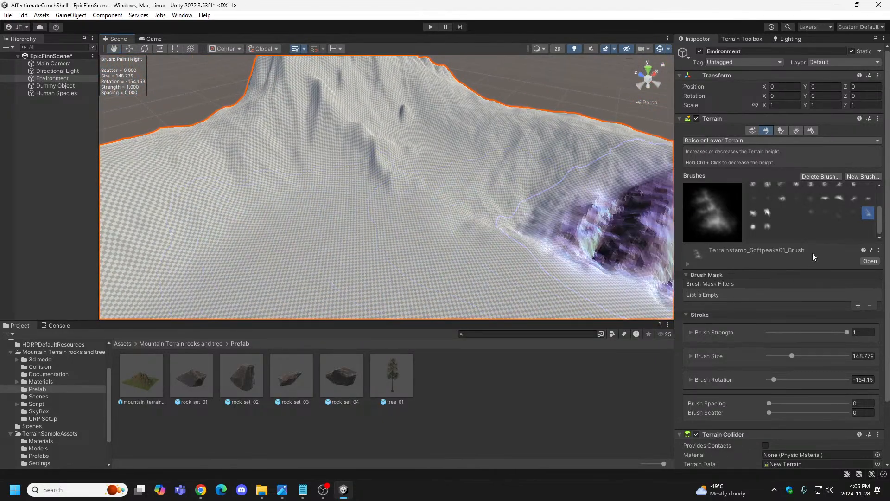
click(839, 199)
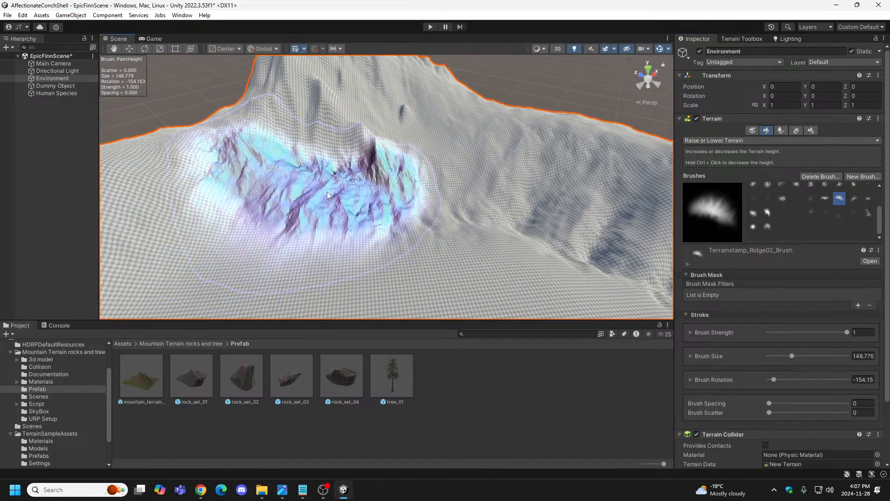
mouse_move(327, 191)
right_down()
mouse_move(161, 218)
mouse_move(201, 192)
mouse_move(262, 232)
right_up()
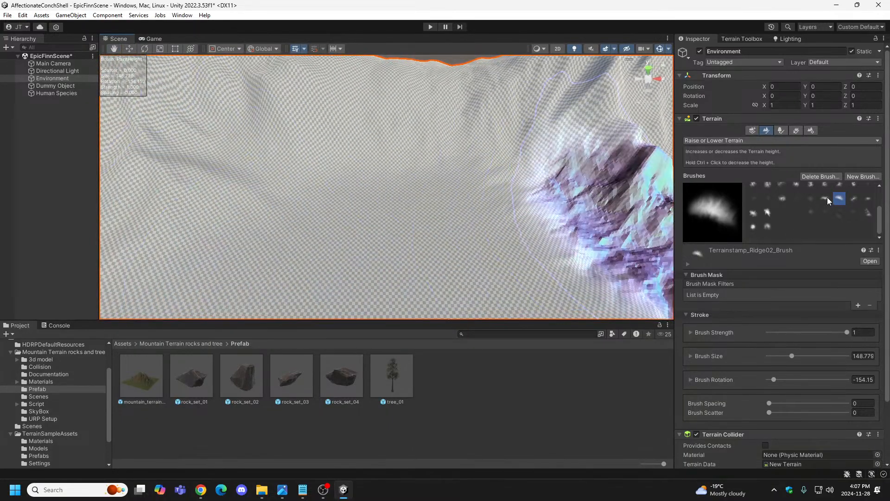
Stamp ridges along the smooth slope with Terrainstamp_Ridge01_Brush, rotated to about 175 degrees and about 171 degrees.
click(825, 198)
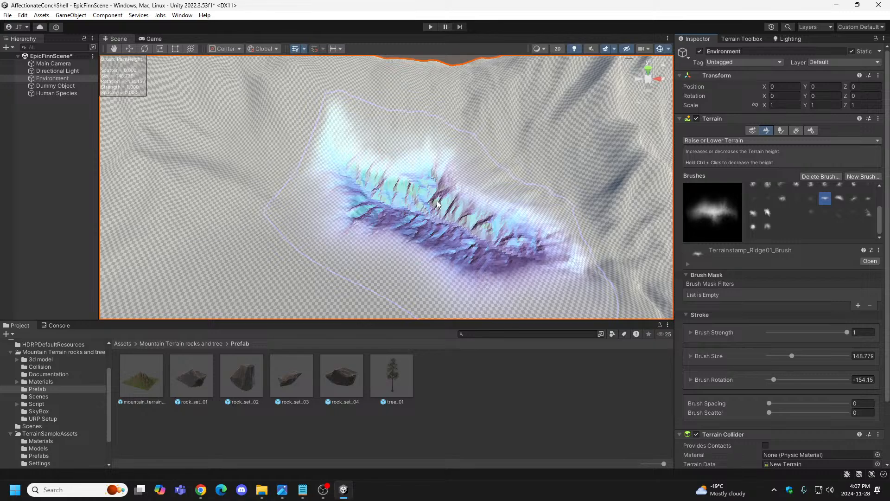
key(d)
key(d)
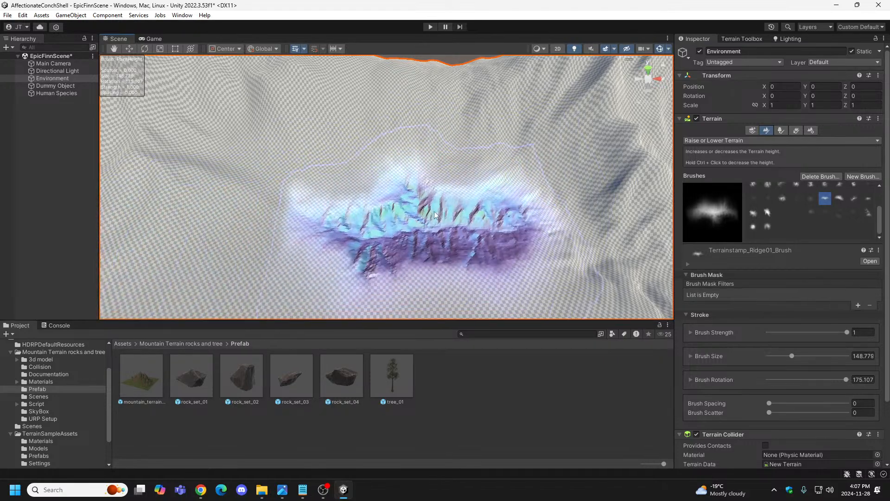
click(485, 201)
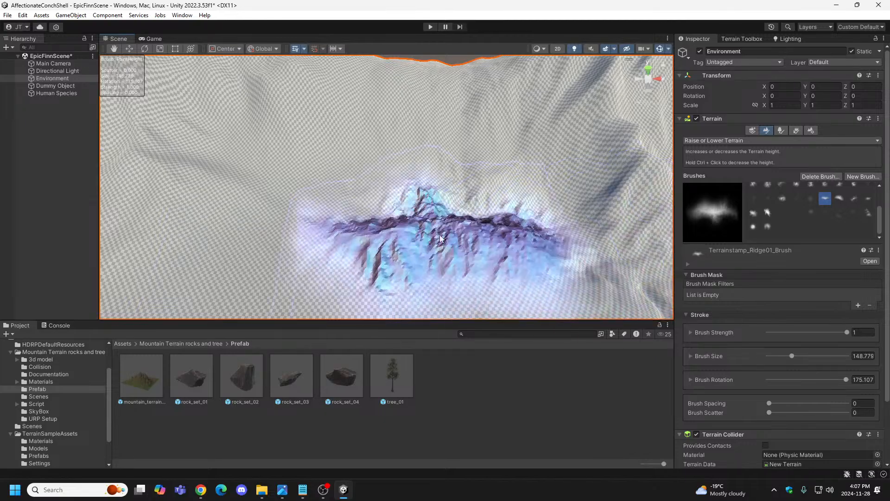
key(d)
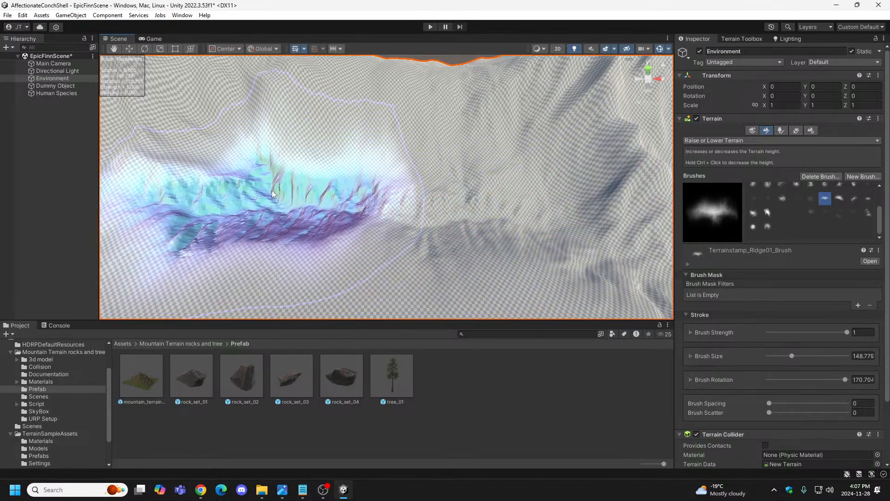
click(210, 244)
Examine the sculpted mountains around the terrain from several sides and look through the available stamp brushes.
mouse_move(210, 242)
alt+mouse_down()
mouse_move(92, 215)
mouse_move(395, 205)
mouse_move(385, 198)
mouse_move(116, 215)
mouse_move(428, 216)
mouse_move(432, 235)
mouse_move(278, 189)
mouse_move(238, 239)
mouse_move(276, 193)
mouse_move(260, 181)
mouse_move(320, 198)
mouse_move(427, 204)
mouse_move(577, 240)
mouse_move(659, 200)
mouse_move(642, 241)
mouse_move(647, 223)
mouse_move(447, 304)
alt+mouse_up()
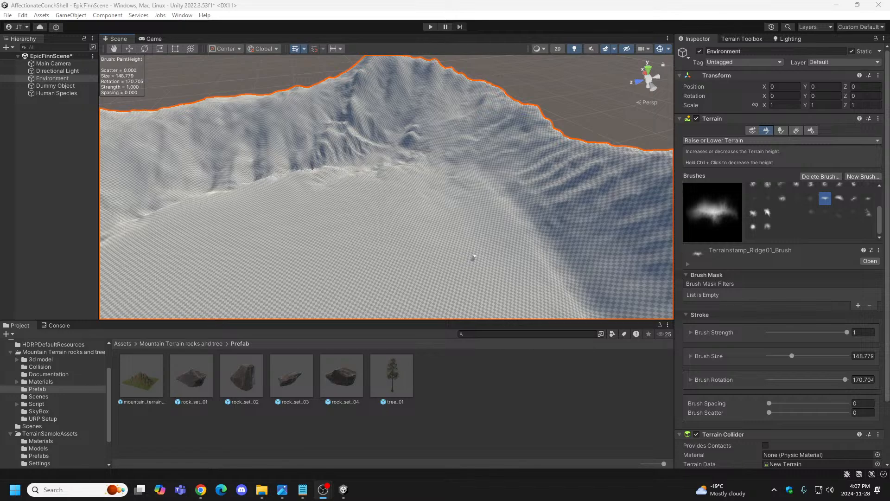
mouse_move(271, 255)
right_down()
mouse_move(160, 246)
mouse_move(139, 258)
mouse_move(197, 265)
mouse_move(92, 262)
right_up()
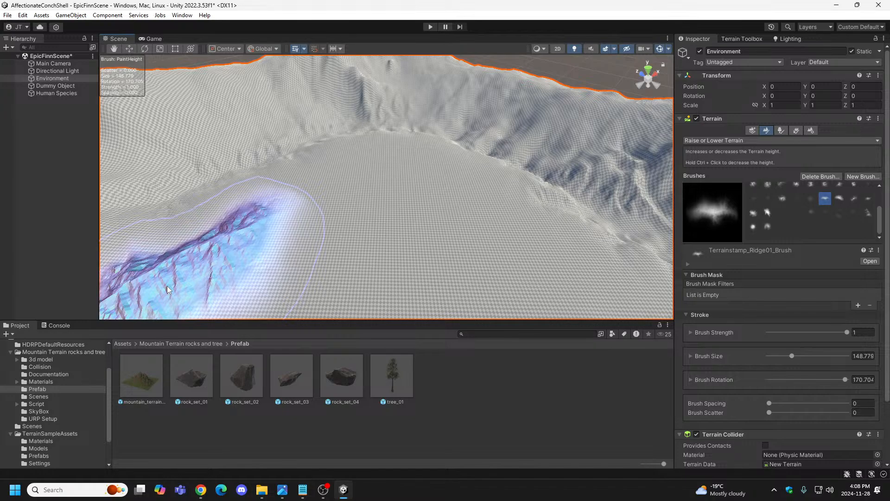
right_drag(175, 277, 235, 280)
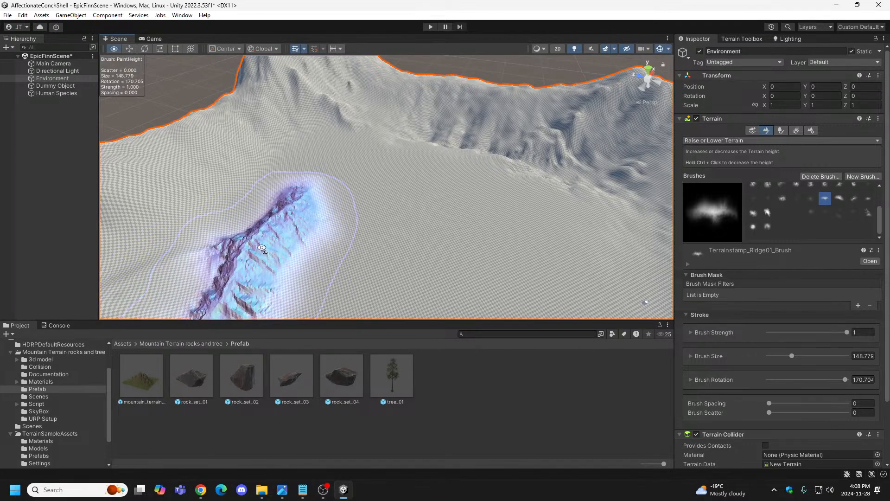
right_drag(262, 248, 213, 239)
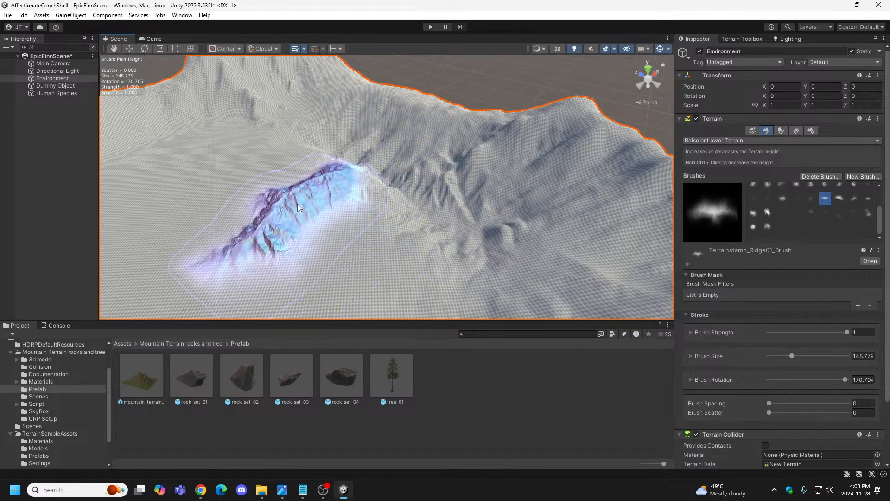
alt+drag(297, 204, 215, 198)
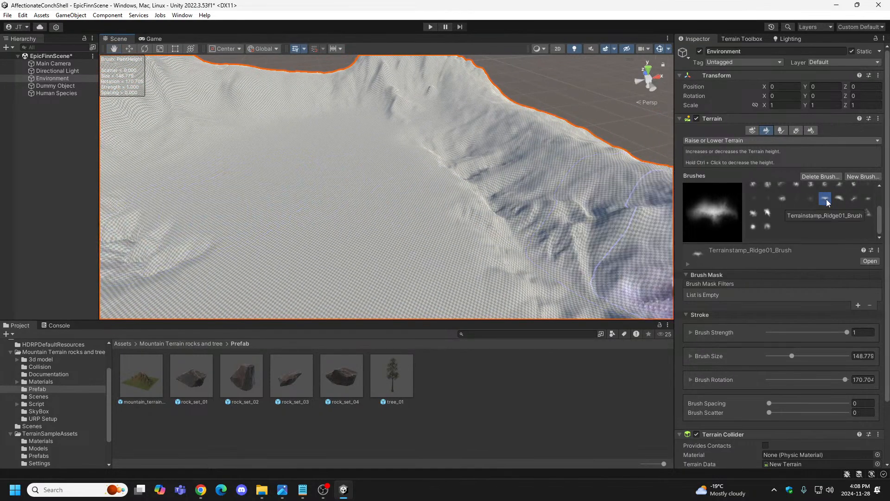
scroll(826, 199, up, 4)
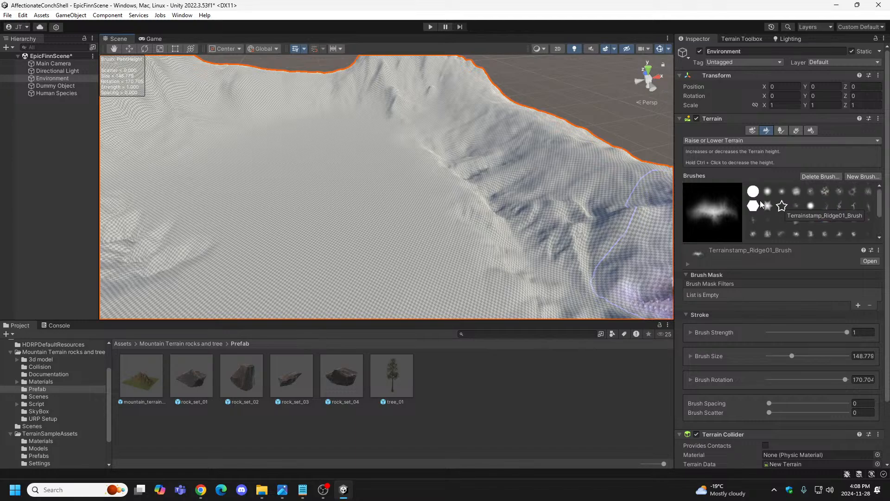
scroll(754, 232, down, 2)
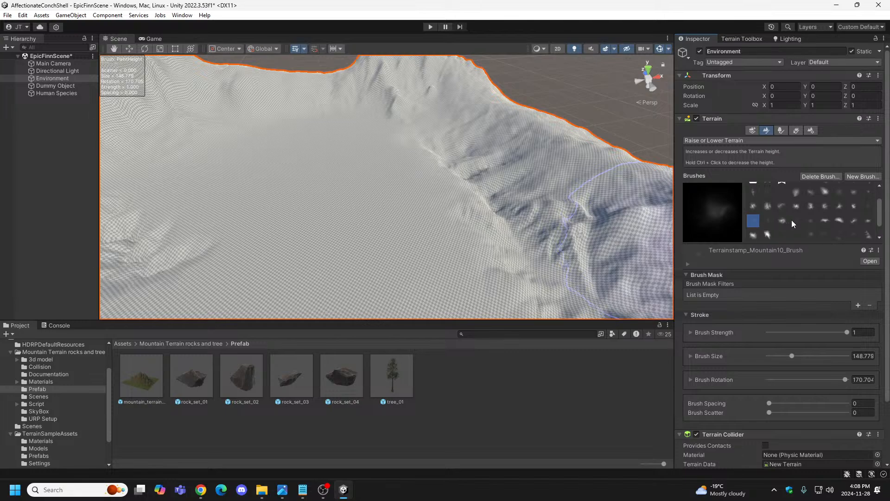
click(825, 221)
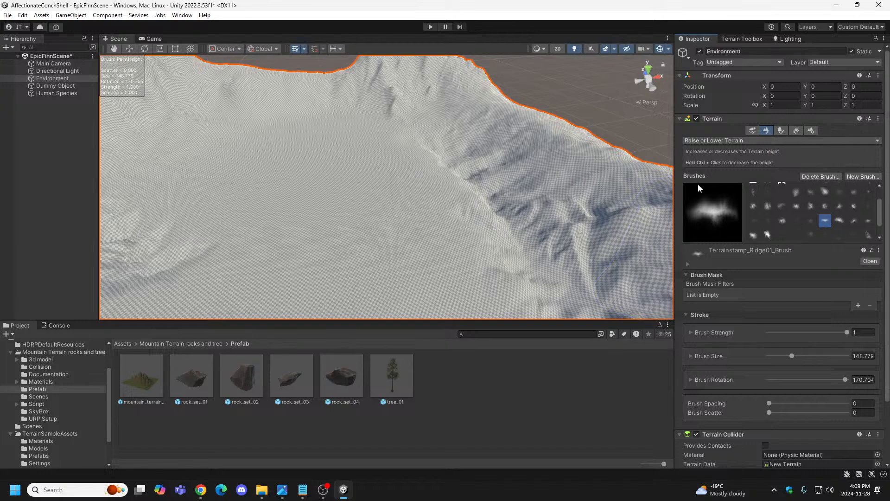
mouse_move(577, 209)
right_down()
mouse_move(724, 210)
mouse_move(577, 217)
mouse_move(556, 190)
mouse_move(475, 187)
mouse_move(578, 200)
right_up()
alt+drag(578, 199, 564, 255)
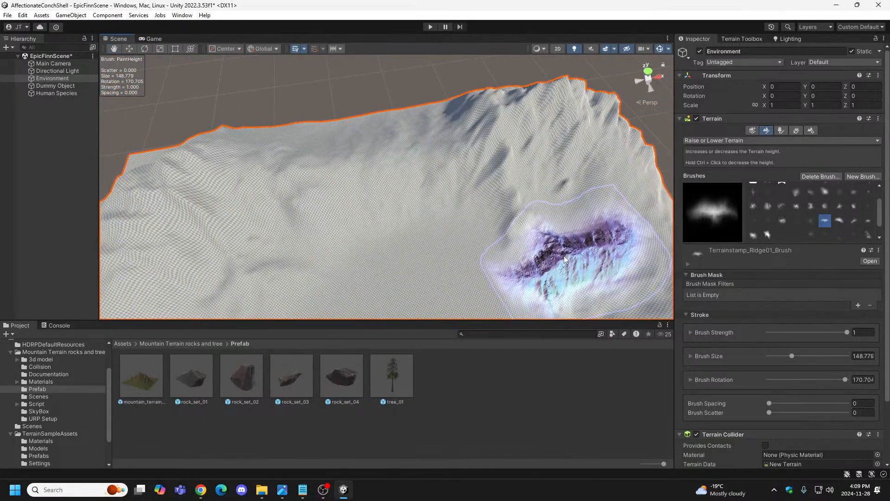
Stamp a mountain on the smooth slope beside the peak with Terrainstamp_Mountain03_Brush at size about 190 and rotation about 35 degrees, and check it in Play mode.
scroll(745, 200, up, 3)
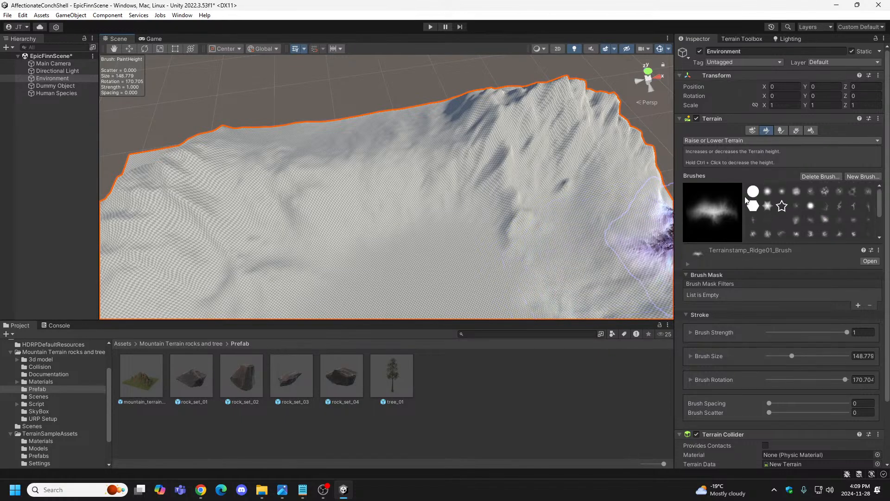
click(768, 234)
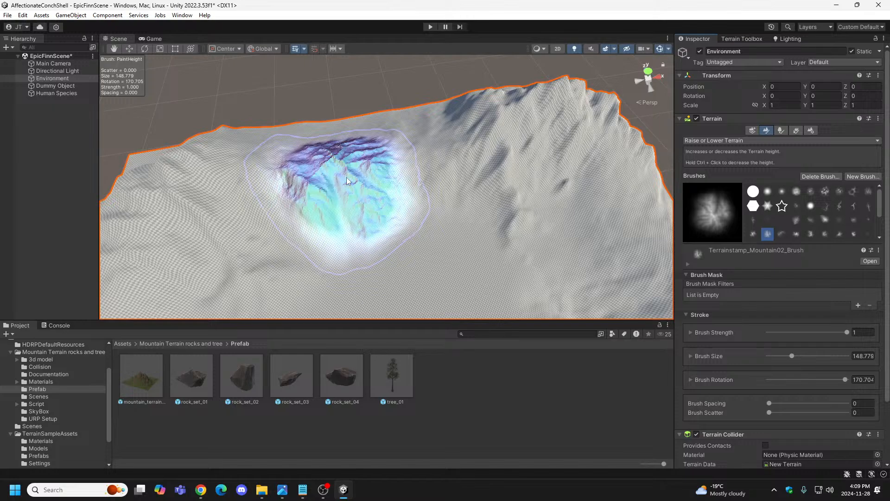
key(s)
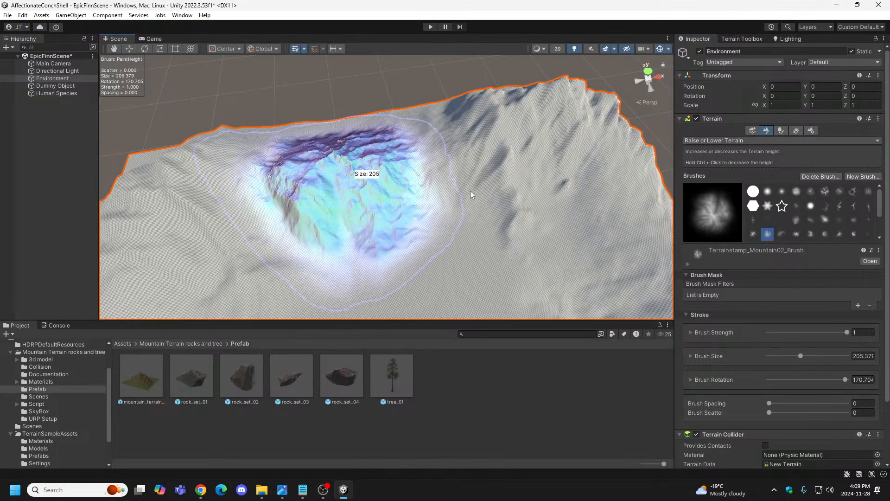
click(781, 233)
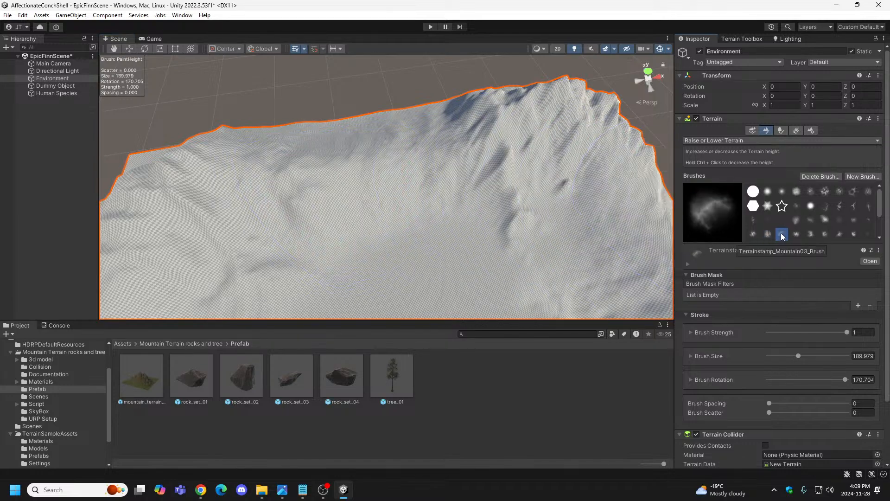
key(a)
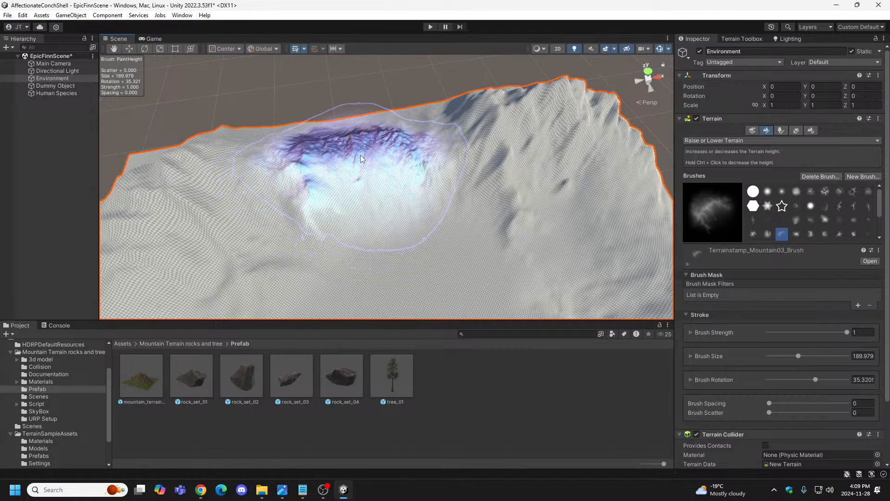
mouse_move(359, 159)
mouse_down()
mouse_move(325, 179)
mouse_move(482, 210)
mouse_move(647, 220)
mouse_move(396, 249)
mouse_move(465, 66)
mouse_up()
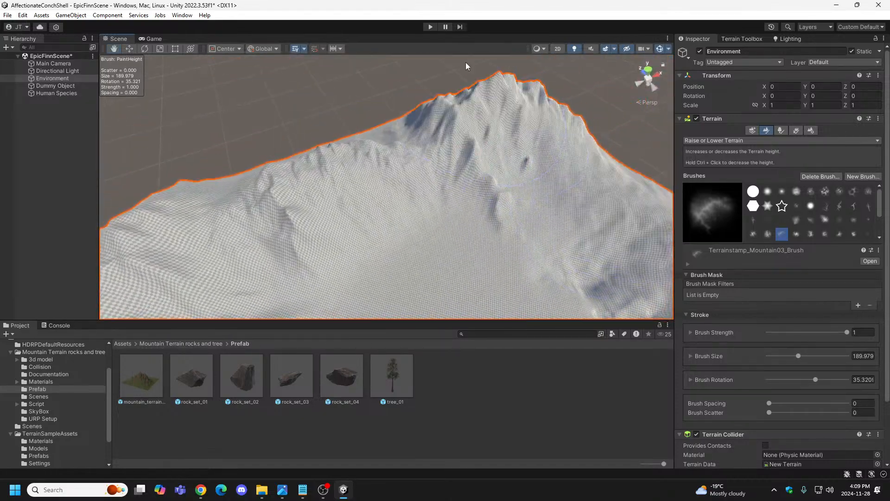
click(430, 27)
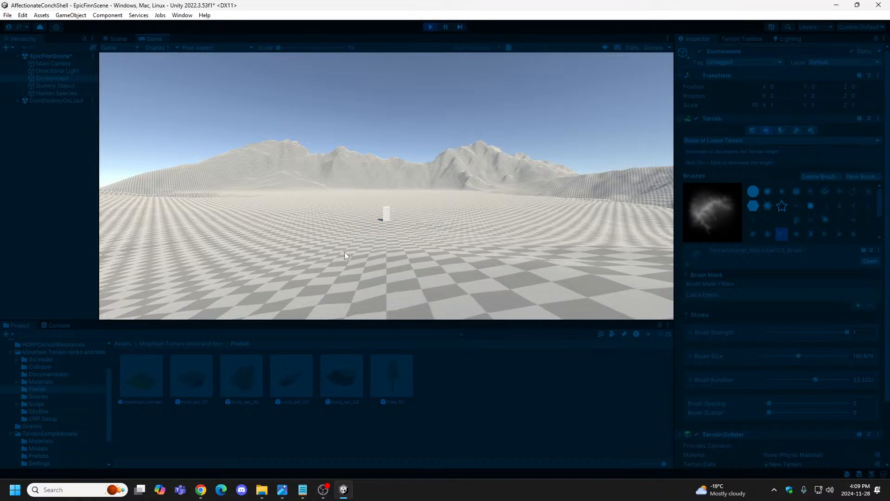
click(427, 30)
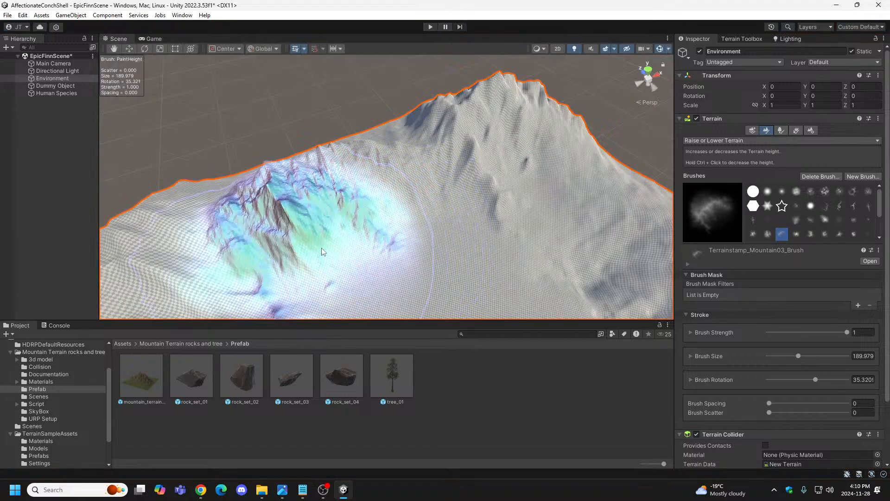
Move the Main Camera closer to the Dummy Object along Z, to a Z position of 96.08.
click(53, 63)
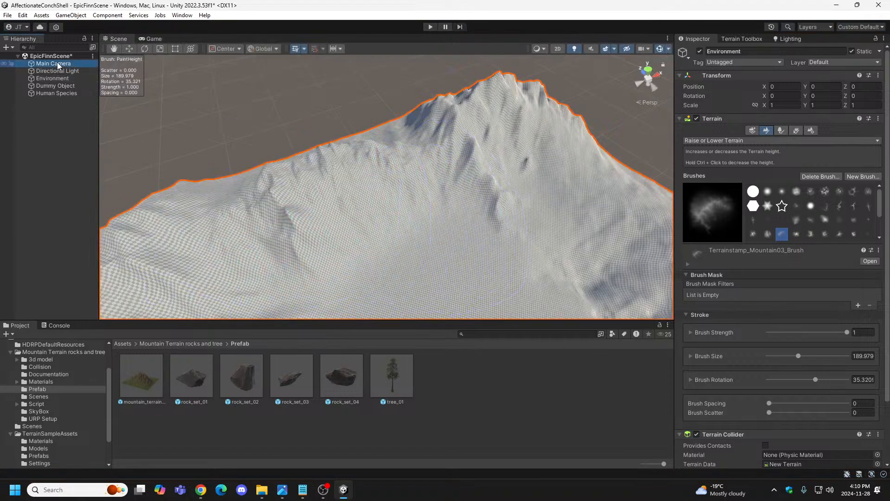
click(871, 86)
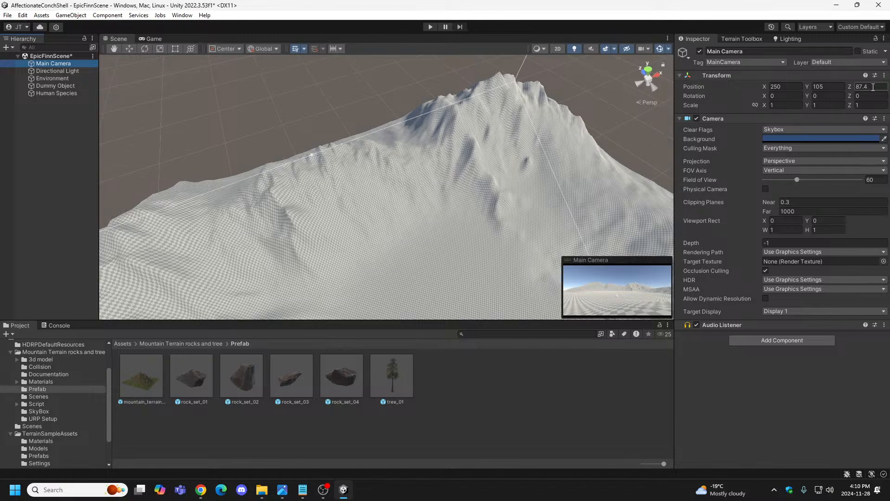
right_drag(503, 201, 446, 169)
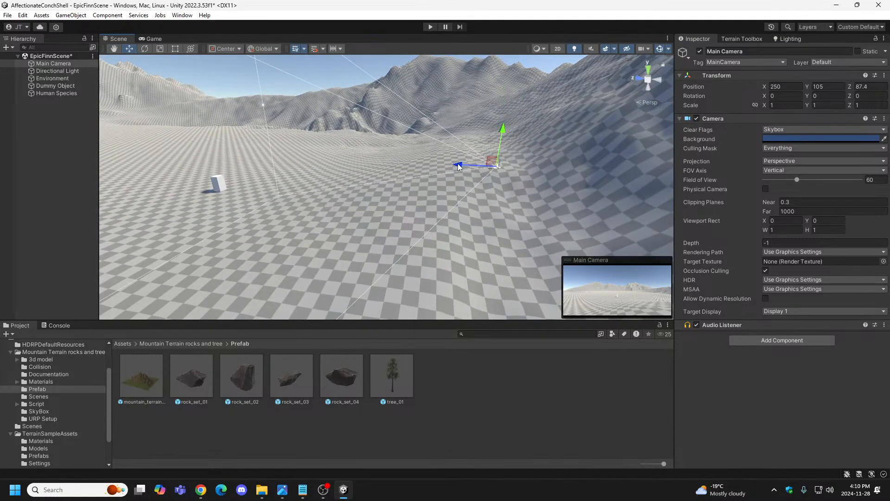
drag(457, 163, 373, 179)
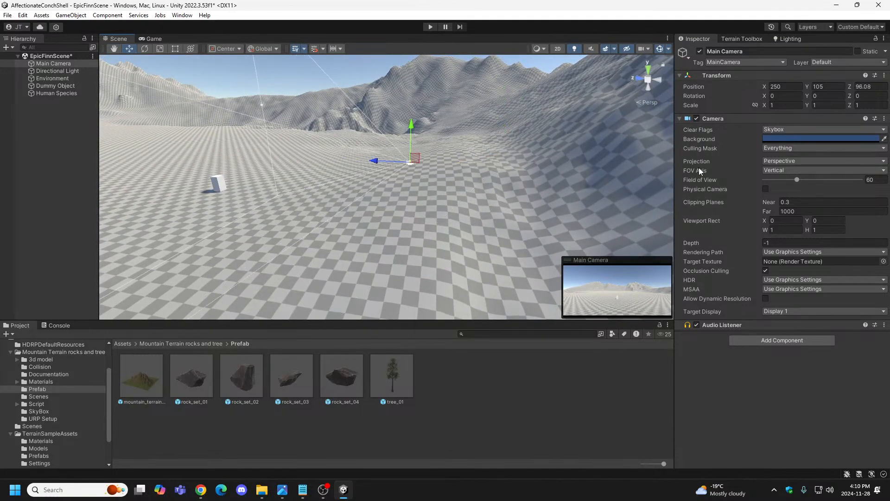
Tilt the Main Camera to an X rotation of 12 and preview its view in Play mode.
click(792, 95)
text(12)
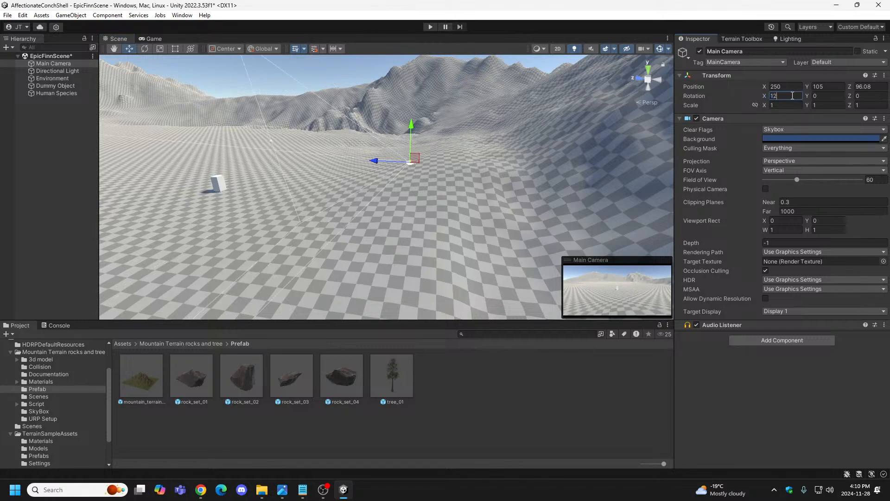
click(468, 166)
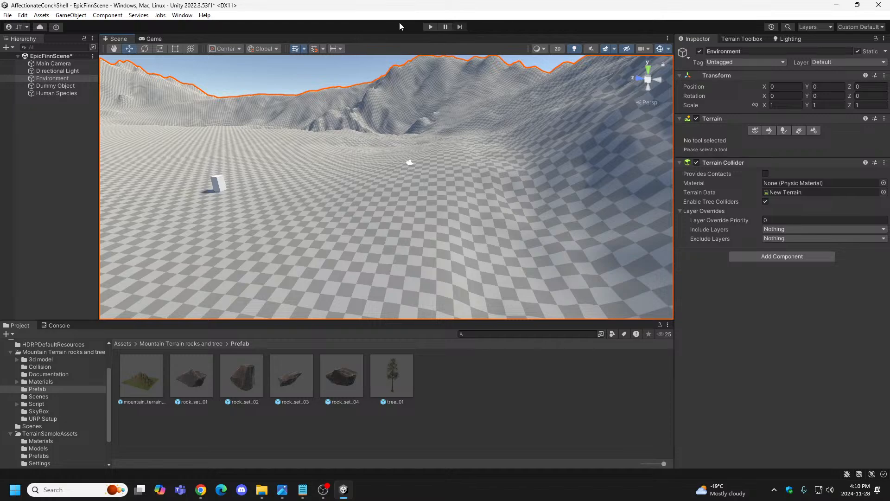
click(431, 27)
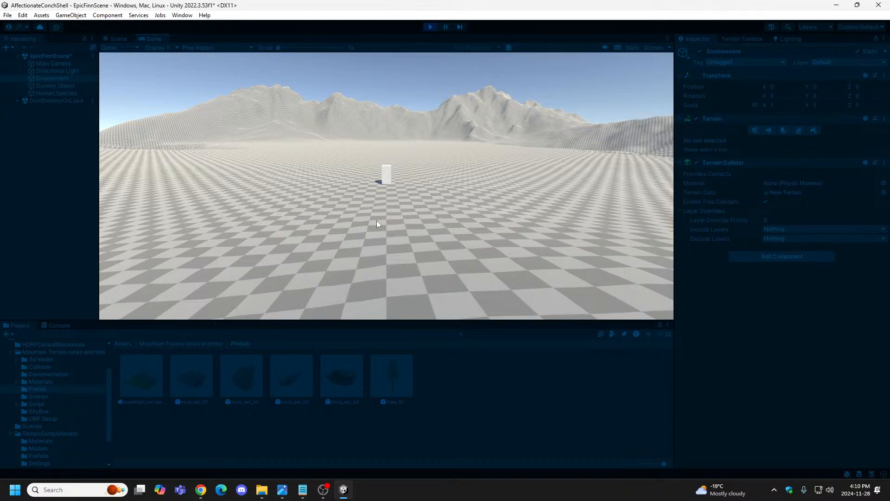
click(430, 26)
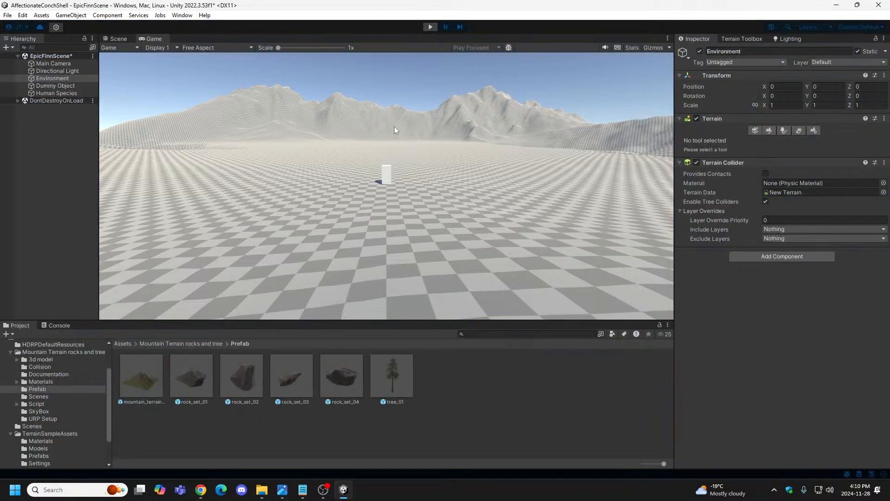
Try raising the Main Camera to a Y position of 135 and preview its view in Play mode.
right_drag(351, 160, 456, 169)
key(d)
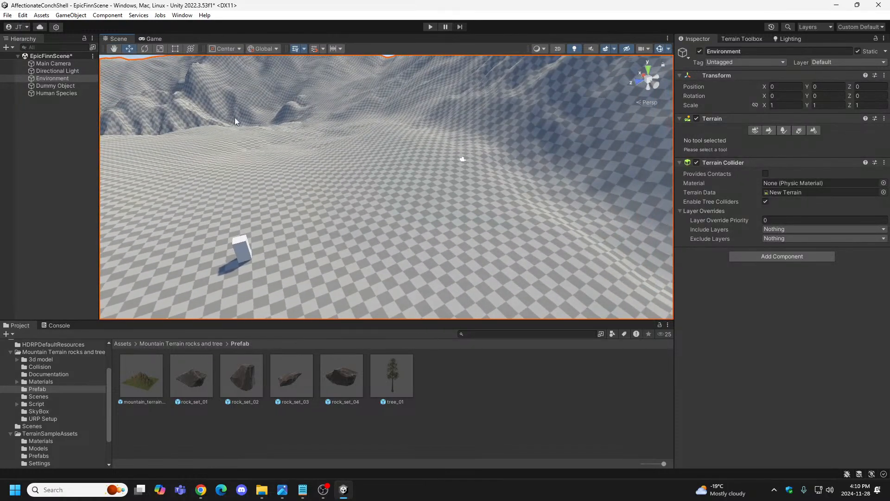
click(54, 64)
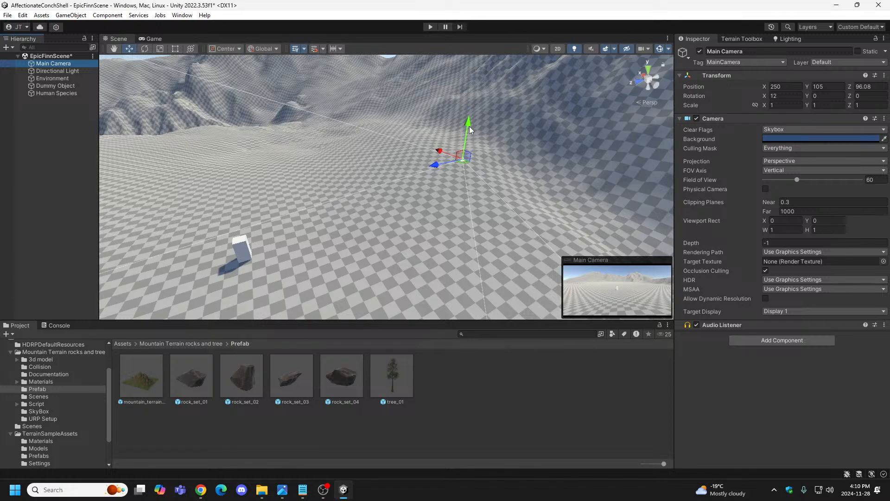
click(829, 87)
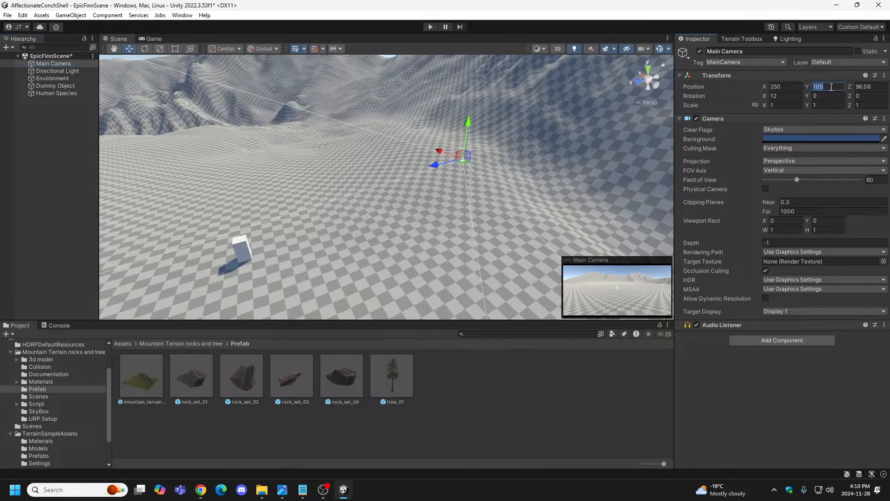
text(135)
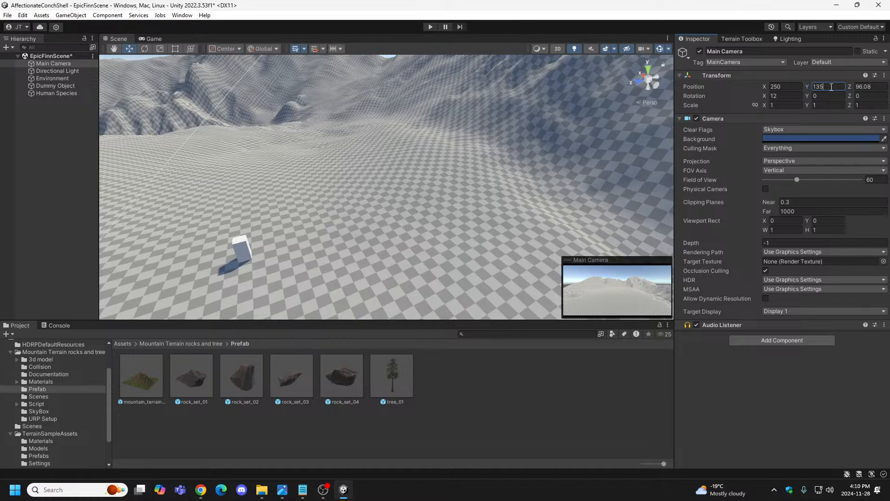
click(431, 27)
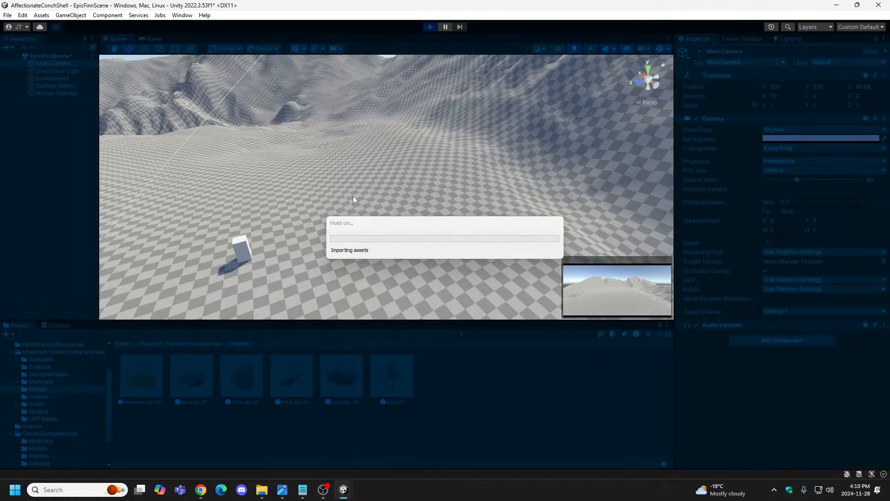
click(431, 27)
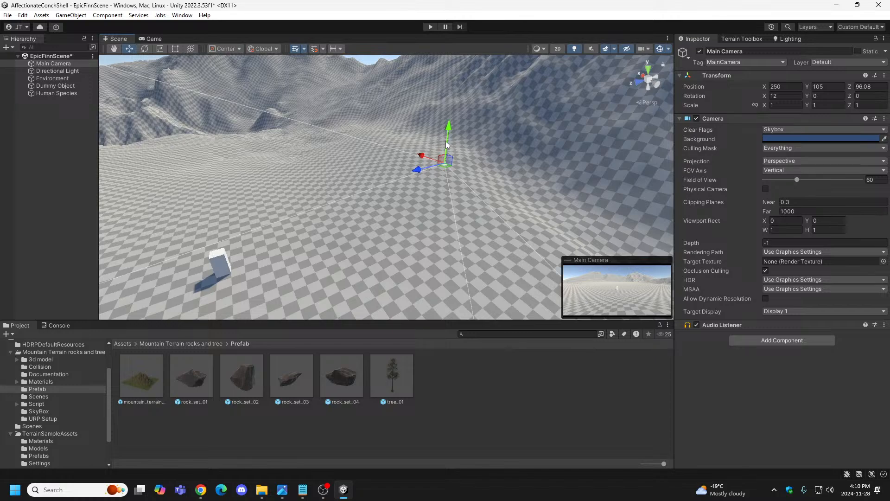
Try the Main Camera at a Y position of 112 and preview its view in Play mode.
click(829, 86)
text(112)
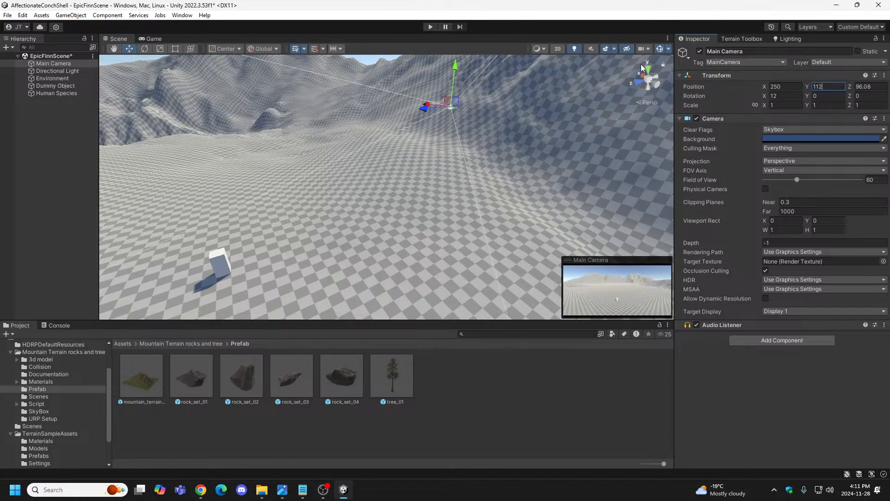
click(430, 27)
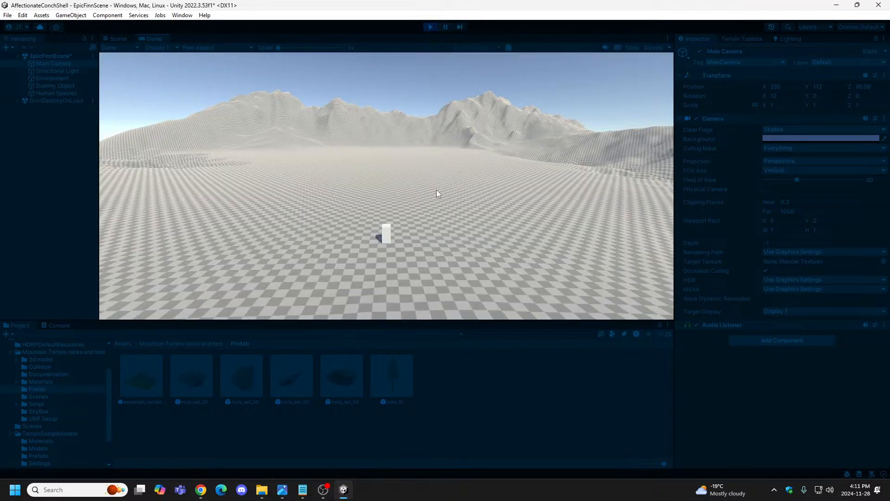
click(430, 26)
Set the Main Camera's Y position to 108 and preview its view in Play mode.
click(831, 87)
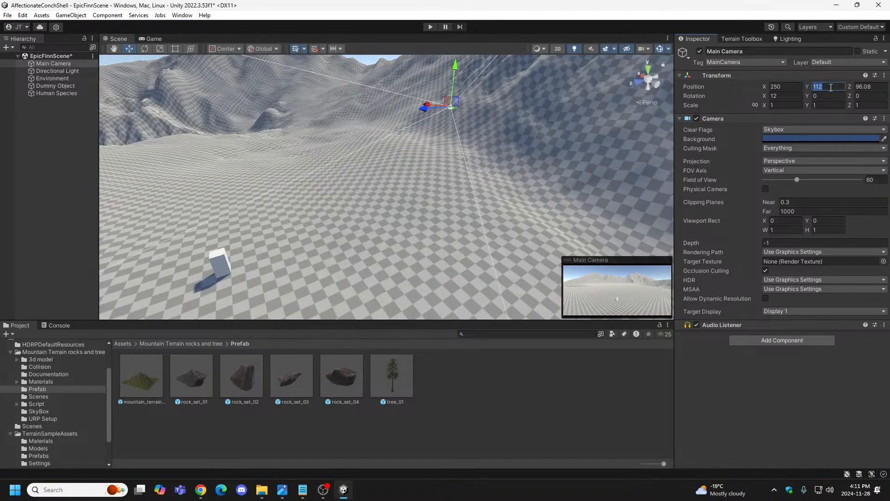
text(108)
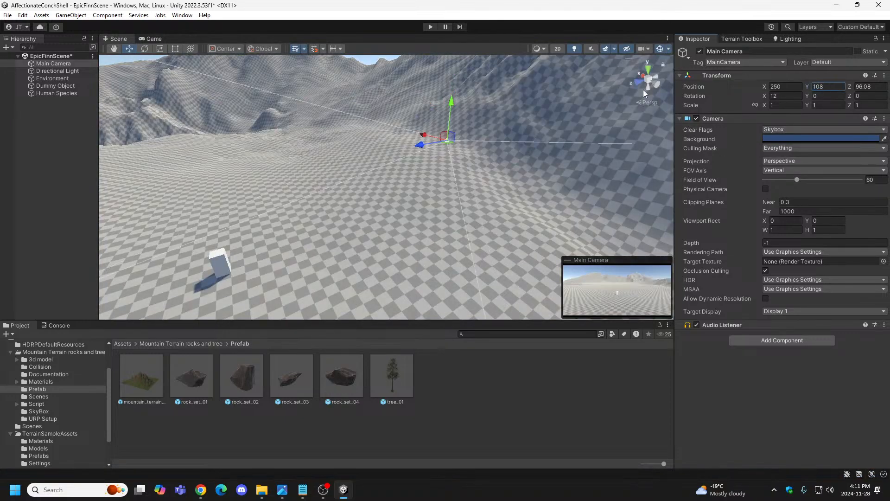
click(430, 27)
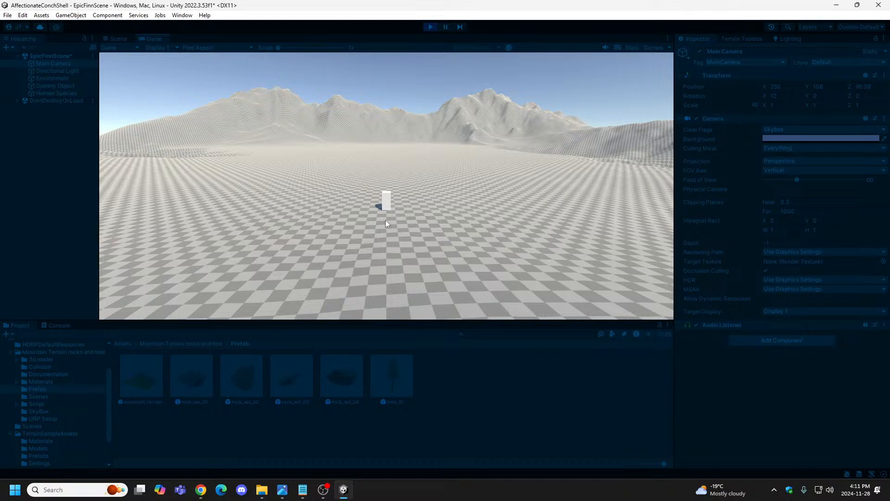
click(430, 27)
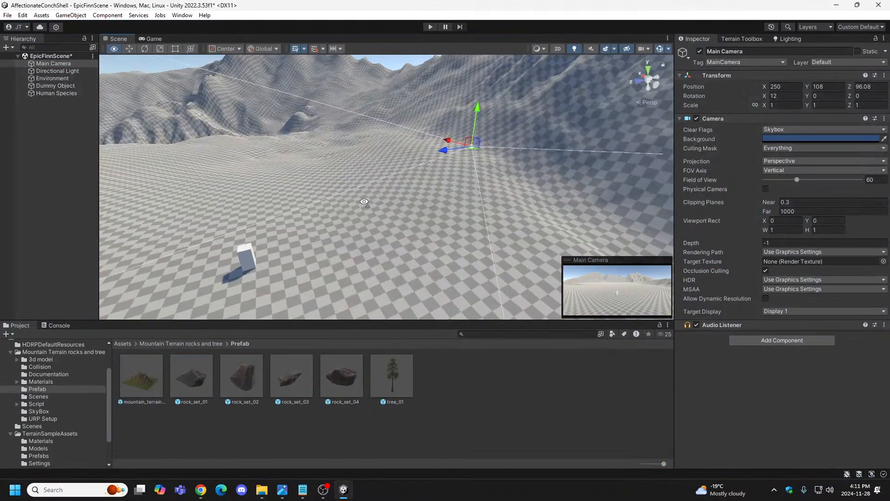
Select the Environment terrain and activate its Raise or Lower Terrain tool.
right_drag(371, 190, 153, 235)
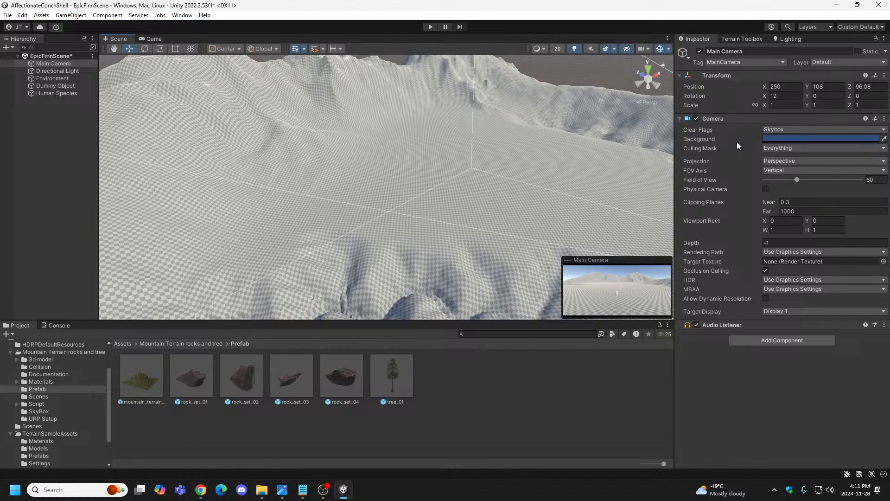
click(52, 78)
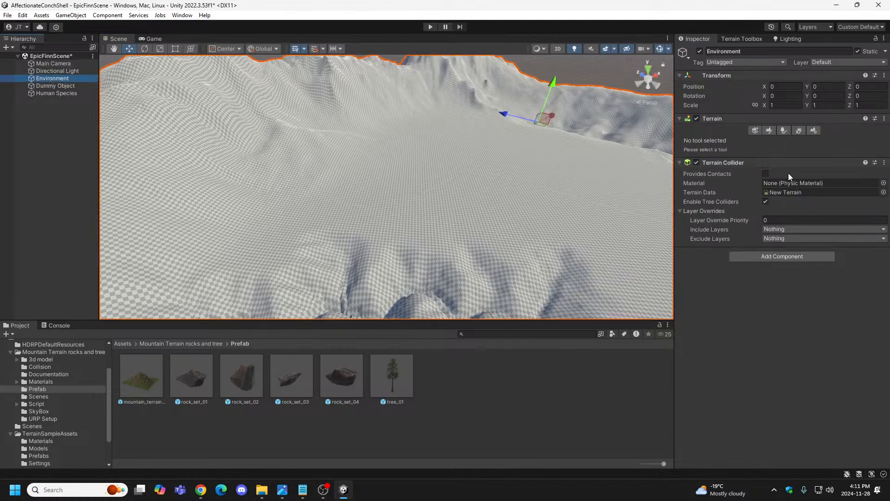
click(770, 131)
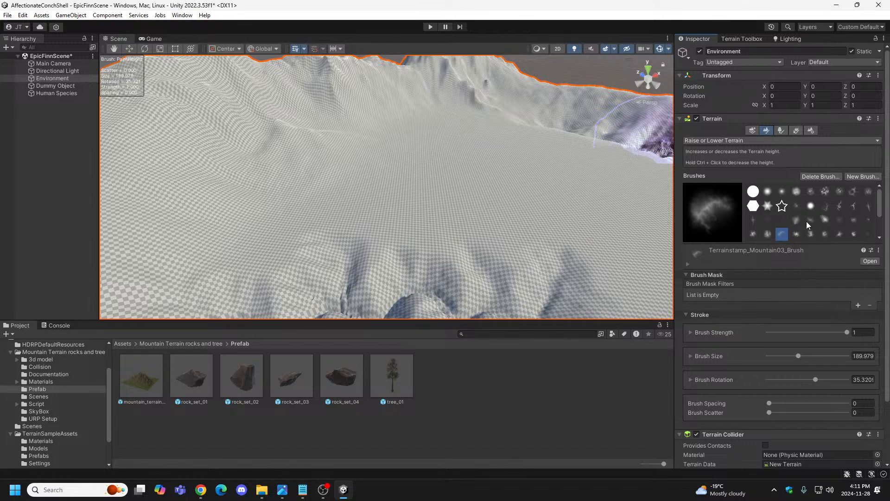
Examine the available terrain brushes, comparing the slope, ridge edge, volcano, mountain and cracked ground stamps.
click(825, 191)
scroll(833, 212, down, 3)
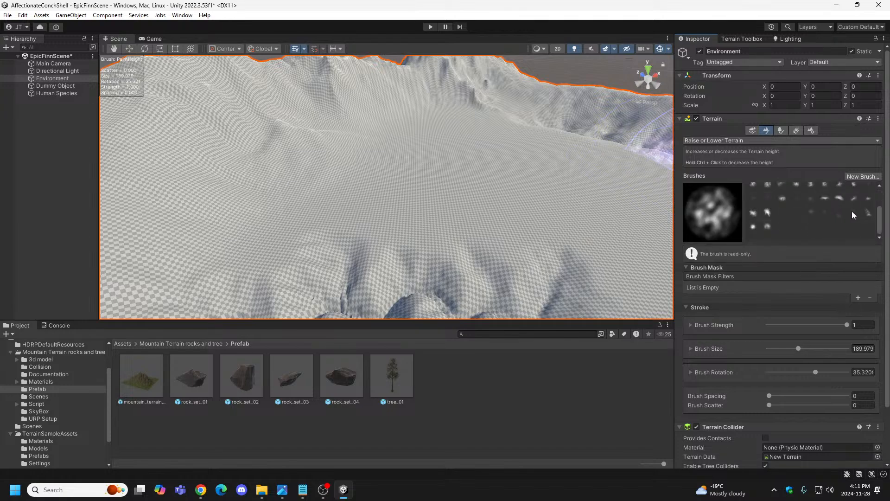
click(852, 213)
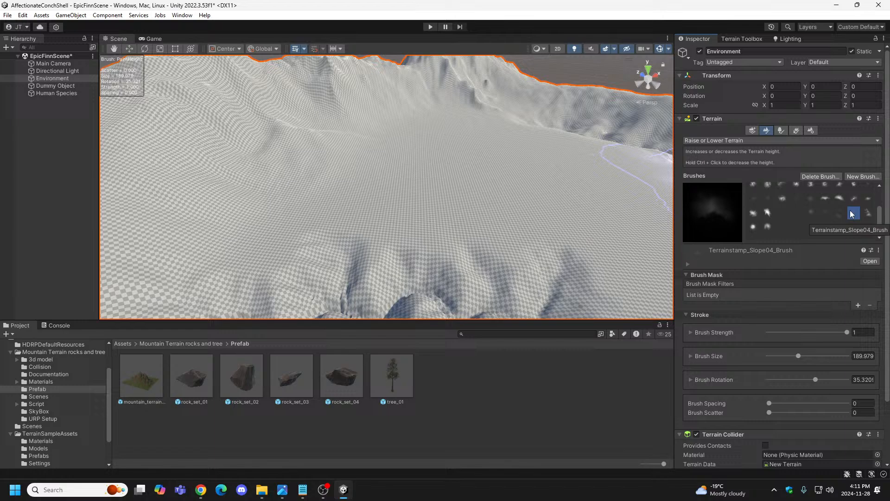
click(811, 214)
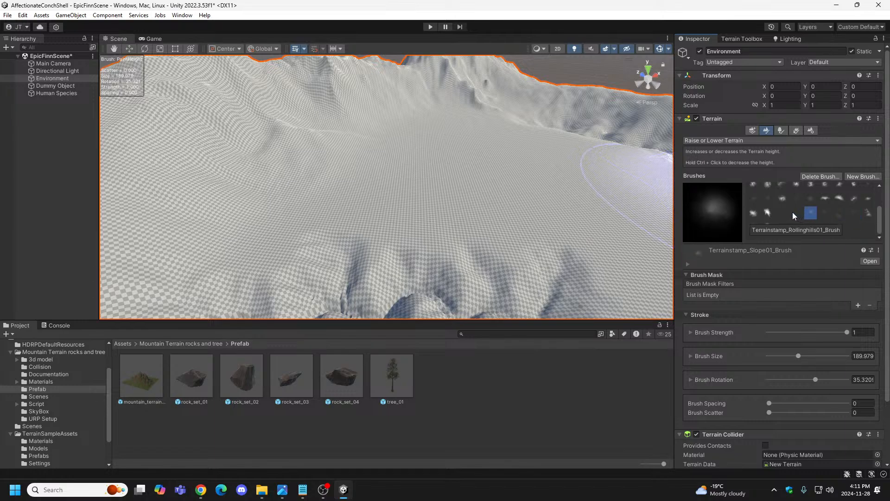
click(782, 214)
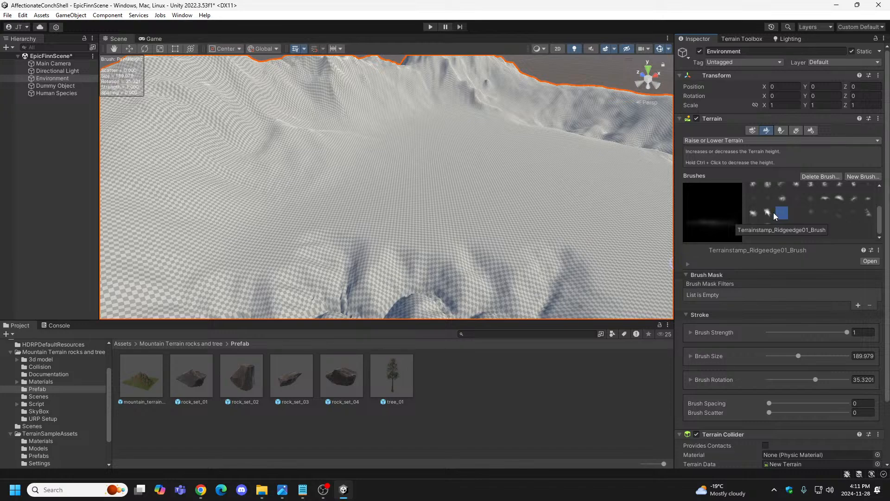
click(753, 214)
click(753, 227)
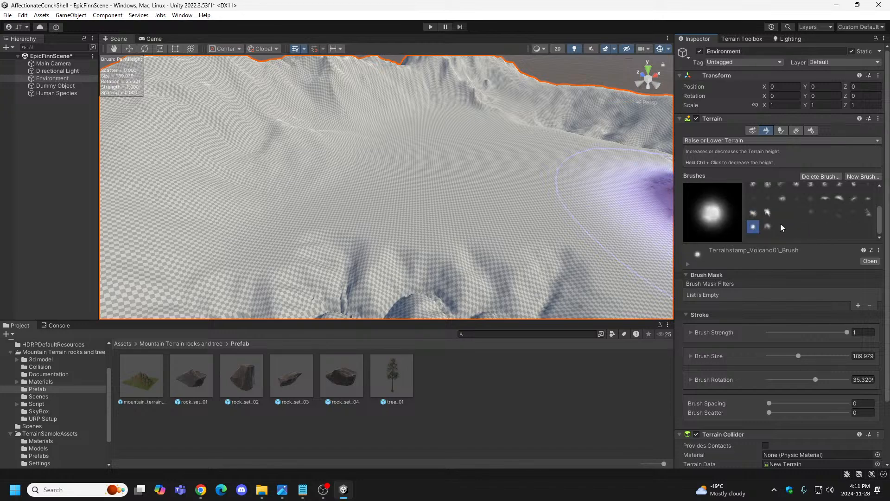
click(756, 226)
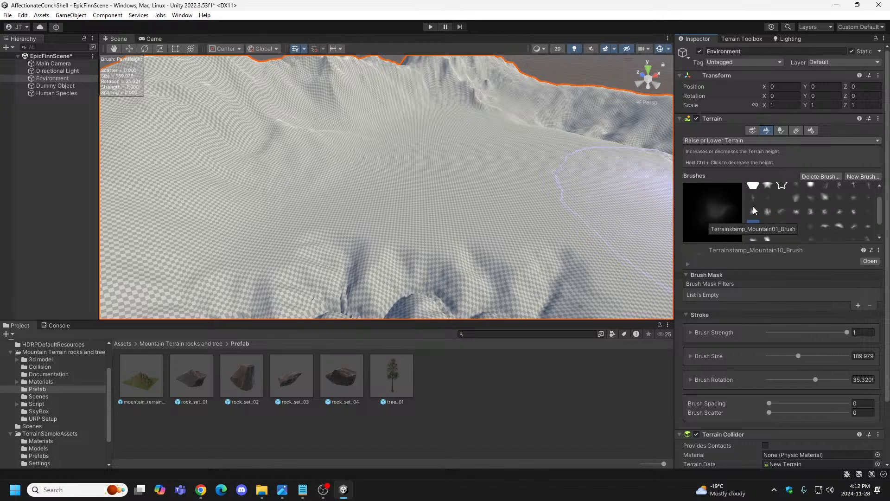
click(755, 198)
click(769, 197)
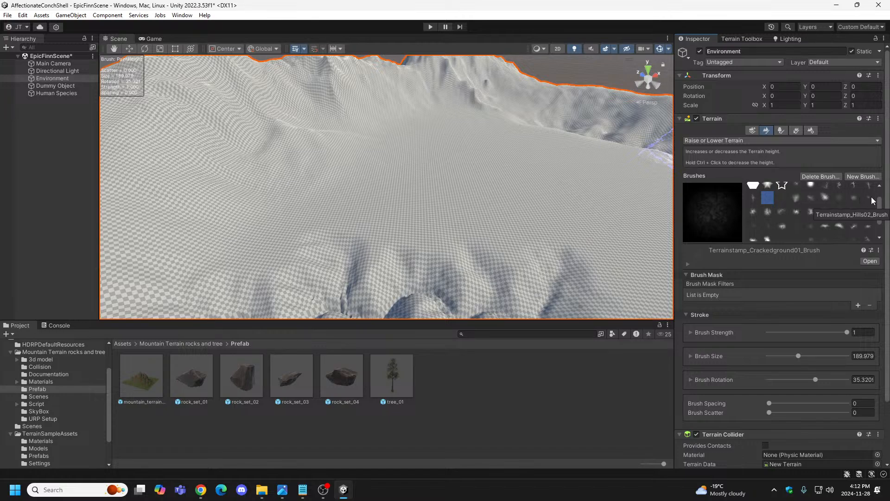
scroll(868, 197, up, 2)
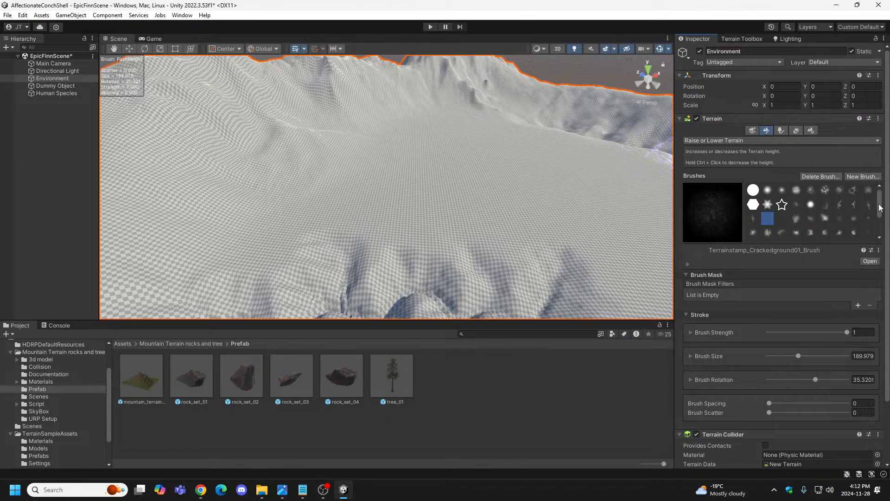
scroll(788, 204, down, 3)
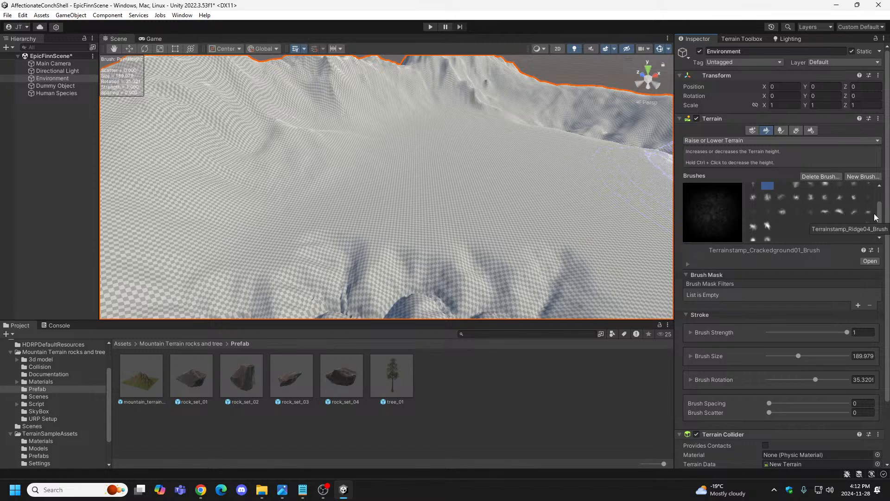
scroll(879, 231, down, 1)
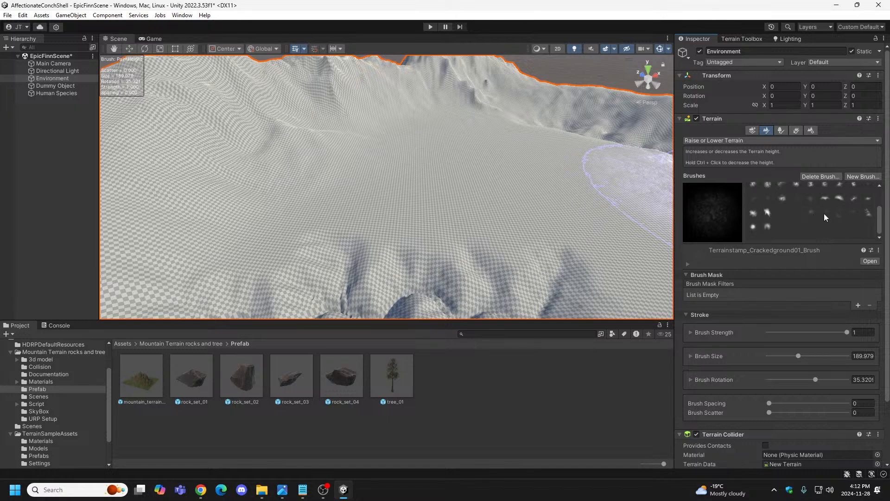
Compare the Softpeaks01, Mountain09 and Ridge04 stamps and choose Terrainstamp_Softpeaks01_Brush for sculpting.
click(868, 211)
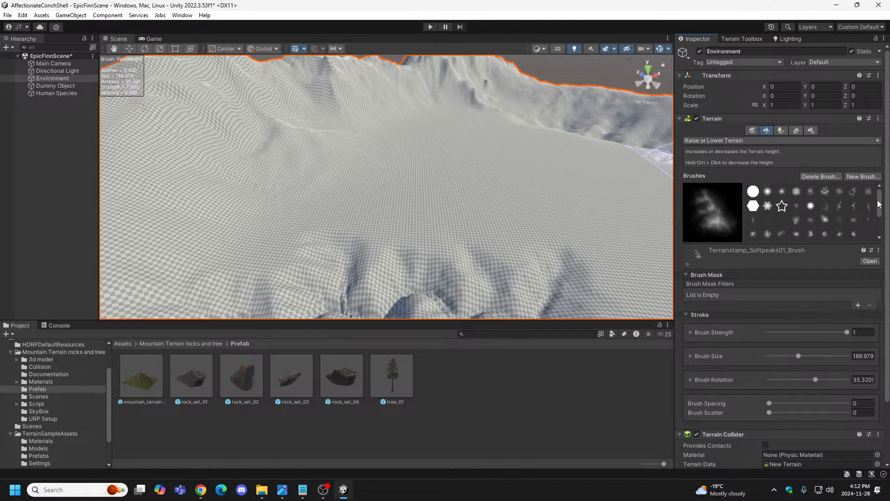
mouse_move(881, 228)
mouse_down()
mouse_move(881, 204)
mouse_move(880, 241)
mouse_move(881, 203)
mouse_up()
click(867, 233)
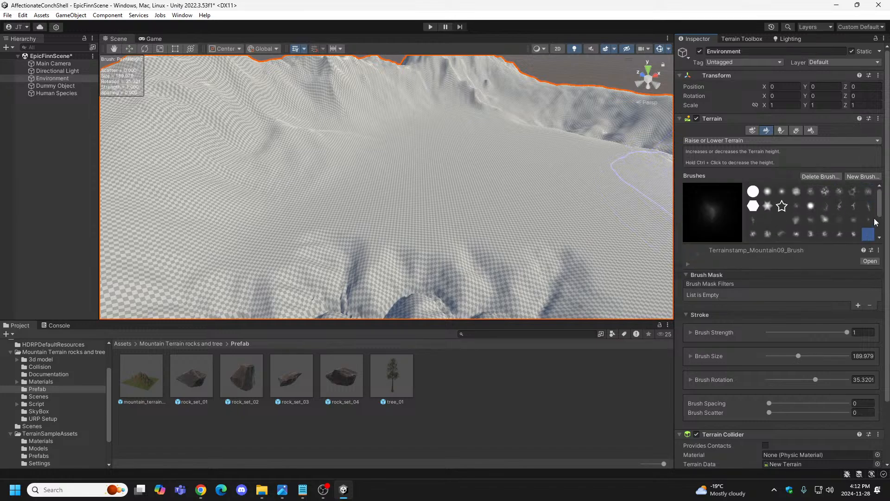
drag(881, 210, 881, 235)
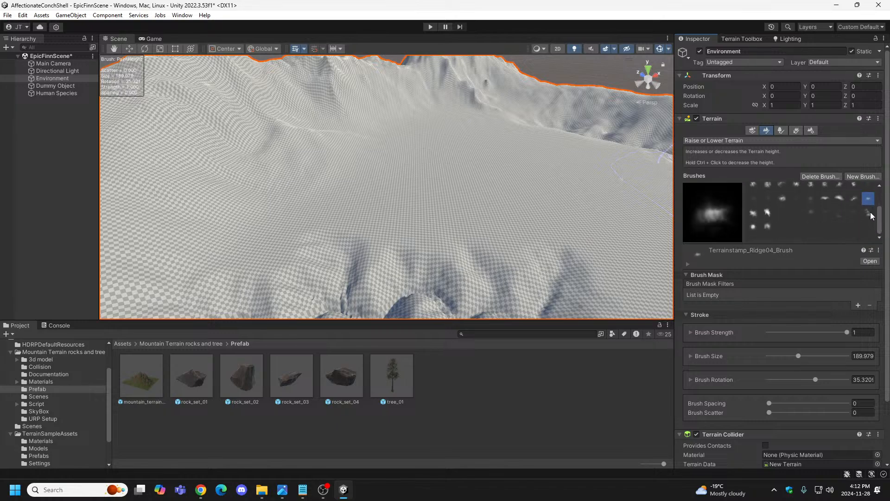
click(869, 213)
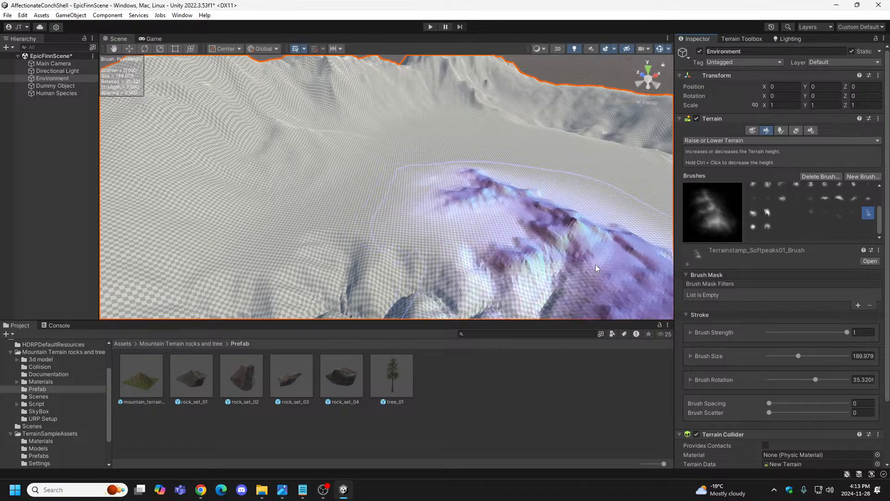
Stamp soft peaks along the foot of the far mountain ridge with brush size about 190 and rotation about -60 degrees.
mouse_move(595, 265)
right_down()
mouse_move(594, 233)
mouse_move(625, 228)
mouse_move(758, 253)
mouse_move(733, 260)
mouse_move(797, 260)
mouse_move(542, 332)
mouse_move(361, 340)
mouse_move(477, 302)
mouse_move(457, 326)
mouse_move(391, 311)
mouse_move(343, 348)
mouse_move(391, 360)
mouse_move(511, 327)
mouse_move(476, 309)
mouse_move(477, 279)
mouse_move(436, 290)
mouse_move(454, 308)
mouse_move(451, 324)
right_up()
key(s)
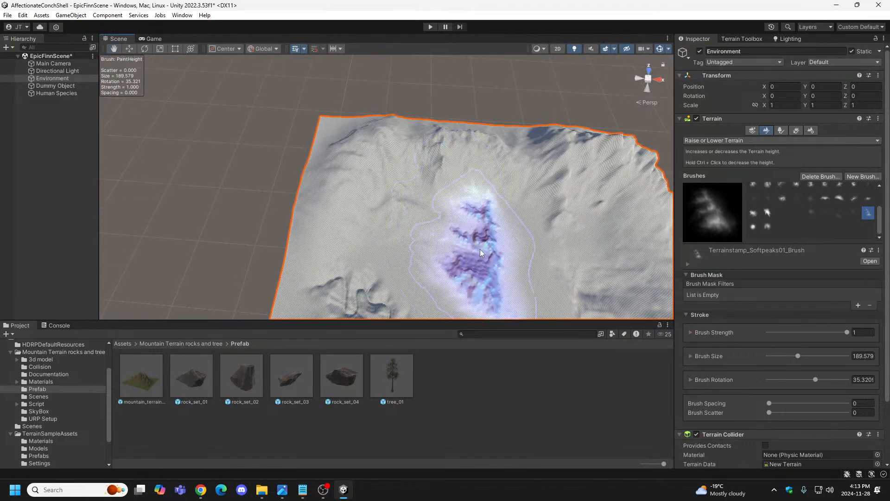
mouse_move(480, 249)
right_down()
mouse_move(655, 233)
mouse_move(600, 216)
mouse_move(477, 205)
right_up()
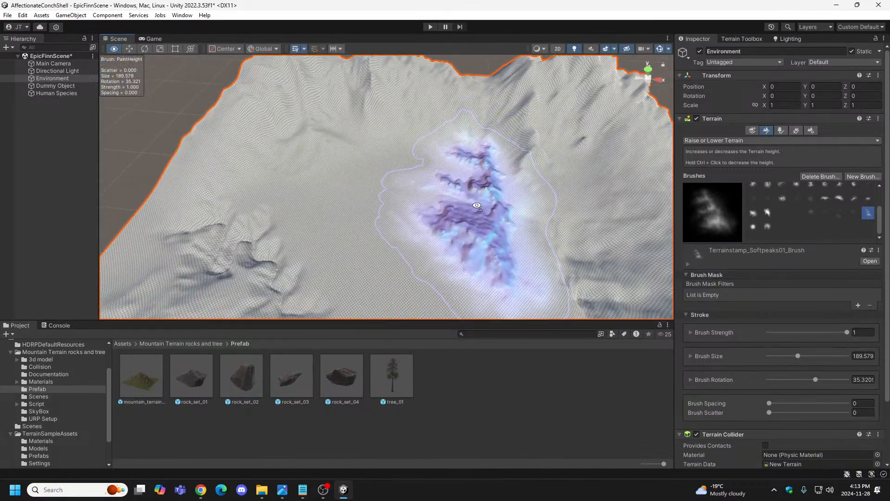
key(d)
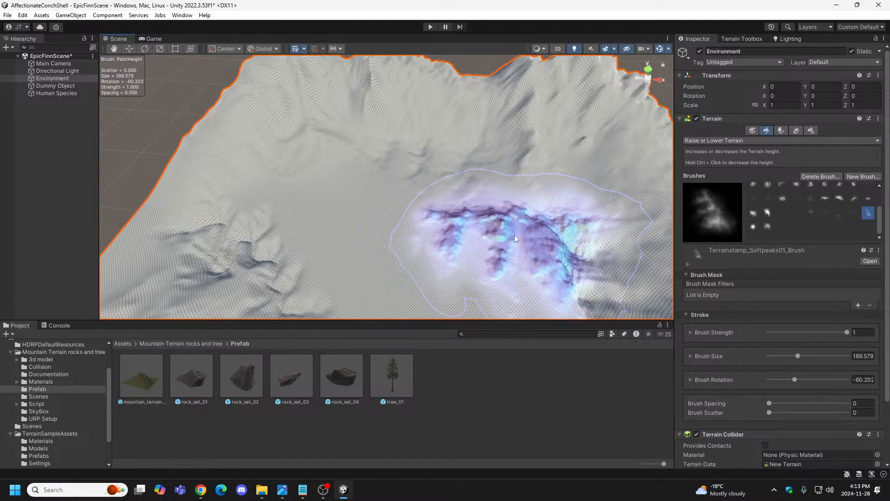
Reduce the soft peaks brush size to about 147 and stamp more peaks beside the previous ones along the far ridge's foot.
key(s)
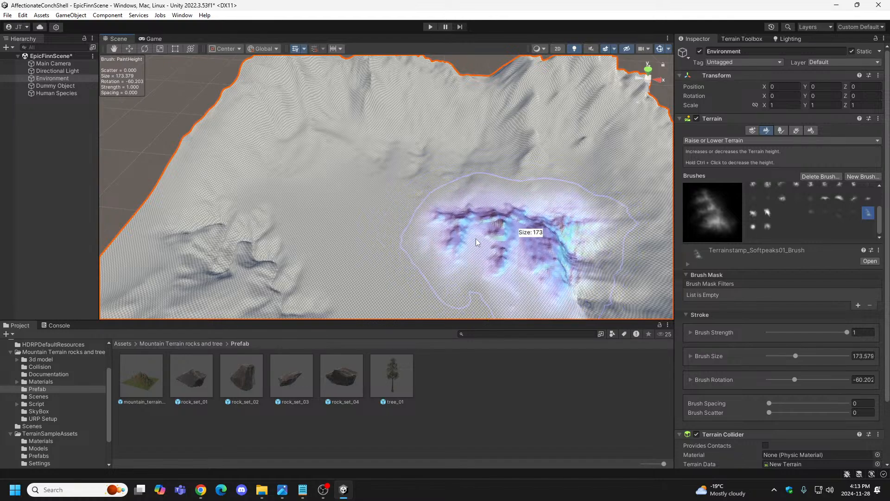
key(s)
key(s)
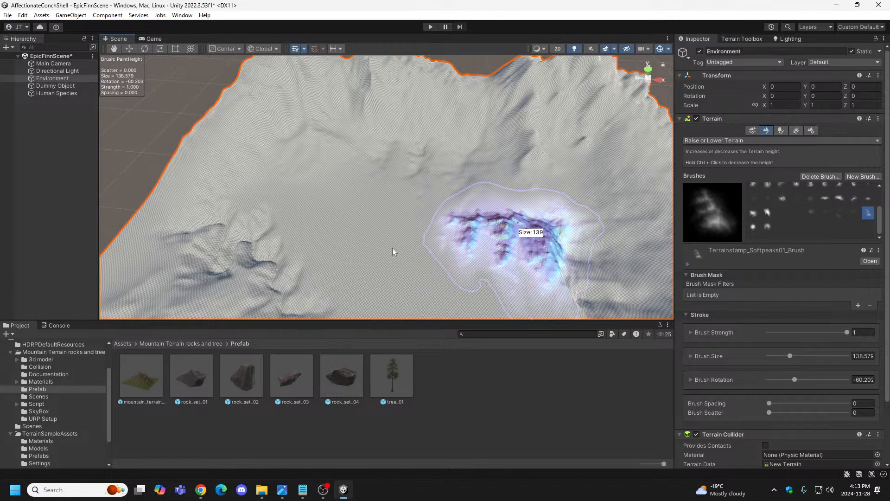
key(s)
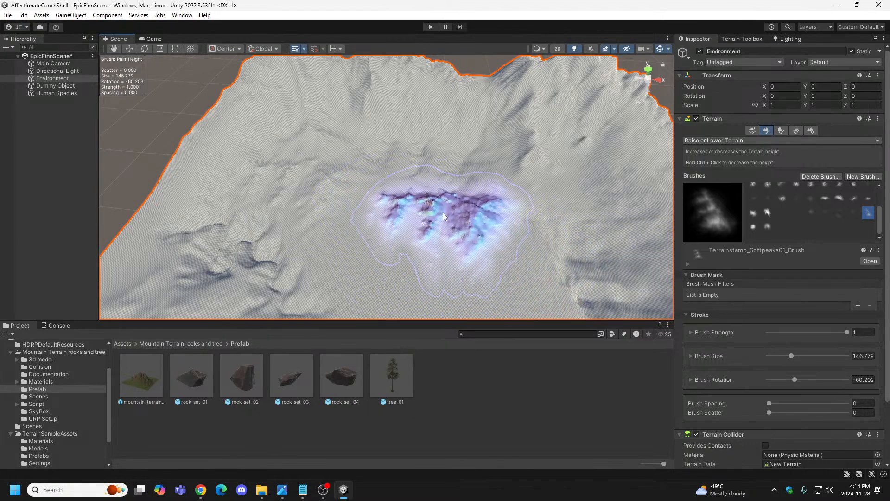
Rotate the soft peaks brush to about -173 degrees and position it over the inner corner of the mountain ridges.
key(d)
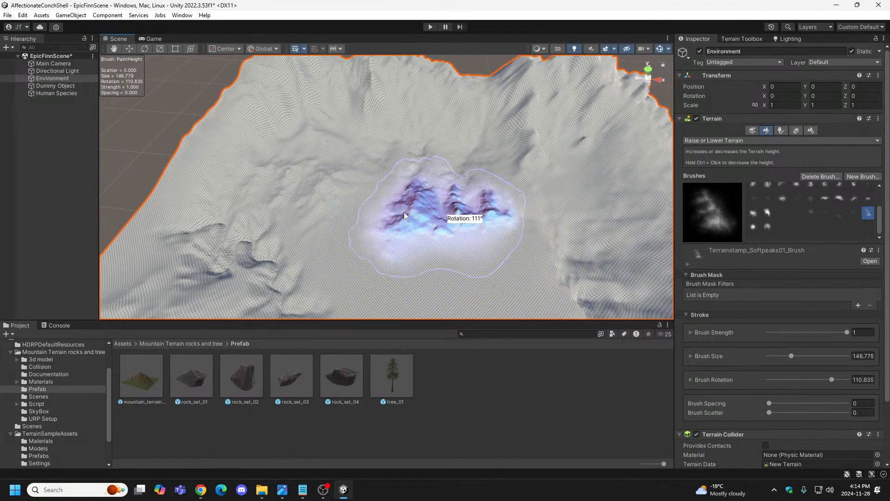
key(d)
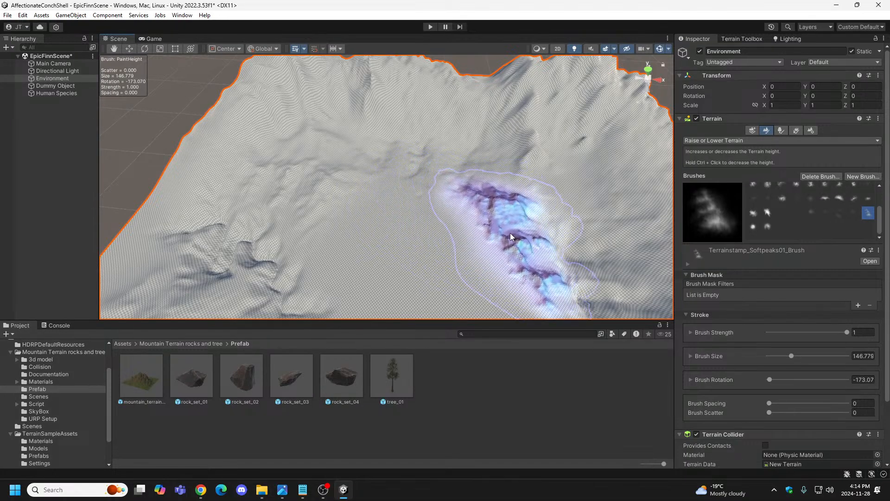
alt+drag(513, 236, 646, 201)
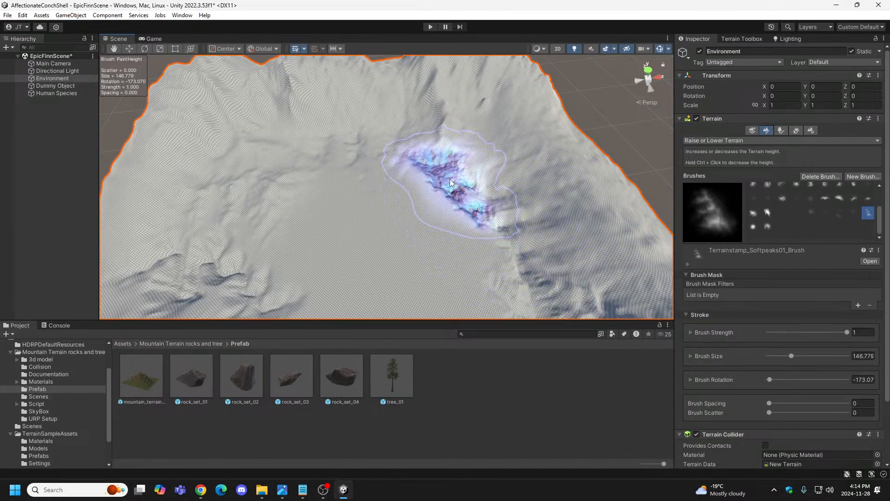
Stamp a Terrainstamp_Softpeaks01 mountain on the basin's slope with the brush size about 160.6 and rotation about 147°.
mouse_move(607, 232)
right_down()
mouse_move(613, 218)
mouse_move(628, 259)
mouse_move(562, 237)
mouse_move(707, 258)
mouse_move(361, 288)
mouse_move(349, 245)
right_up()
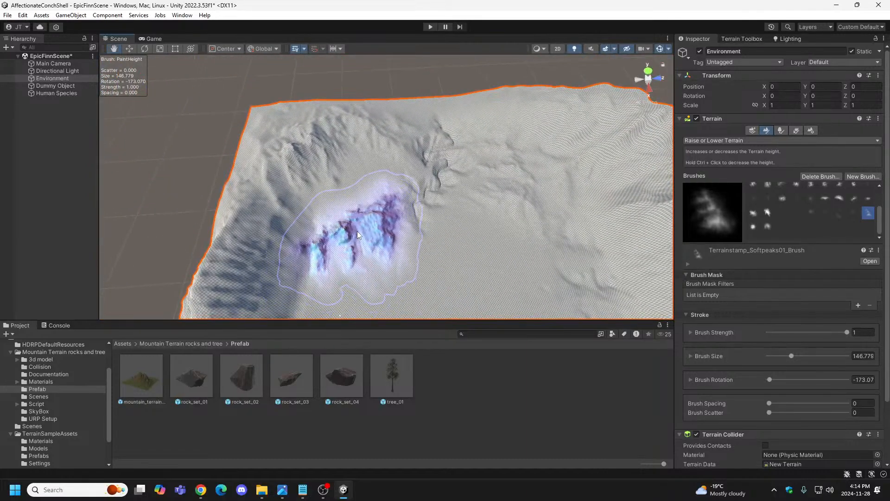
key(s)
key(s)
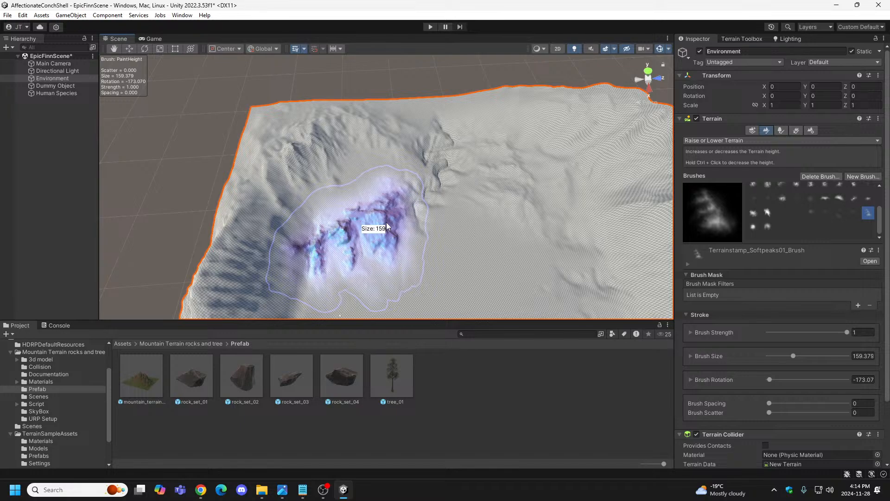
key(a)
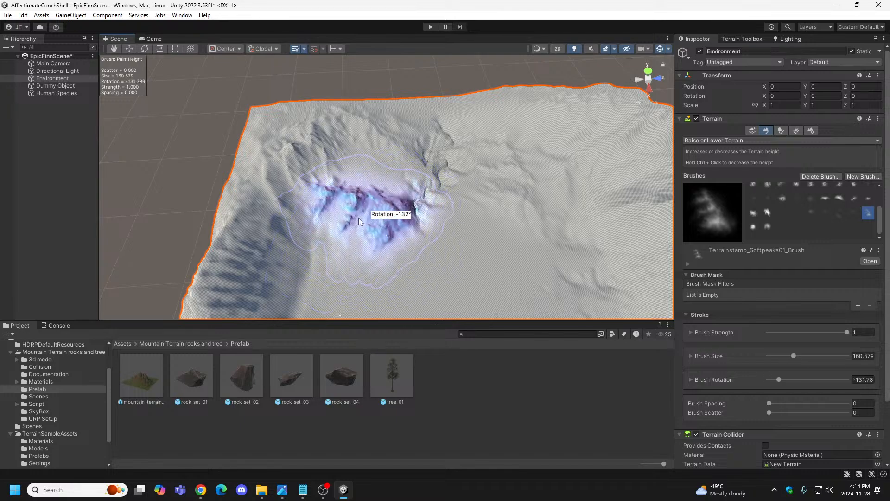
key(a)
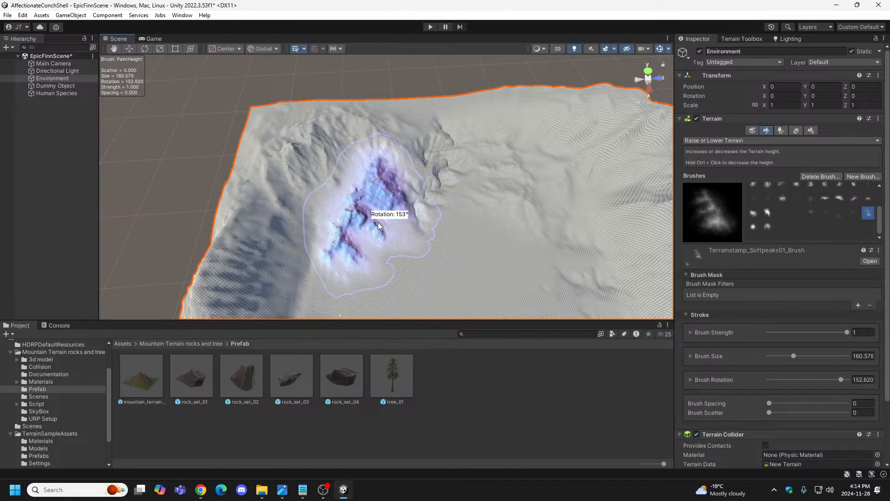
key(a)
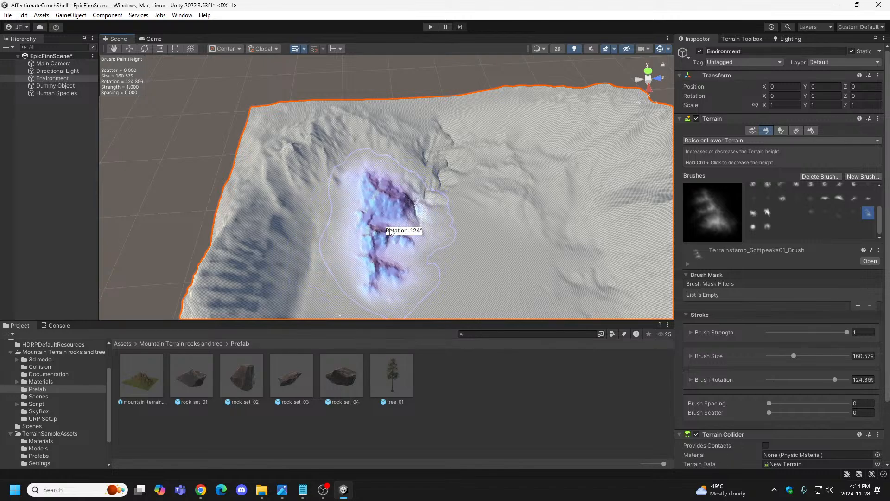
key(a)
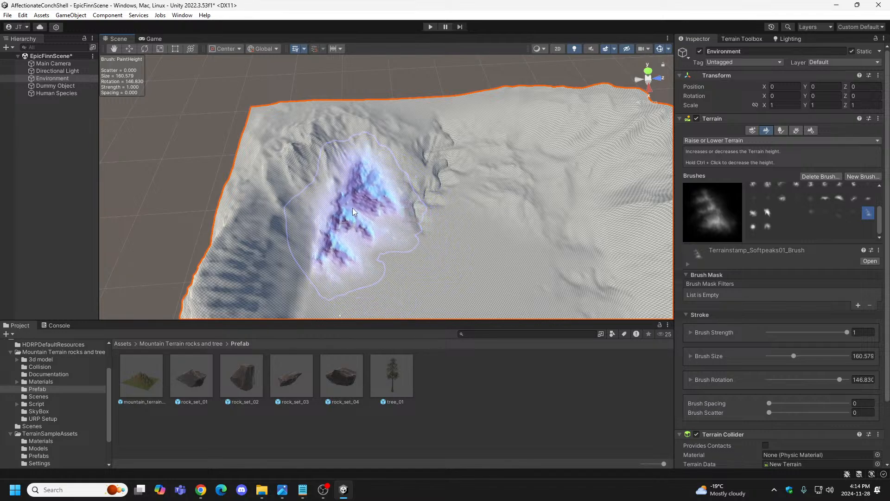
click(351, 208)
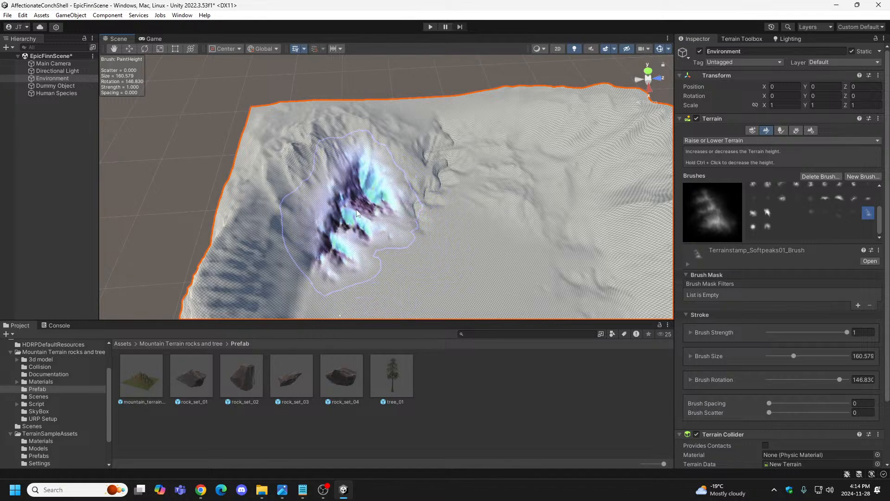
Preview the sculpted mountains in Play mode, then stop the game.
right_drag(526, 241, 413, 54)
click(429, 28)
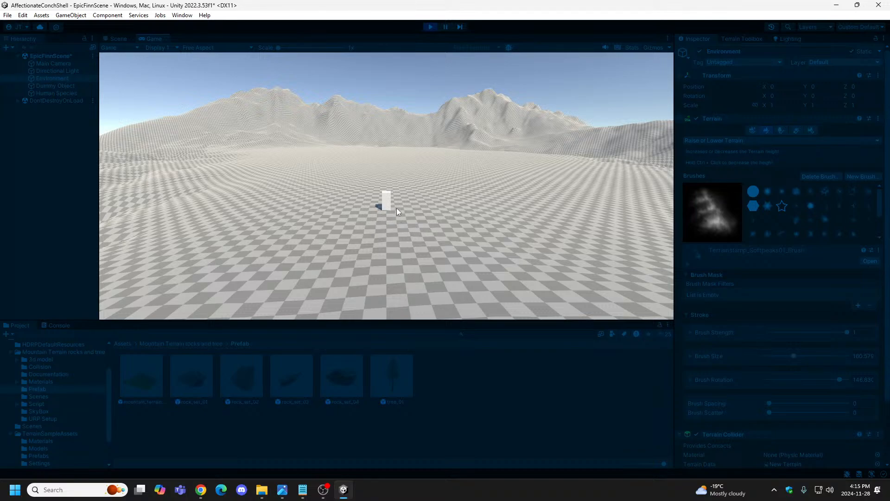
click(430, 26)
Raise the terrain at the basin's far edge using the Terrainstamp_Plateau01 brush at a size of about 105.
mouse_move(338, 175)
right_down()
mouse_move(292, 179)
mouse_move(310, 131)
mouse_move(466, 152)
mouse_move(671, 198)
mouse_move(484, 159)
right_up()
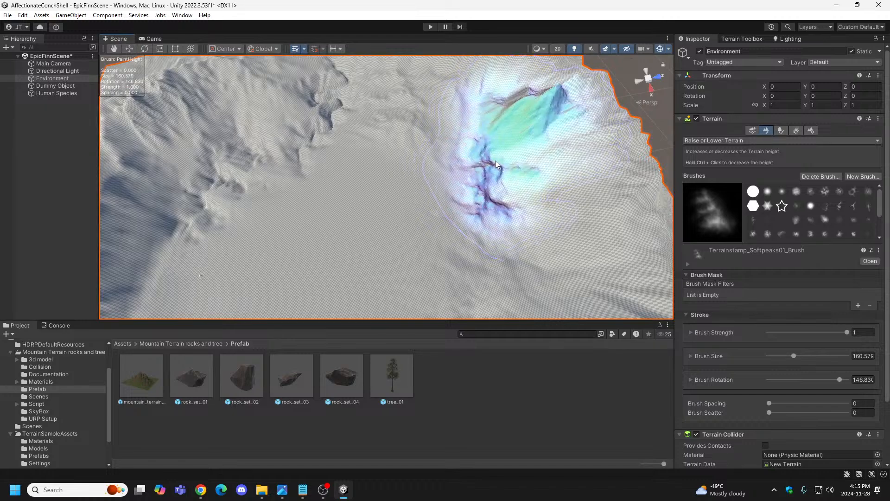
scroll(752, 234, down, 2)
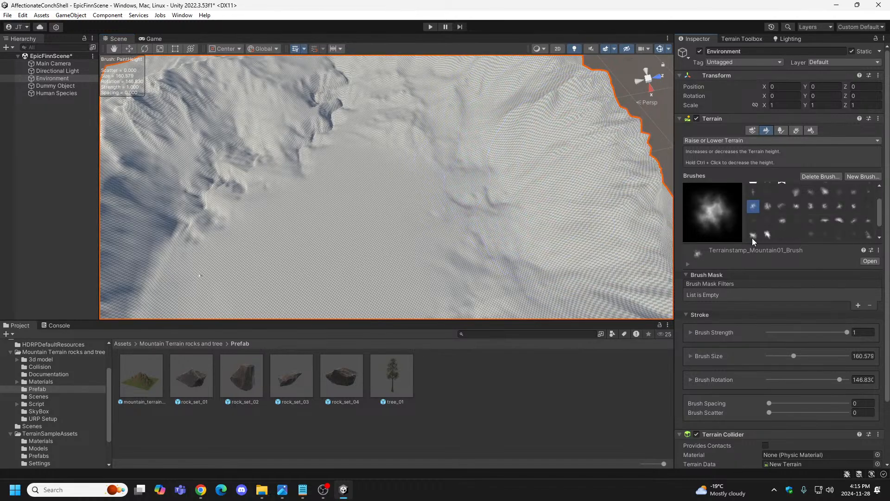
click(751, 218)
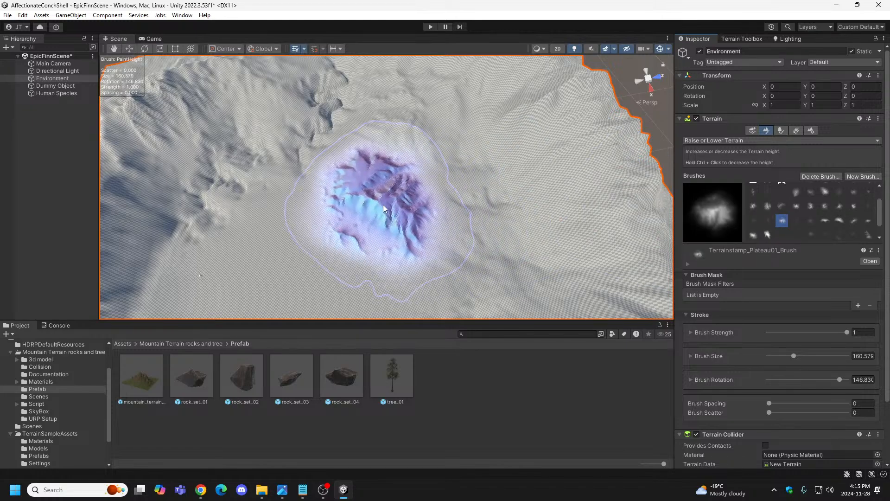
mouse_move(383, 204)
mouse_down()
mouse_move(241, 213)
mouse_move(163, 228)
mouse_move(272, 226)
mouse_move(158, 231)
mouse_up()
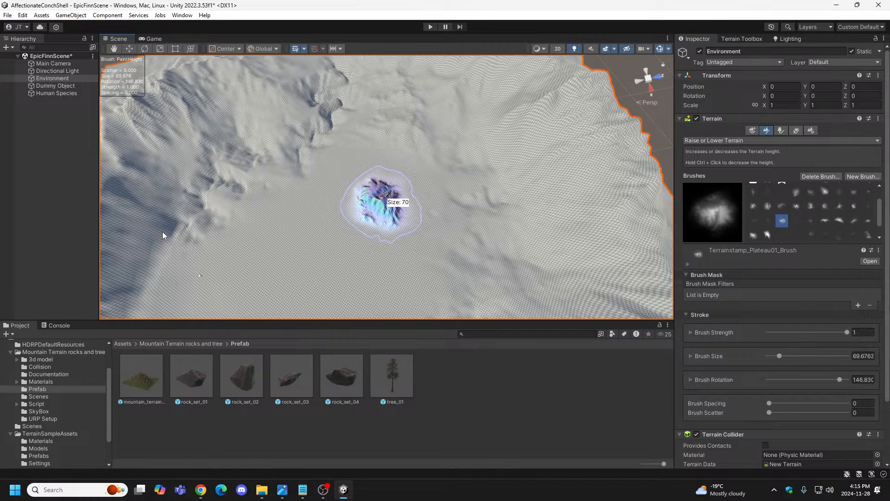
drag(162, 235, 184, 240)
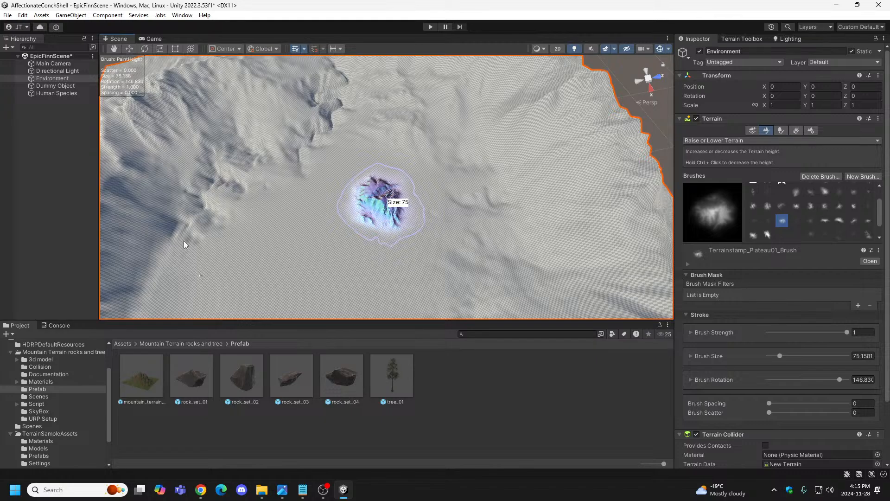
mouse_move(278, 248)
alt+mouse_down()
mouse_move(427, 241)
mouse_move(635, 260)
mouse_move(440, 218)
mouse_move(241, 247)
mouse_move(250, 258)
mouse_move(307, 209)
mouse_move(558, 276)
mouse_move(455, 246)
mouse_move(342, 257)
mouse_move(334, 230)
mouse_move(319, 234)
mouse_move(411, 255)
mouse_move(418, 219)
alt+mouse_up()
scroll(419, 213, up, 5)
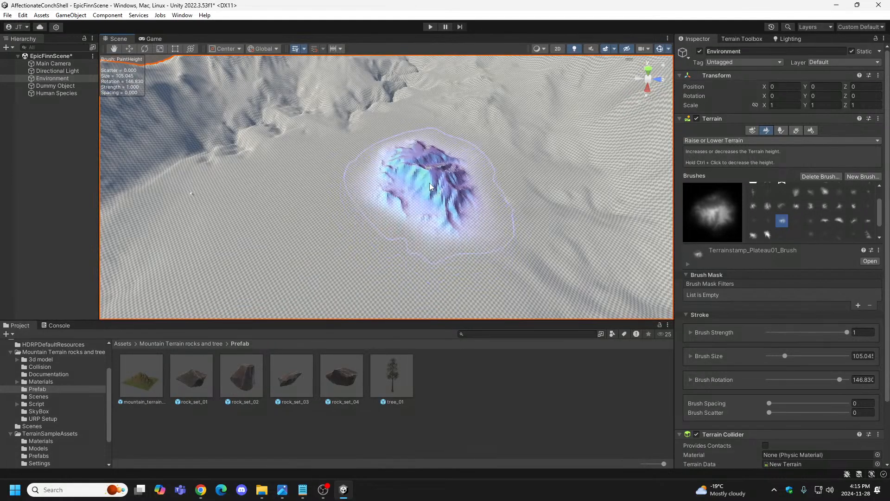
click(427, 160)
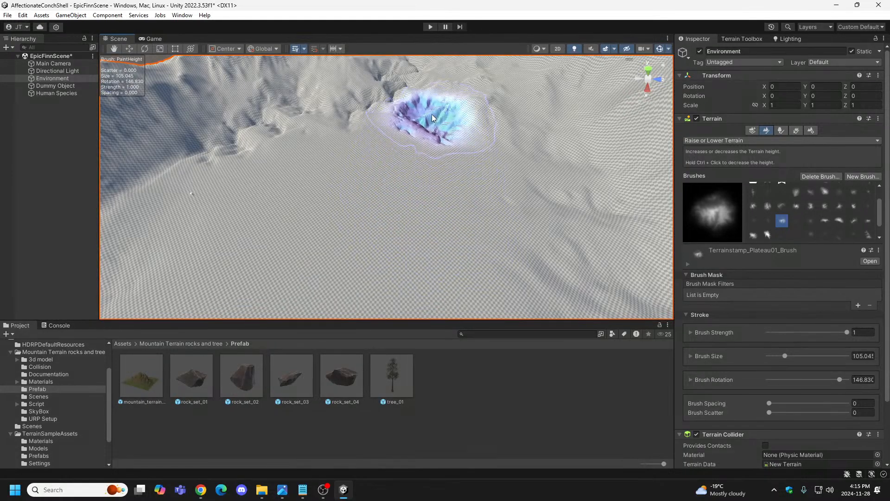
mouse_move(448, 145)
mouse_down()
mouse_move(443, 134)
mouse_move(572, 171)
mouse_move(616, 237)
mouse_move(457, 142)
mouse_move(575, 187)
mouse_move(578, 198)
mouse_up()
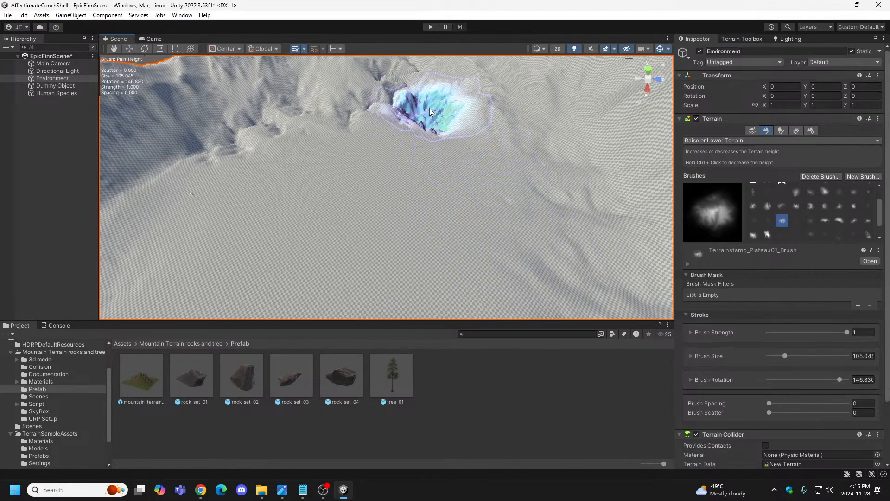
Duplicate the Environment terrain three times and set the brush rotation to about -12°.
mouse_move(574, 193)
right_down()
mouse_move(623, 210)
mouse_move(649, 206)
mouse_move(605, 284)
mouse_move(537, 271)
mouse_move(408, 288)
mouse_move(687, 191)
mouse_move(690, 202)
right_up()
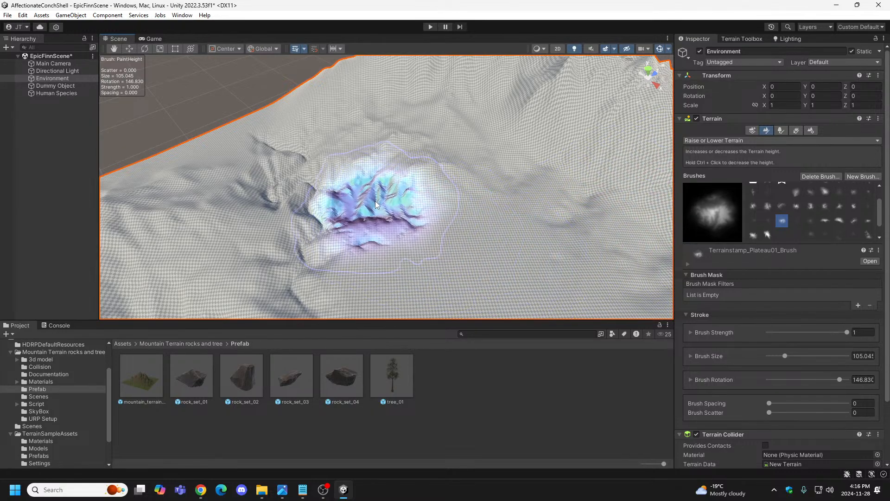
key(a)
key(d)
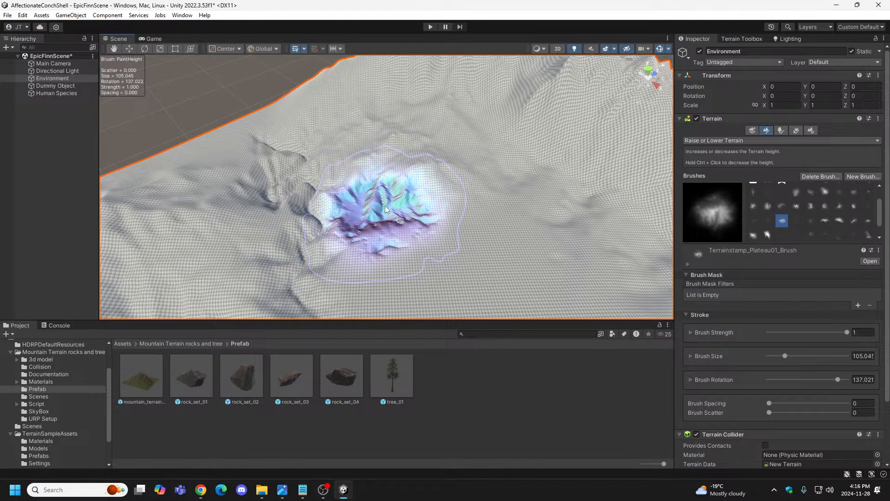
key(ctrl+d)
key(ctrl+d)
key(ctrl+d)
mouse_move(379, 208)
mouse_down()
mouse_move(391, 169)
mouse_move(367, 163)
mouse_up()
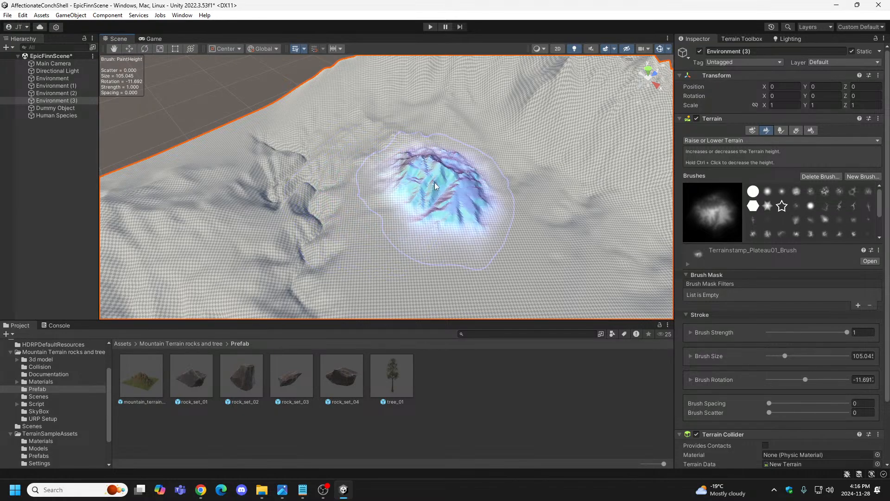
Raise eroded terrain beside the basin's cliffs with the Terrainstamp_Erode02 brush, rotating it to about -47° and -64°.
click(817, 222)
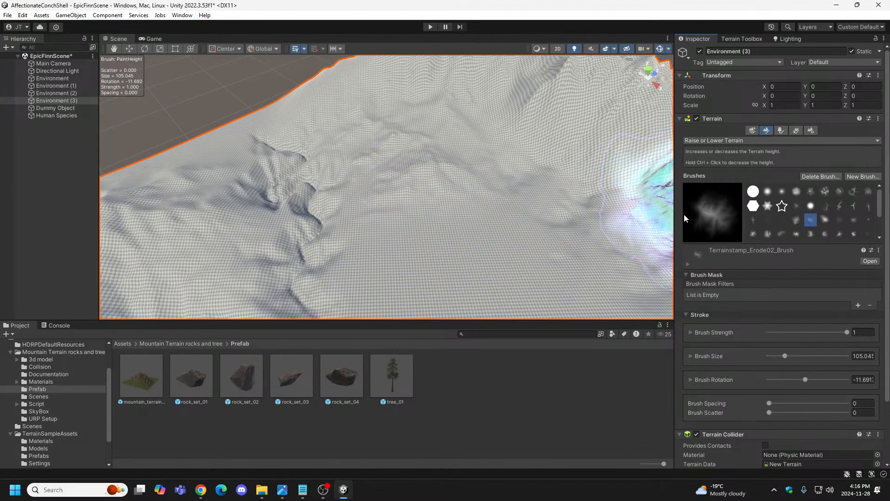
click(795, 221)
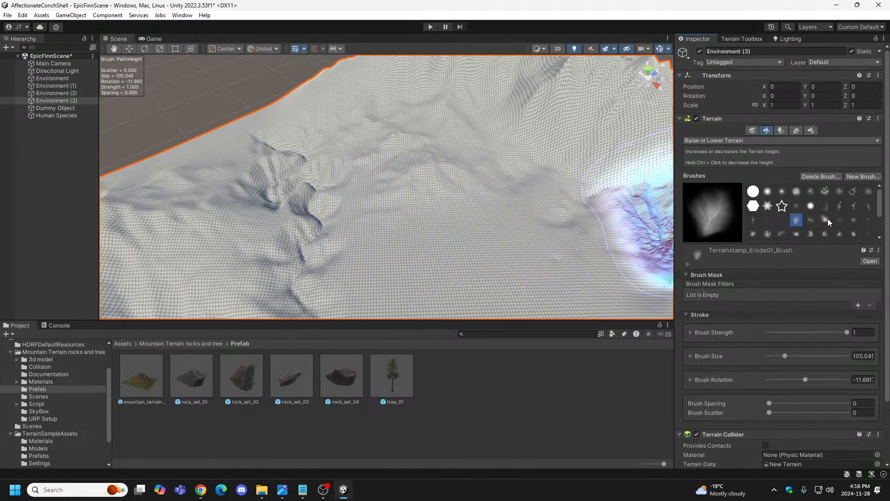
click(813, 219)
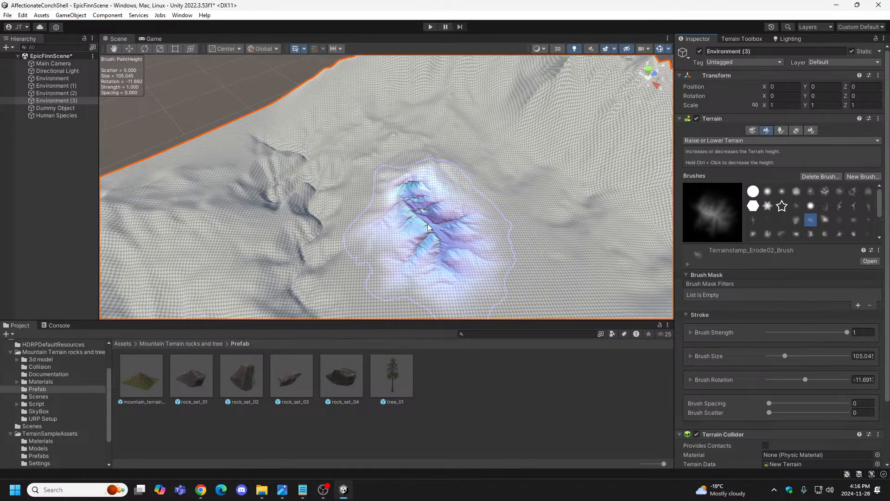
key(d)
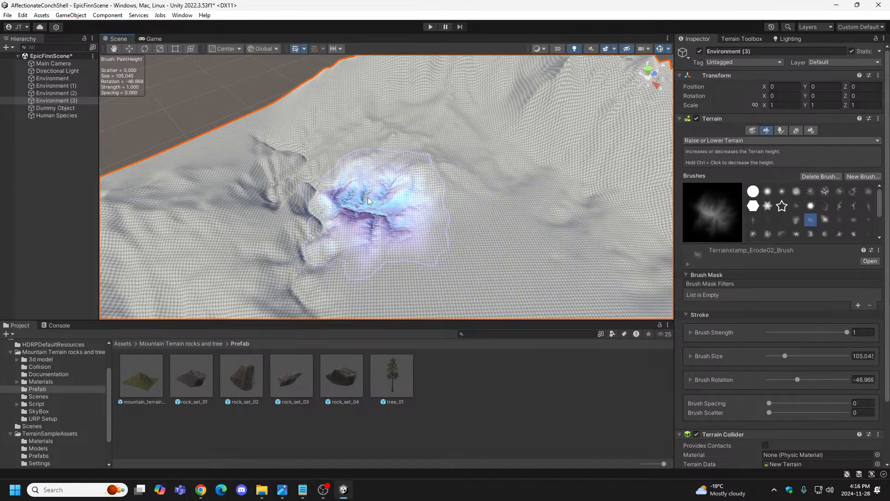
click(365, 193)
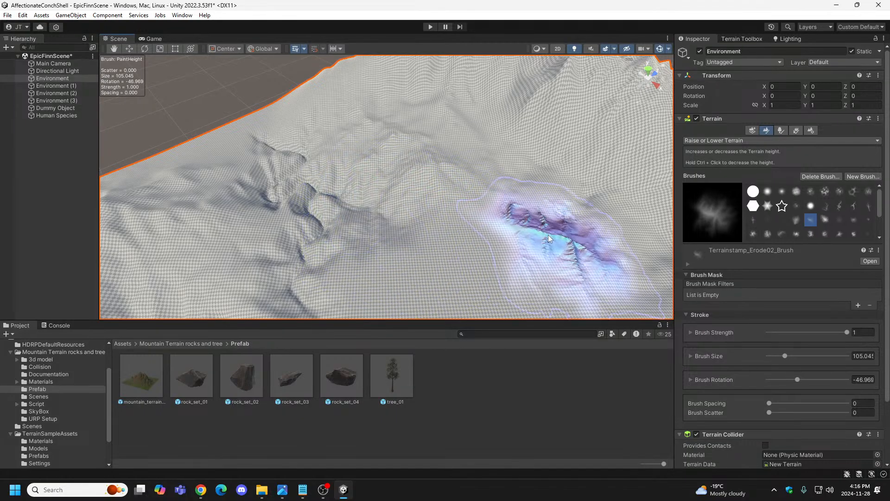
key(d)
mouse_move(533, 238)
right_down()
mouse_move(565, 257)
mouse_move(509, 229)
mouse_move(402, 260)
mouse_move(433, 250)
mouse_move(534, 268)
right_up()
click(534, 264)
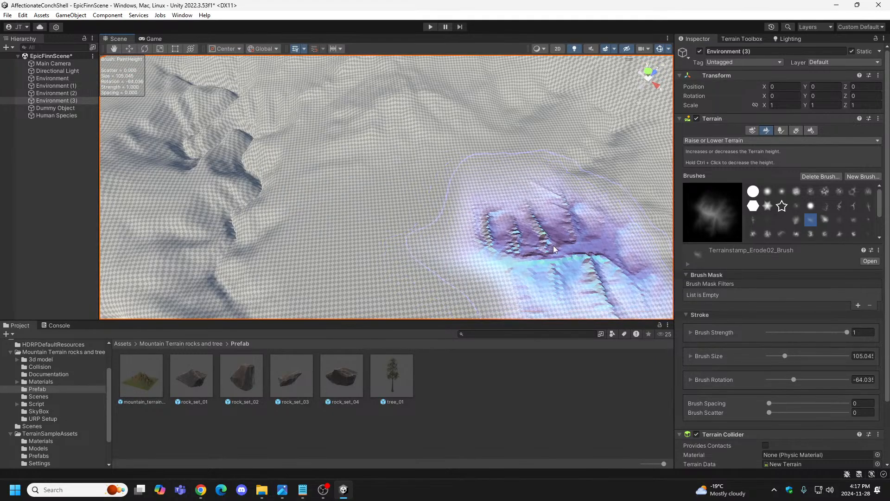
Stamp jagged ridges over the cliffs at the basin's edge with the Terrainstamp_Canyon01 brush rotated to about -118°.
click(824, 206)
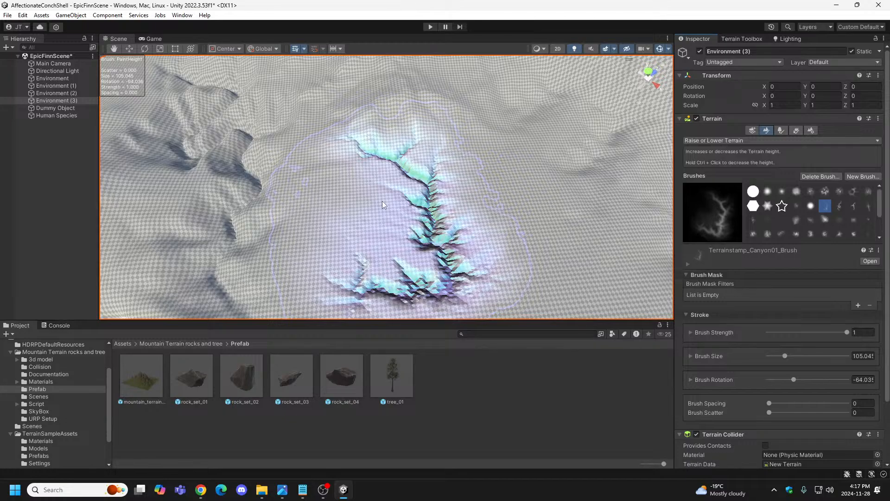
key(d)
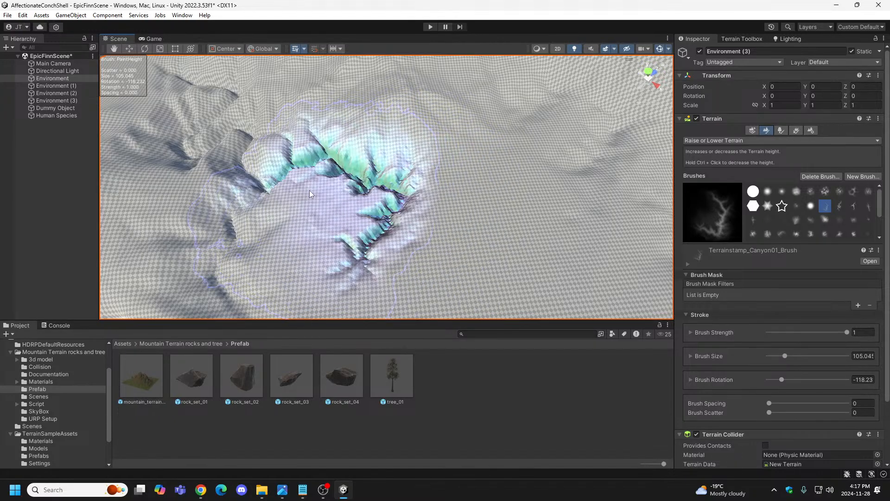
alt+drag(309, 190, 461, 190)
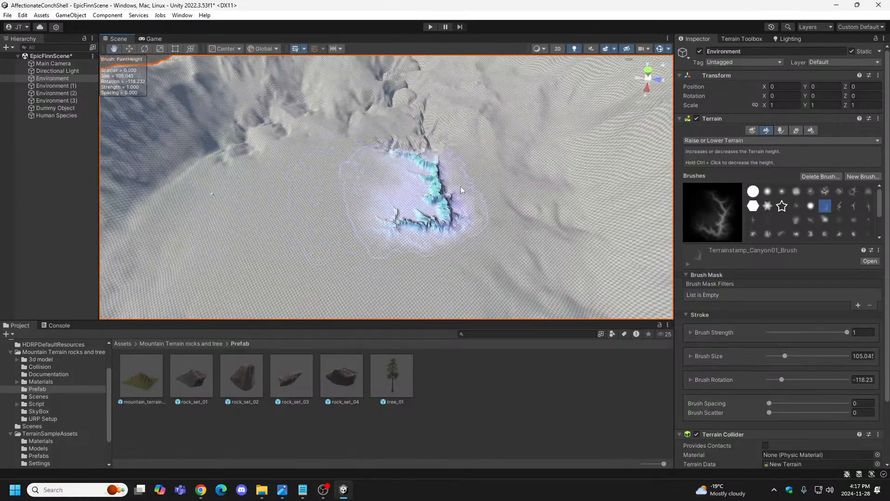
Add a Terrainstamp_Canyon03 ridge beside the jagged cliffs at the basin's far edge.
click(854, 206)
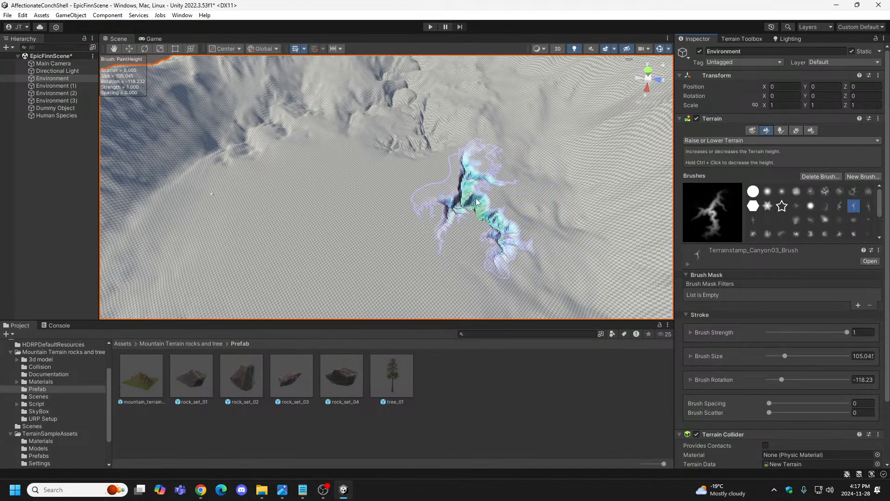
click(467, 184)
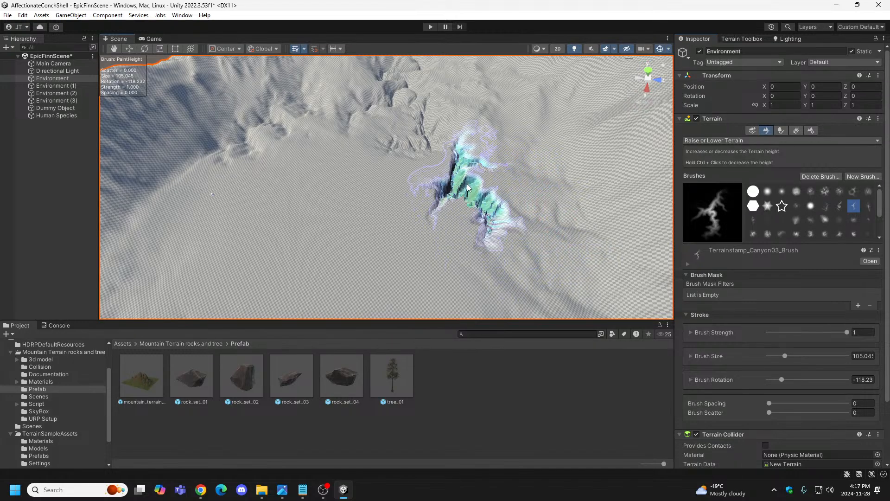
Stamp a Terrainstamp_Canyon03 ridge on the basin's edge, trying brush rotations of about -31°, -63° and -53° and ending at about 34°.
mouse_move(626, 218)
alt+mouse_down()
mouse_move(540, 199)
mouse_move(668, 207)
mouse_move(675, 216)
mouse_move(674, 227)
mouse_move(602, 220)
mouse_move(587, 239)
alt+mouse_up()
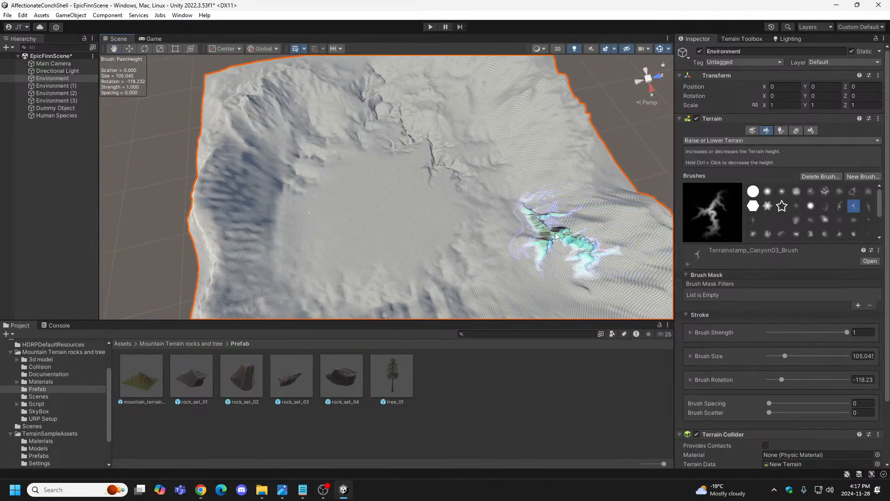
key(d)
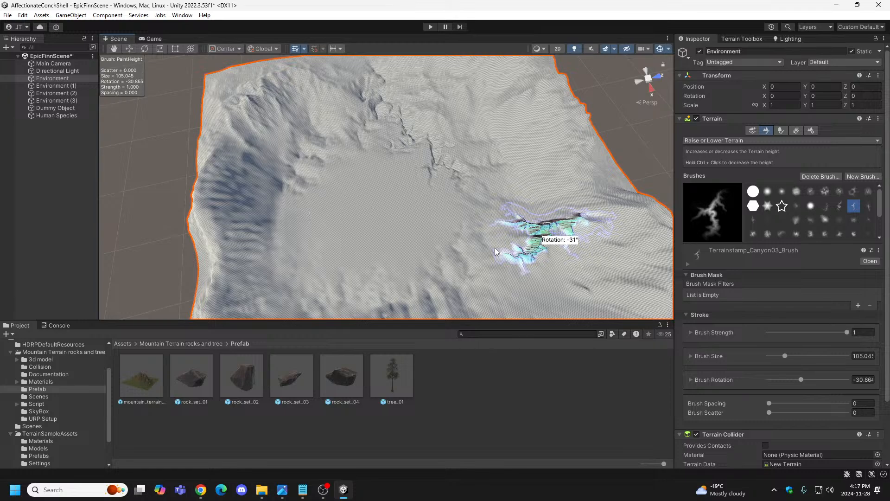
click(443, 228)
click(444, 229)
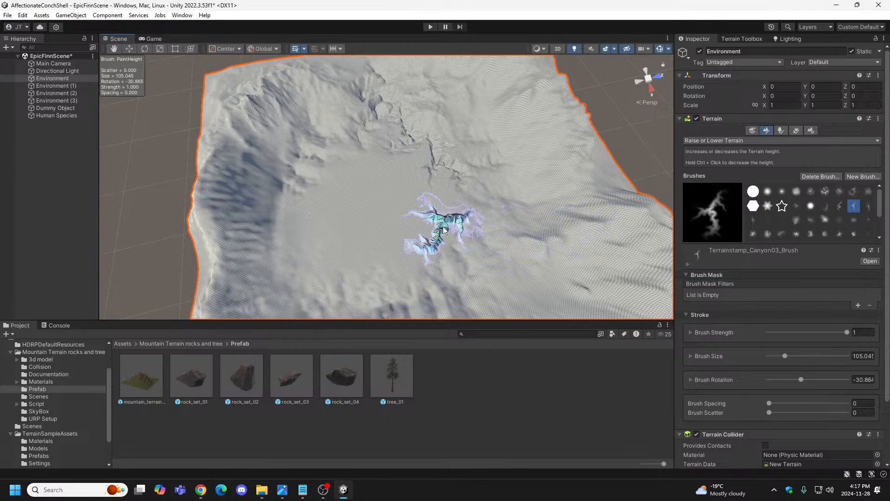
key(d)
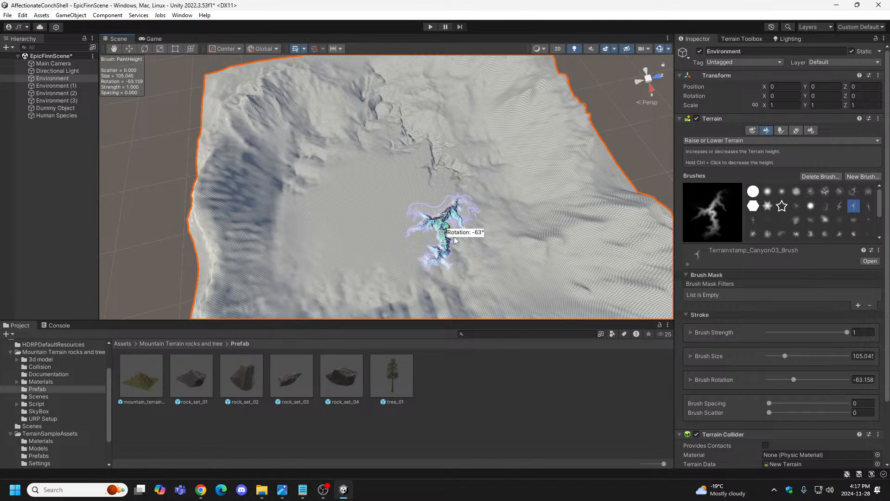
key(d)
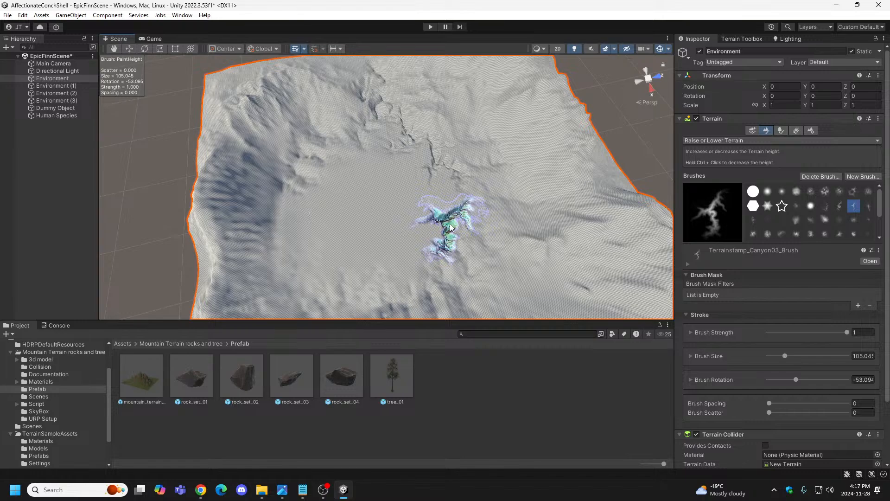
key(d)
Run the scene in Play mode to inspect the mountains from the character's viewpoint, and stop it.
mouse_move(566, 199)
alt+mouse_down()
mouse_move(527, 224)
mouse_move(446, 68)
alt+mouse_up()
click(431, 26)
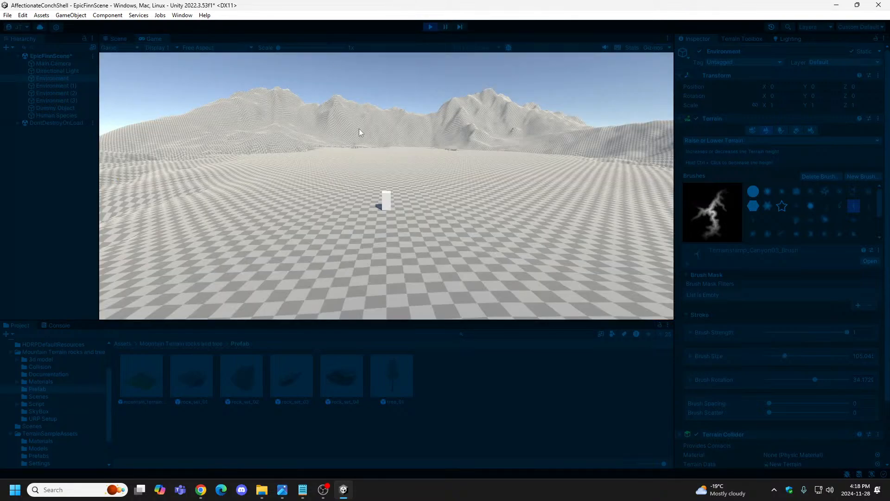
click(431, 27)
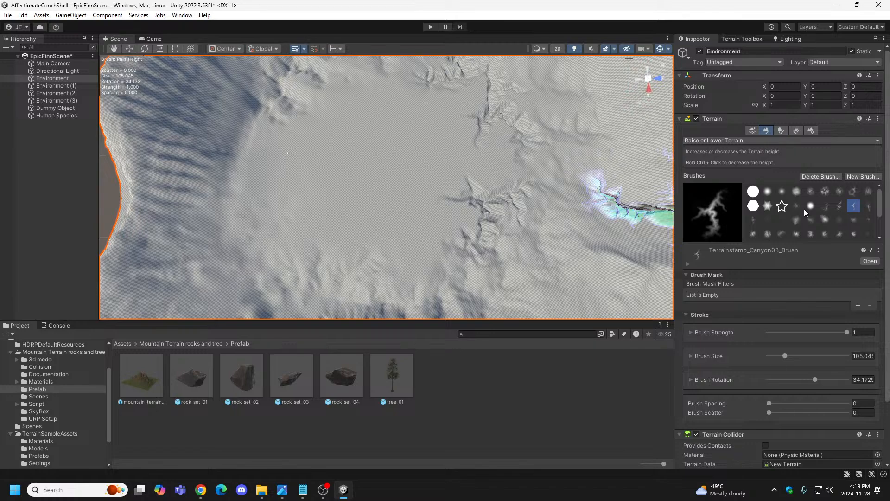
Switch the terrain tool to Sculpt Noise with the soft round brush and dab noise onto the basin floor near the cliffs.
click(768, 191)
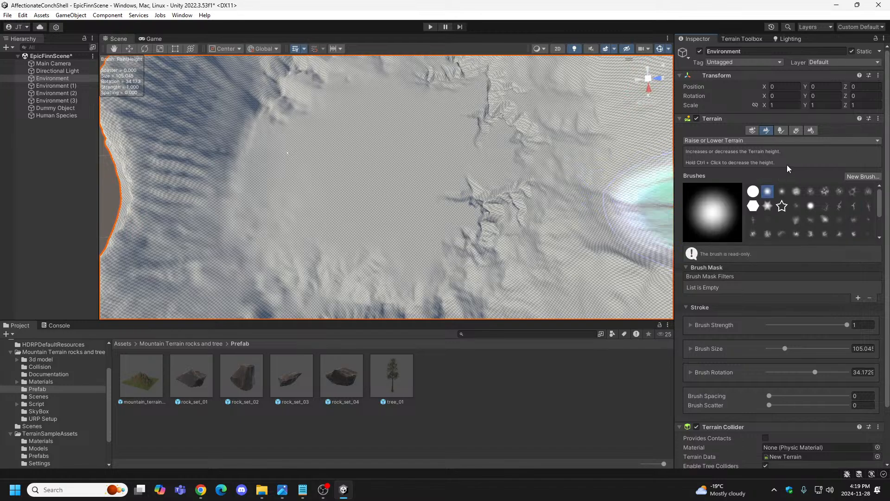
click(878, 142)
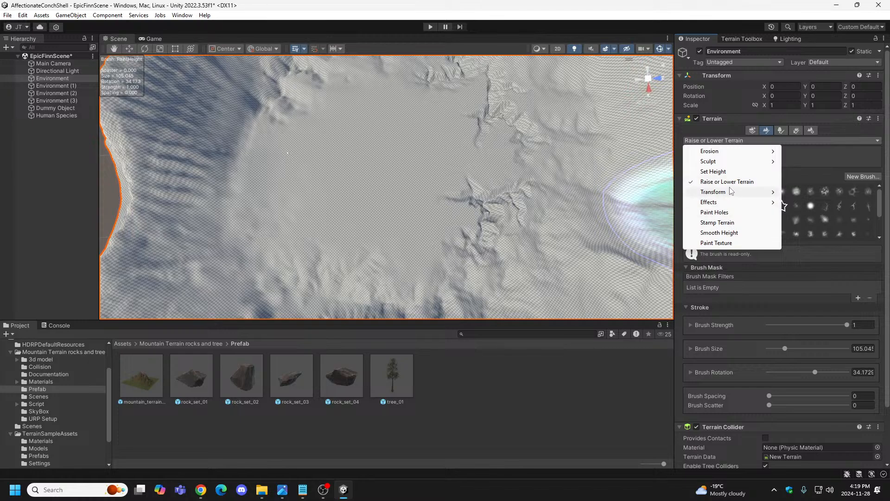
mouse_move(728, 164)
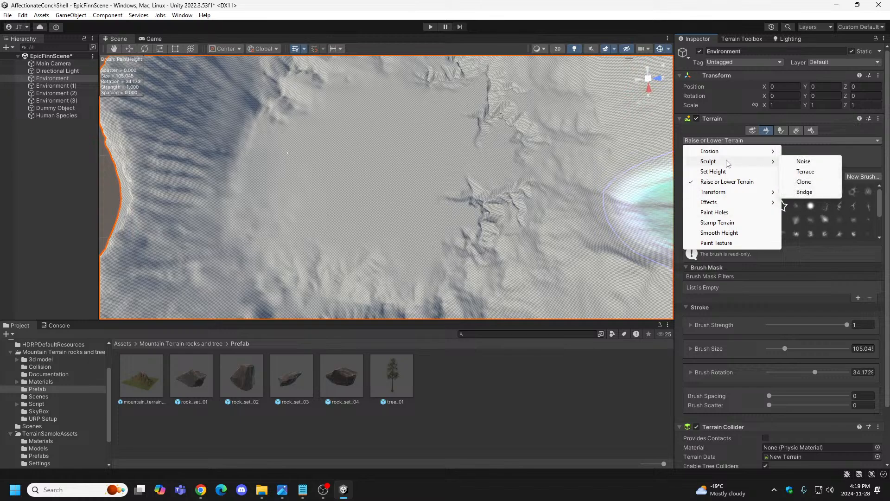
click(805, 164)
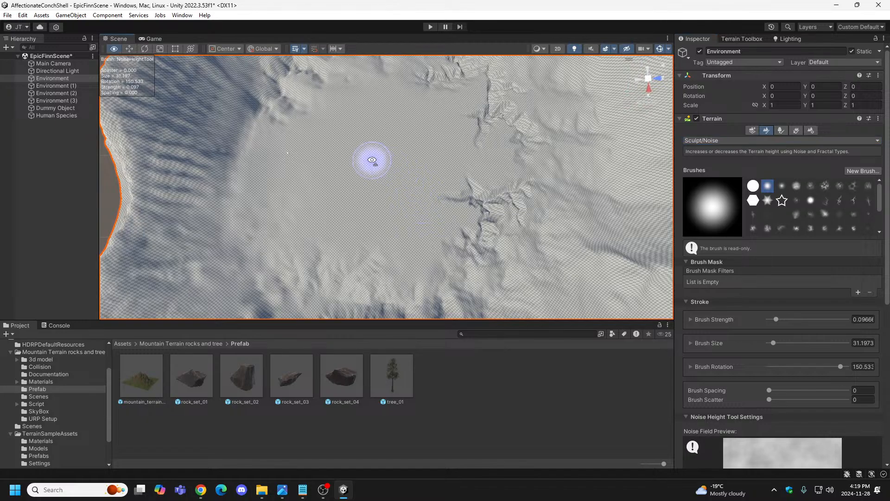
mouse_move(369, 157)
right_down()
mouse_move(394, 145)
mouse_move(407, 115)
mouse_move(316, 115)
right_up()
click(357, 132)
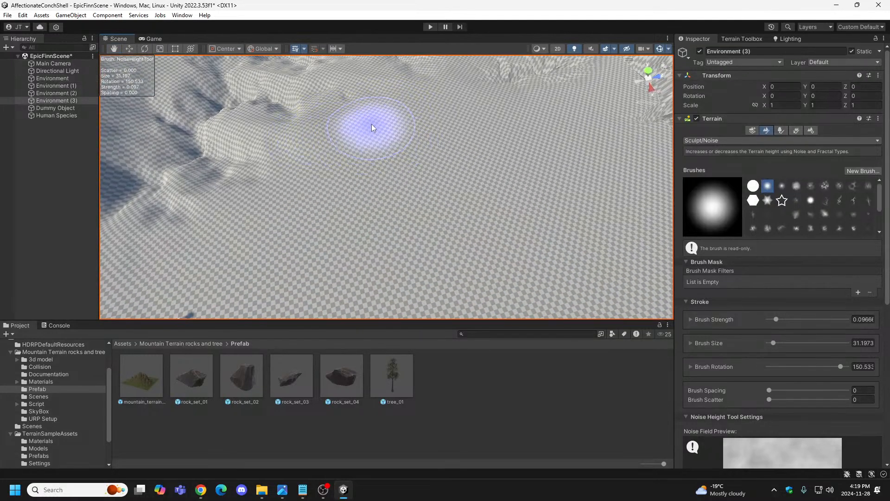
click(556, 152)
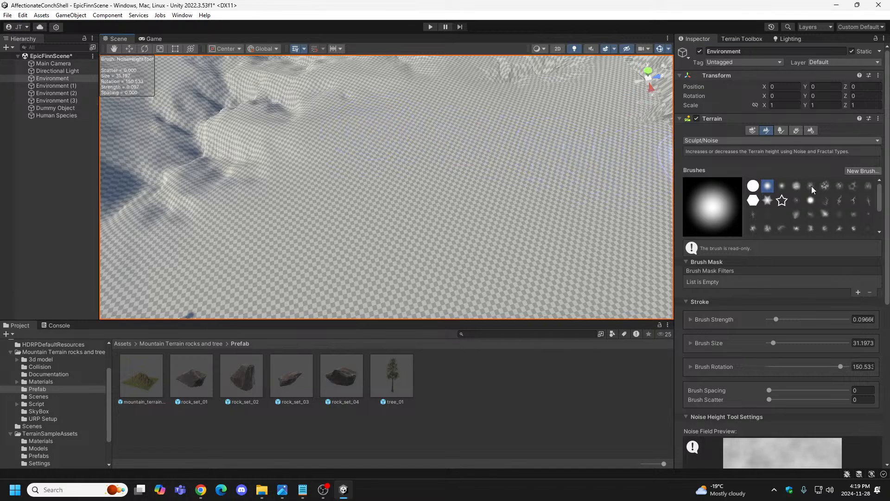
Paint mottled noise along the basin floor and cliff foot with the speckled cloud brush, enlarging it to about 40.
click(825, 185)
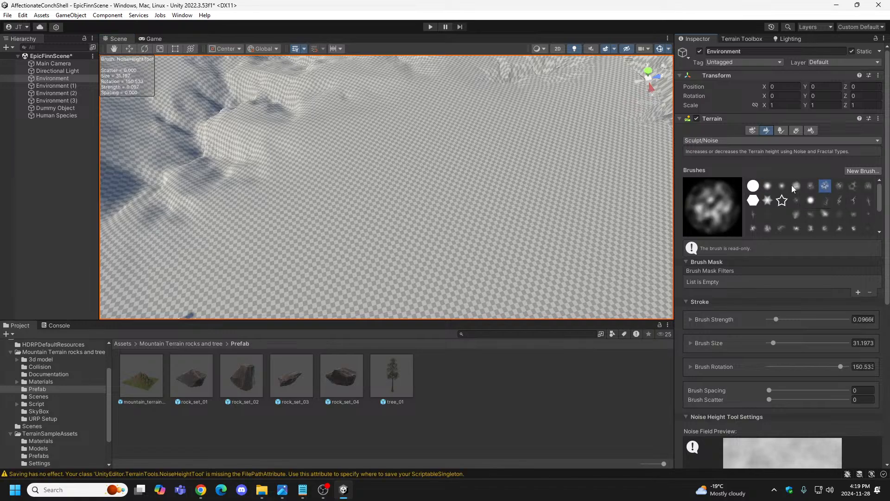
click(338, 121)
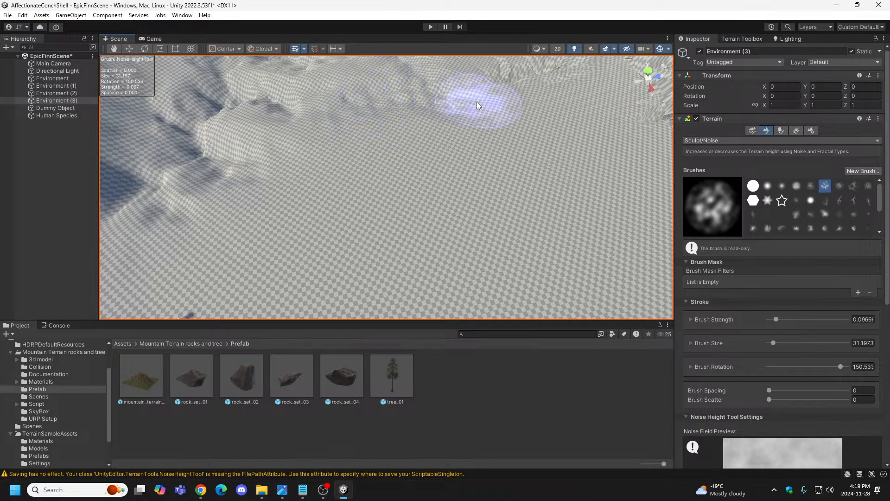
alt+drag(631, 174, 733, 130)
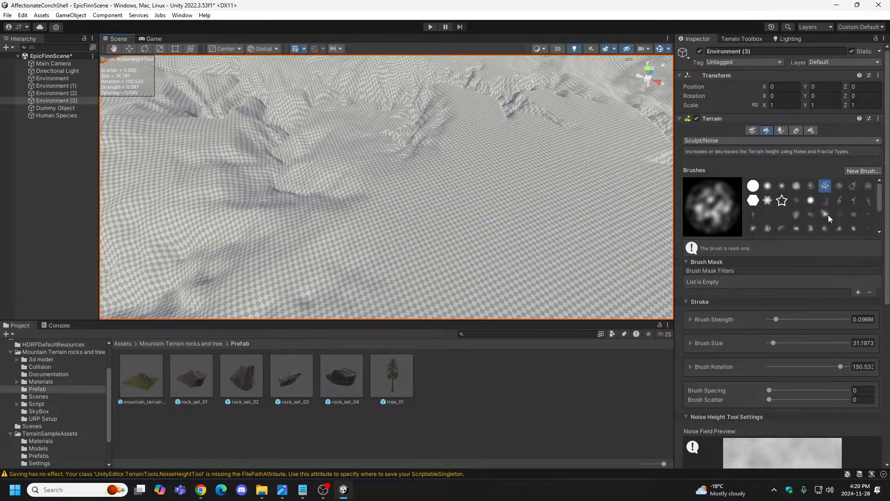
click(839, 186)
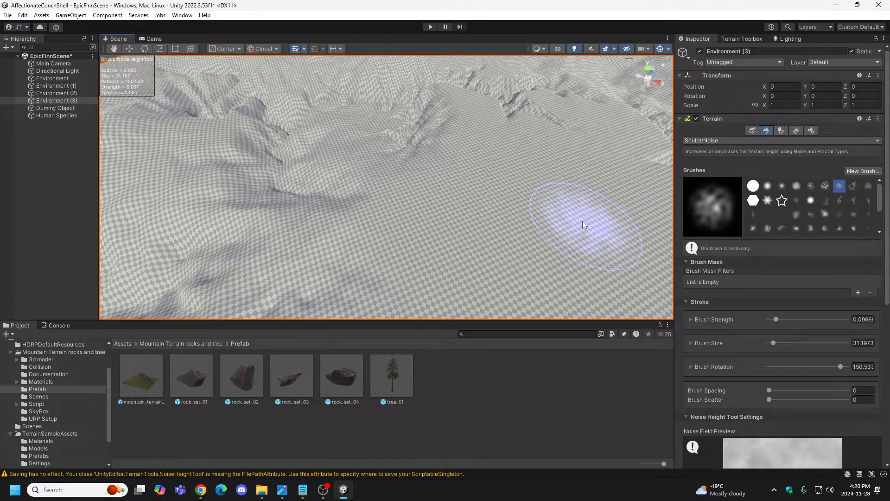
click(824, 183)
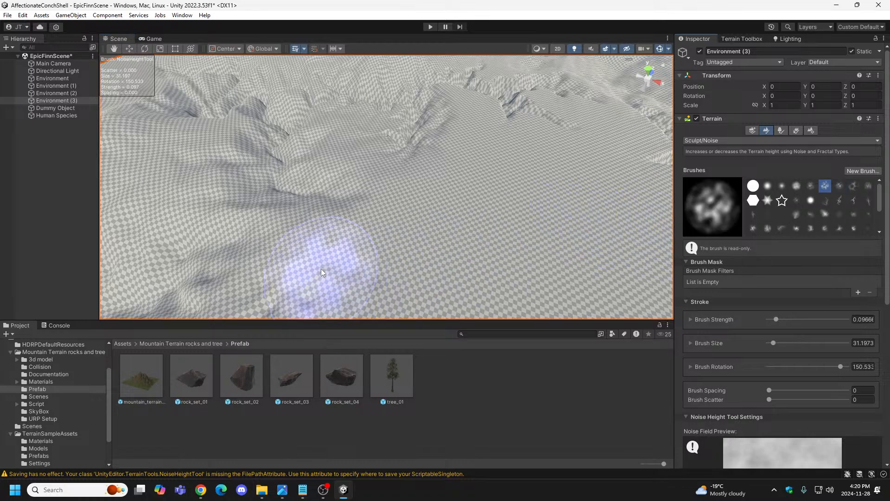
alt+drag(366, 254, 375, 250)
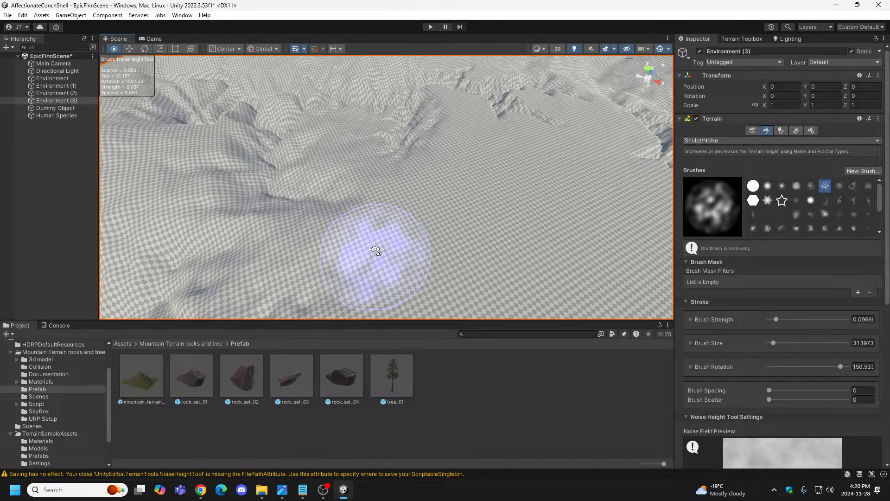
key(a)
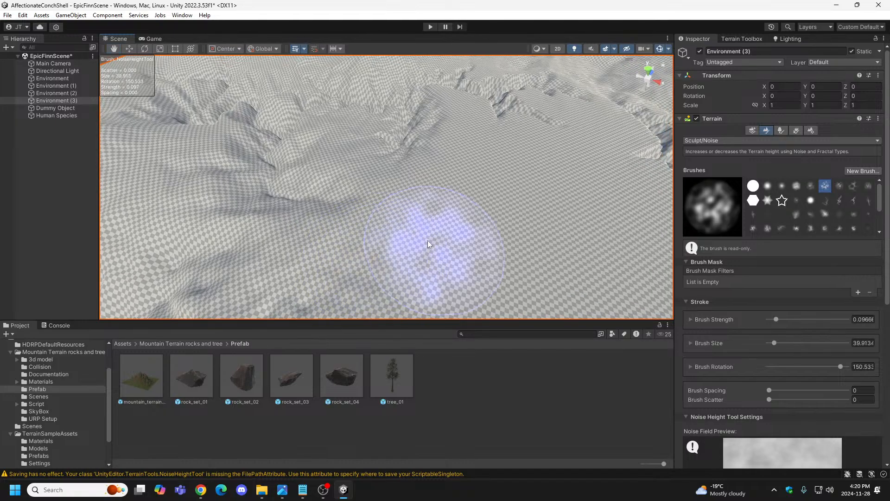
mouse_move(276, 269)
mouse_down()
mouse_move(269, 273)
mouse_move(329, 242)
mouse_move(383, 184)
mouse_move(465, 135)
mouse_move(612, 235)
mouse_up()
mouse_move(613, 235)
right_down()
mouse_move(550, 242)
mouse_move(607, 255)
mouse_move(440, 251)
mouse_move(620, 255)
mouse_move(602, 249)
mouse_move(532, 274)
mouse_move(572, 256)
mouse_move(514, 260)
mouse_move(512, 248)
mouse_move(595, 227)
right_up()
scroll(833, 222, down, 3)
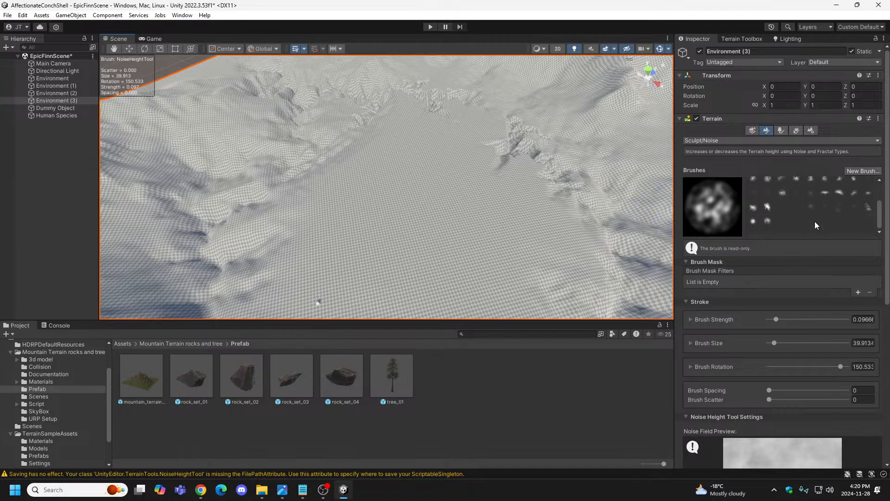
scroll(816, 222, up, 2)
click(810, 207)
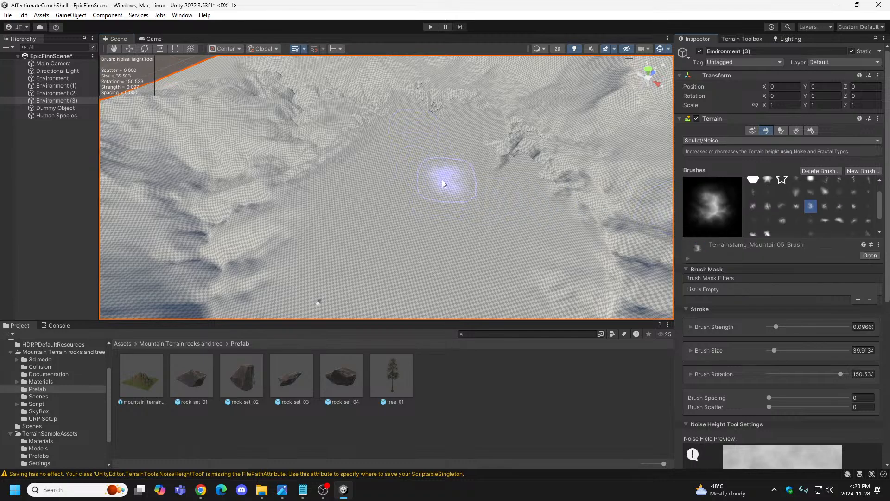
scroll(759, 190, up, 1)
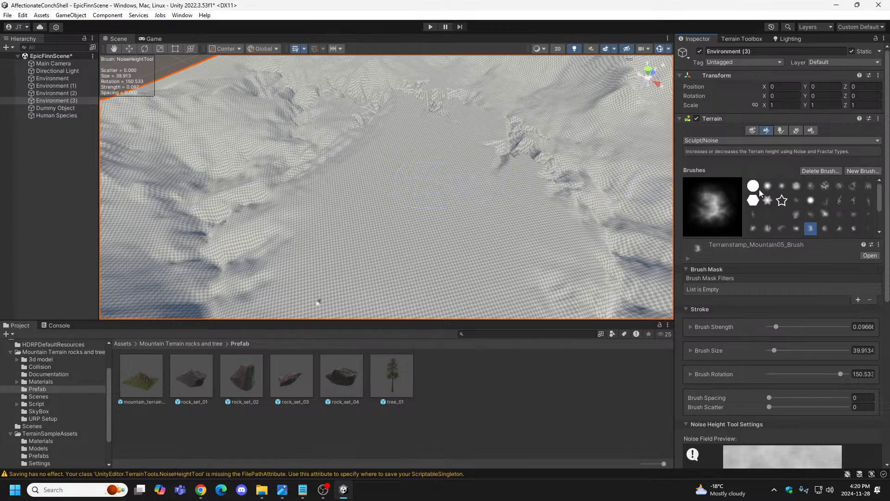
Paint gentle noise on the floor beside the ridge with the round brush that has a small bright centre, reduced to about 25.
click(782, 185)
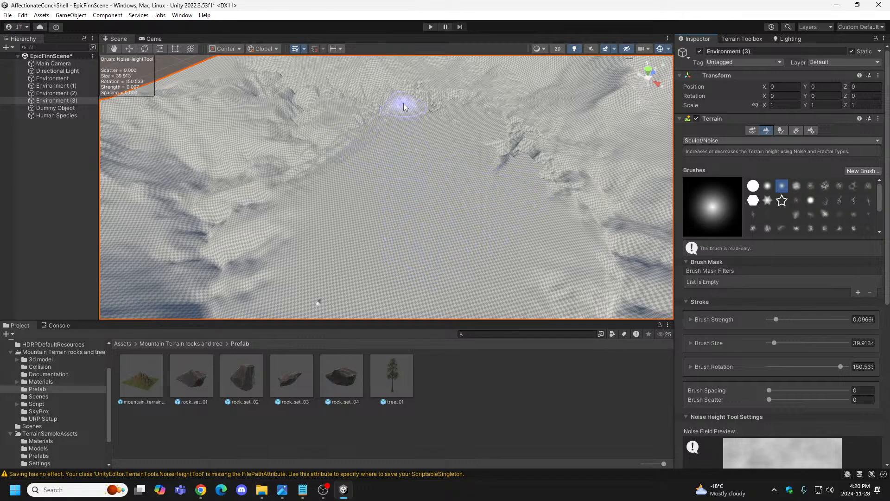
right_drag(420, 128, 508, 129)
key(w)
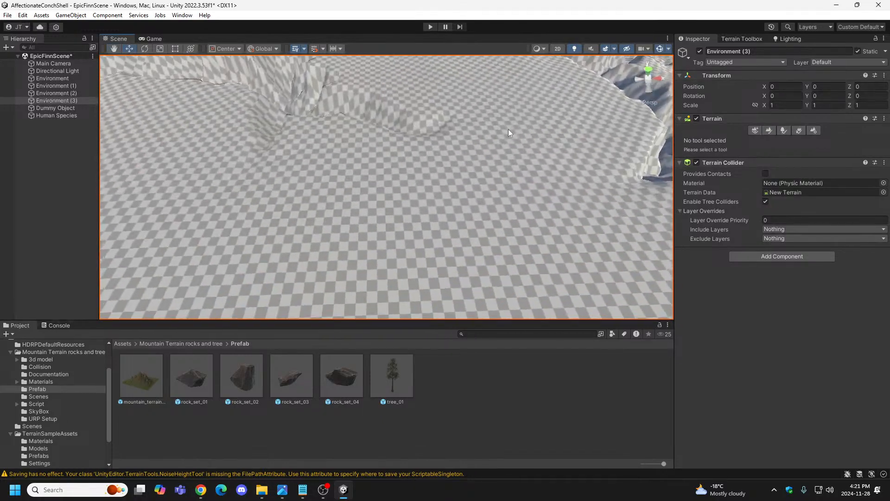
scroll(484, 122, down, 10)
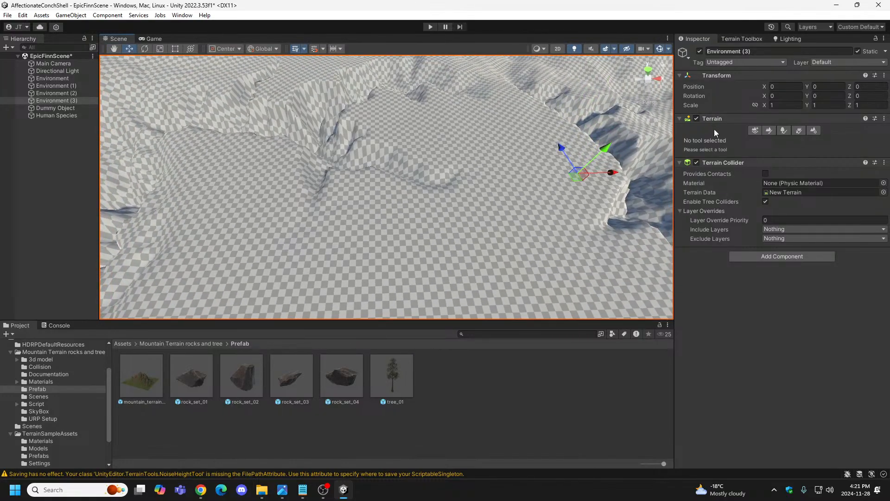
click(767, 132)
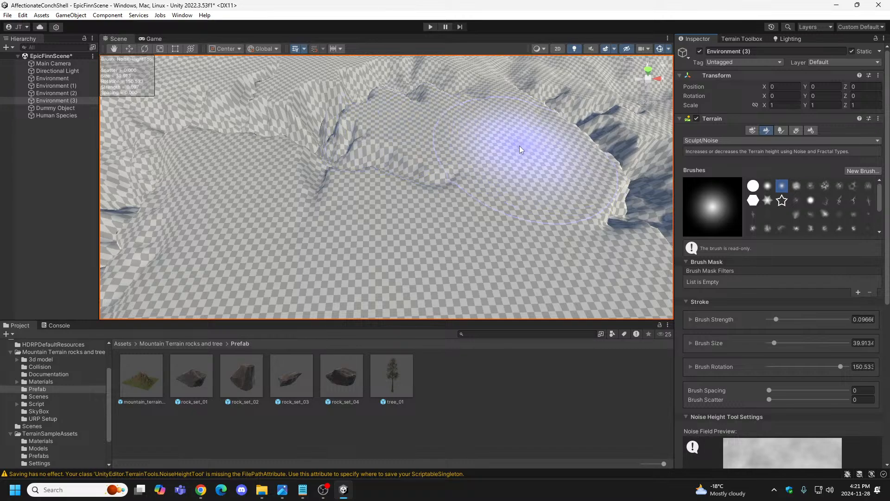
key(s)
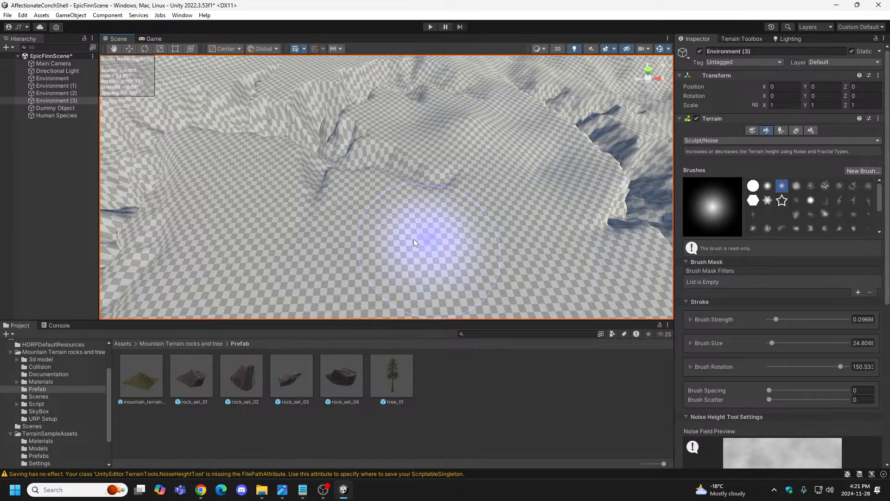
mouse_move(391, 240)
right_down()
mouse_move(520, 214)
mouse_move(359, 246)
mouse_move(368, 242)
mouse_move(312, 173)
right_up()
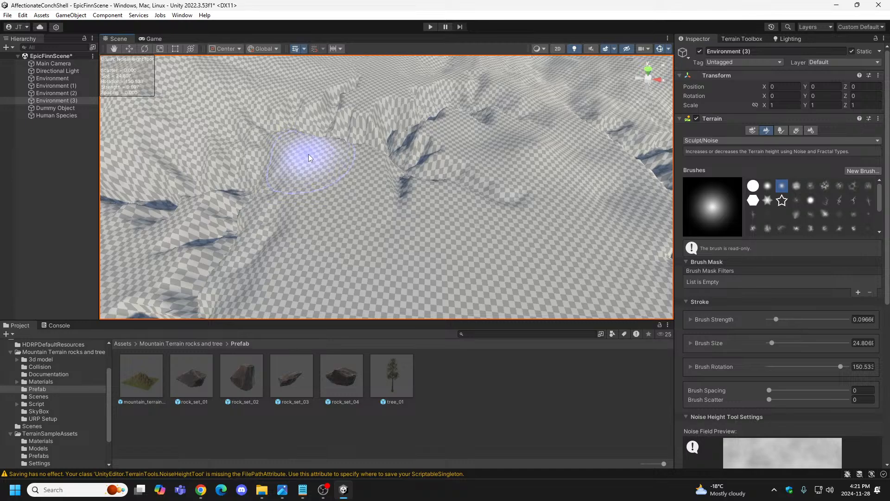
mouse_move(330, 163)
mouse_down()
mouse_move(345, 174)
mouse_move(343, 268)
mouse_up()
mouse_move(439, 272)
right_down()
mouse_move(530, 265)
mouse_move(446, 257)
right_up()
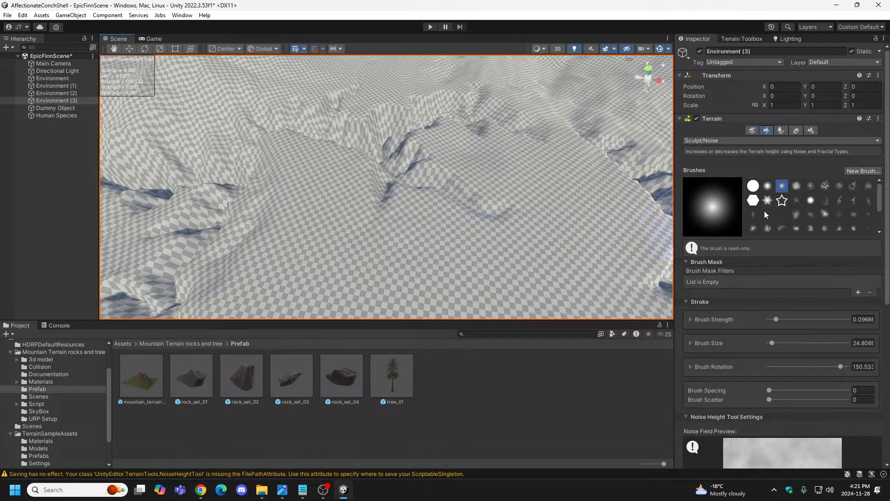
Roughen the slopes and floor around the ridge with the speckled cloud brush using Sculpt Noise.
click(825, 187)
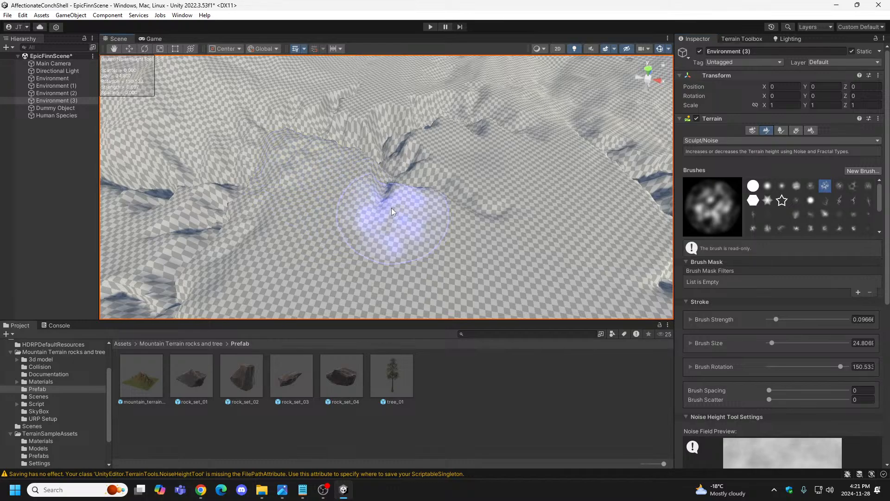
drag(322, 186, 302, 221)
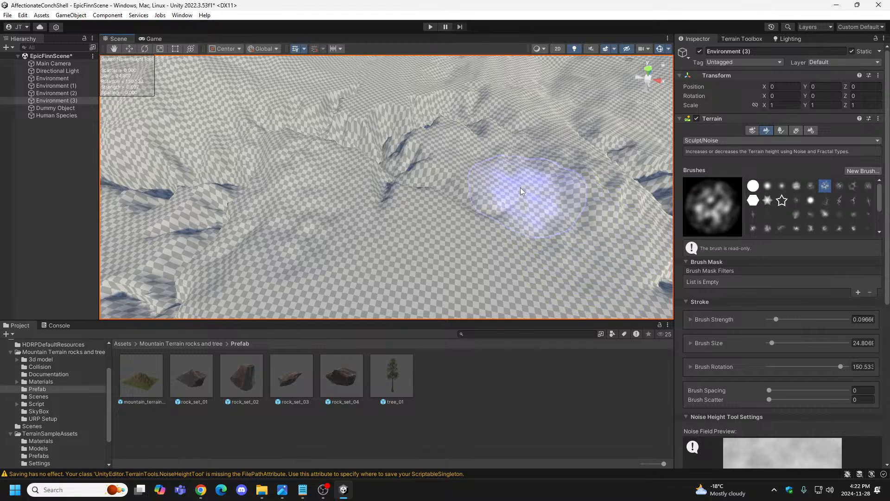
Try the streaked noise brush on the open basin floor and redo the last noise stroke.
mouse_move(615, 238)
right_down()
mouse_move(648, 222)
mouse_move(616, 260)
mouse_move(547, 259)
mouse_move(528, 276)
mouse_move(478, 269)
mouse_move(418, 282)
mouse_move(378, 252)
mouse_move(252, 218)
mouse_move(199, 235)
mouse_move(304, 210)
mouse_move(447, 199)
mouse_move(466, 214)
right_up()
click(837, 189)
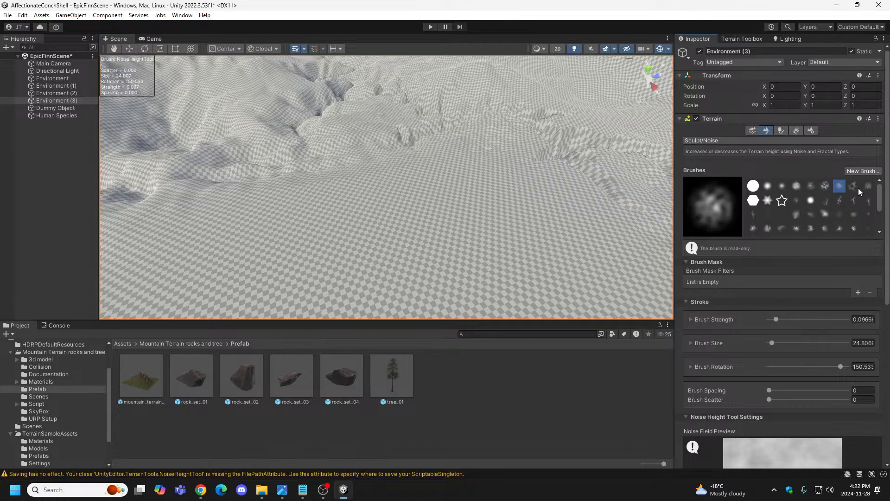
click(854, 186)
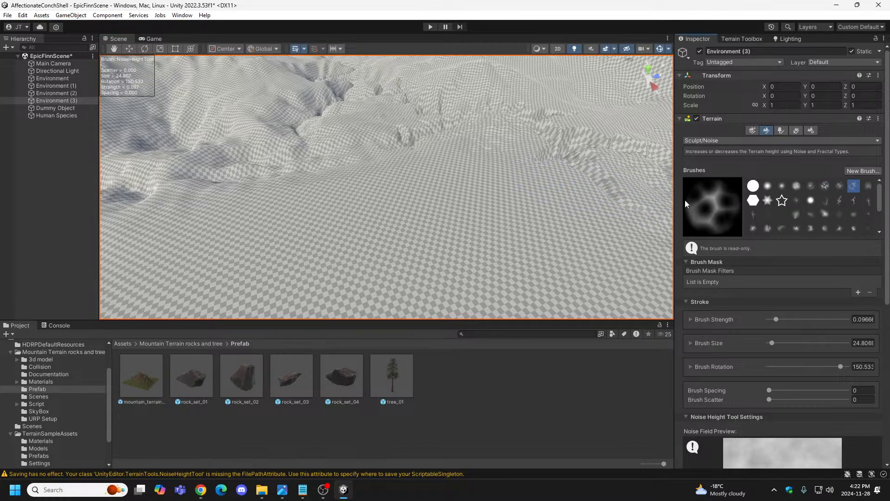
click(868, 185)
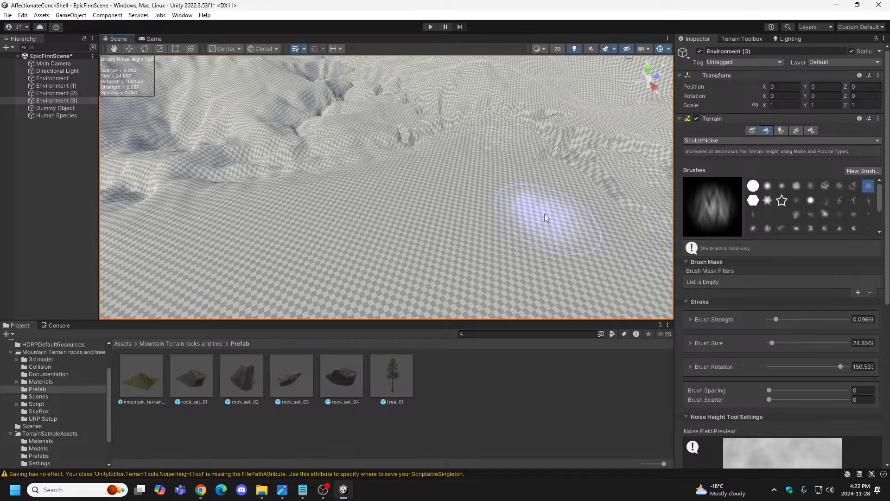
click(22, 15)
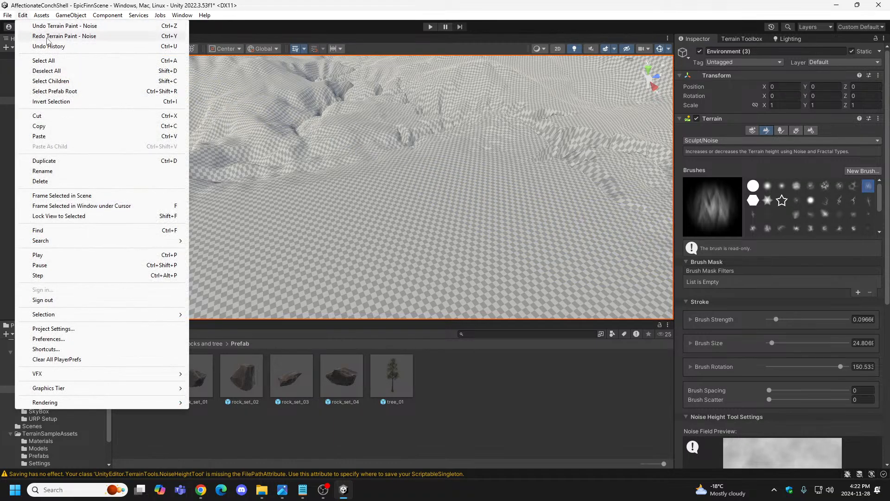
click(46, 36)
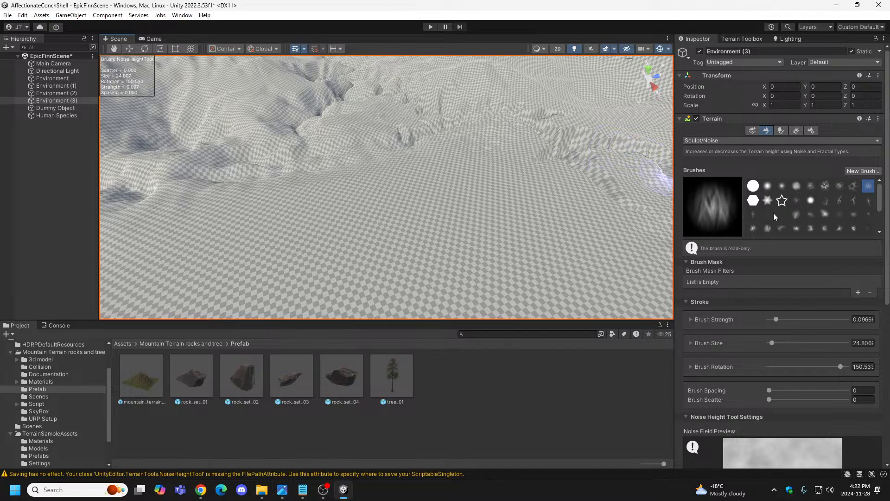
Paint noise across the basin floor with Terrainstamp_Mountain03_Brush, enlarged to a size of about 42.
scroll(773, 213, down, 2)
click(783, 199)
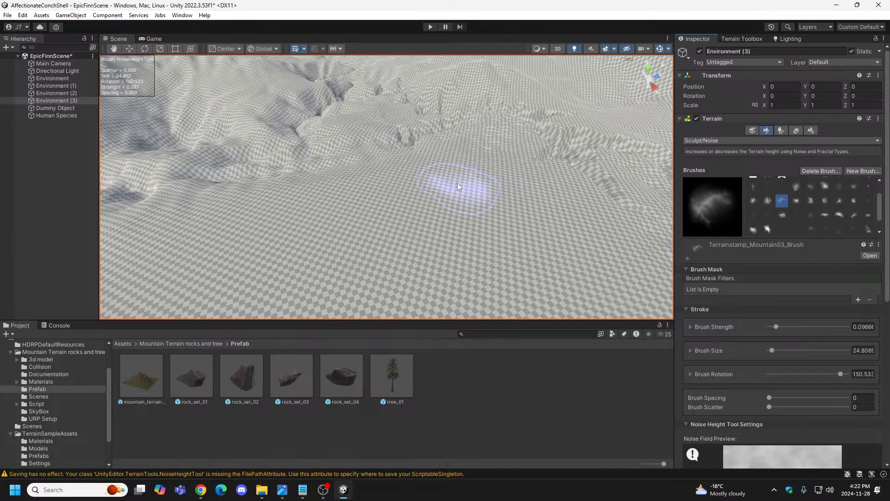
key(a)
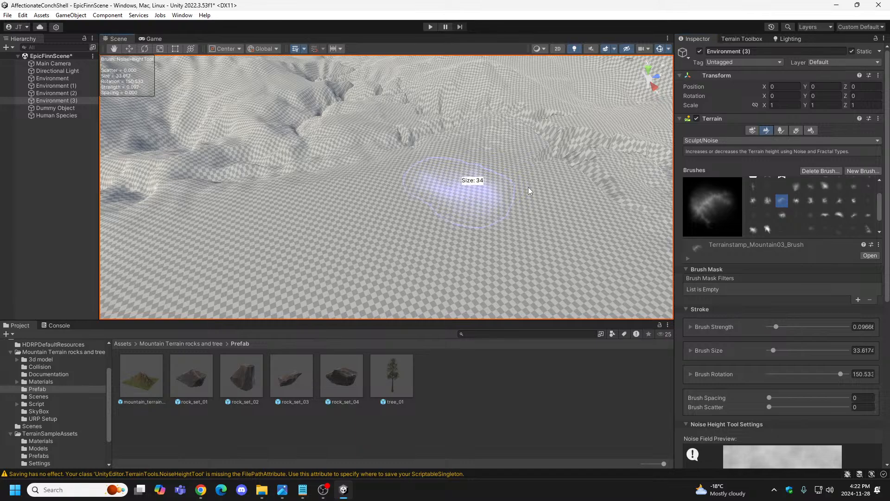
key(a)
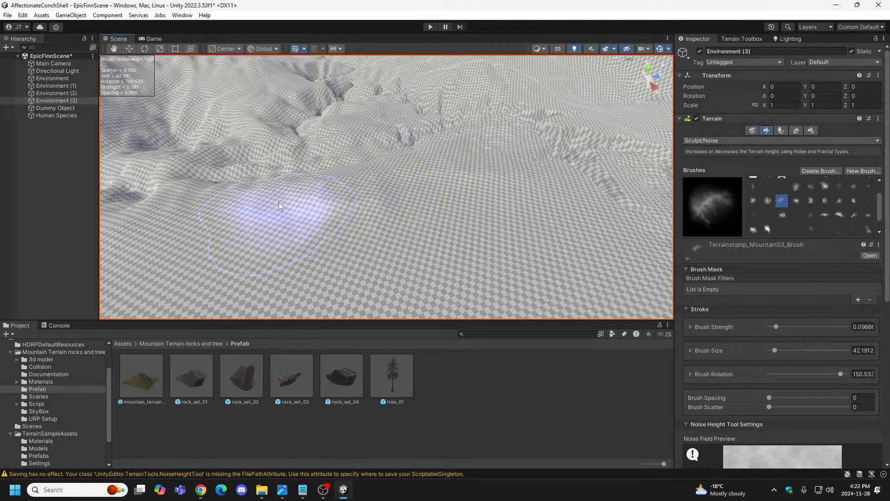
mouse_move(266, 225)
alt+mouse_down()
mouse_move(412, 228)
mouse_move(504, 247)
mouse_move(413, 276)
mouse_move(145, 284)
mouse_move(566, 243)
mouse_move(622, 213)
mouse_move(613, 242)
mouse_move(621, 232)
alt+mouse_up()
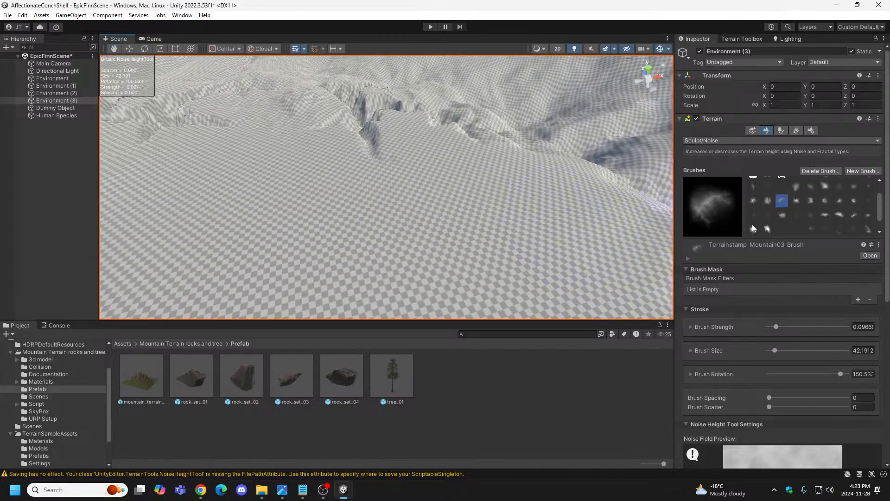
Paint noise along the foot of the ridge with Terrainstamp_Ridge01_Brush, rotating it to about -118 and about 135 degrees.
click(825, 214)
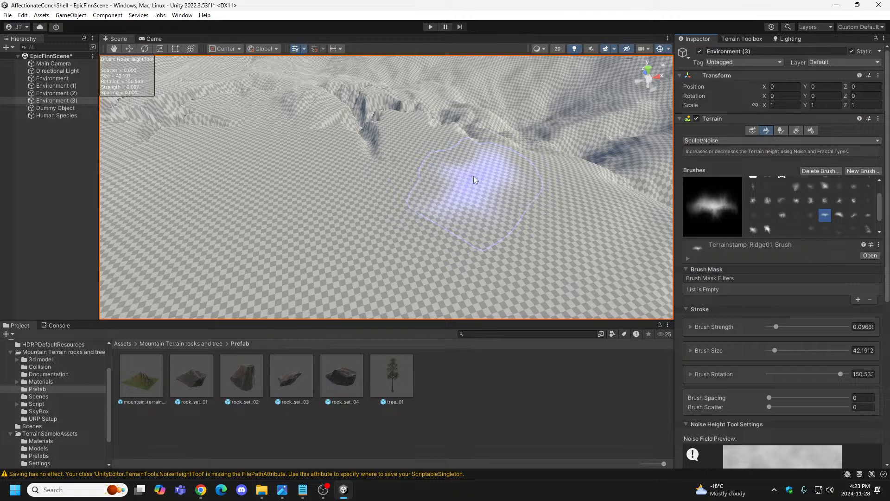
key(d)
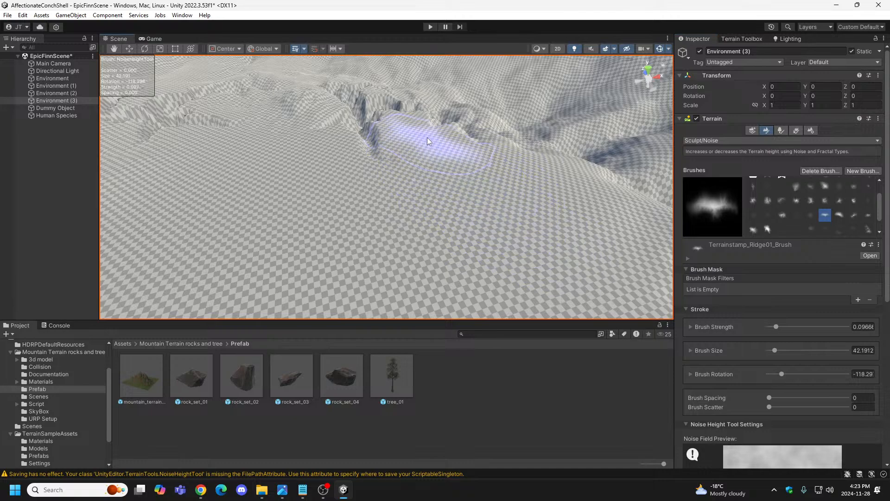
mouse_move(427, 137)
mouse_down()
mouse_move(467, 177)
mouse_move(491, 171)
mouse_up()
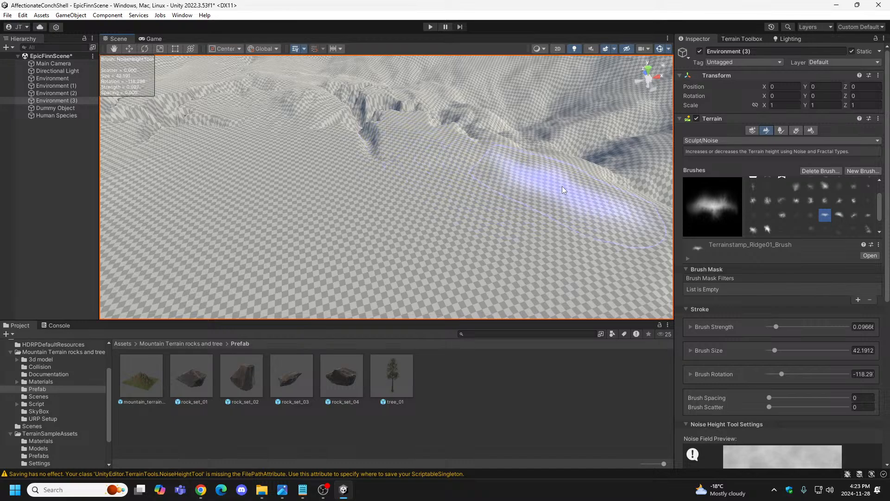
mouse_move(587, 200)
alt+mouse_down()
mouse_move(657, 236)
mouse_move(639, 230)
alt+mouse_up()
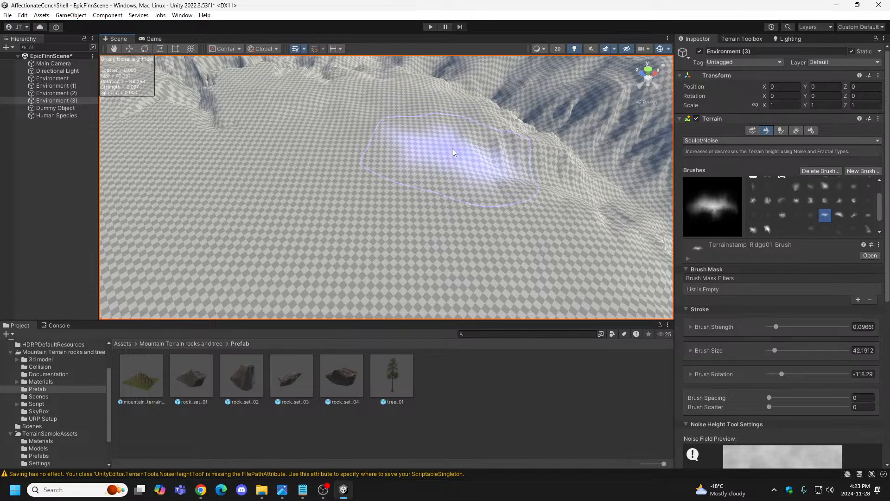
mouse_move(452, 148)
mouse_down()
mouse_move(446, 171)
mouse_move(365, 141)
mouse_move(382, 121)
mouse_up()
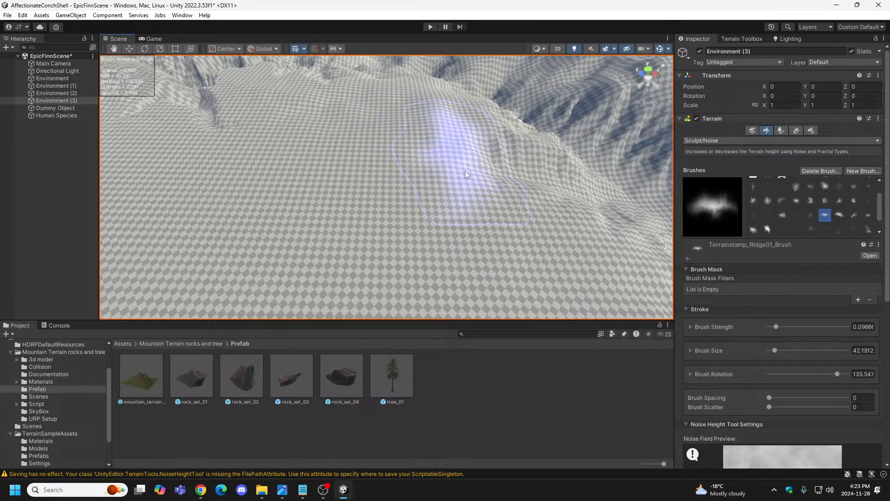
mouse_move(502, 229)
right_down()
mouse_move(387, 207)
mouse_move(505, 234)
mouse_move(364, 225)
mouse_move(409, 198)
mouse_move(417, 204)
right_up()
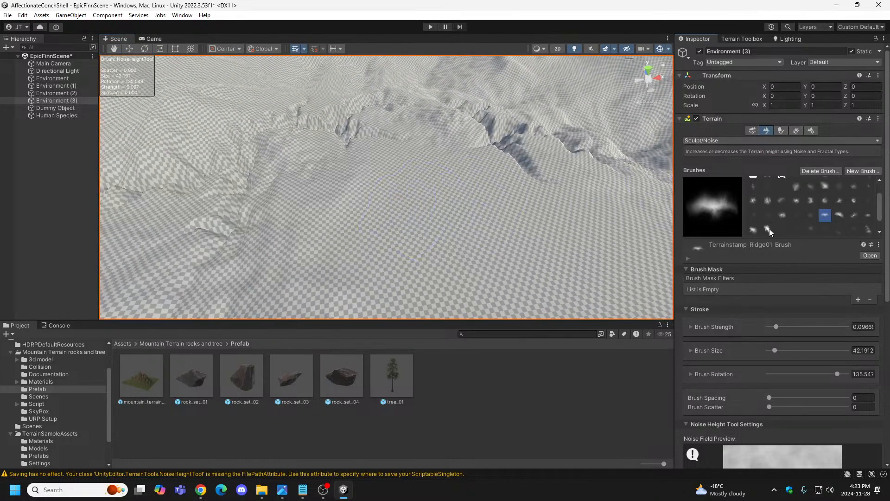
Roughen the floor around the character with Terrainstamp_Ridge06_Brush and Terrainstamp_Ridge01_Brush, reduced to a size of about 28.
click(768, 229)
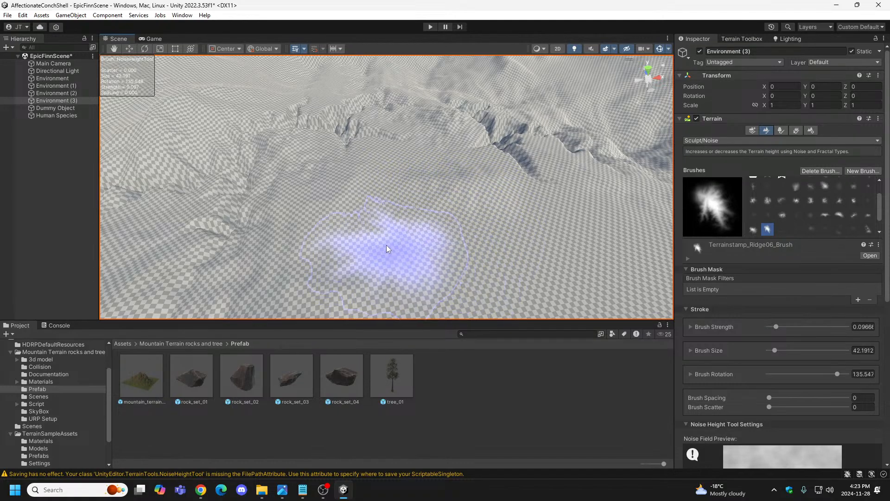
key(d)
mouse_move(504, 263)
right_down()
mouse_move(608, 270)
mouse_move(497, 250)
mouse_move(526, 270)
mouse_move(590, 279)
mouse_move(473, 228)
mouse_move(308, 255)
mouse_move(471, 294)
mouse_move(378, 246)
mouse_move(319, 257)
mouse_move(320, 270)
mouse_move(352, 257)
right_up()
key(s)
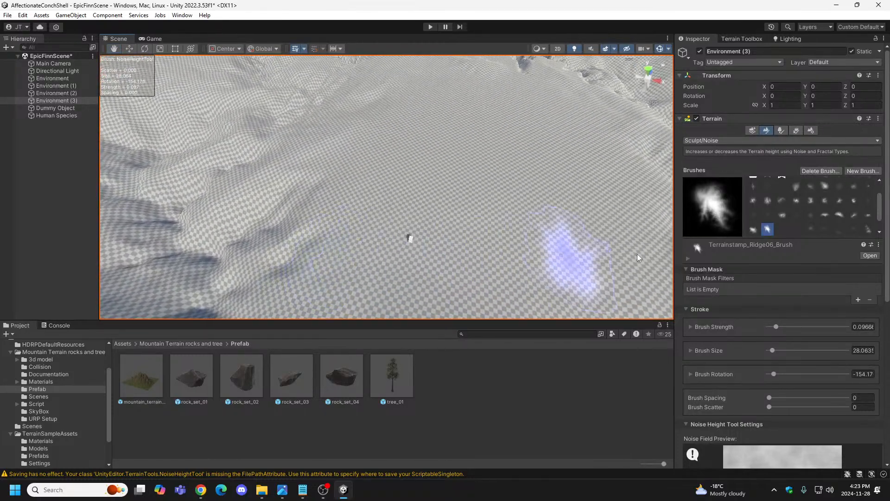
click(824, 215)
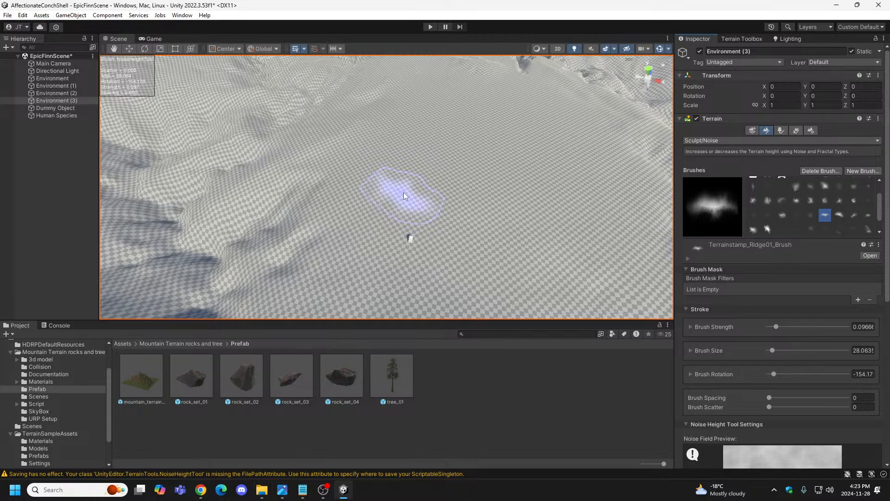
key(d)
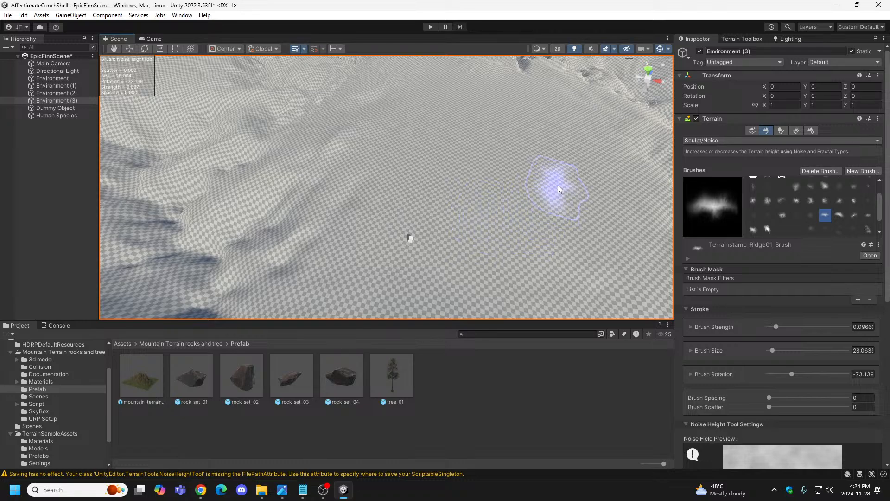
Run the scene in play mode to inspect the terrain around the character, and stop it.
right_drag(563, 197, 583, 200)
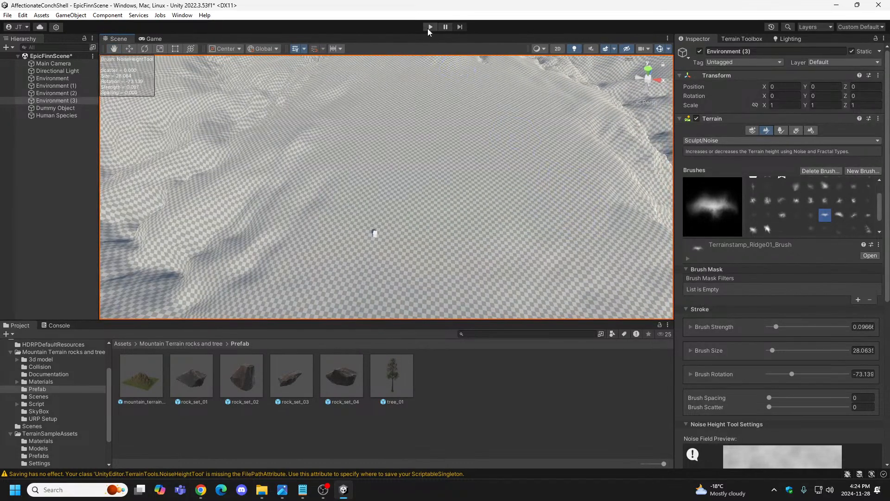
click(430, 27)
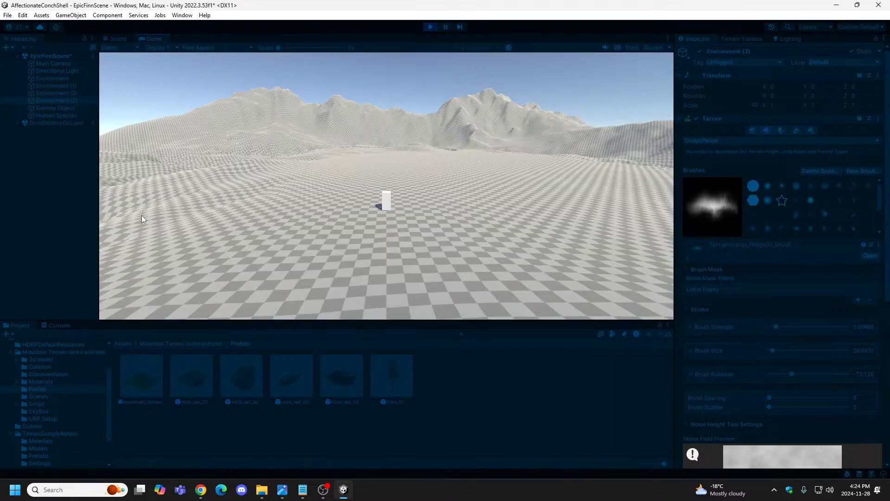
click(430, 27)
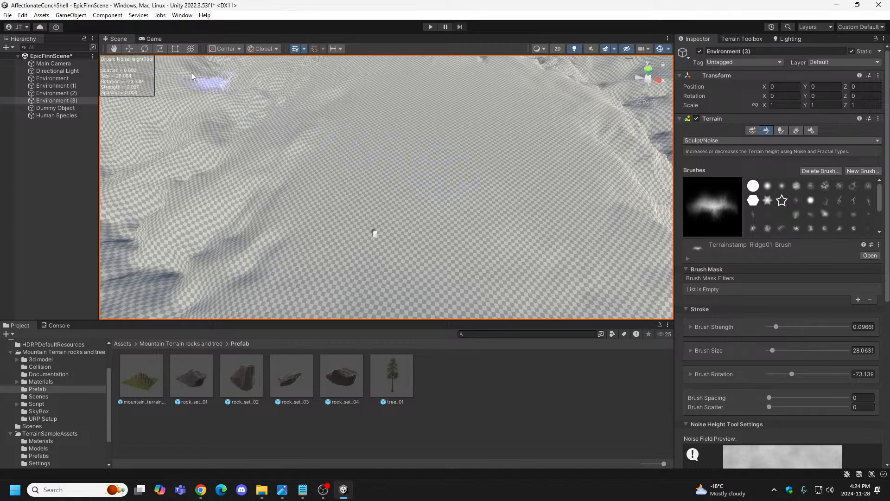
Redo the recent noise strokes on the terrain and undo the latest one.
click(24, 16)
click(42, 40)
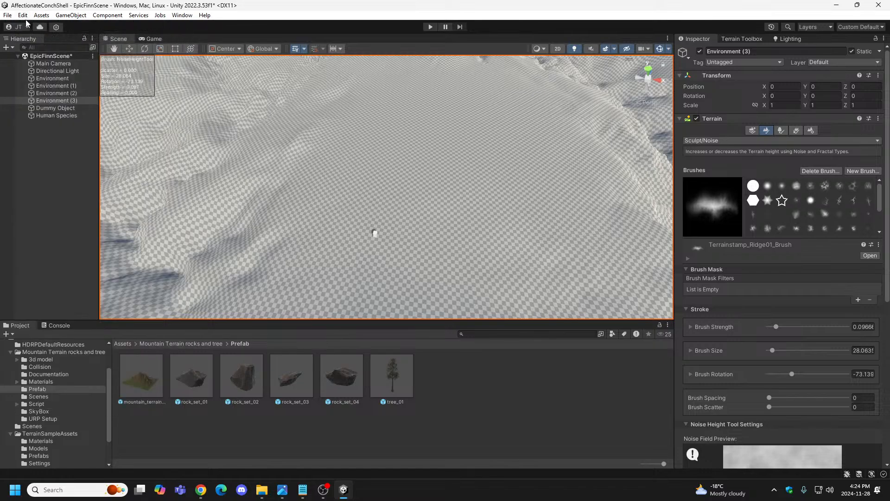
click(24, 19)
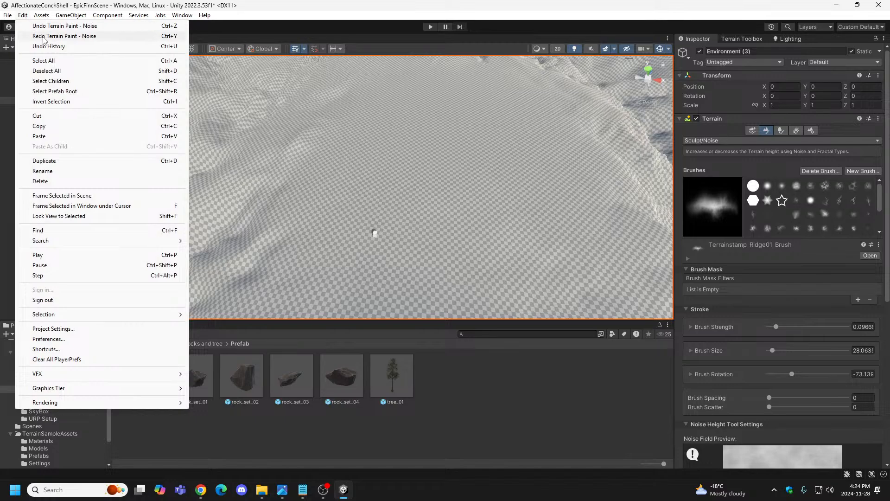
click(45, 37)
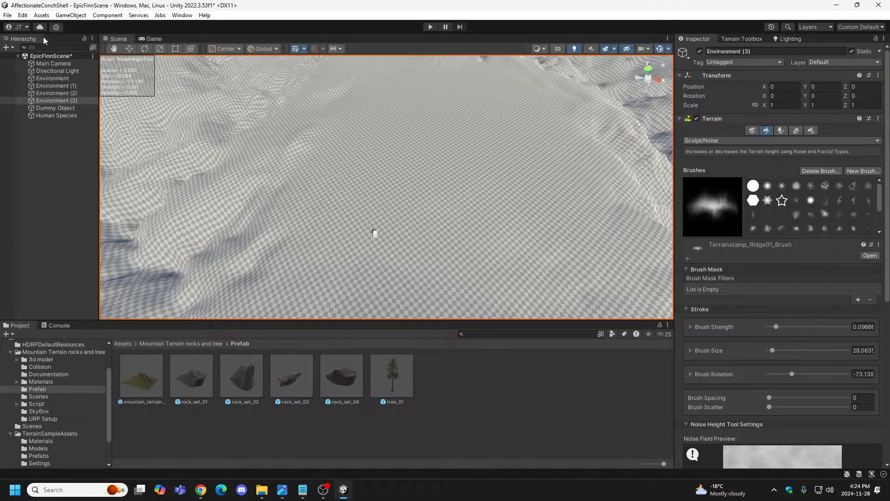
click(23, 16)
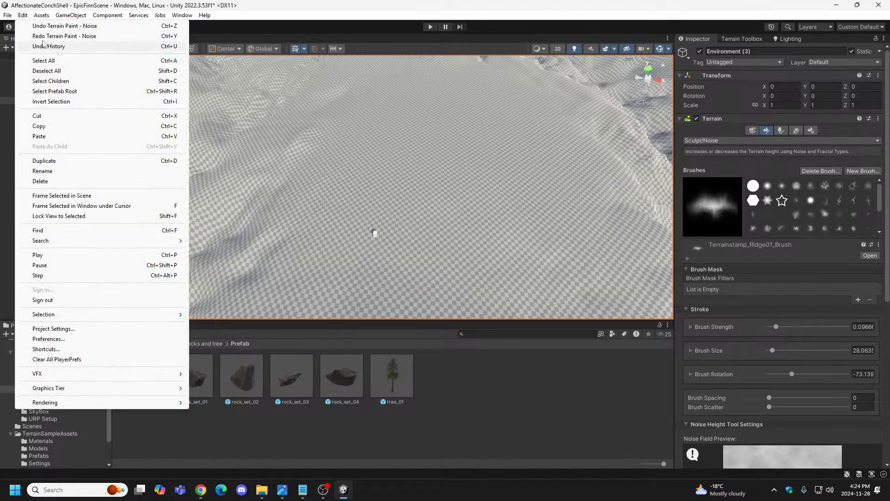
click(49, 28)
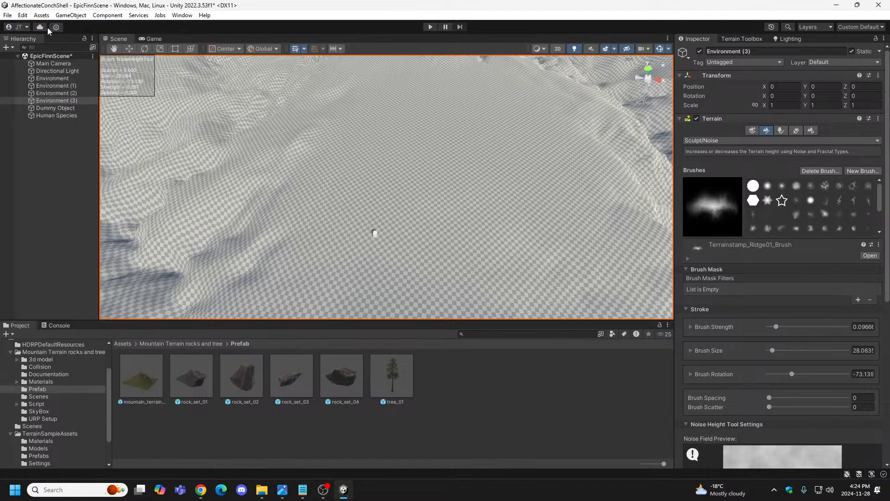
Paint noise on the outer mountain slopes with Terrainstamp_Mountain03_Brush, enlarging it to about 62 and about 107.
right_drag(403, 149, 290, 161)
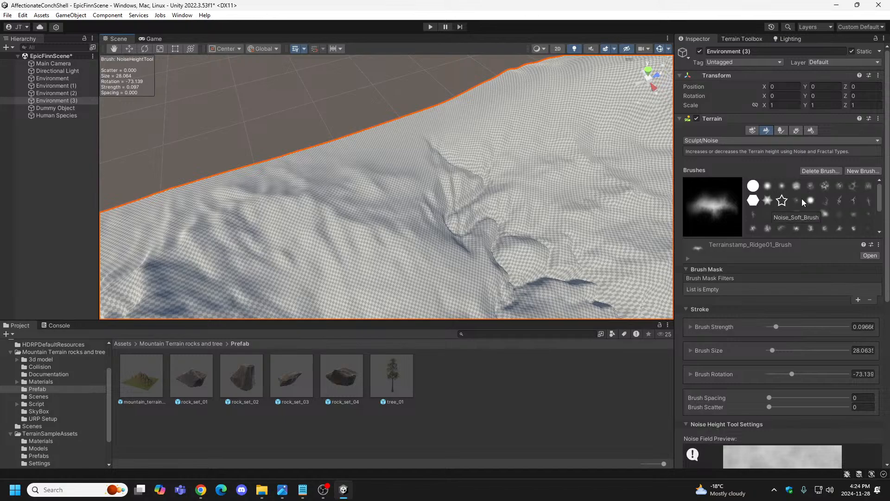
click(754, 229)
click(781, 228)
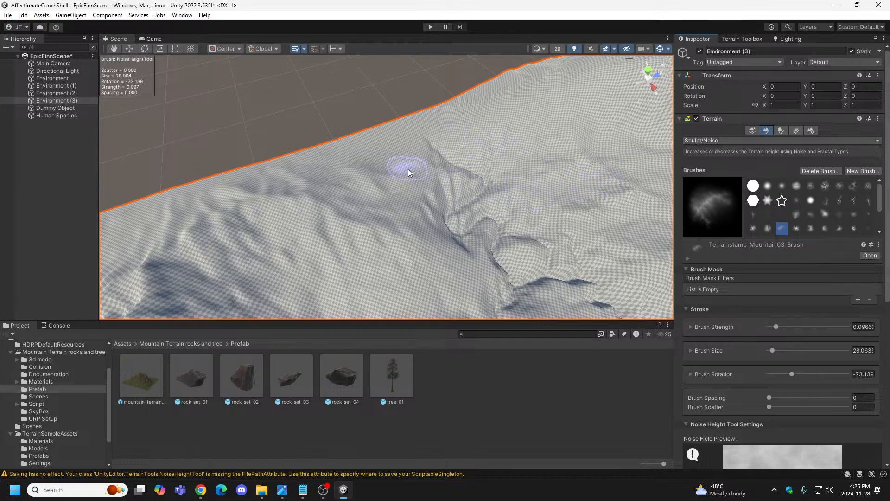
key(s)
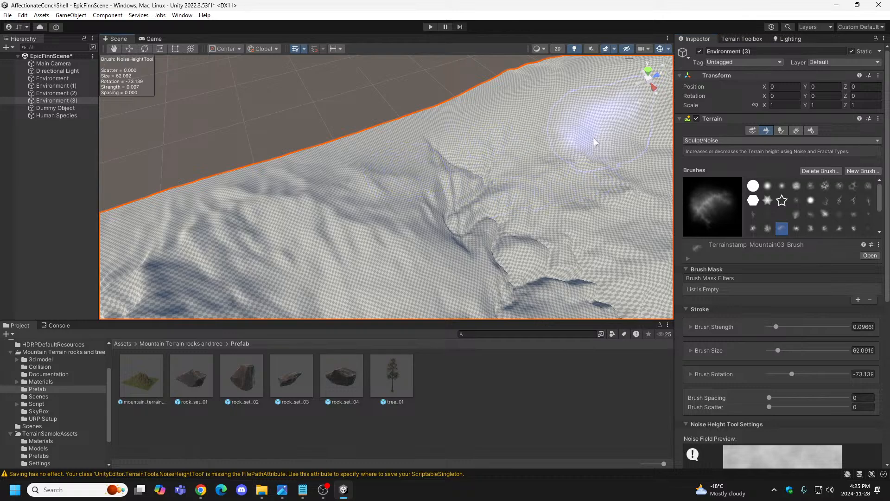
key(s)
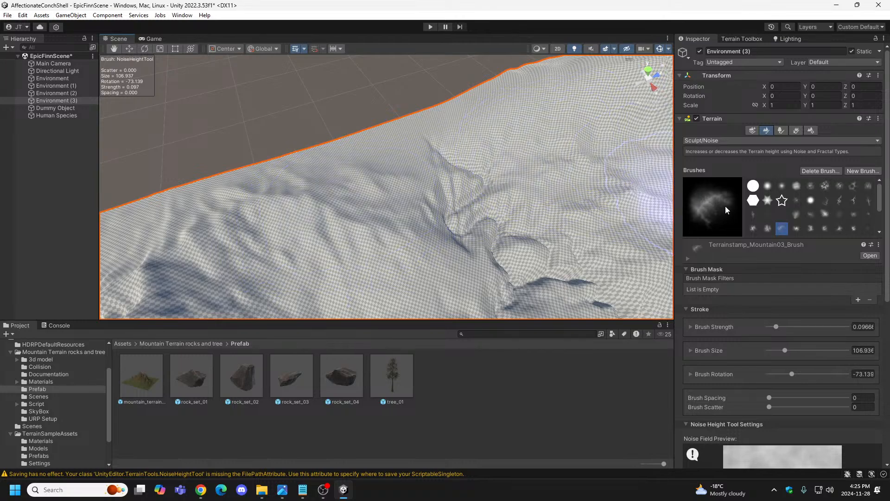
Switch the noise brush to Terrainstamp_Ridge06_Brush, enlarge it to about 148 and rotate it to about -107 degrees.
click(752, 228)
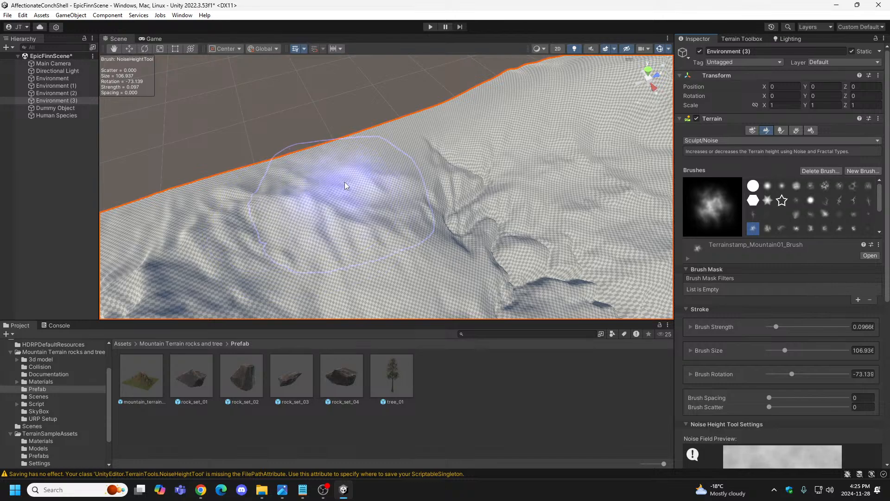
scroll(842, 211, down, 3)
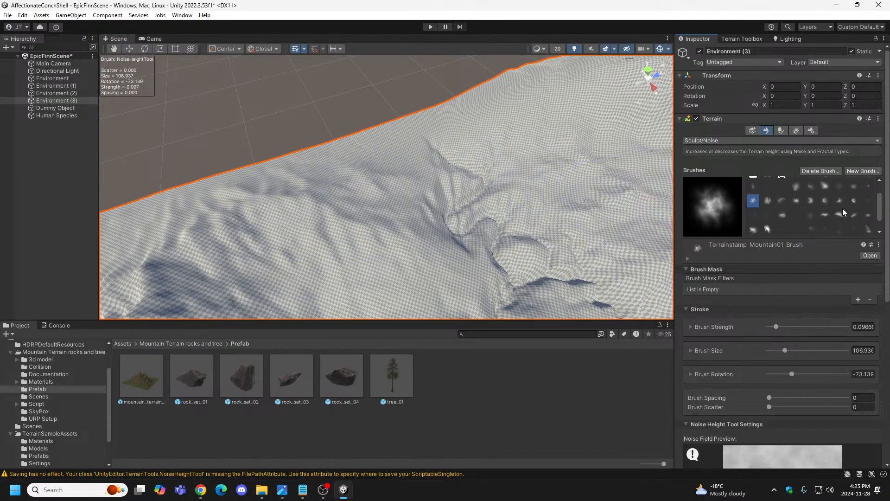
click(752, 229)
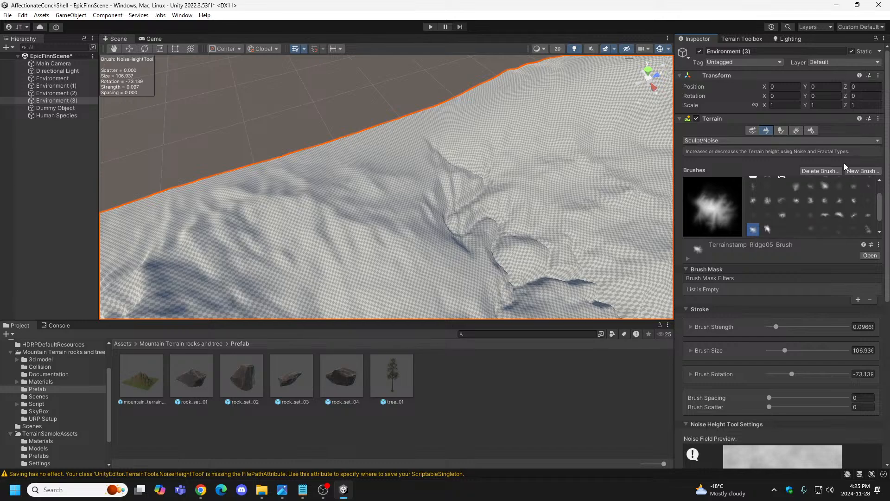
click(767, 230)
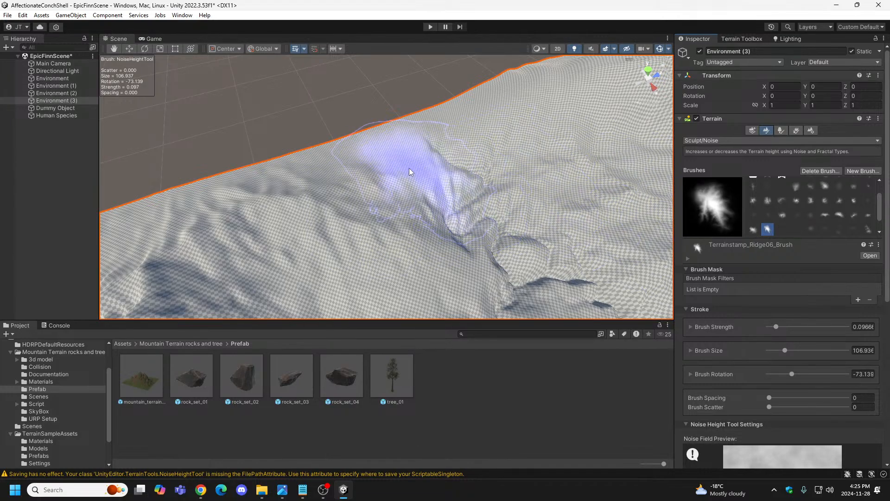
key(a)
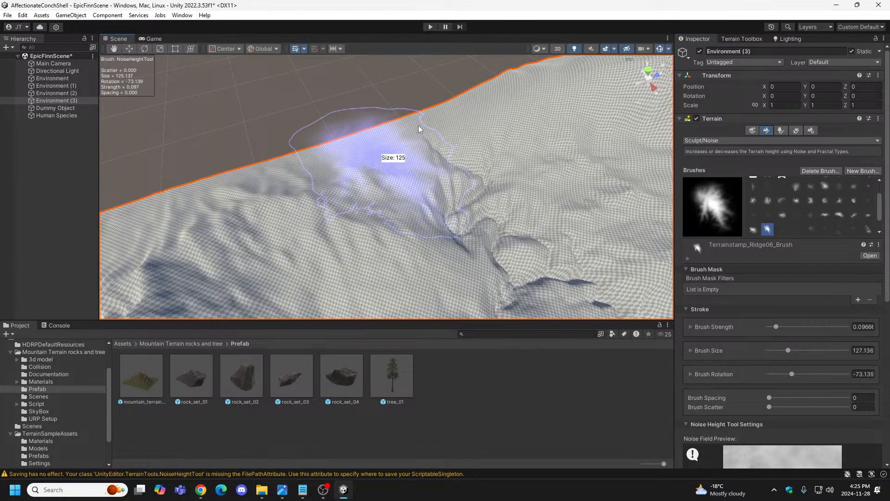
key(d)
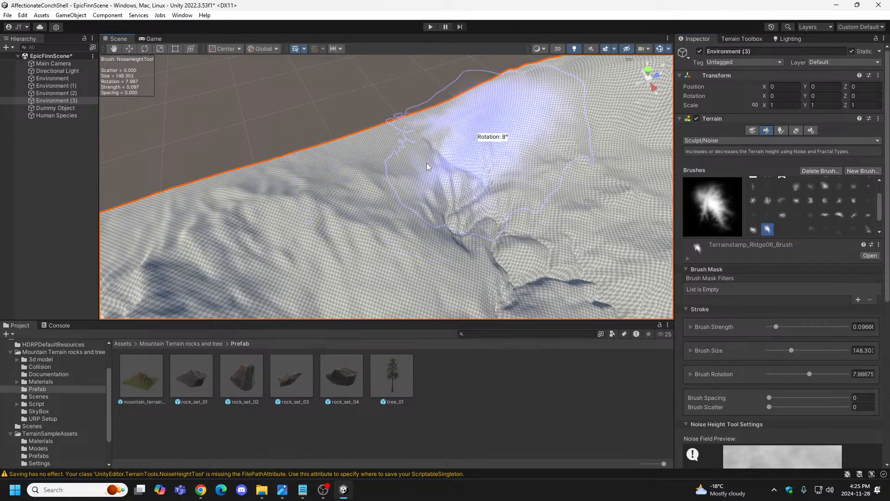
key(d)
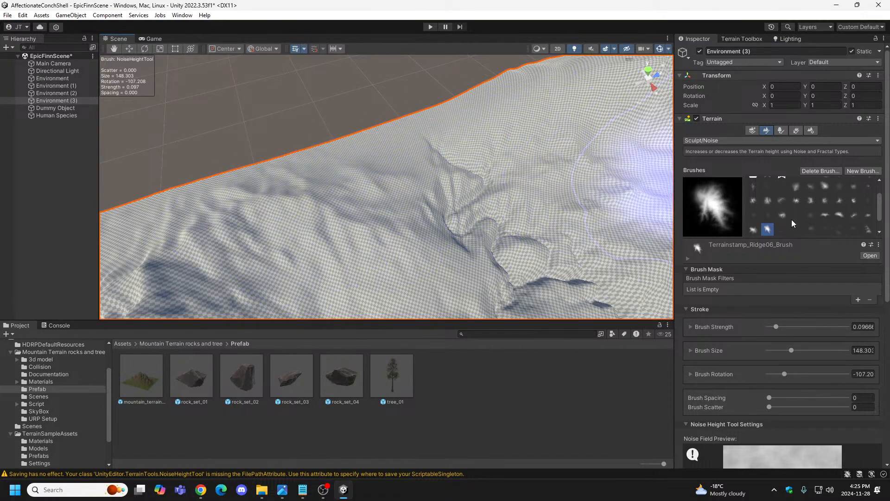
Try the Plateau03, Mountain05 and Mountain03 stamps, then pick Terrainstamp_Ridge05_Brush with size about 150 and strength about 0.106.
scroll(808, 215, down, 1)
scroll(821, 213, up, 2)
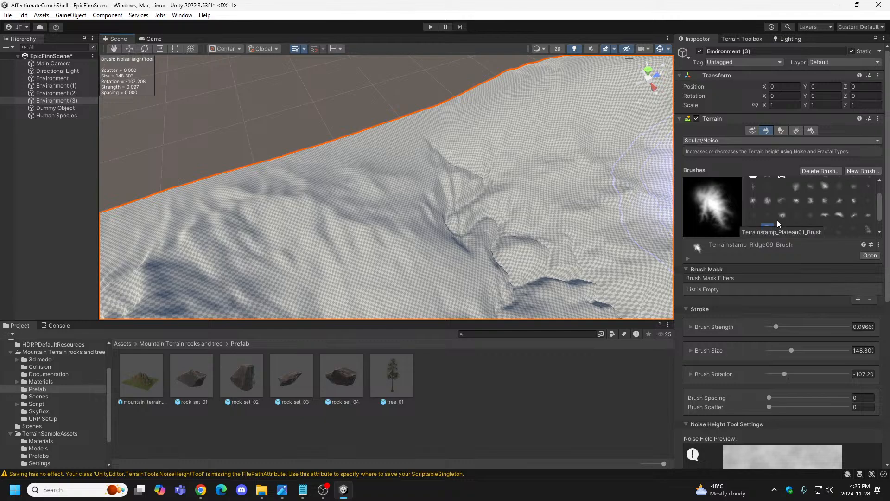
scroll(777, 220, down, 1)
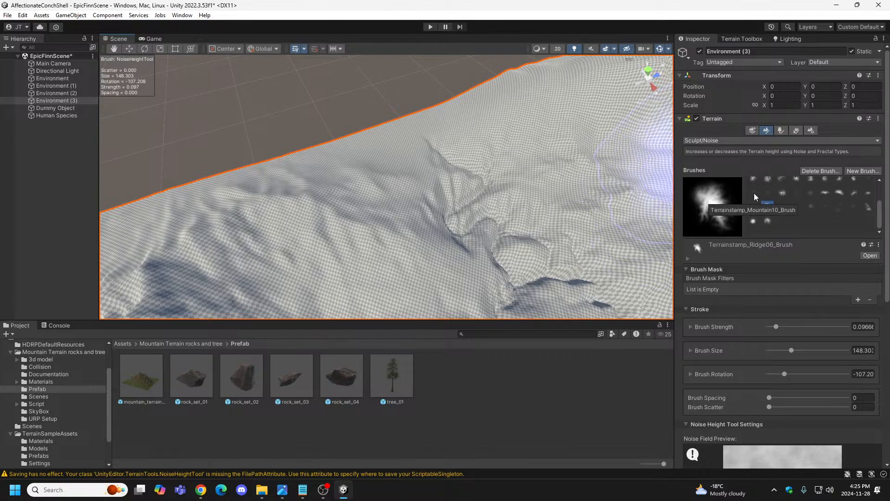
click(812, 194)
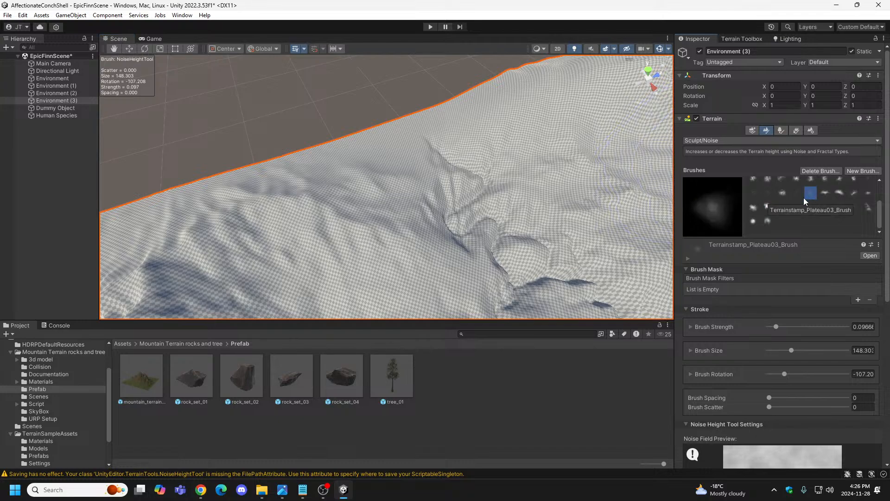
scroll(791, 204, up, 2)
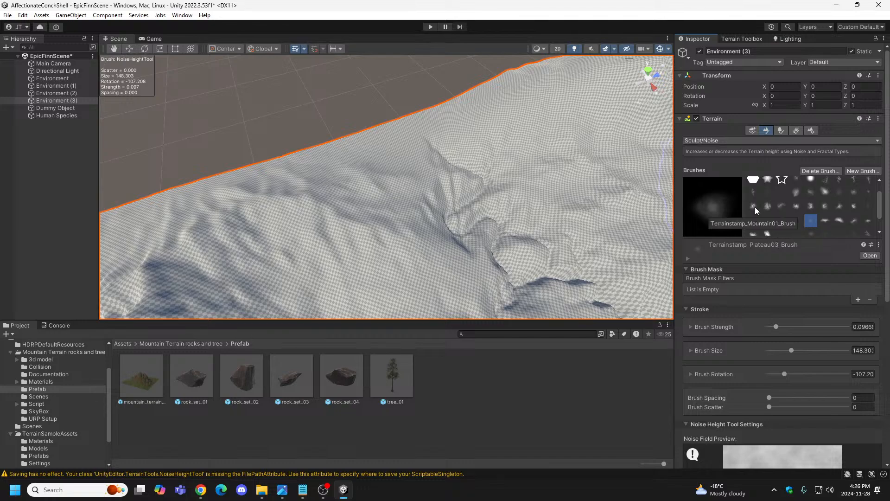
click(809, 206)
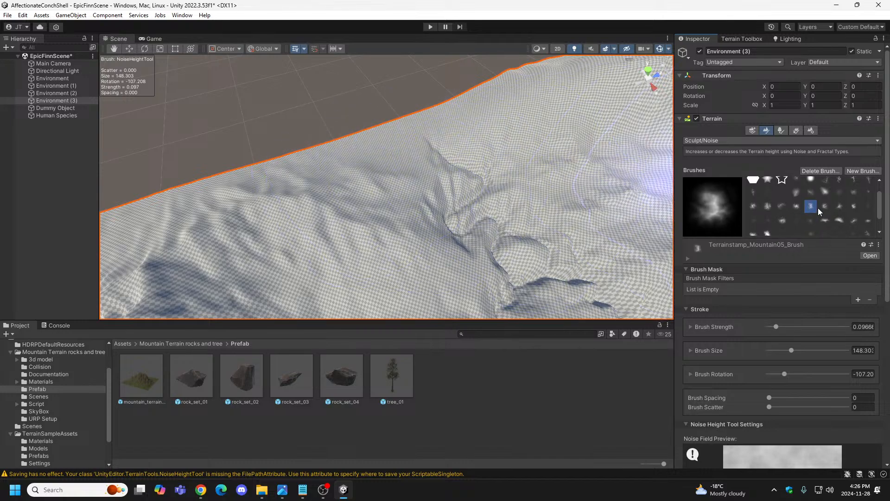
click(782, 206)
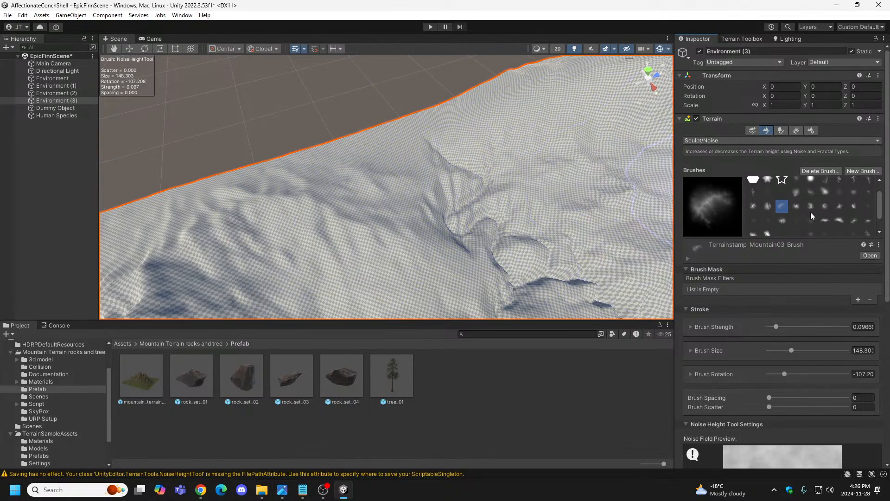
scroll(810, 213, down, 2)
click(753, 207)
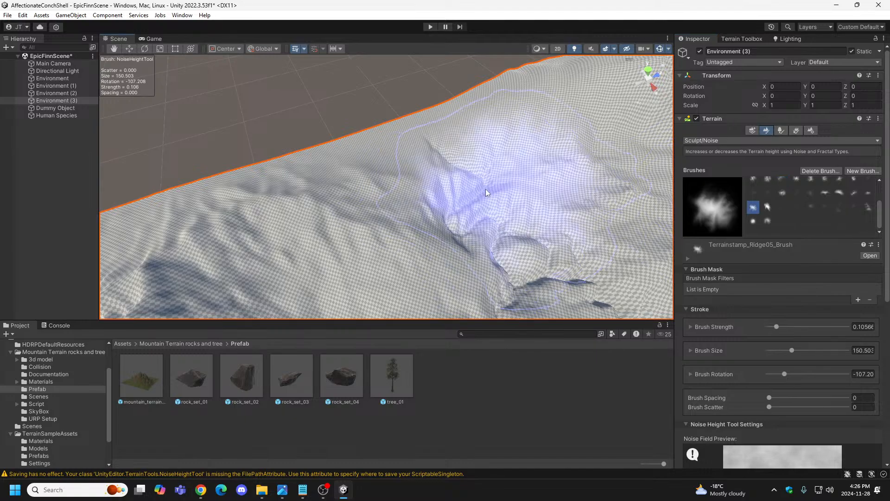
Compare the Mountain01, Mountain10, Ridge05 and Ridge06 terrain stamps and choose Terrainstamp_Ridge06_Brush for the noise tool.
mouse_move(486, 188)
alt+mouse_down()
mouse_move(381, 183)
mouse_move(417, 174)
mouse_move(415, 195)
alt+mouse_up()
scroll(820, 193, up, 2)
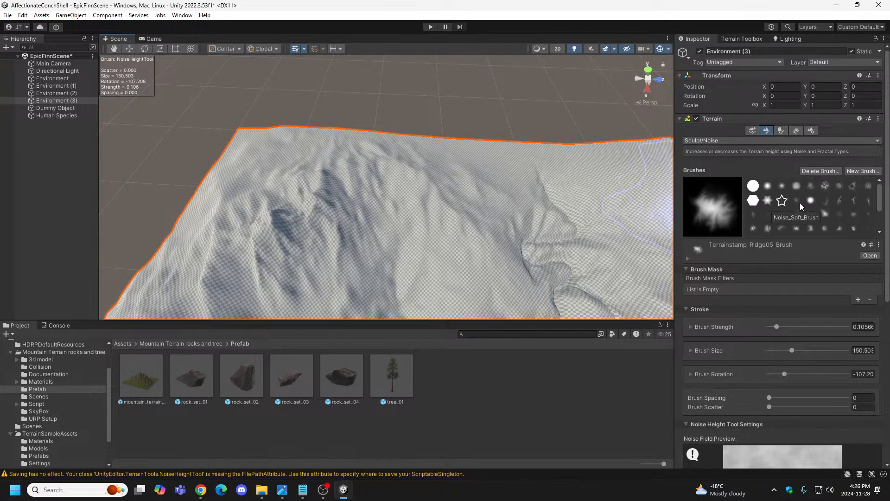
scroll(794, 213, down, 2)
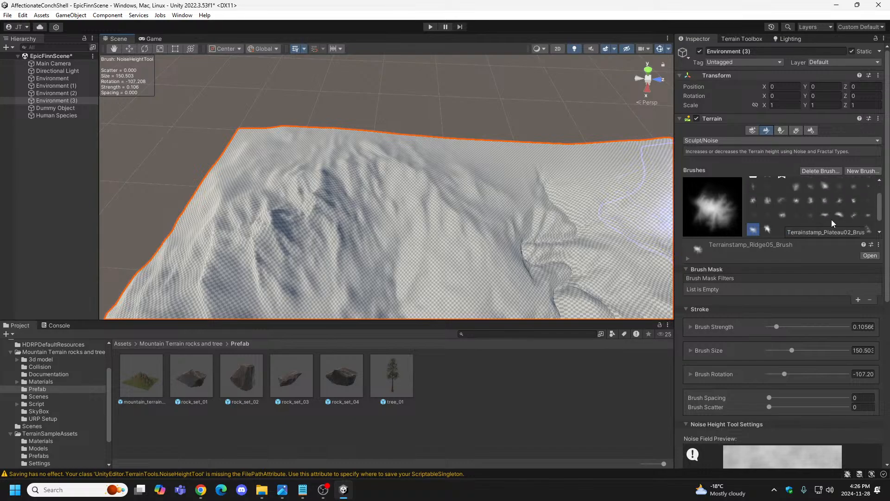
scroll(804, 216, down, 2)
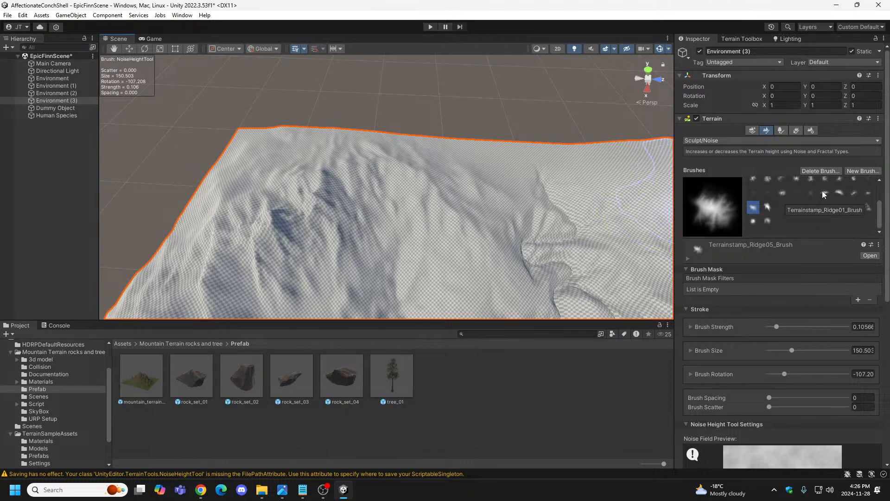
click(768, 208)
scroll(786, 215, up, 3)
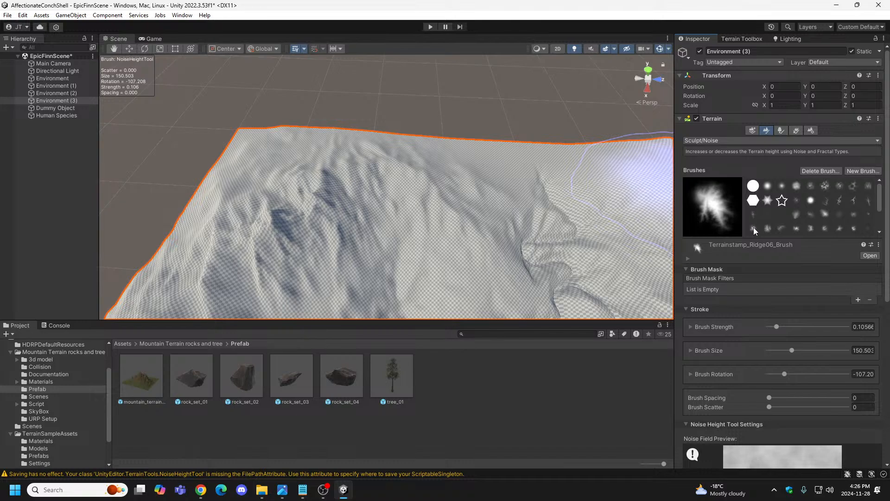
click(753, 227)
scroll(793, 229, down, 1)
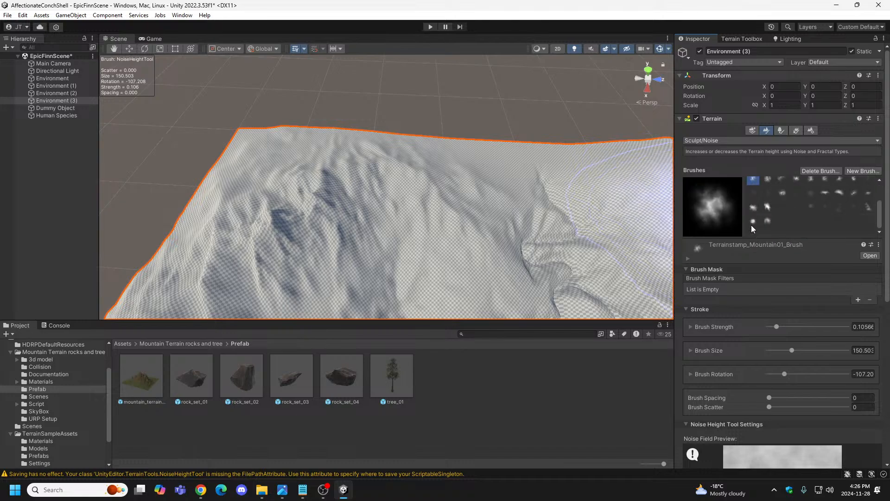
scroll(751, 218, down, 1)
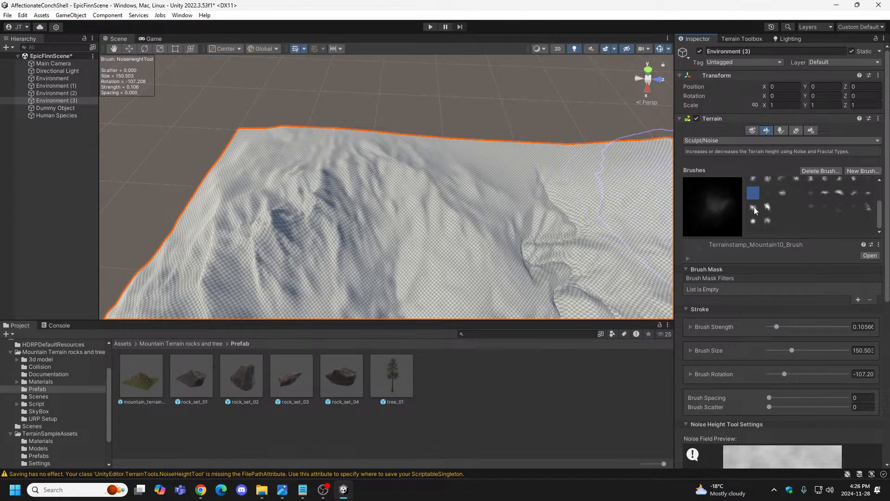
click(754, 207)
click(768, 208)
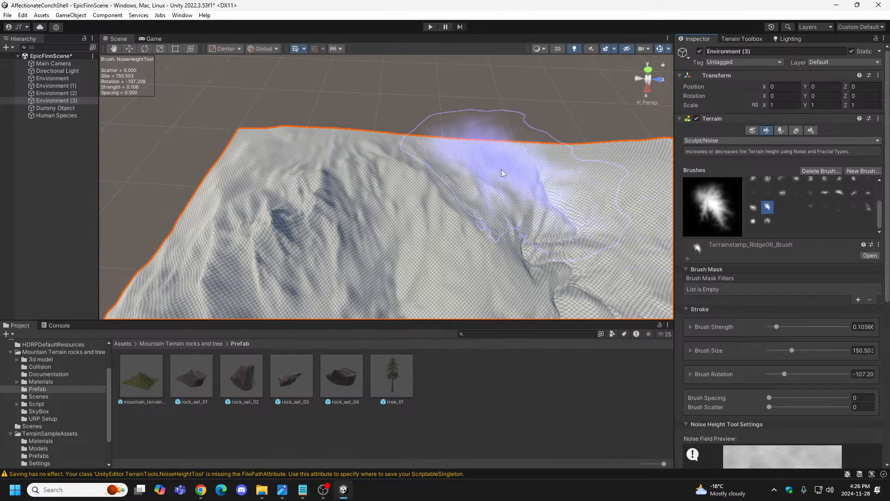
Set the brush size to about 154 and rotation to about 46 degrees, and paint noise along the mountain crest.
key(s)
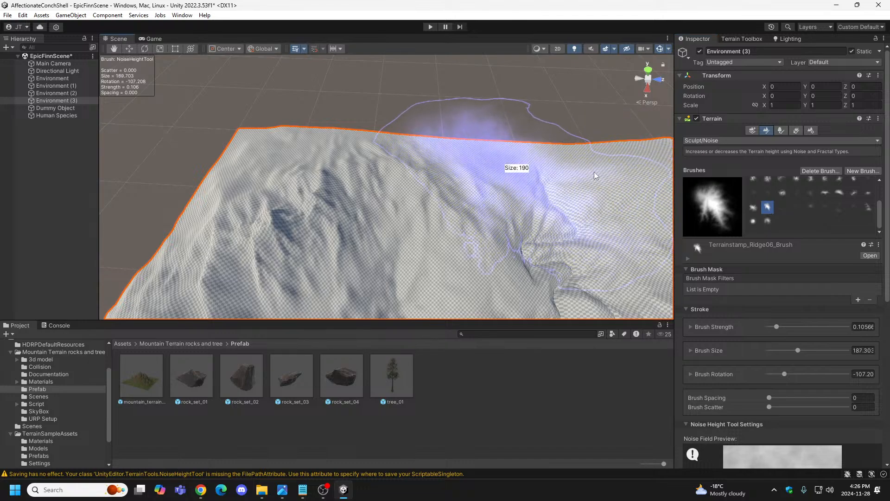
key(a)
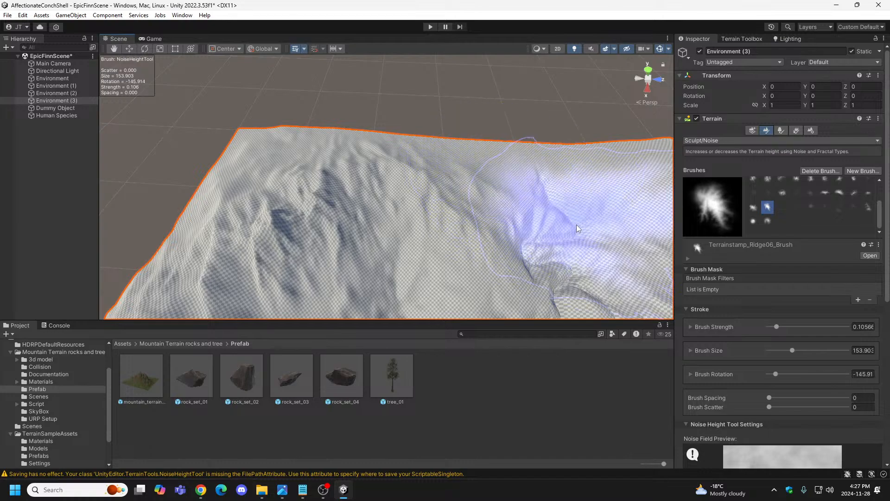
key(d)
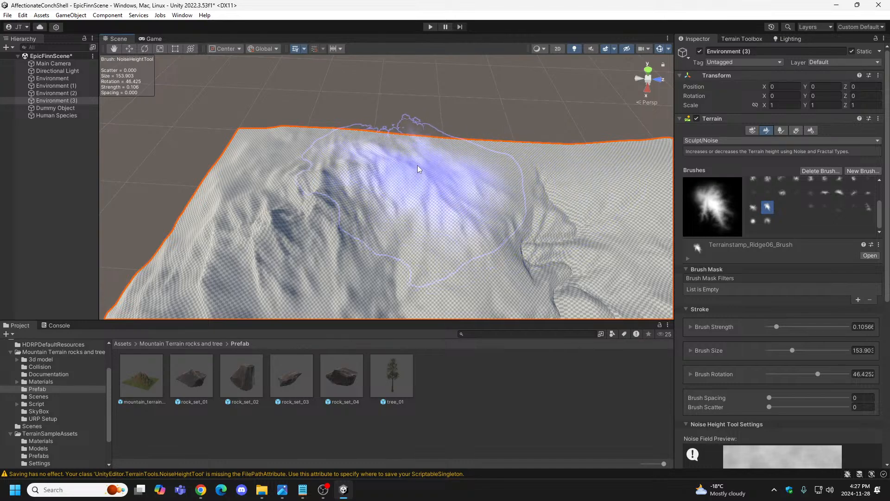
mouse_move(419, 165)
mouse_down()
mouse_move(455, 140)
mouse_move(576, 149)
mouse_move(622, 135)
mouse_move(629, 147)
mouse_move(648, 120)
mouse_move(441, 143)
mouse_move(518, 145)
mouse_move(467, 181)
mouse_move(632, 124)
mouse_move(527, 101)
mouse_move(531, 120)
mouse_up()
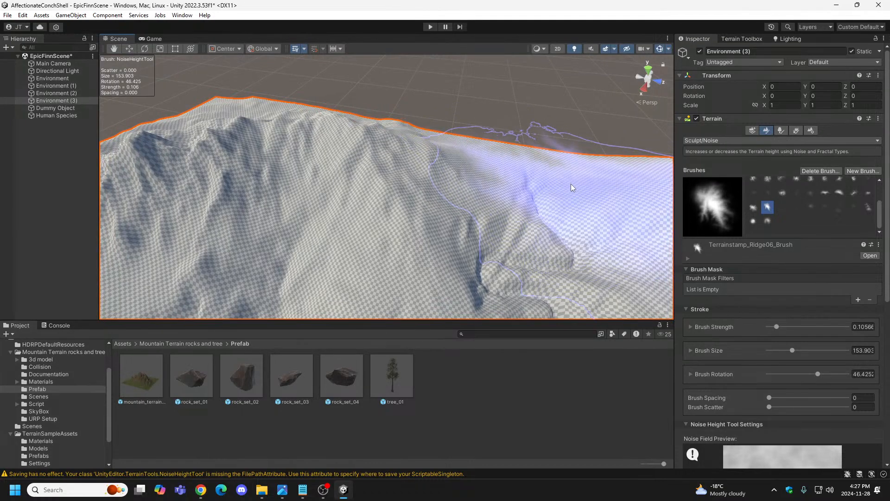
Paint more noise on the mountain's upper slope with Terrainstamp_Ridge05_Brush and Terrainstamp_Ridge02_Brush.
click(753, 208)
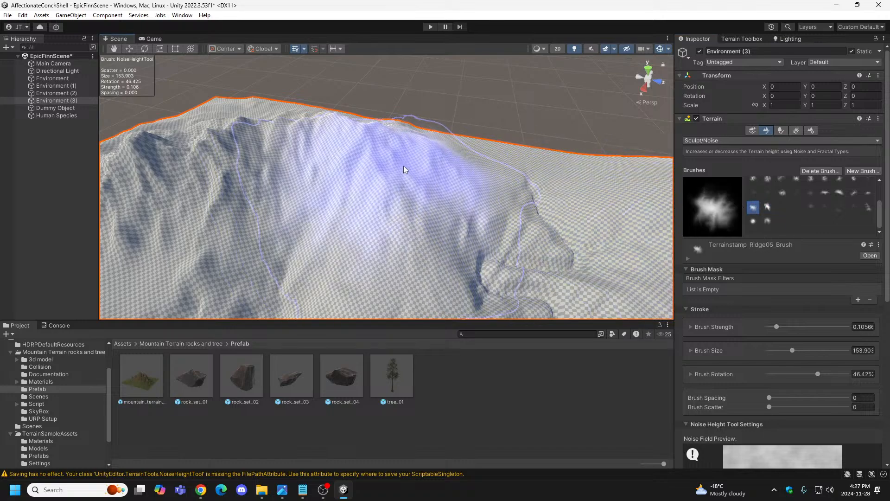
drag(403, 165, 564, 174)
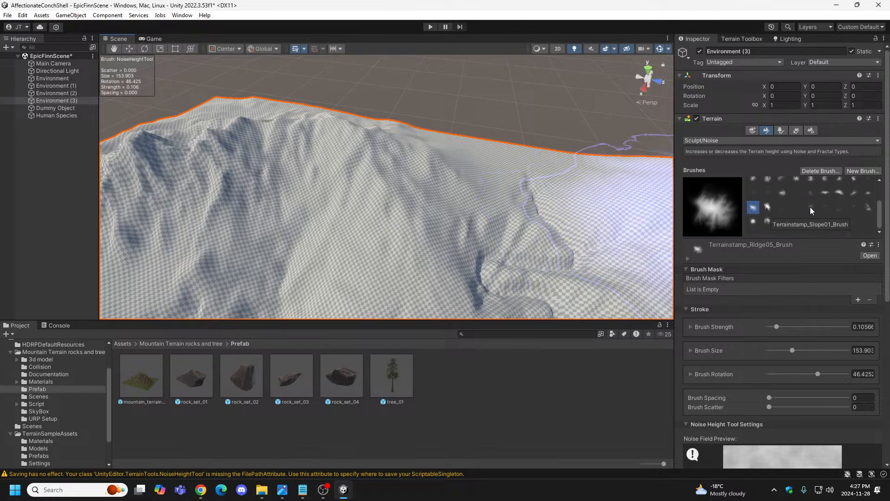
click(839, 193)
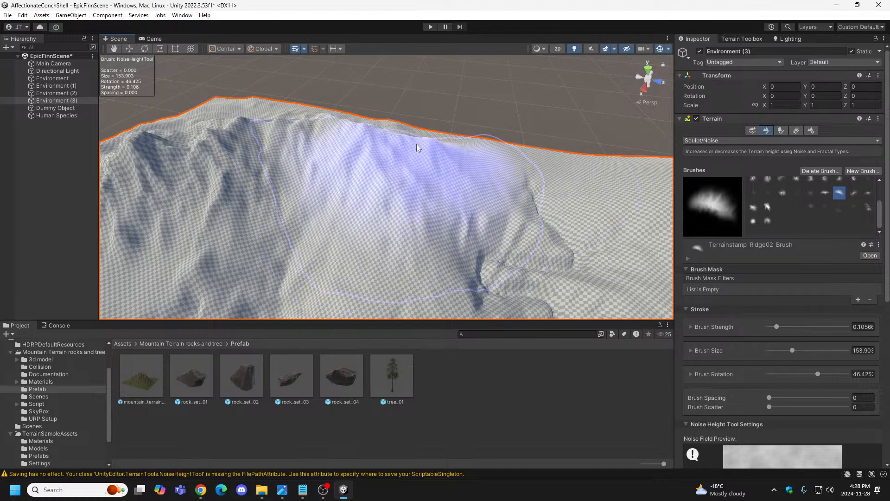
drag(416, 143, 417, 133)
Paint noise on the mountain peak with Terrainstamp_Ridge01_Brush rotated to about -53 degrees.
mouse_move(423, 135)
right_down()
mouse_move(565, 136)
mouse_move(592, 125)
mouse_move(548, 166)
mouse_move(523, 172)
mouse_move(584, 168)
mouse_move(600, 149)
mouse_move(530, 146)
right_up()
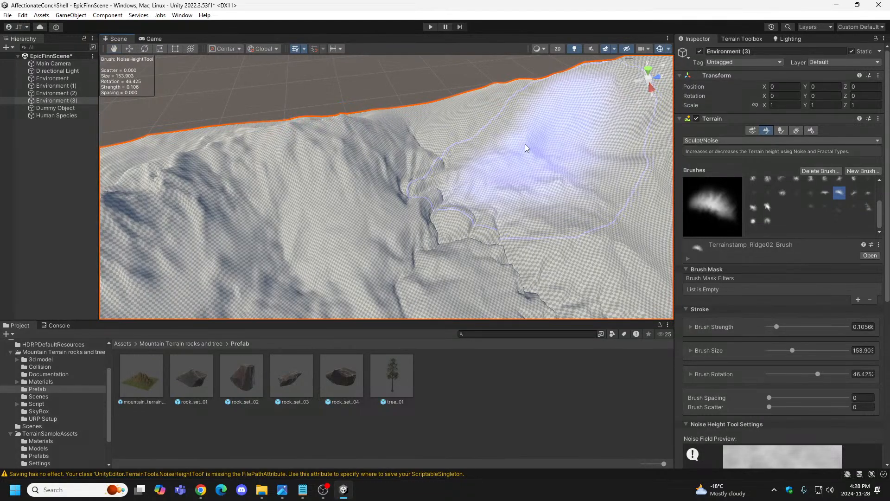
click(825, 192)
key(d)
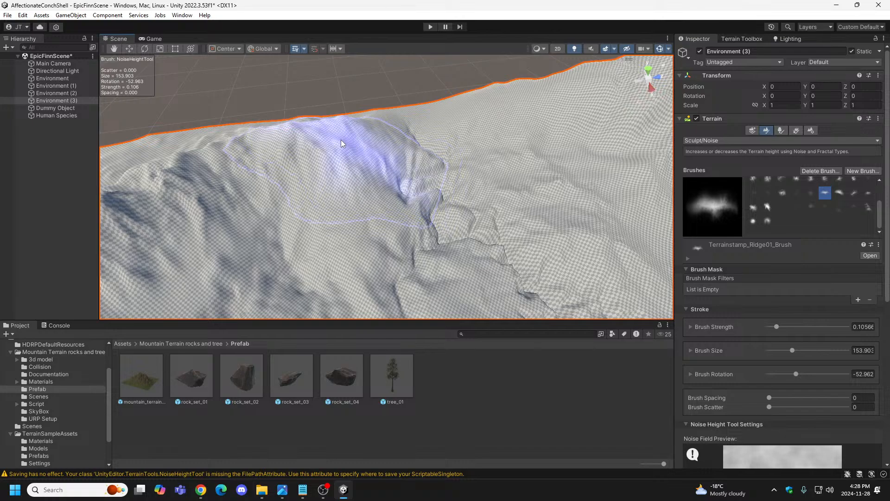
drag(341, 140, 340, 129)
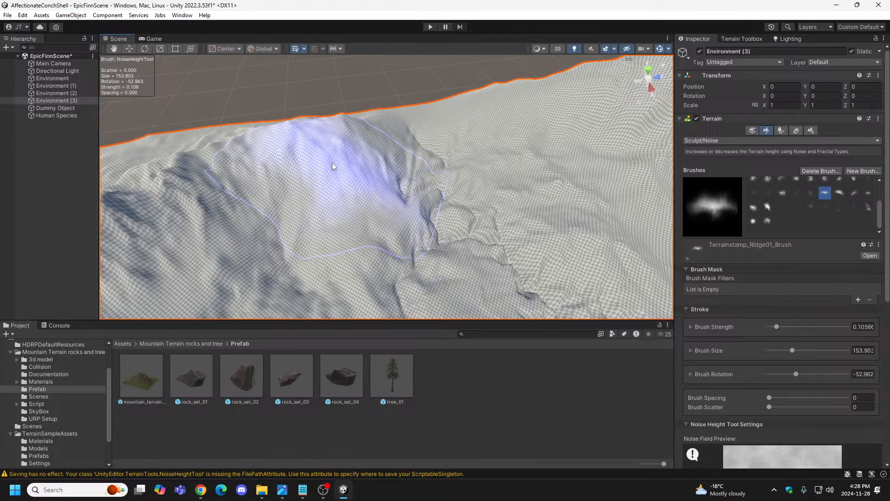
Raise the brush strength to about 0.32 and paint stronger noise on the same mountain peak.
key(a)
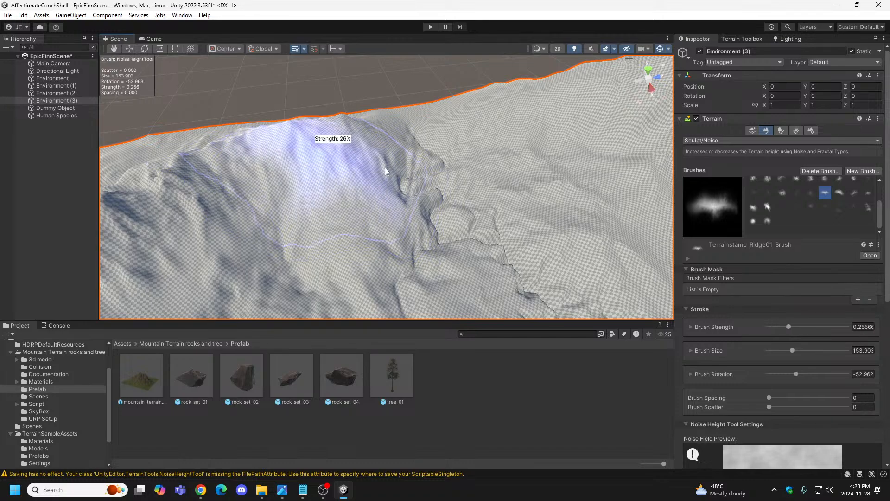
key(a)
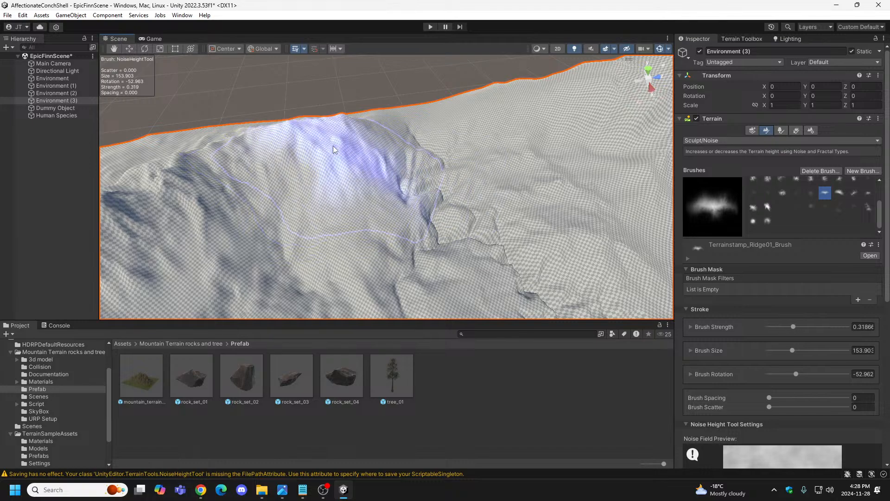
drag(332, 140, 332, 140)
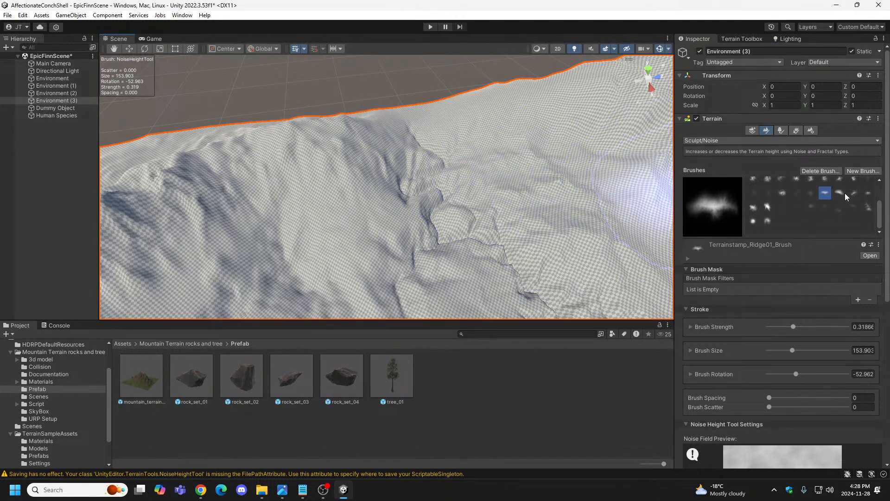
scroll(853, 194, up, 2)
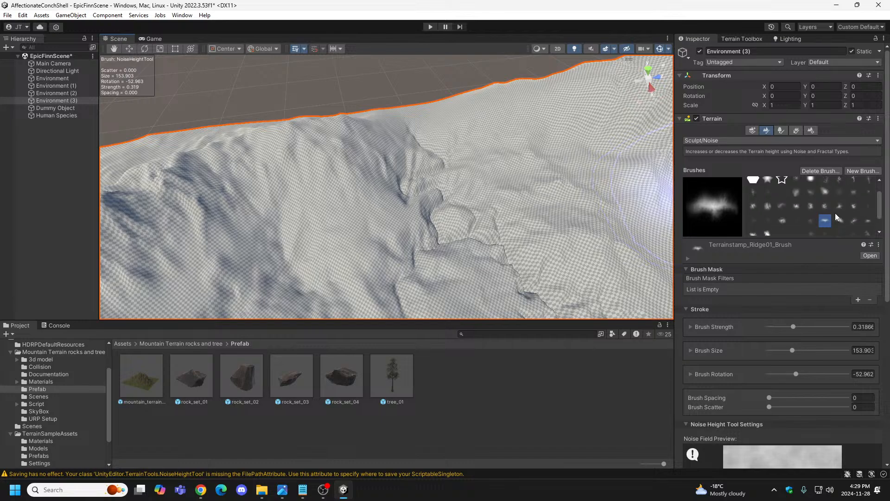
Paint more noise on the mountain peak with Terrainstamp_Ridge05_Brush at a brush size of about 104.
scroll(836, 213, down, 2)
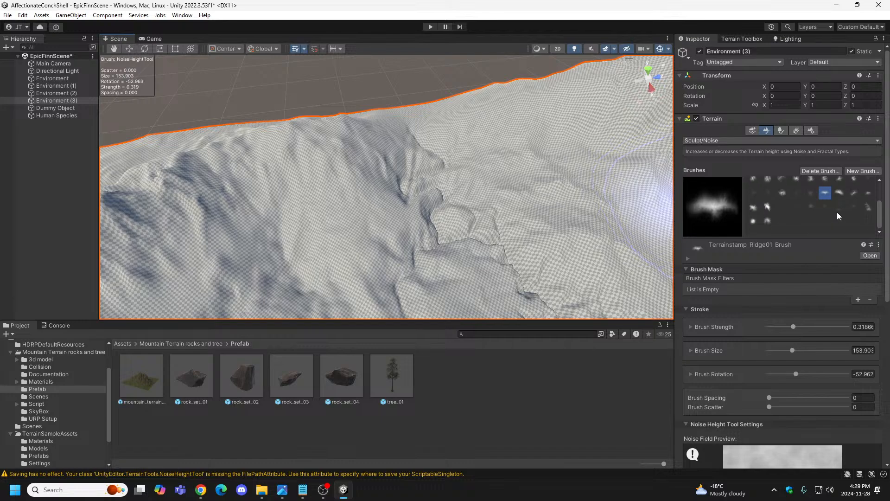
click(753, 207)
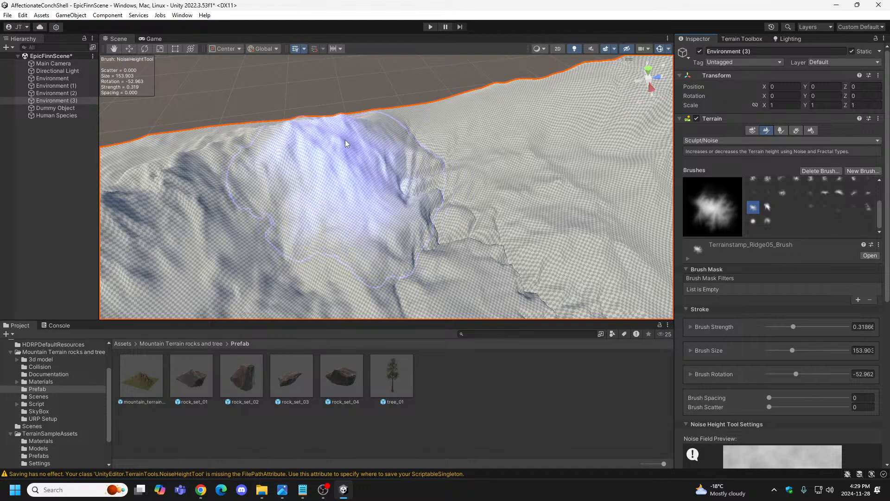
key(s)
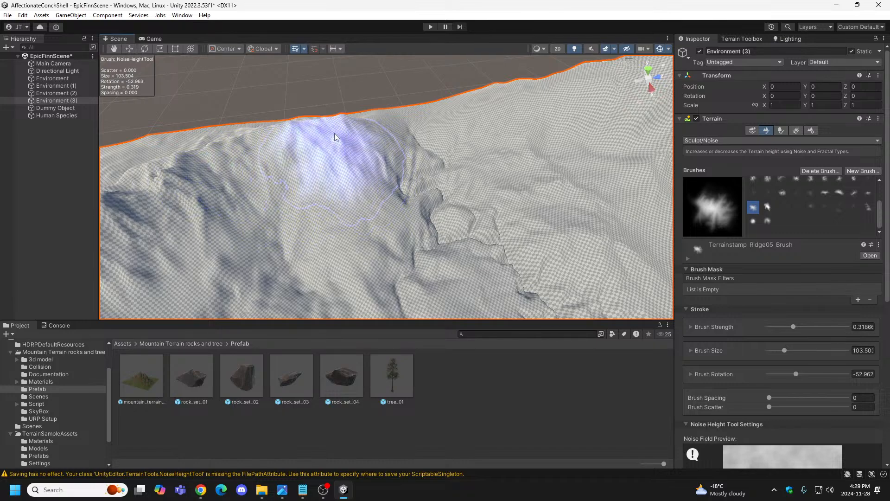
drag(342, 131, 343, 132)
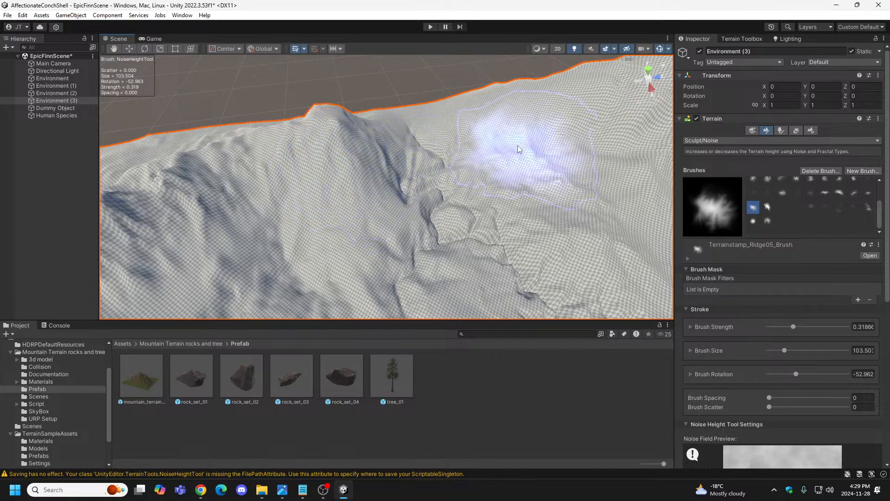
Switch to Terrainstamp_Plateau01_Brush and set its strength to about 0.77, size to about 31 and rotation to about -86 degrees.
mouse_move(360, 149)
right_down()
mouse_move(364, 139)
mouse_move(481, 148)
mouse_move(570, 141)
mouse_move(228, 160)
mouse_move(577, 139)
mouse_move(598, 119)
mouse_move(558, 119)
mouse_move(479, 150)
right_up()
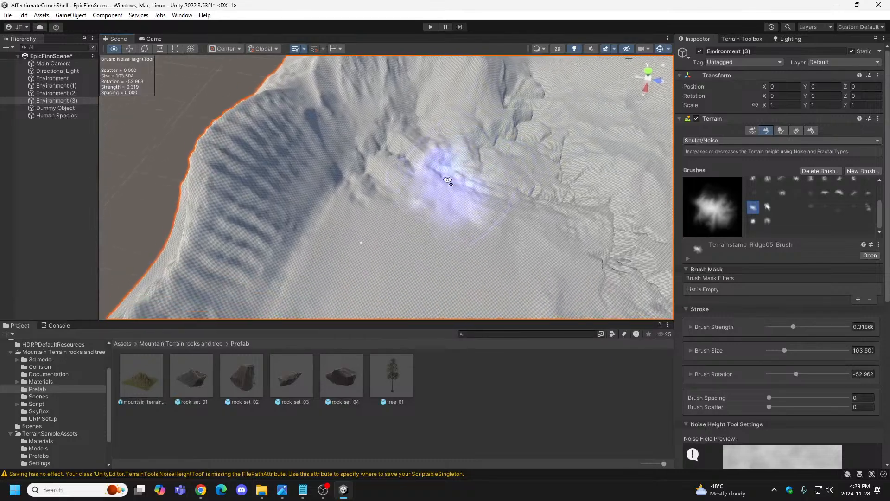
right_drag(448, 180, 662, 148)
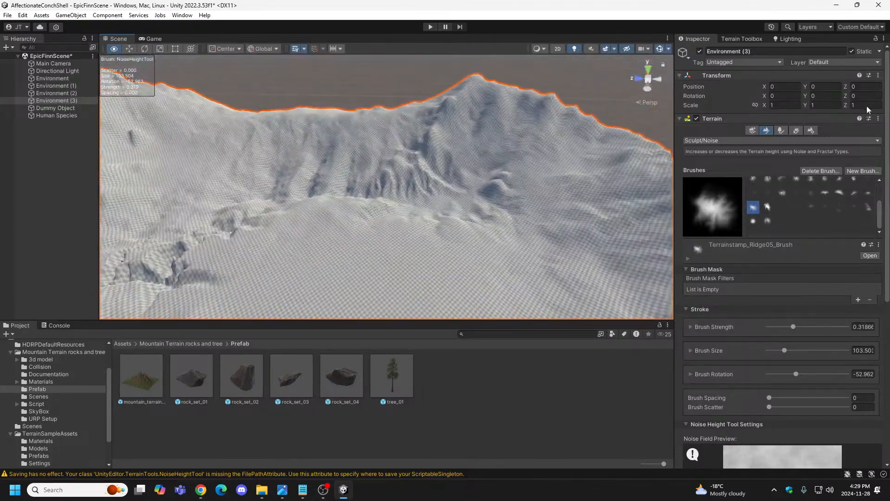
right_drag(867, 106, 878, 131)
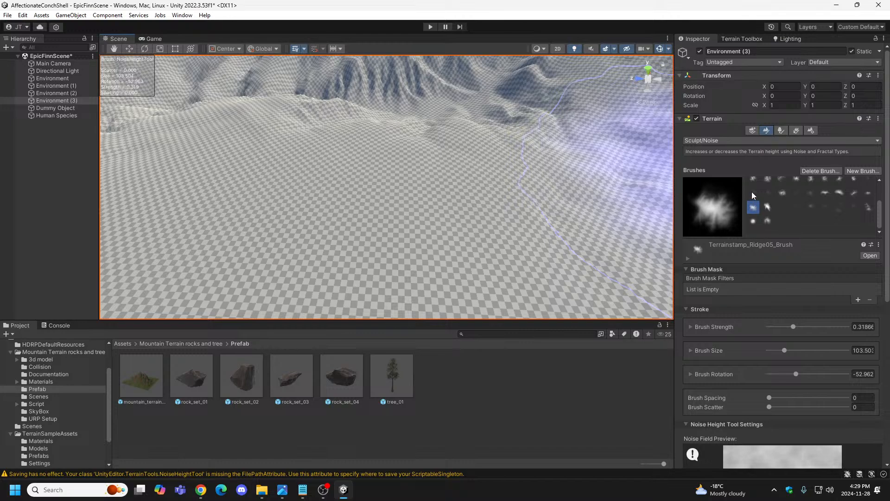
click(781, 193)
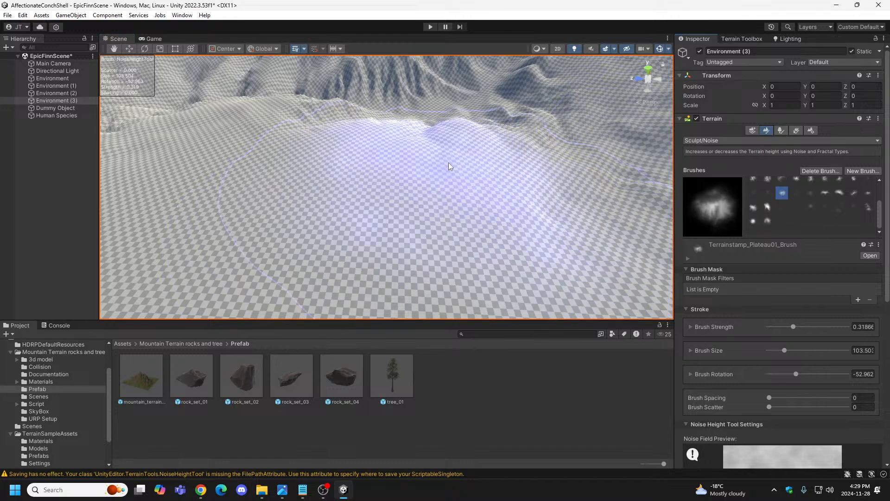
right_drag(415, 153, 372, 177)
key(s)
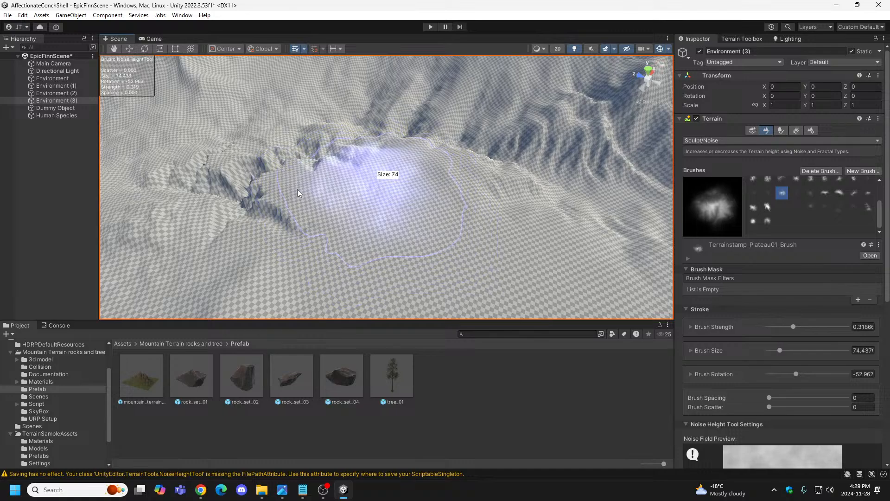
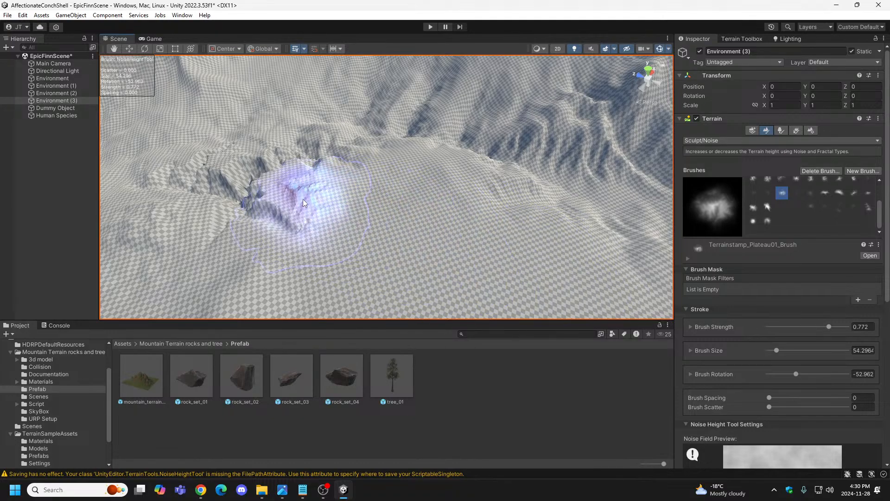
key(d)
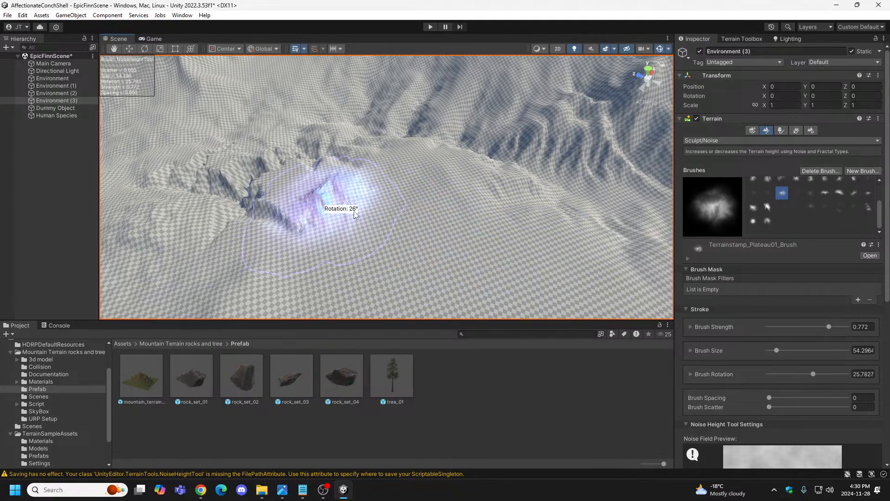
key(d)
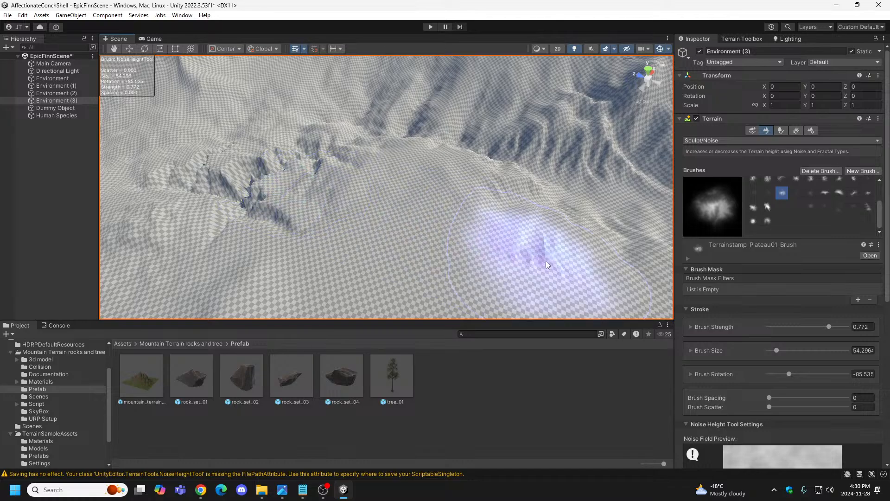
mouse_move(519, 254)
alt+mouse_down()
mouse_move(617, 266)
mouse_move(369, 244)
mouse_move(616, 245)
mouse_move(620, 208)
mouse_move(324, 195)
mouse_move(466, 212)
mouse_move(228, 203)
mouse_move(294, 193)
mouse_move(293, 254)
mouse_move(304, 221)
alt+mouse_up()
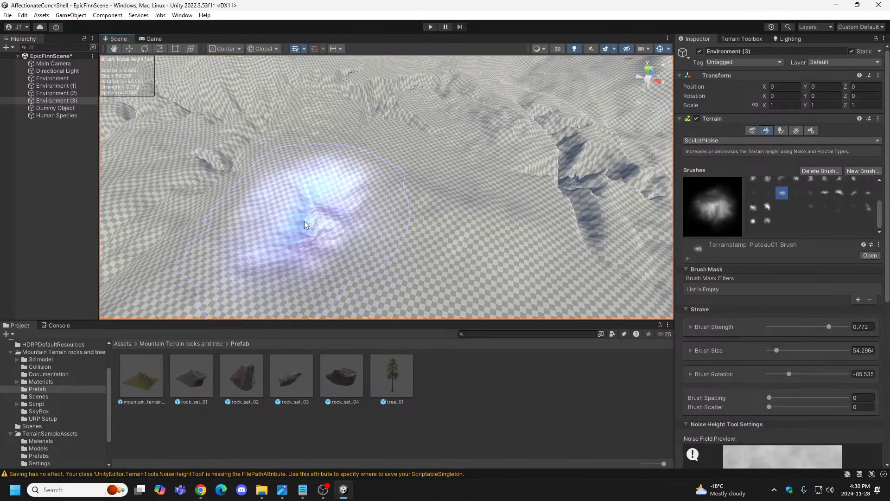
key(s)
mouse_move(458, 215)
right_down()
mouse_move(566, 241)
mouse_move(357, 236)
mouse_move(290, 208)
mouse_move(387, 198)
mouse_move(566, 222)
mouse_move(514, 177)
right_up()
key(w)
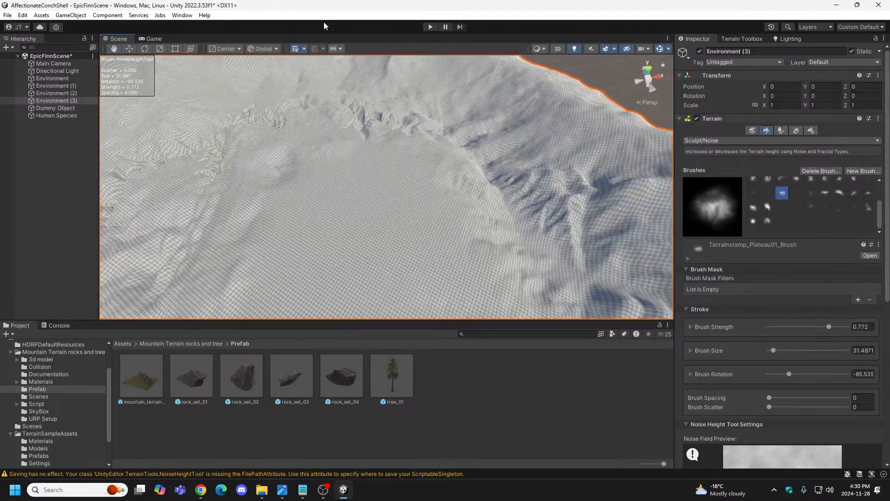
Run the scene briefly to view the sculpted mountains from the main camera, stop it, and look over the basin.
click(430, 27)
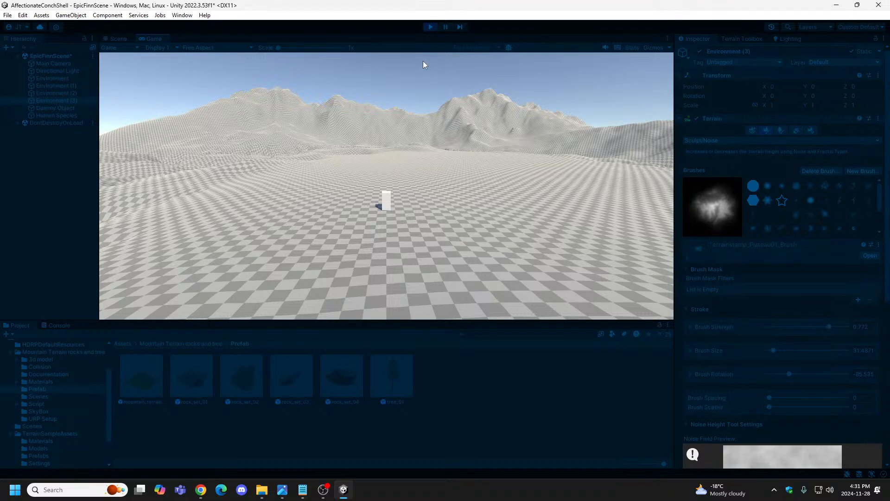
click(429, 27)
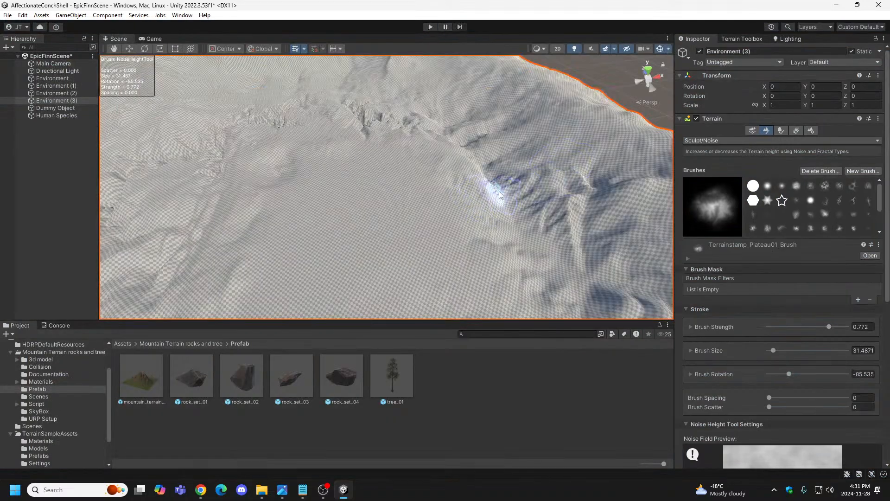
mouse_move(479, 177)
right_down()
mouse_move(247, 175)
mouse_move(354, 143)
mouse_move(673, 199)
mouse_move(592, 193)
right_up()
key(s)
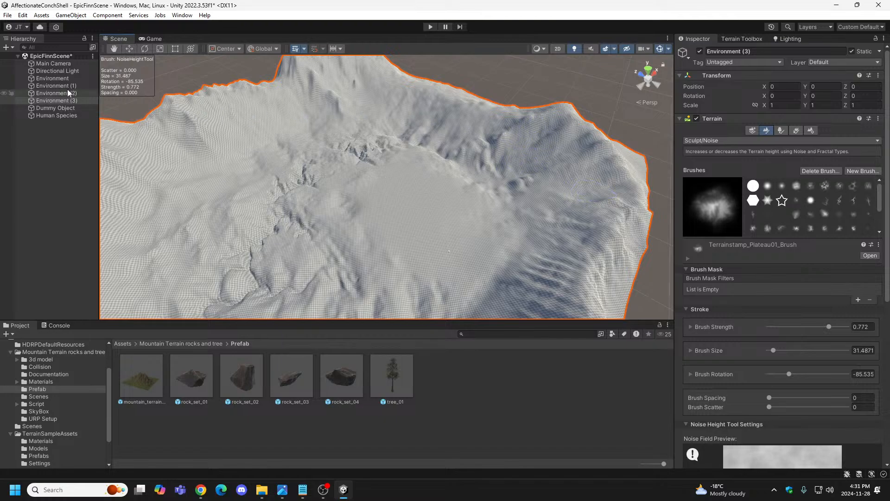
Select the Main Camera and save the scene.
click(53, 64)
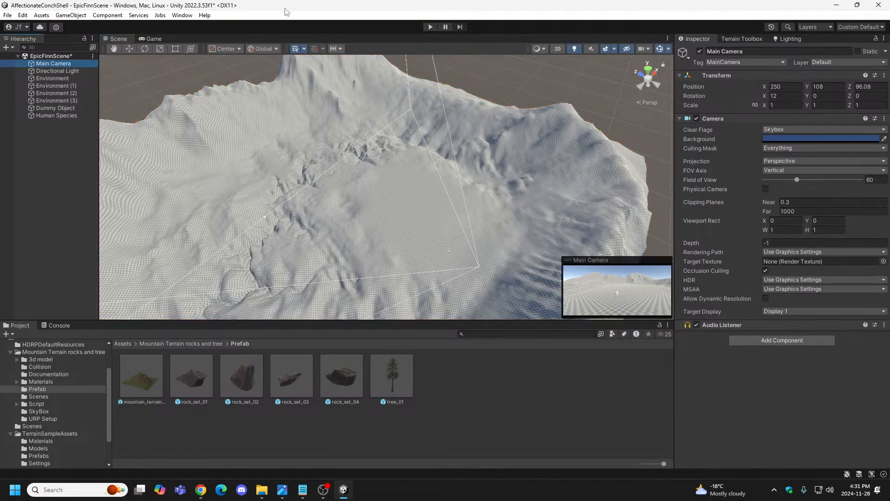
key(ctrl+s)
right_drag(319, 173, 237, 123)
key(w)
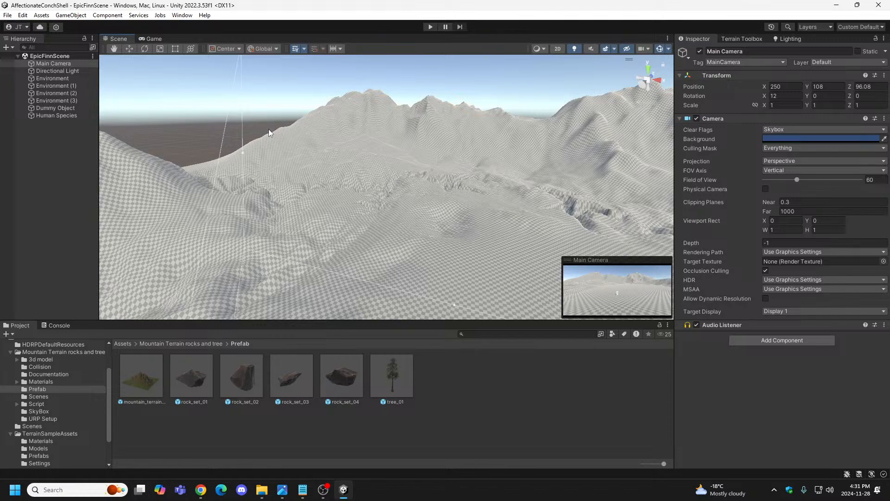
Compare the terrain with the scene view lighting off against a short test run, and turn the lighting back on.
click(577, 48)
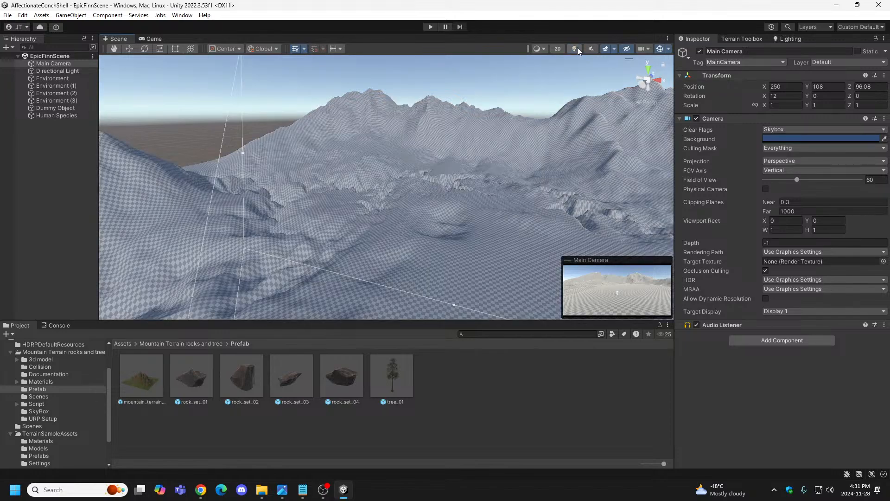
right_drag(425, 185, 566, 73)
click(430, 27)
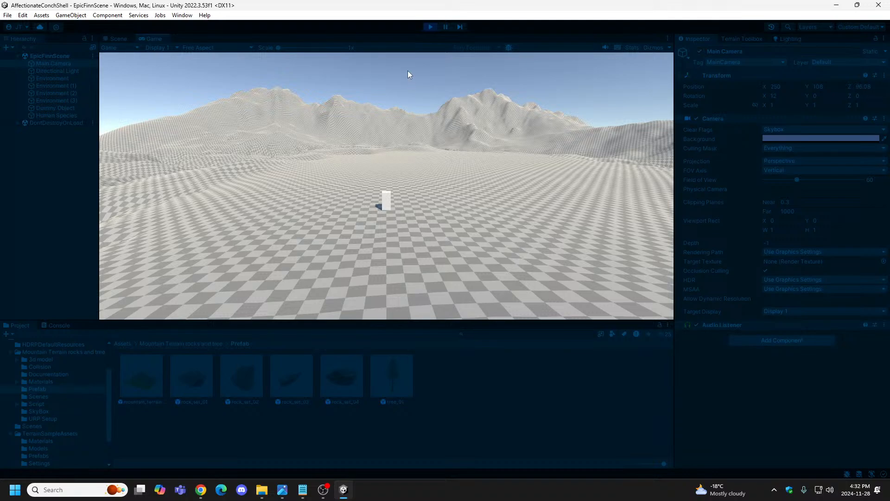
click(430, 27)
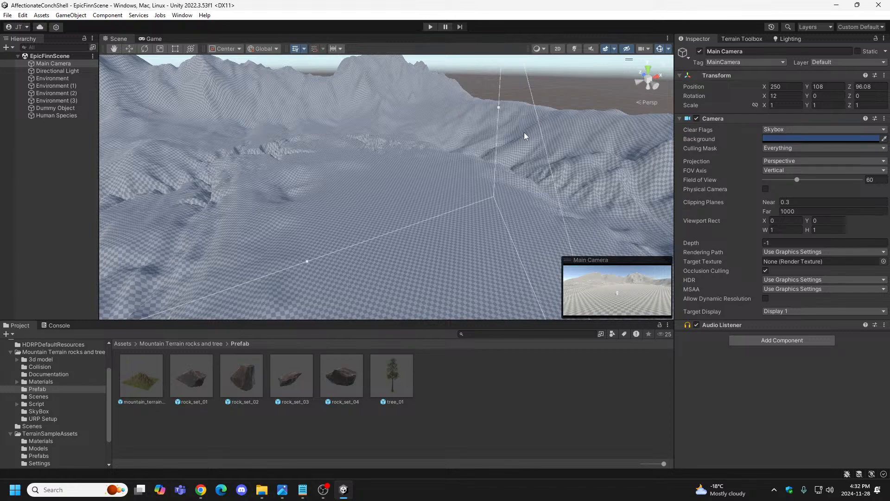
click(575, 49)
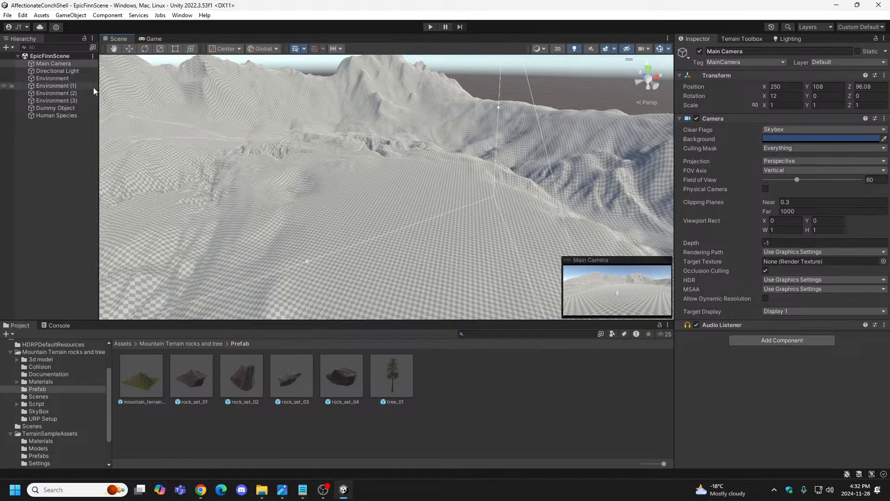
Make Environment (1), Environment (2) and Environment (3) children of the Environment object.
click(54, 103)
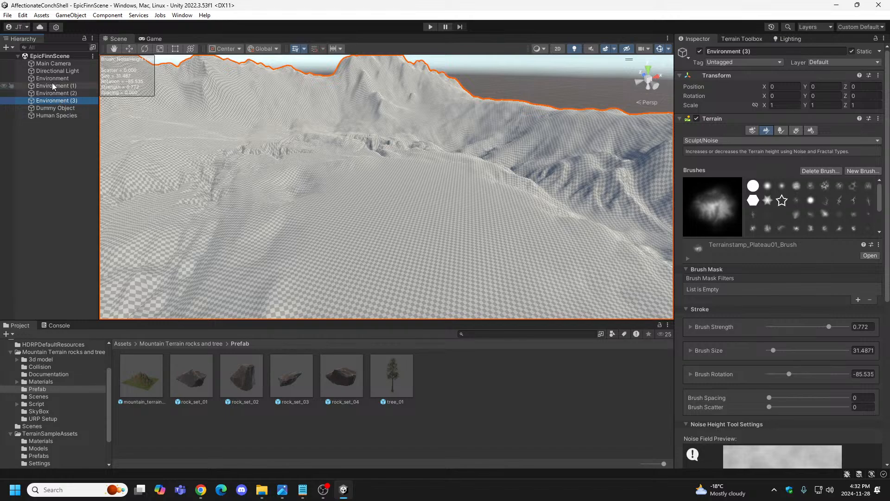
click(56, 86)
drag(58, 85, 60, 79)
click(55, 94)
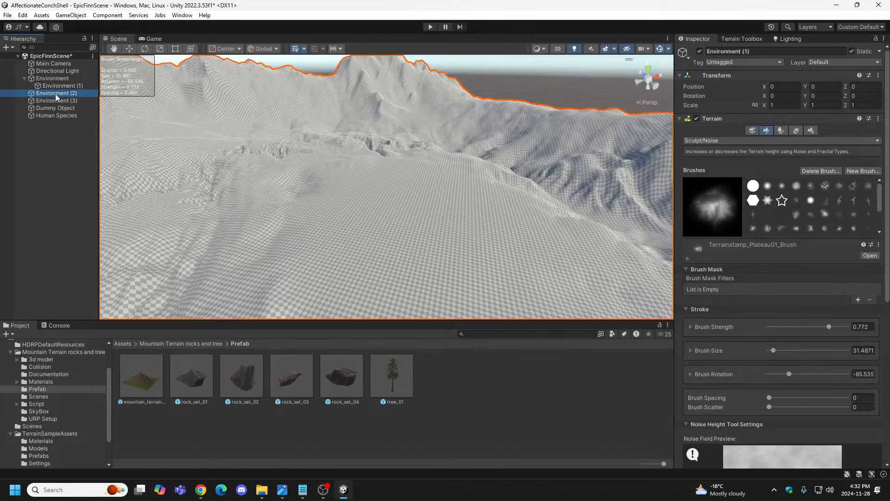
drag(61, 81, 62, 79)
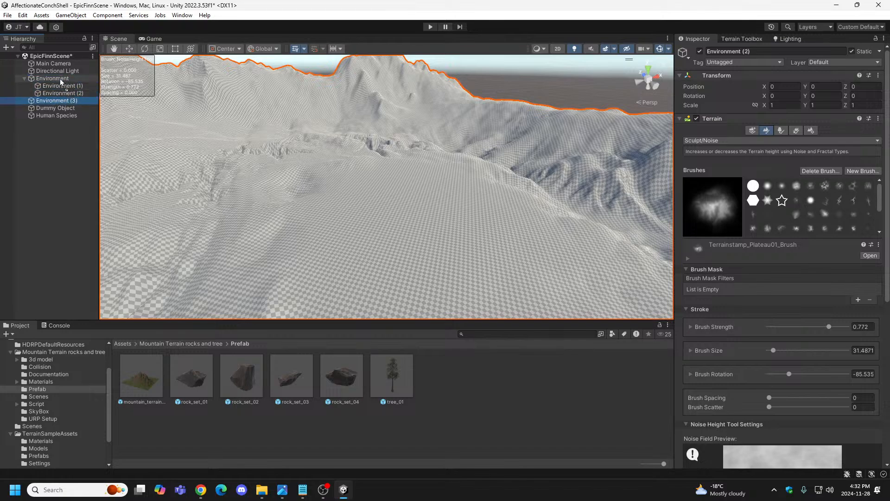
Delete the duplicate terrain objects Environment (3), Environment (2) and Environment (1) from the scene.
key(a)
mouse_move(184, 150)
right_down()
mouse_move(123, 160)
mouse_move(843, 160)
mouse_move(232, 169)
mouse_move(263, 180)
mouse_move(260, 189)
mouse_move(100, 222)
right_up()
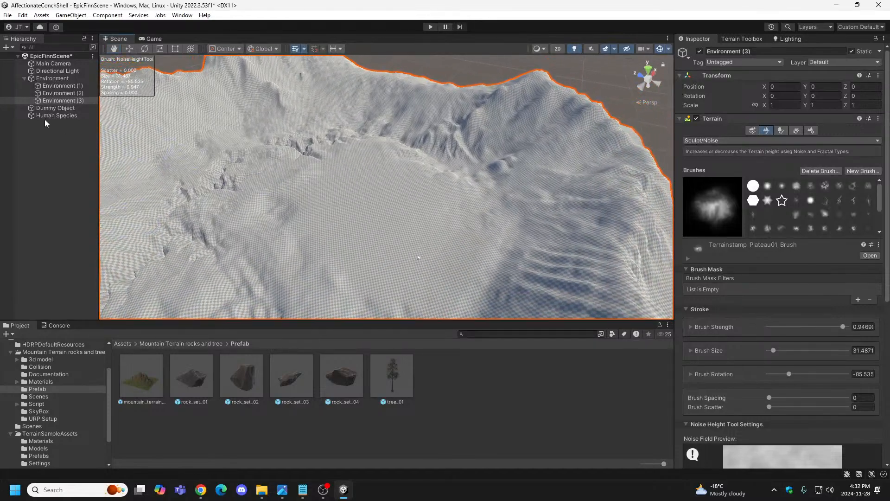
right_click(72, 101)
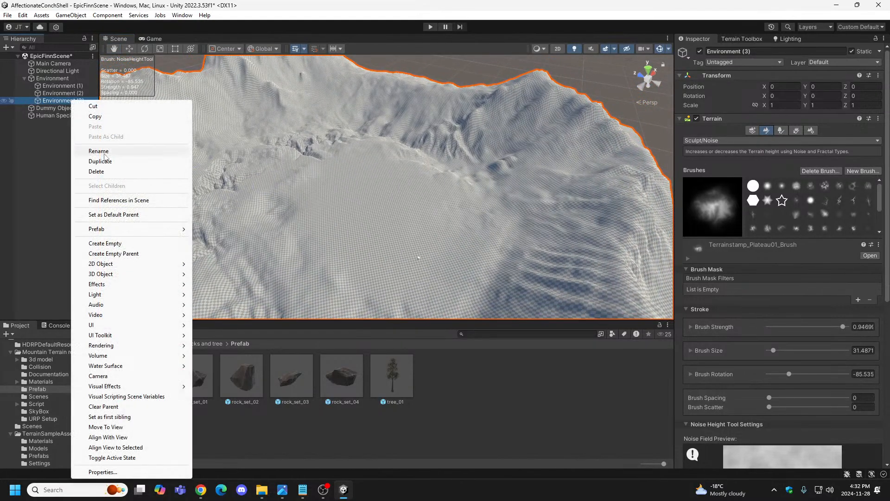
click(100, 171)
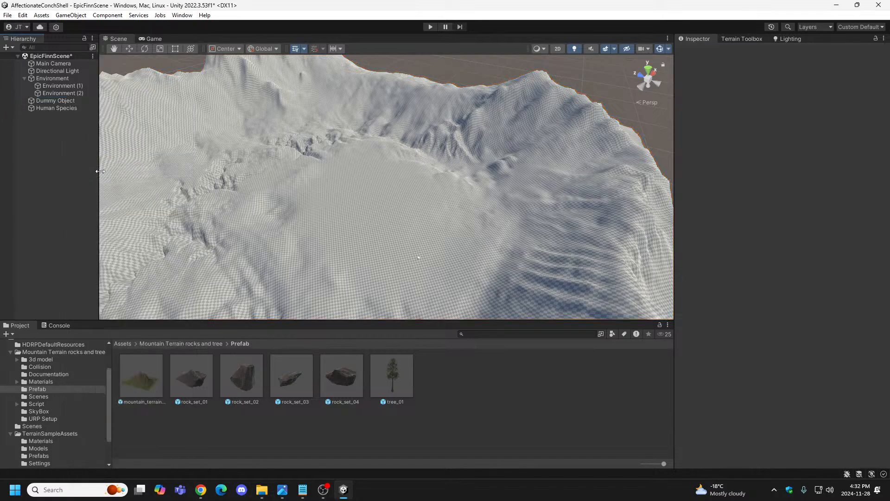
right_click(66, 93)
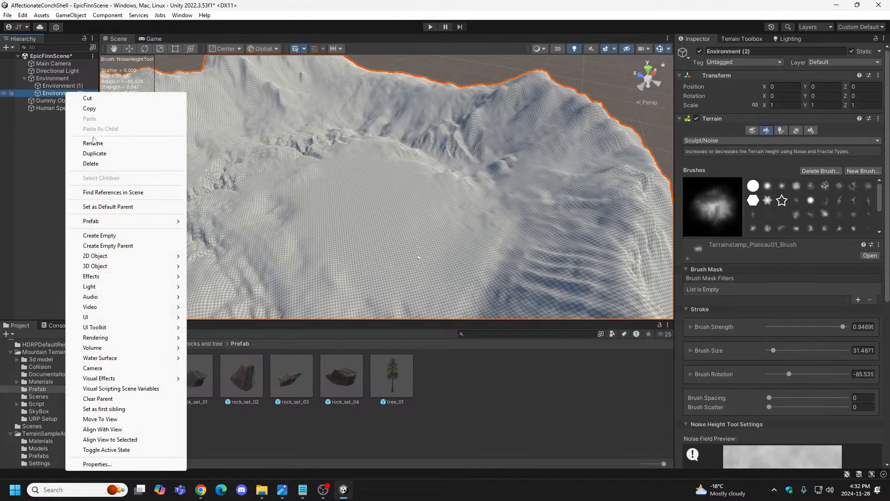
click(95, 163)
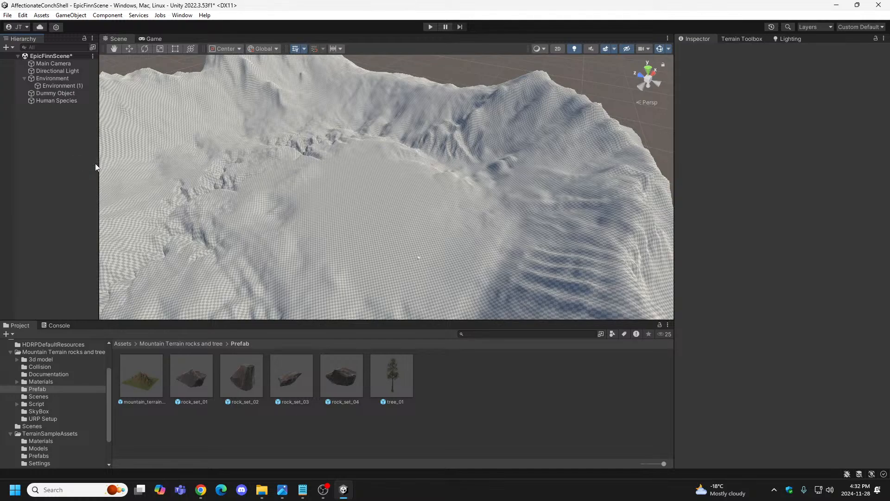
right_click(69, 84)
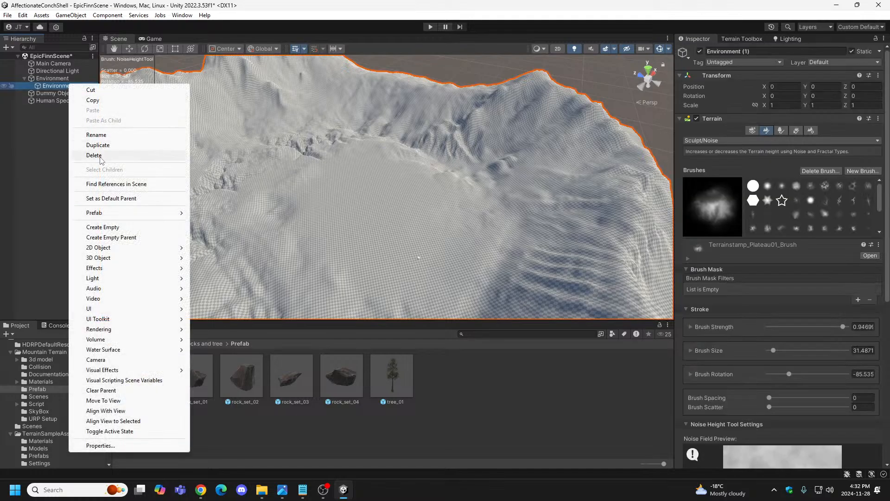
click(99, 156)
Undo the deletions of the duplicate terrain objects Environment (1), Environment (2) and Environment (3).
click(52, 79)
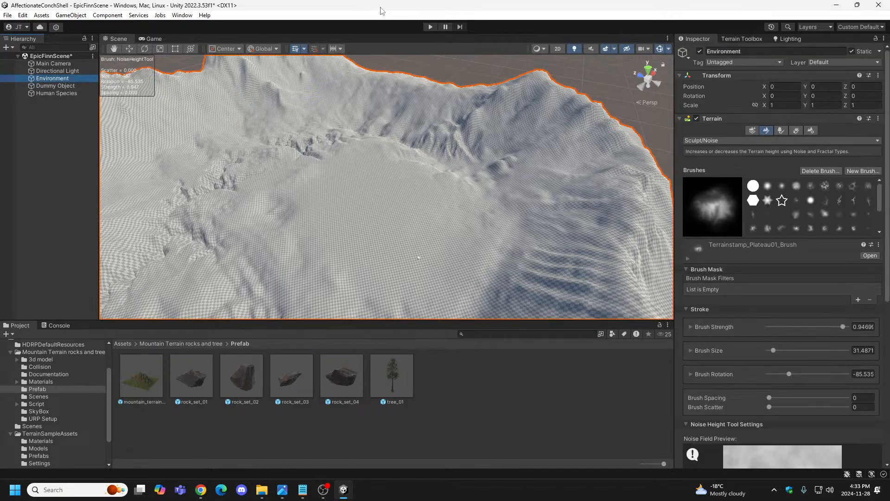
right_drag(370, 133, 527, 177)
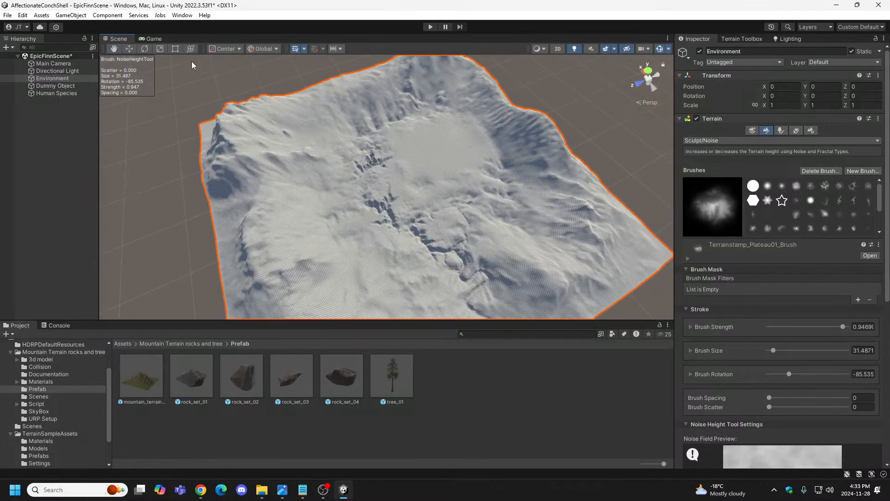
click(22, 14)
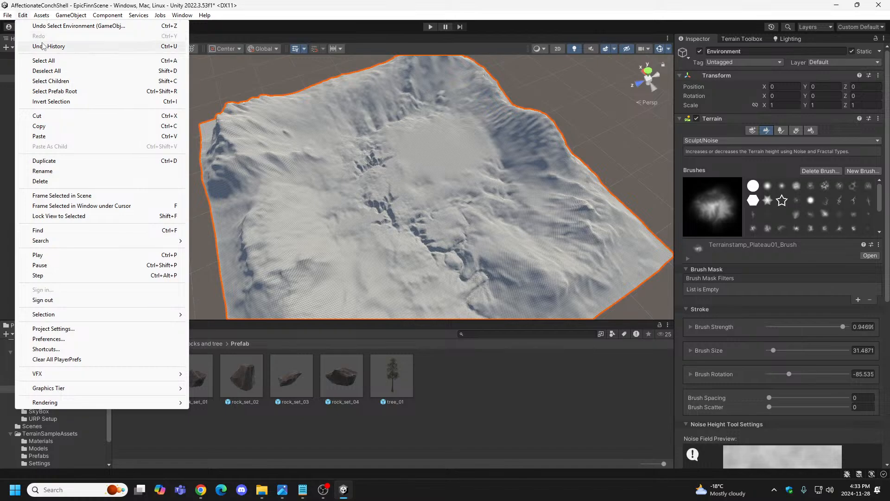
click(56, 26)
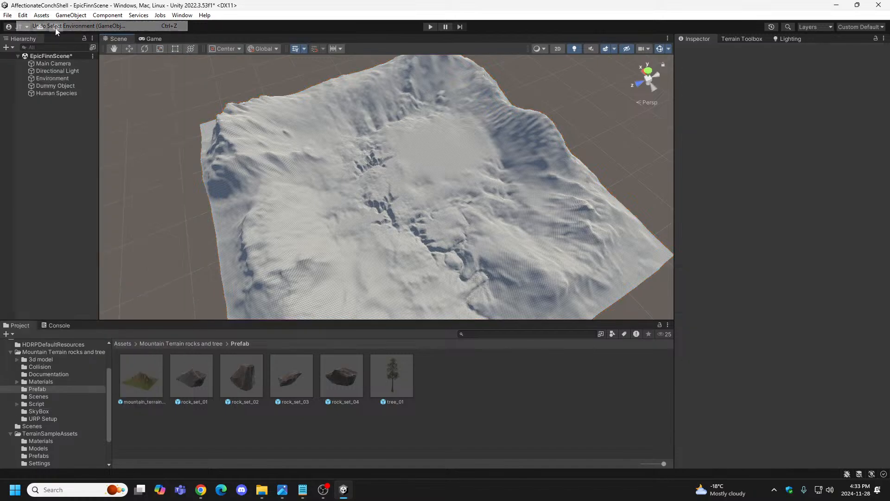
click(26, 16)
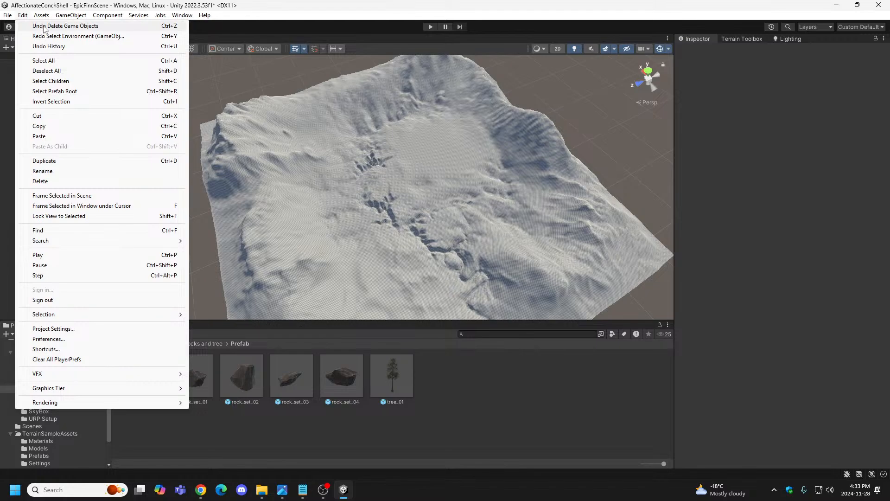
click(45, 26)
click(24, 15)
click(41, 27)
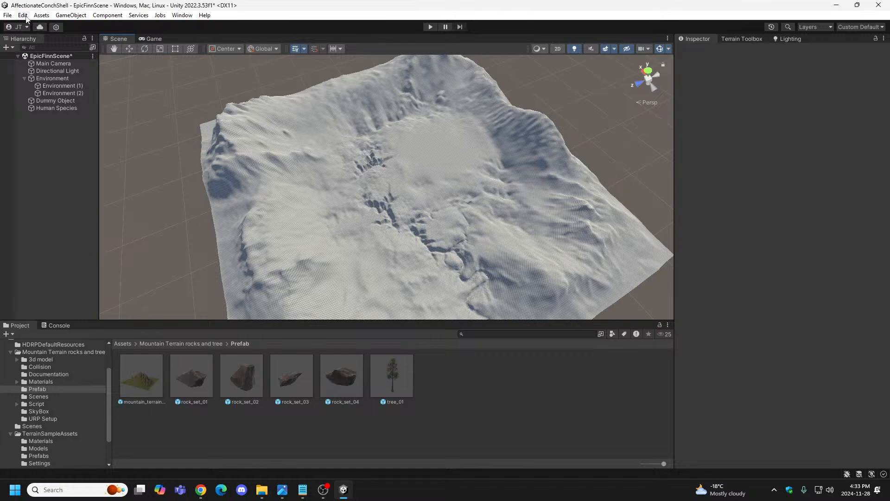
click(26, 16)
click(43, 27)
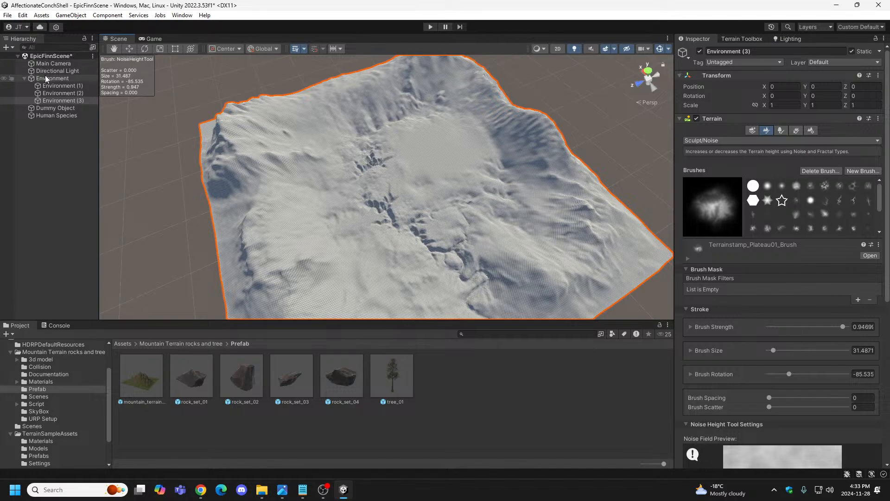
Redo the deletions of Environment (3), Environment (2) and Environment (1) under the Environment object.
click(40, 15)
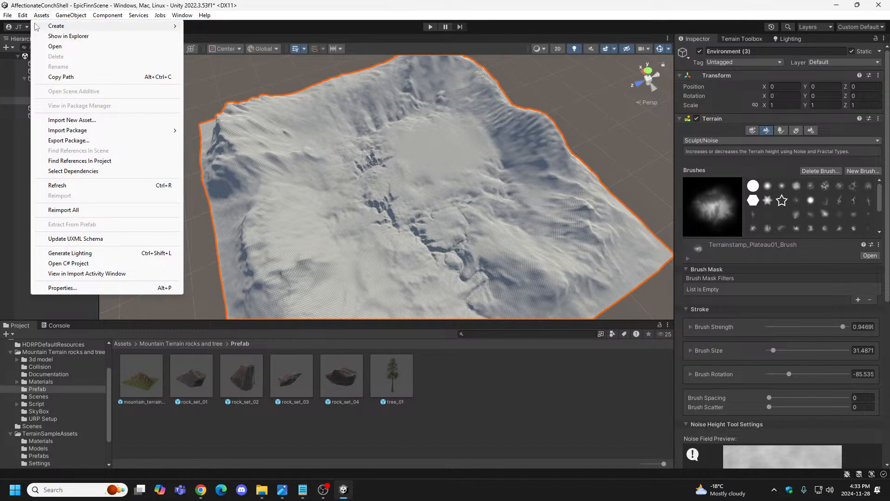
mouse_move(21, 15)
click(38, 36)
click(27, 18)
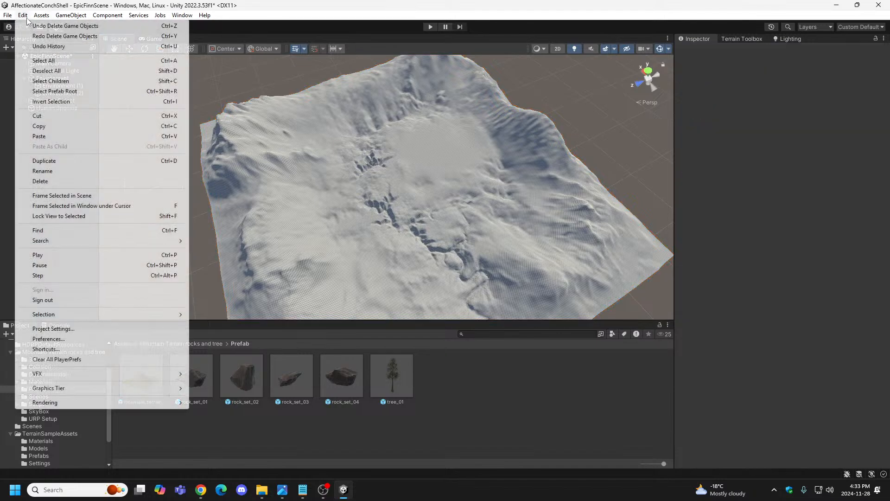
click(40, 37)
click(23, 15)
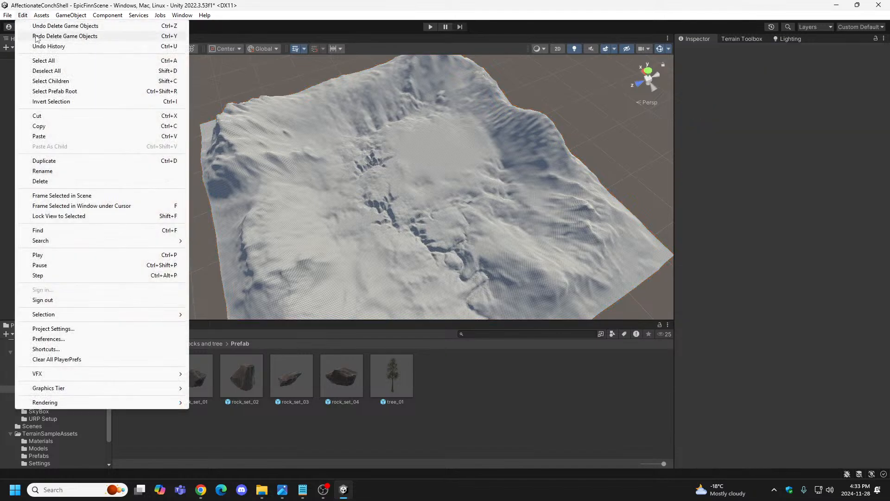
click(37, 36)
Select the Environment terrain, save the scene, and switch the terrain tool to Paint Texture.
click(62, 79)
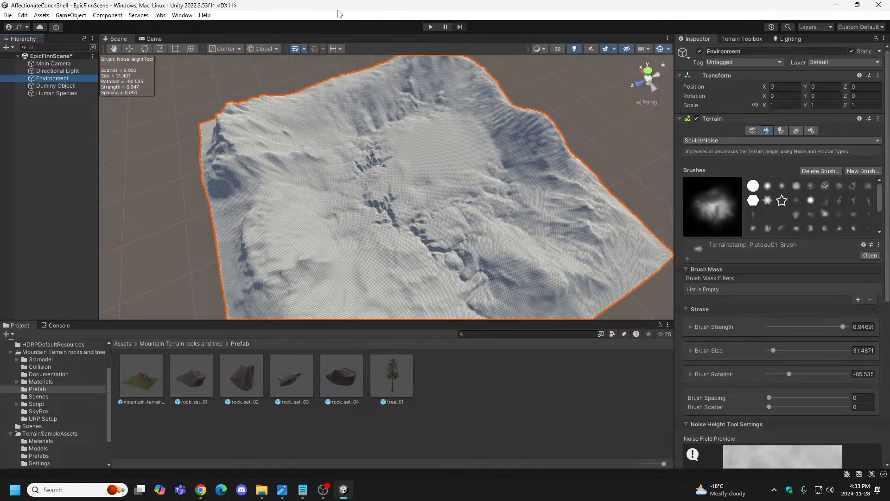
key(ctrl+s)
click(730, 141)
mouse_move(728, 155)
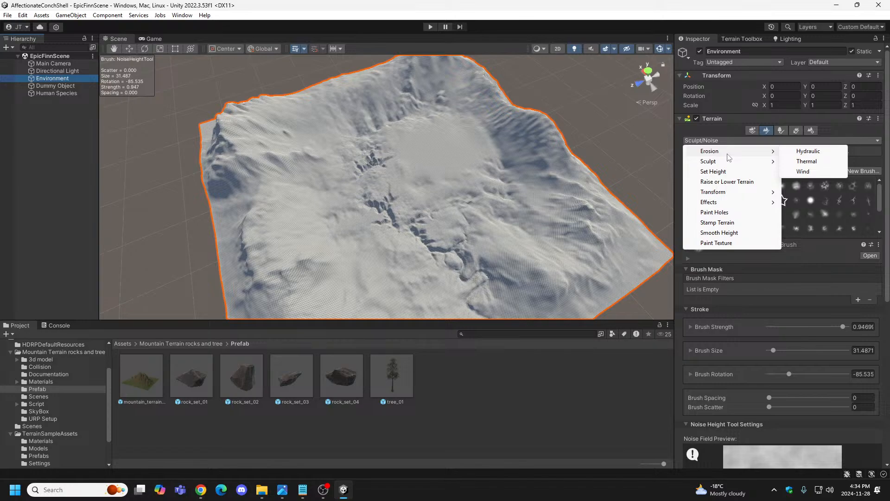
click(726, 246)
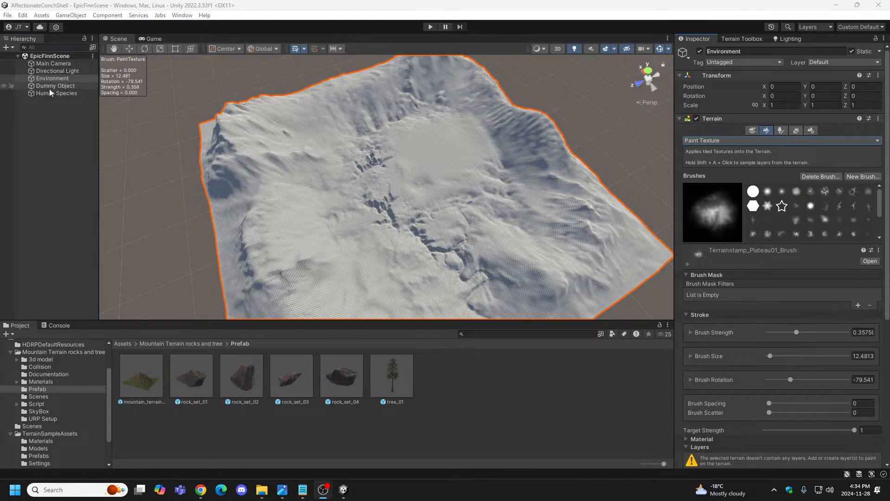
Add Grass_A_TerrainLayer to the Environment terrain's layer palette as its base texture.
scroll(814, 236, down, 8)
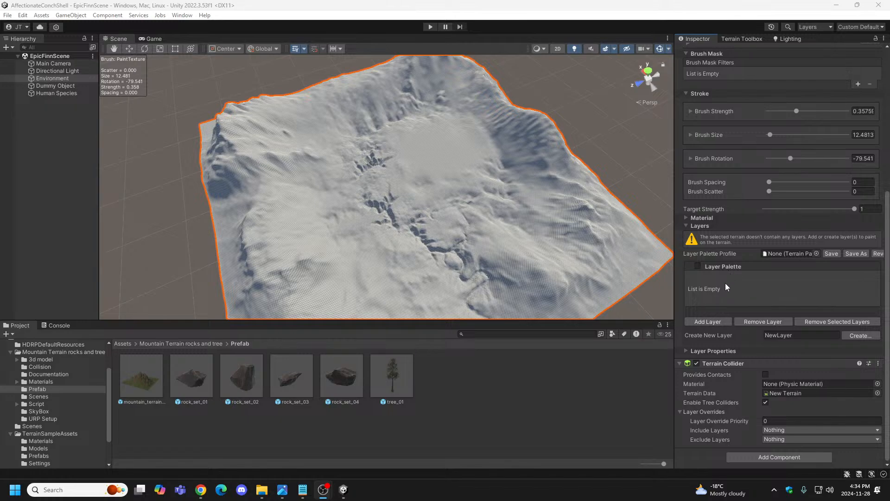
click(708, 323)
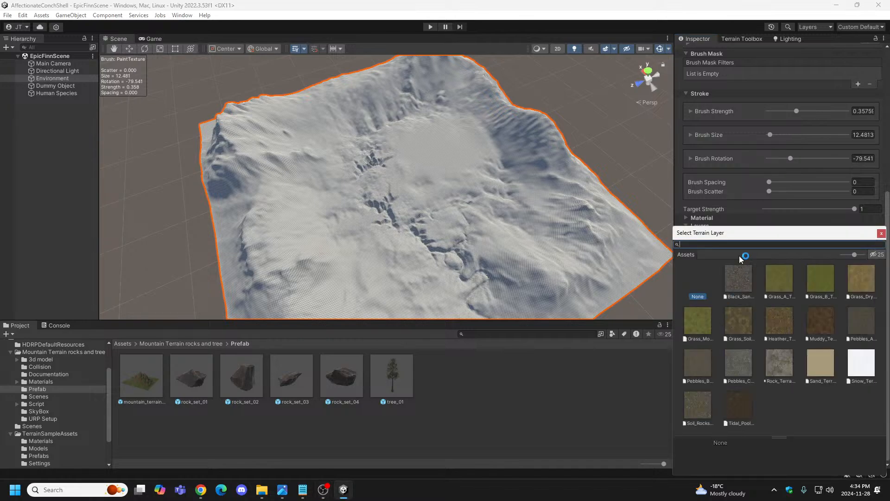
drag(748, 237, 429, 70)
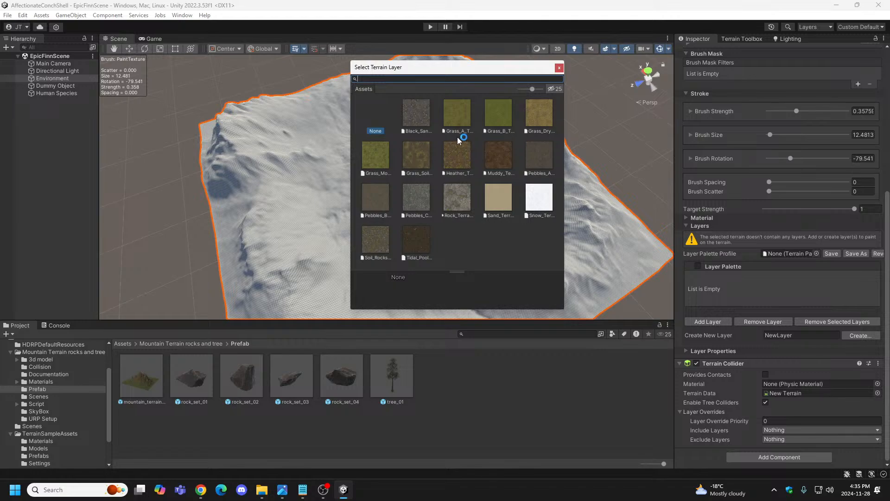
click(462, 114)
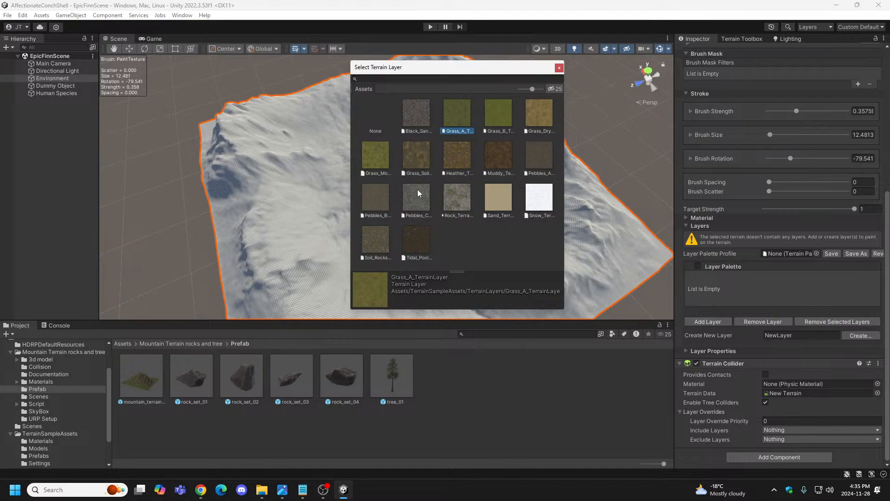
double_click(457, 114)
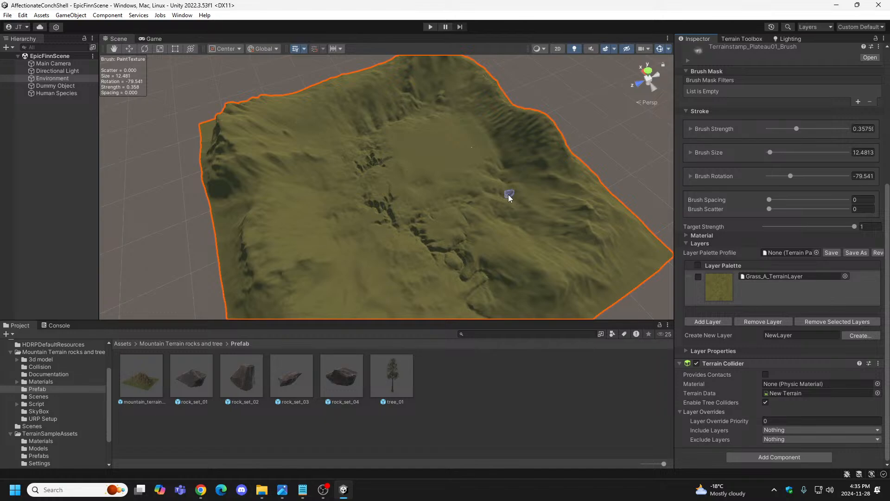
Look through the Mountain Terrain rock materials and the TerrainSampleAssets materials, models and brushes for the grass layer asset.
right_drag(439, 208, 327, 150)
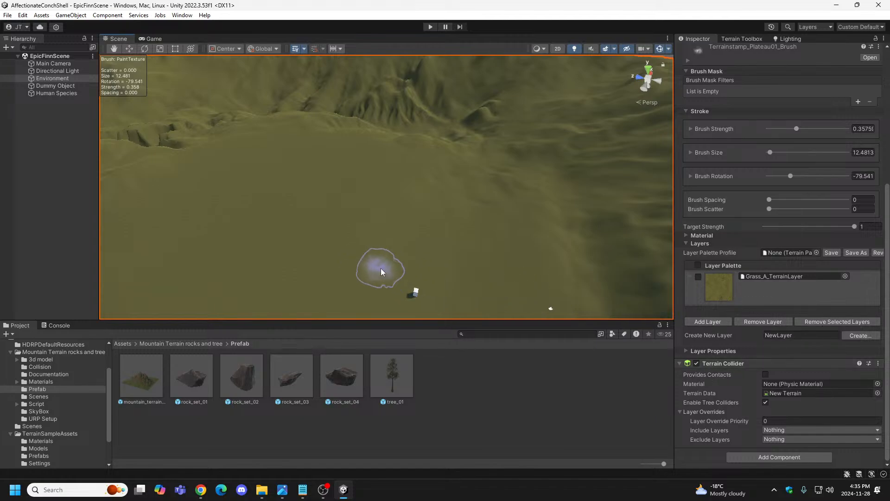
click(17, 382)
click(16, 382)
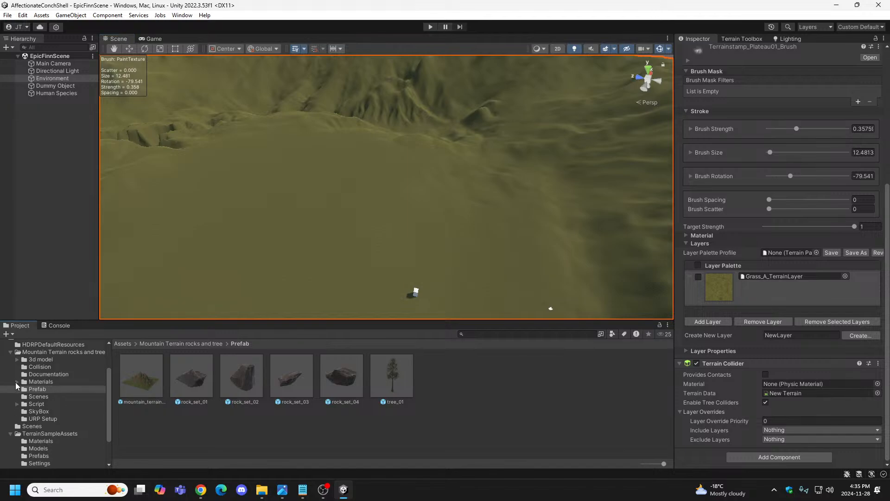
click(17, 382)
click(37, 390)
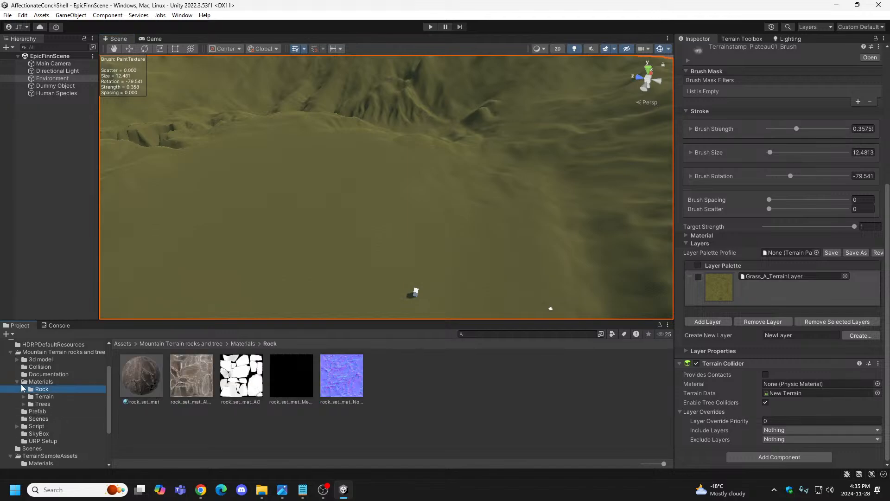
click(16, 382)
scroll(73, 385, down, 3)
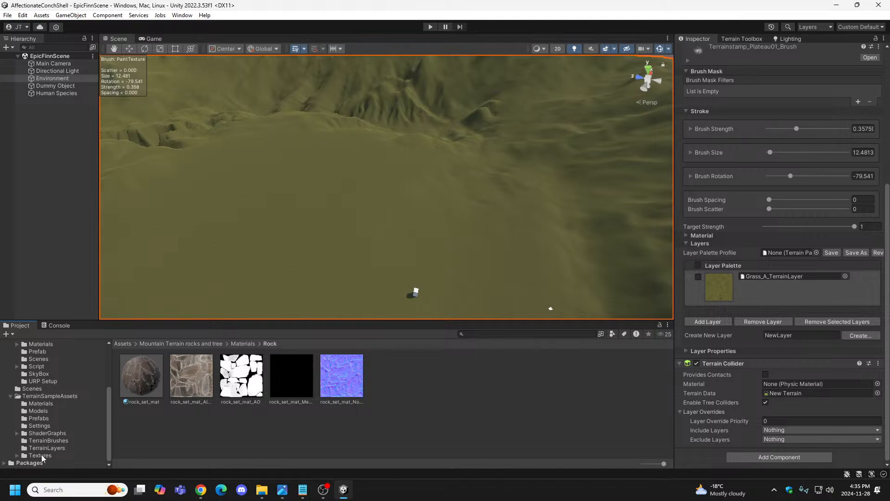
click(46, 406)
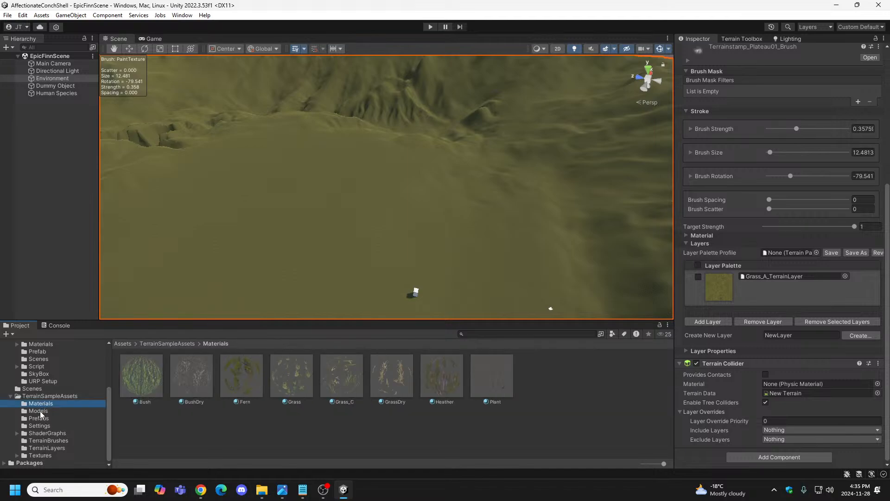
click(39, 410)
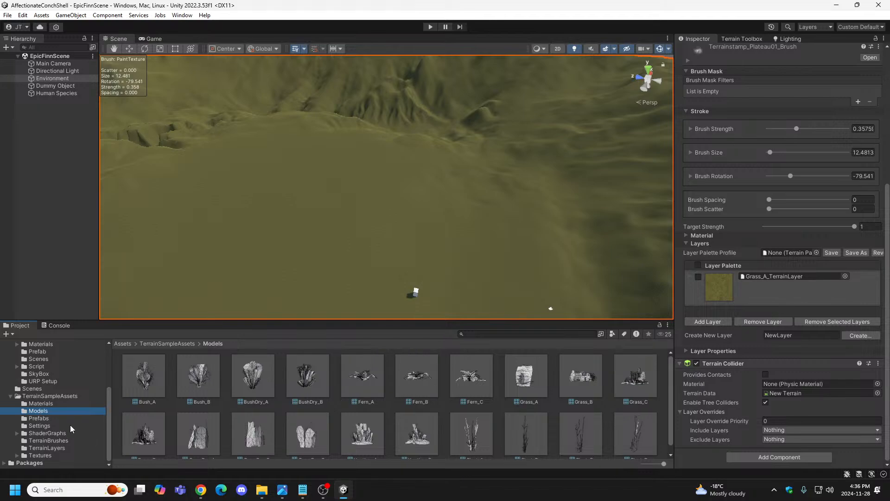
click(30, 440)
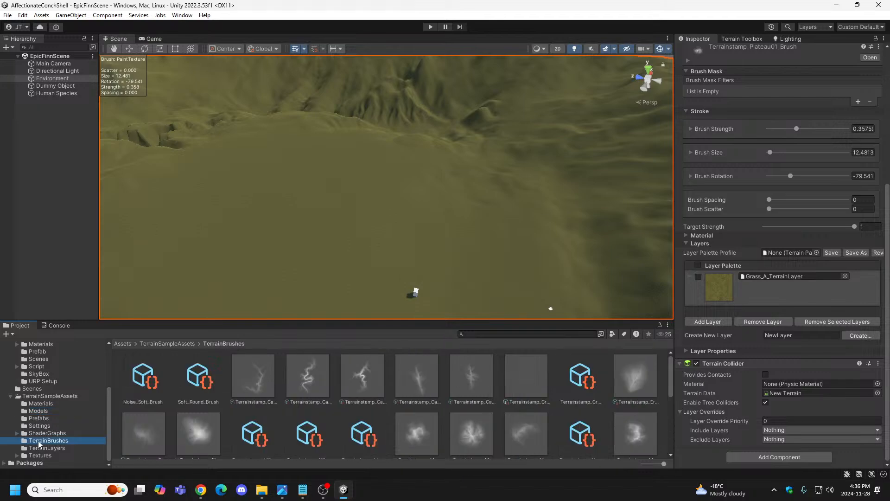
Find Grass_A_TerrainLayer in the TerrainLayers folder and set its tiling size to X 20 and Y 20.
click(88, 446)
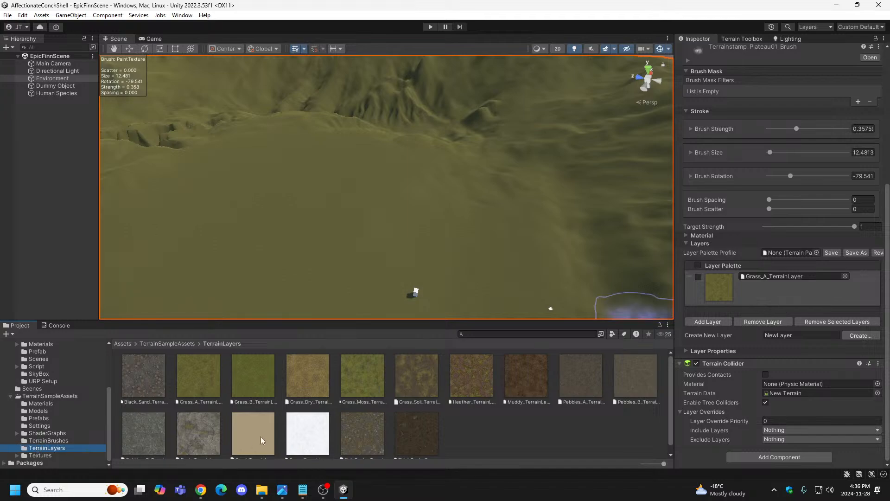
click(207, 379)
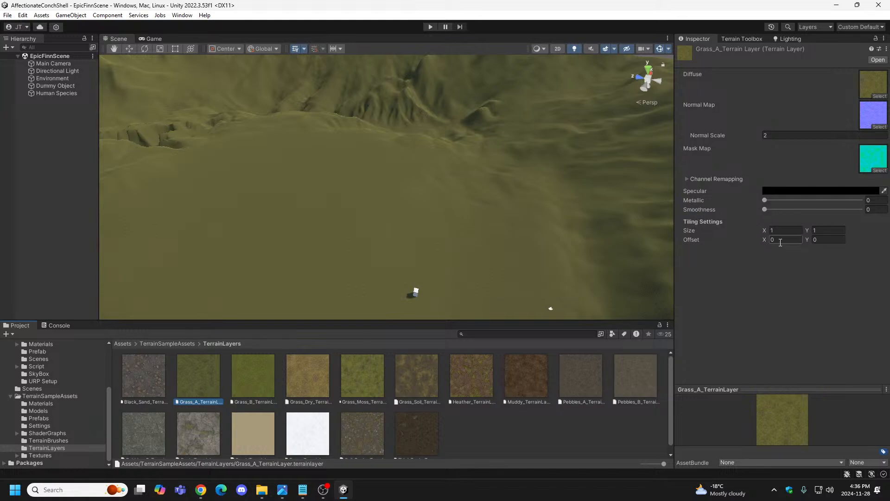
text(20)
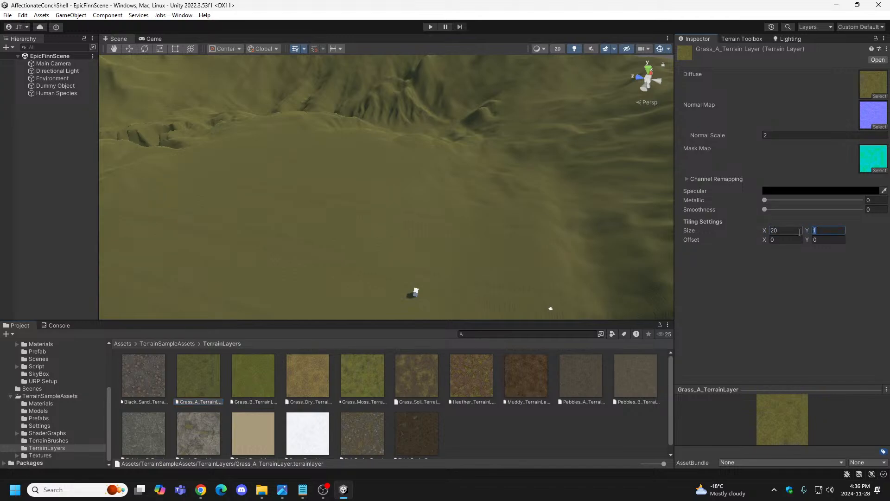
text(20)
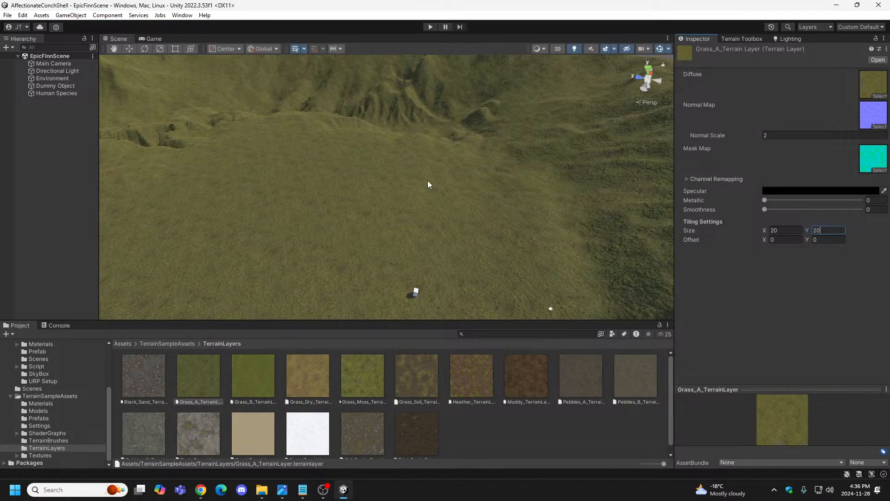
Examine the grass texture at ground level, in a short test run, and on the mountain slopes.
right_drag(423, 182, 201, 106)
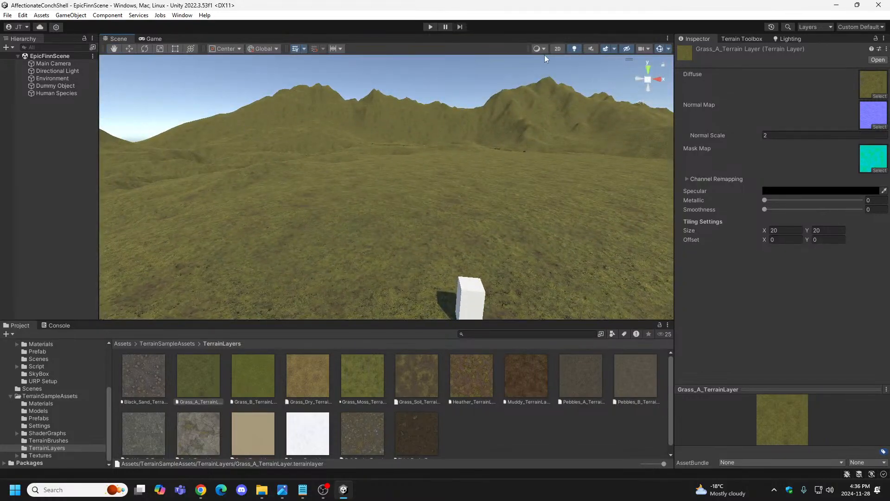
click(430, 27)
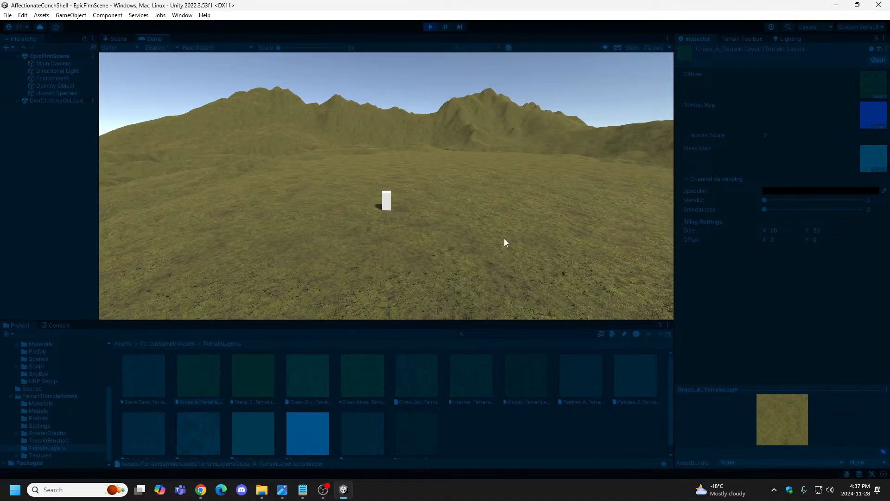
click(429, 28)
right_drag(411, 165, 532, 226)
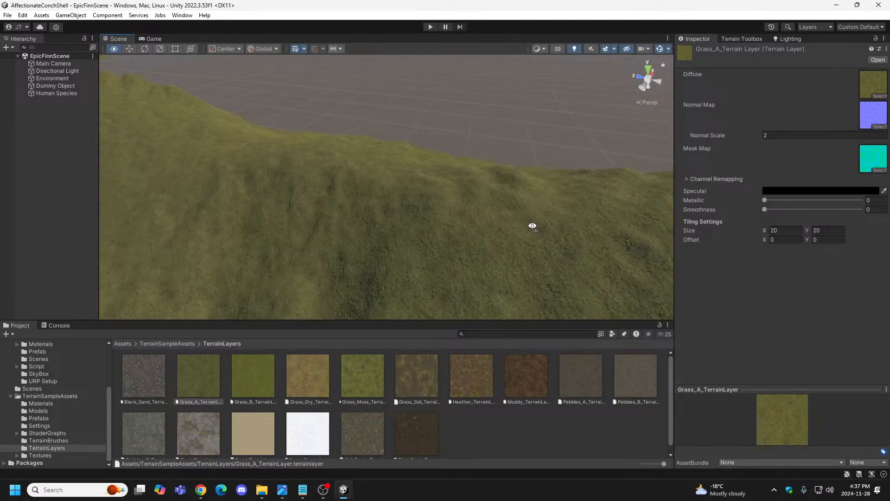
right_drag(311, 175, 338, 205)
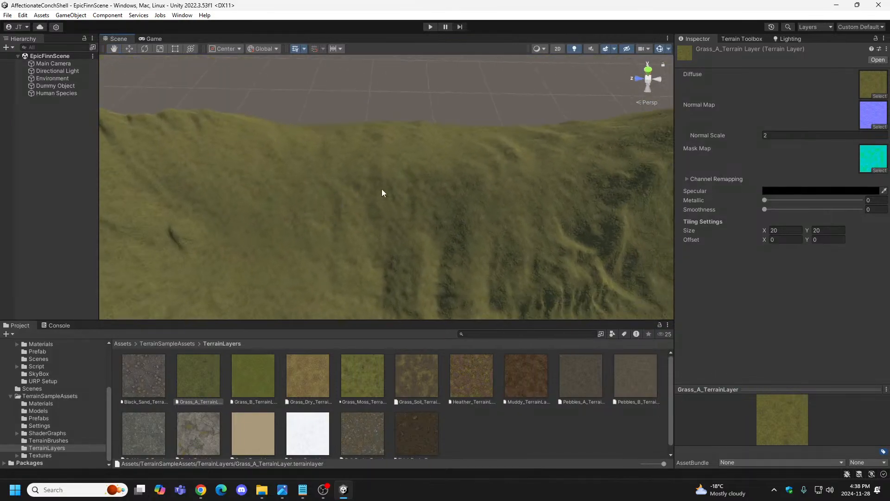
Set the Environment terrain to Raise or Lower Terrain and choose Terrainstamp_Mountain03_Brush for the mountain slope.
click(53, 78)
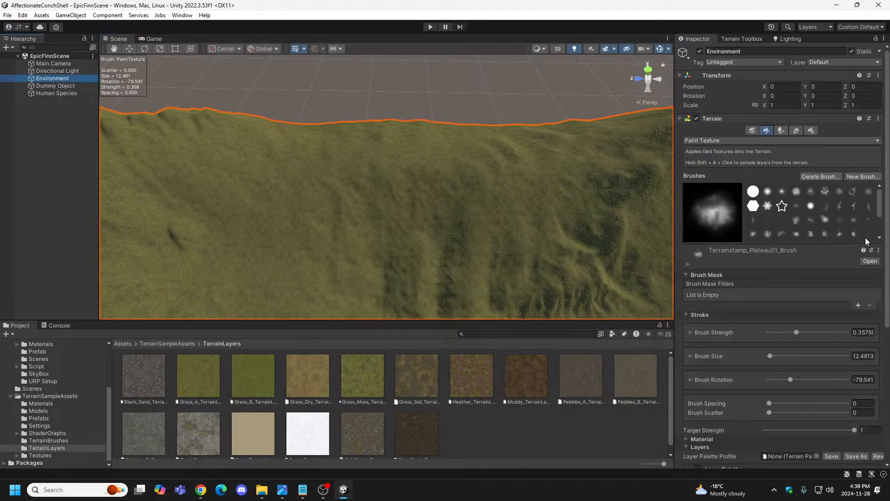
click(878, 141)
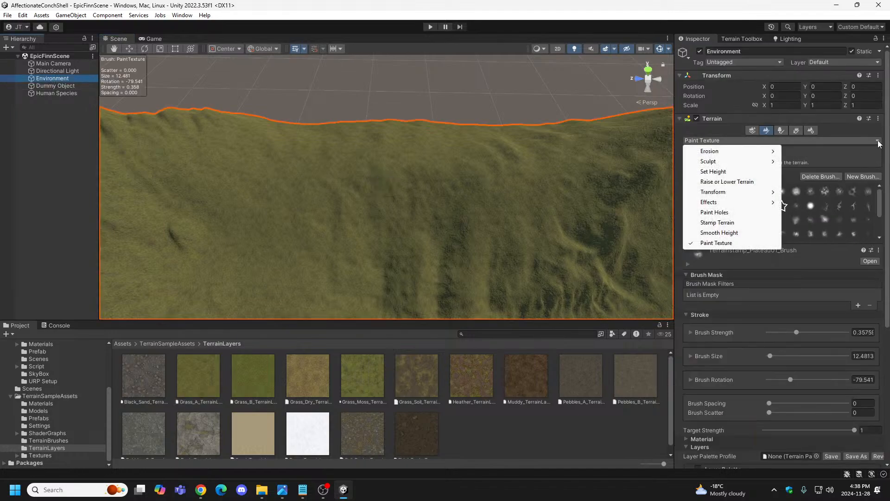
click(724, 183)
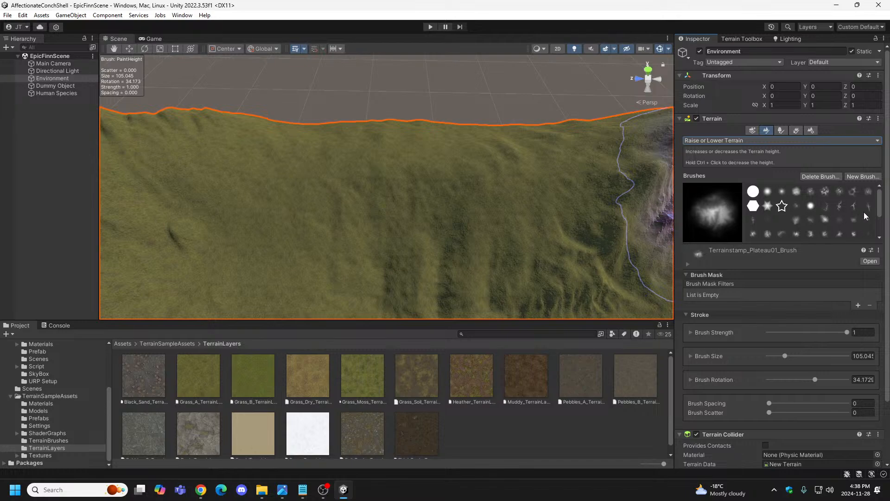
click(780, 233)
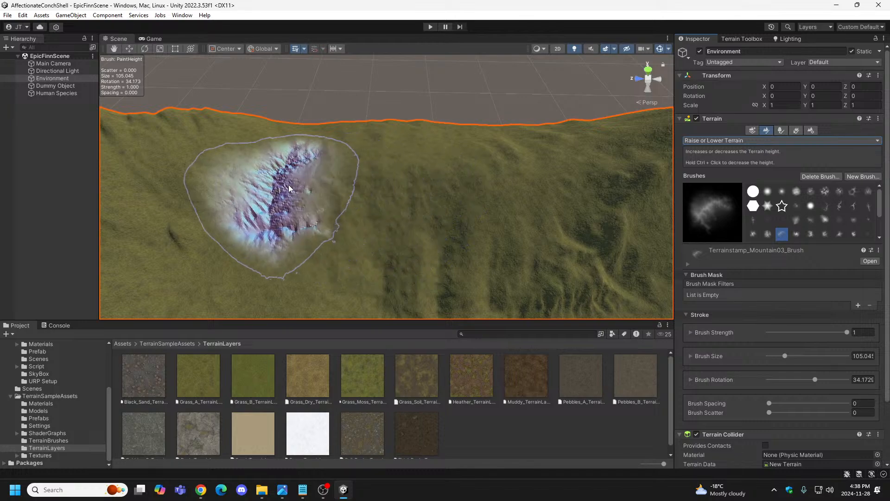
click(289, 188)
Enlarge the mountain stamp brush to a size of about 135.
key(s)
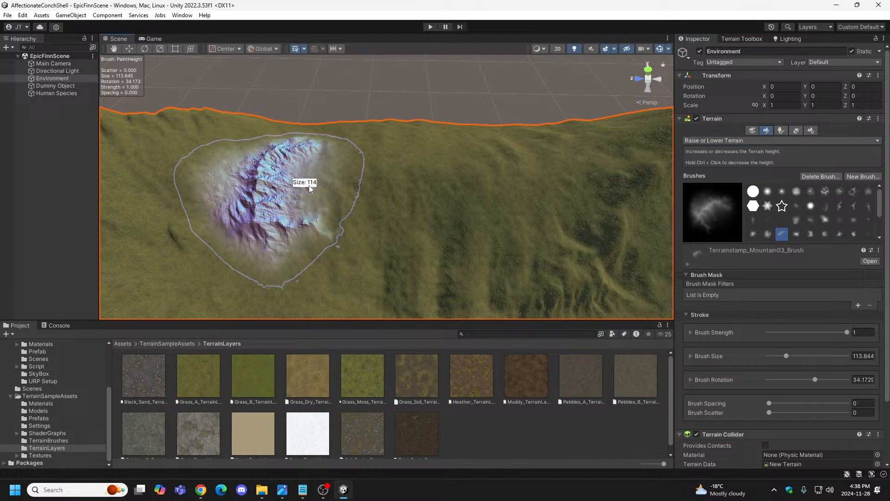
key(s)
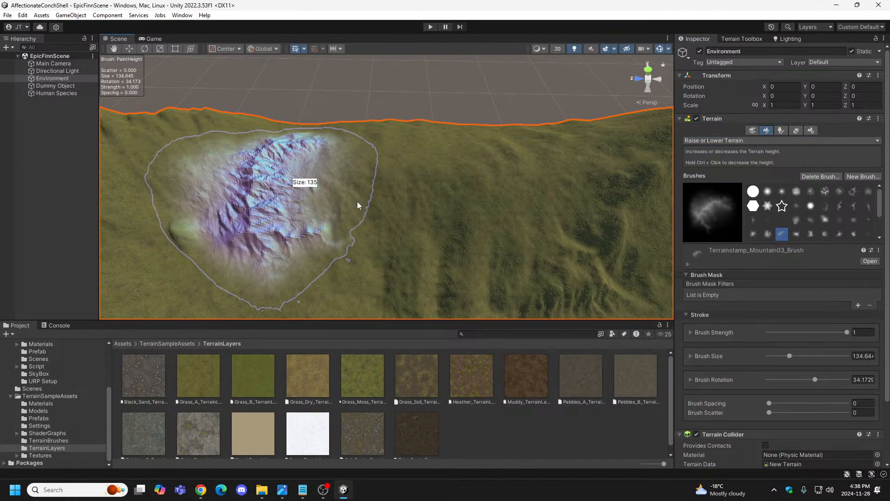
key(s)
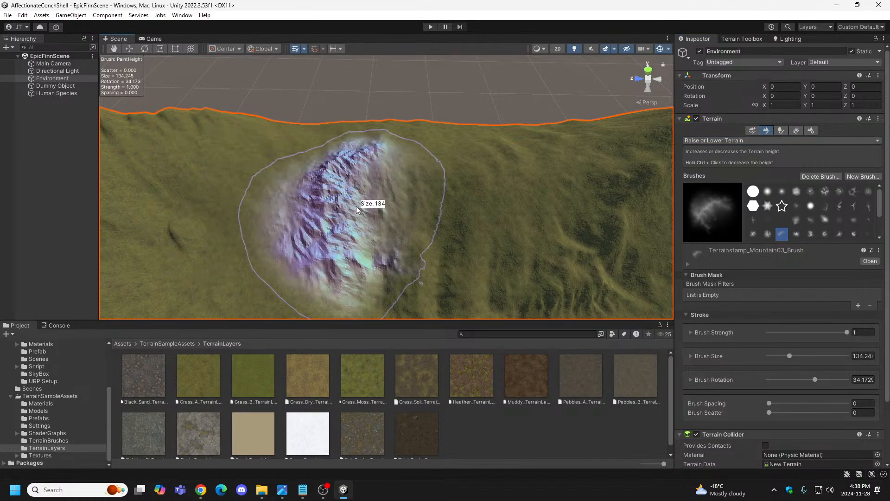
key(s)
key(s)
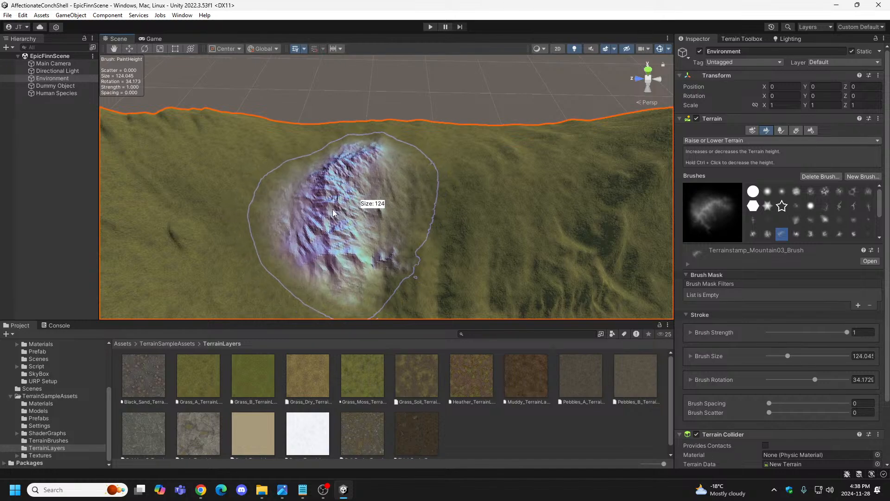
key(s)
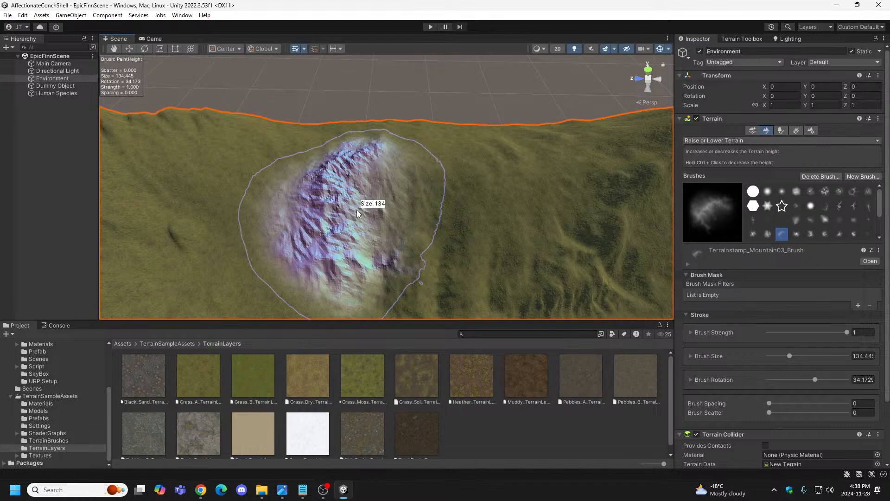
key(s)
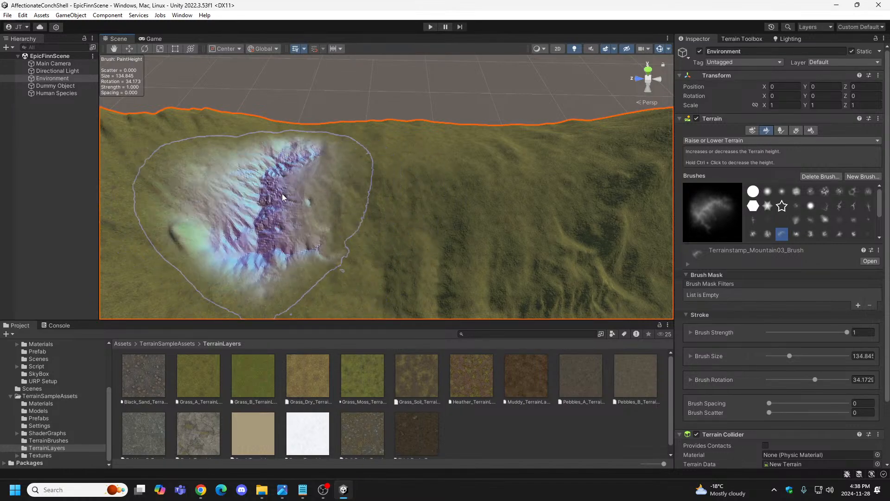
Rotate the mountain stamp over the slope to about 44 degrees, trying other orientations on the way.
key(a)
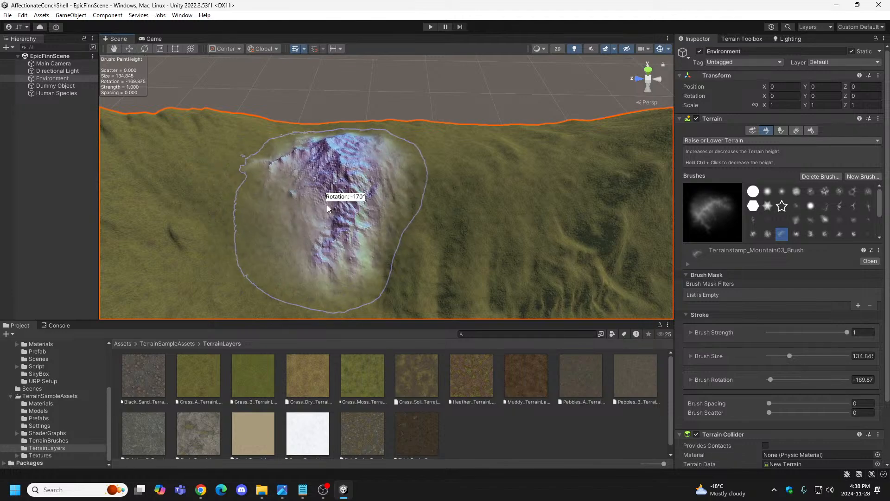
key(a)
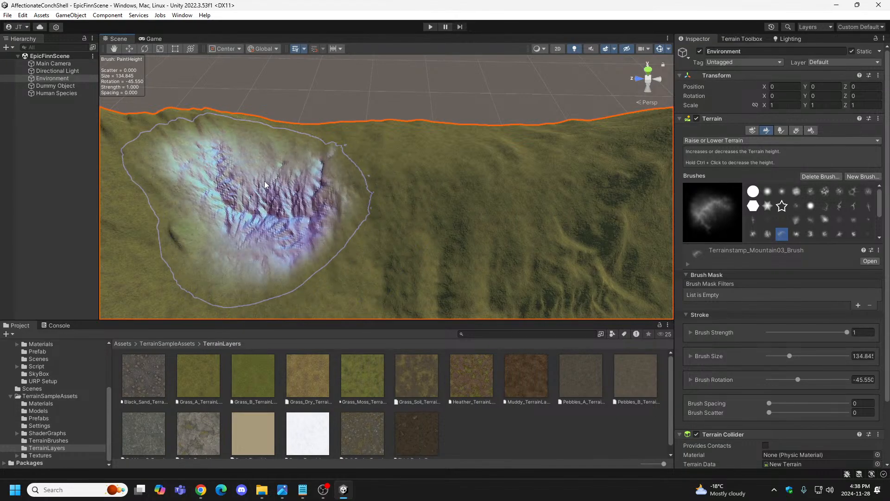
click(266, 184)
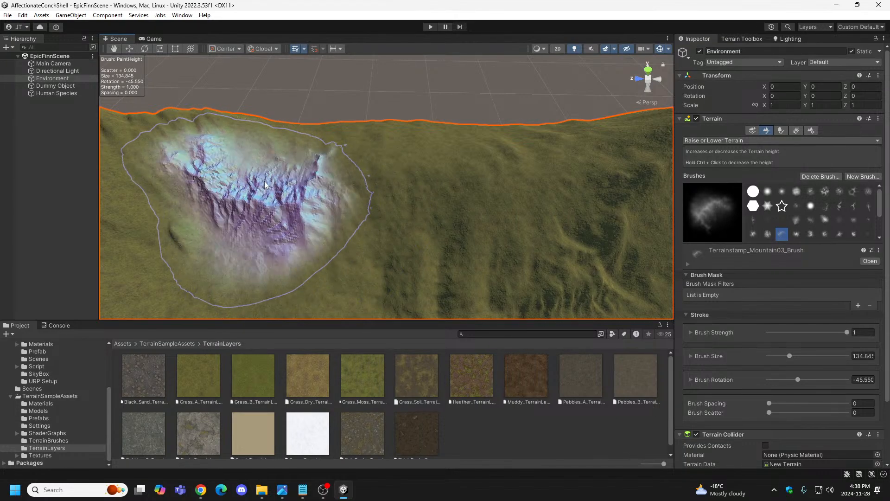
key(a)
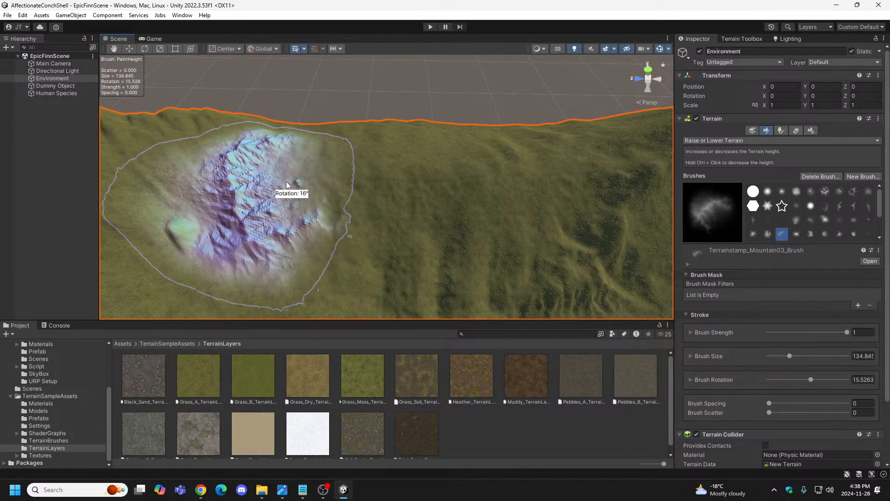
key(a)
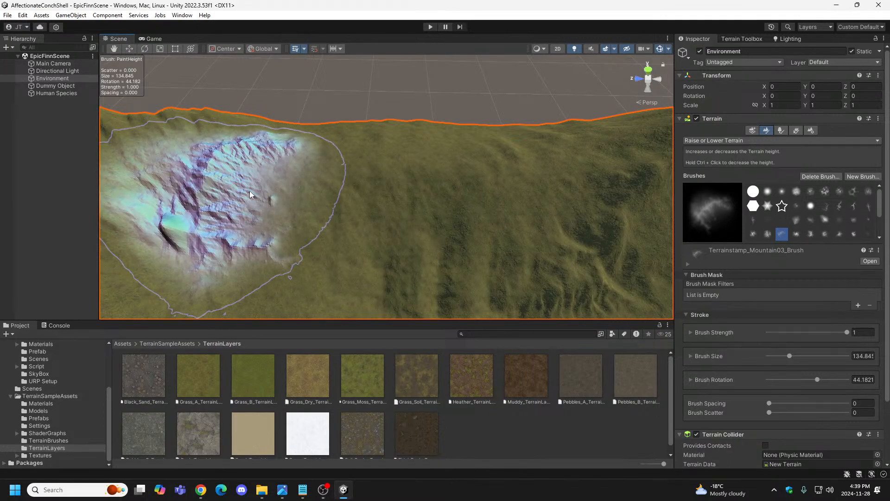
Stamp mountain relief onto the slope and set the brush strength to 0.96.
key(a)
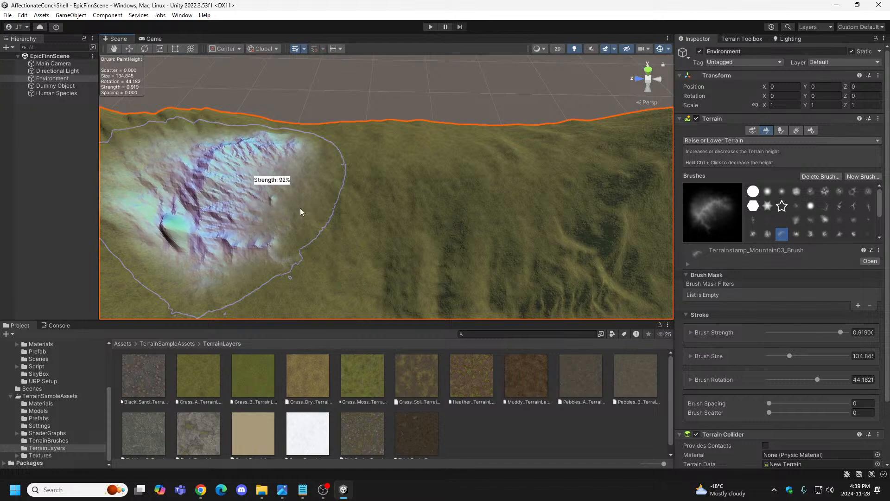
key(a)
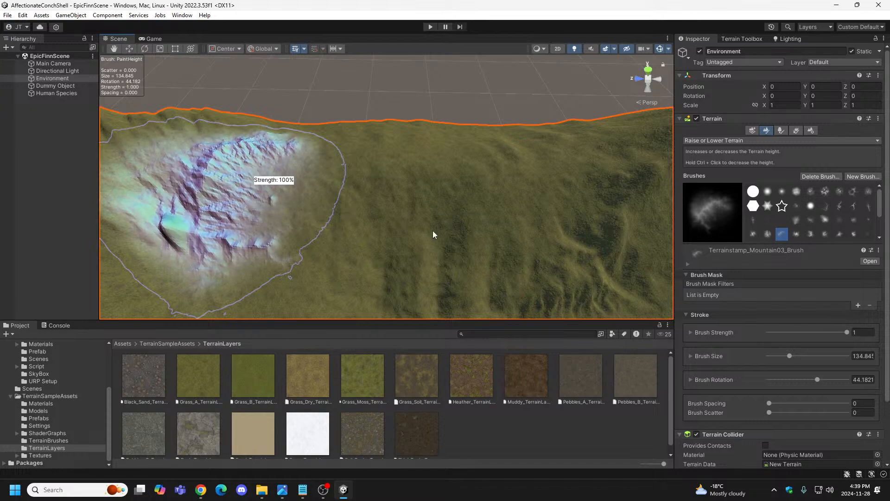
key(a)
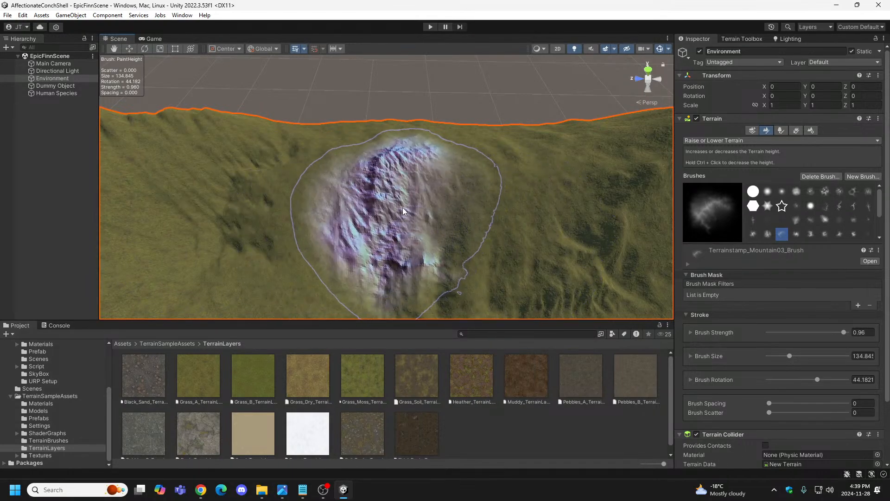
Stamp canyon relief onto the slope with Terrainstamp_Canyon03_Brush, rotated to about 69 degrees and at strength 1.
click(795, 234)
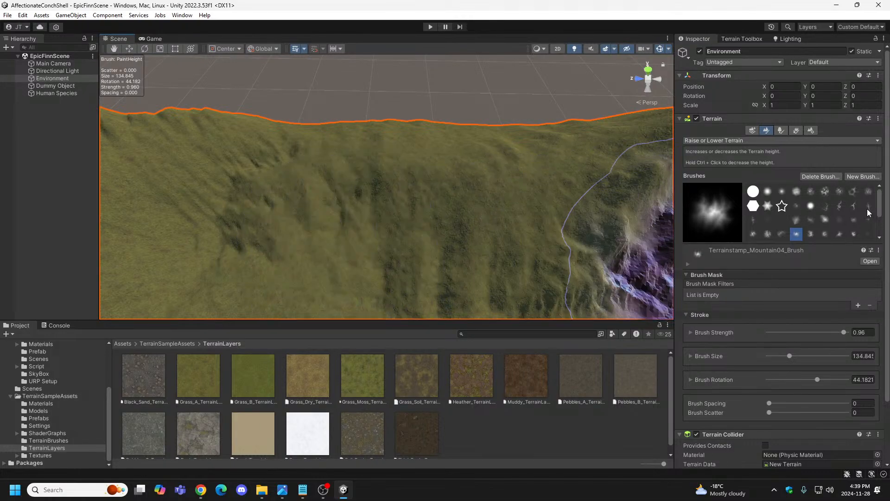
click(853, 206)
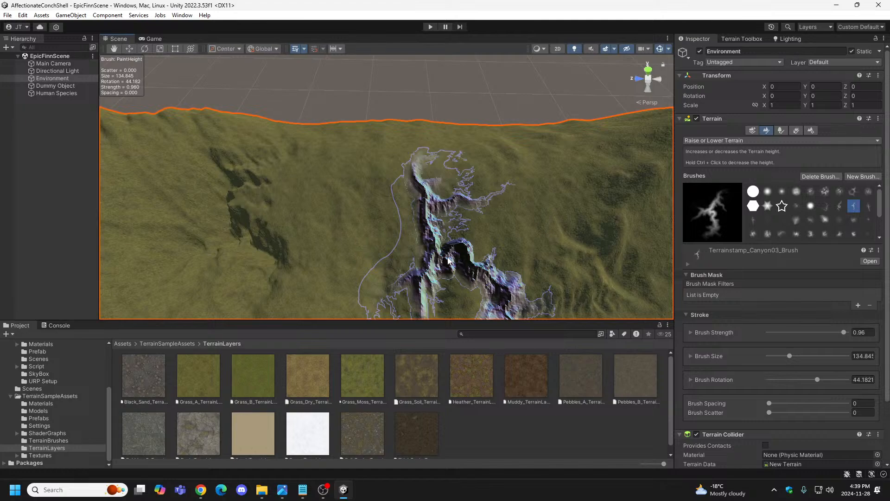
click(448, 260)
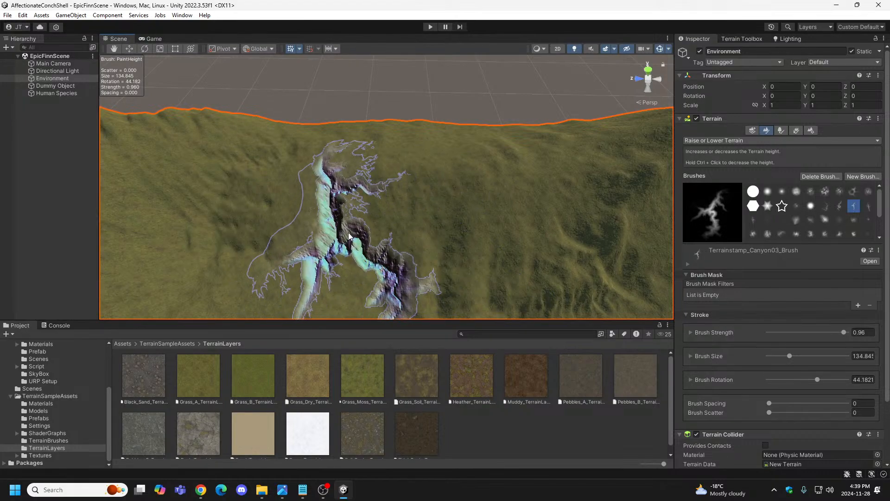
key(d)
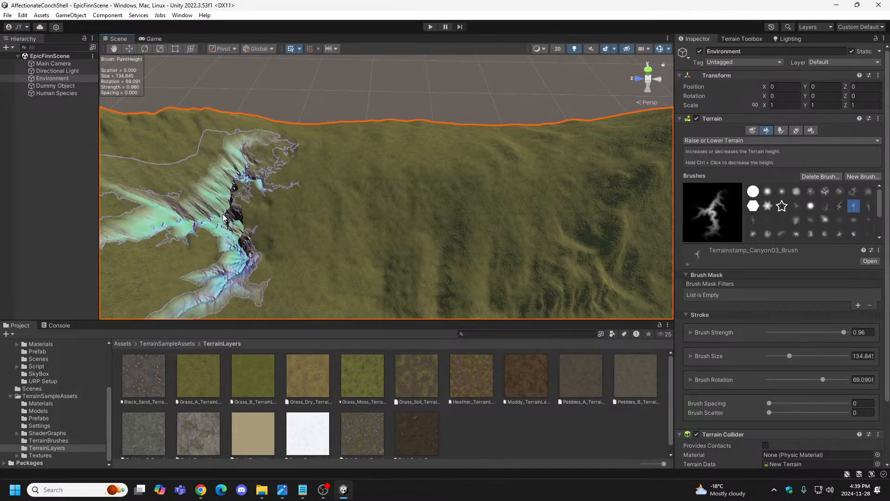
key(a)
mouse_move(429, 259)
right_down()
mouse_move(221, 273)
mouse_move(369, 254)
mouse_move(441, 270)
right_up()
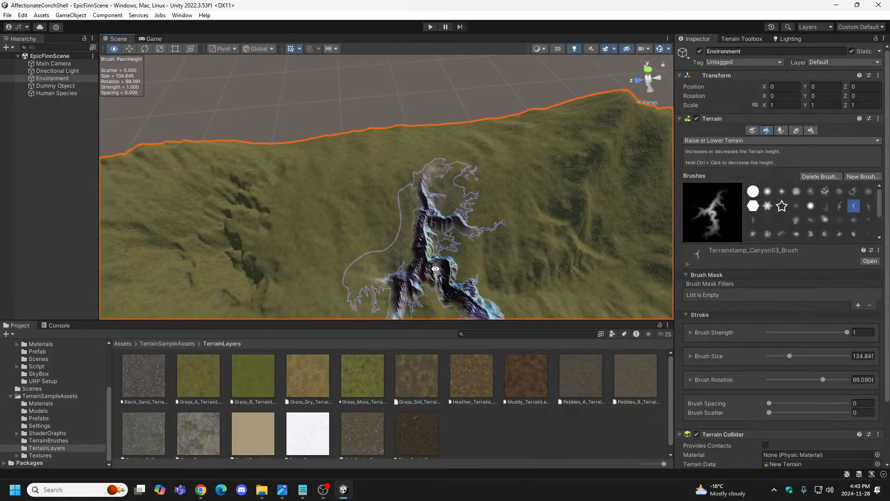
Try Terrainstamp_Canyon04_Brush beside the new canyon relief and rotate the brush to about -64 degrees.
click(869, 206)
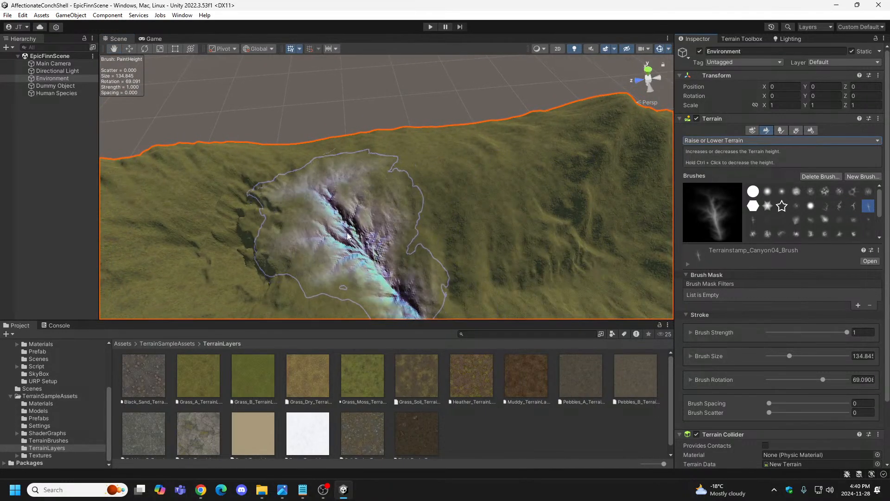
key(d)
click(344, 242)
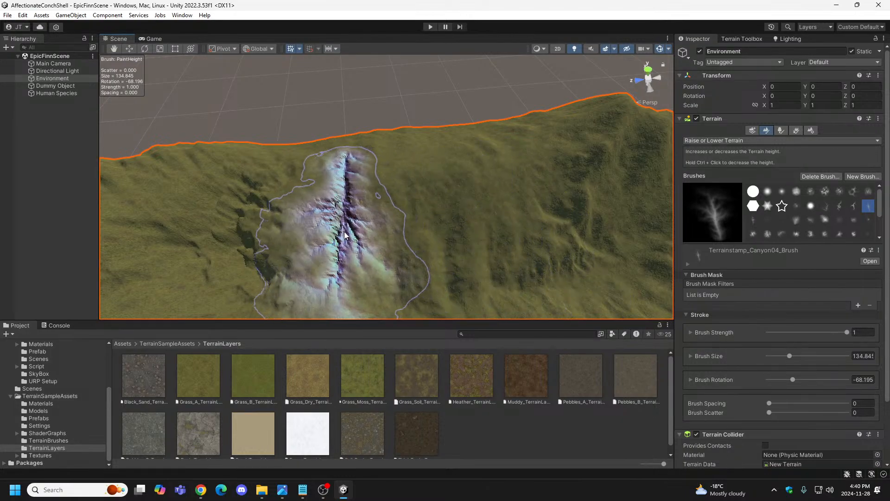
key(d)
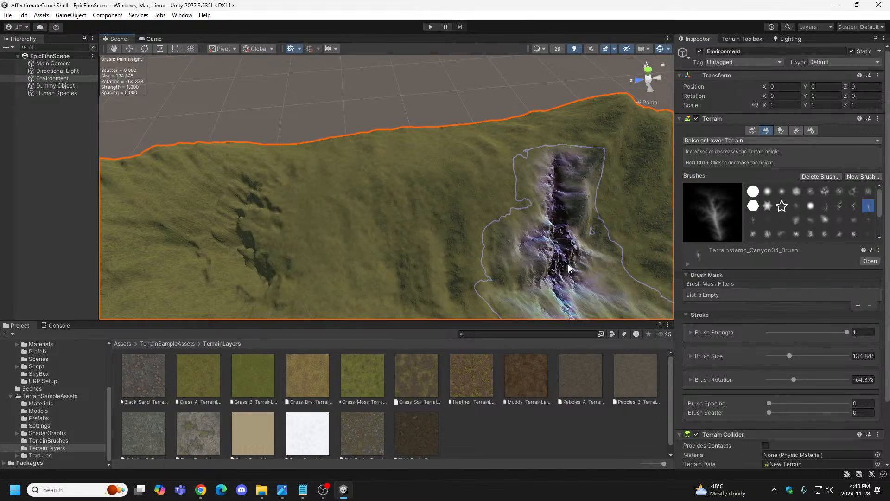
Stamp branching canyon relief onto the middle of the slope with Terrainstamp_Canyon01_Brush.
click(837, 207)
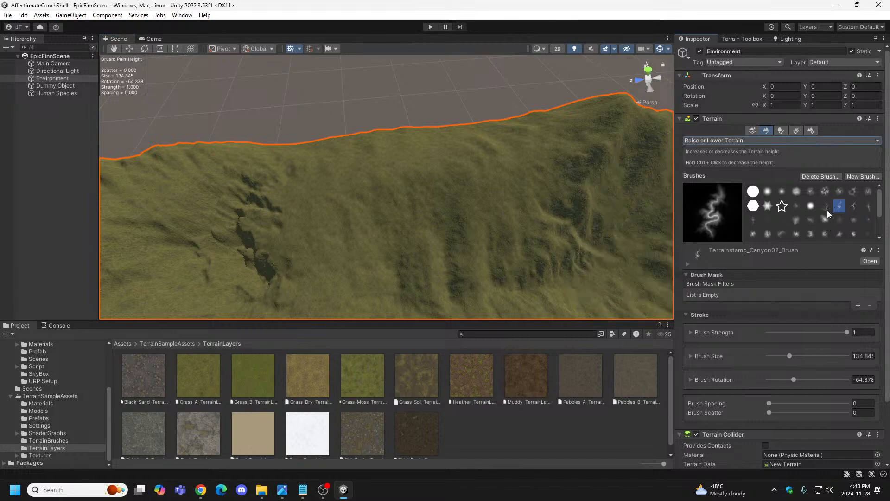
click(826, 207)
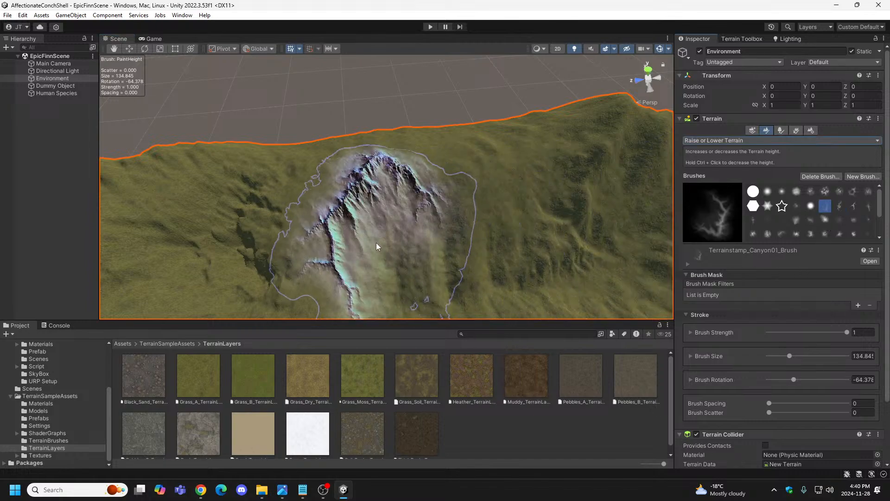
click(376, 243)
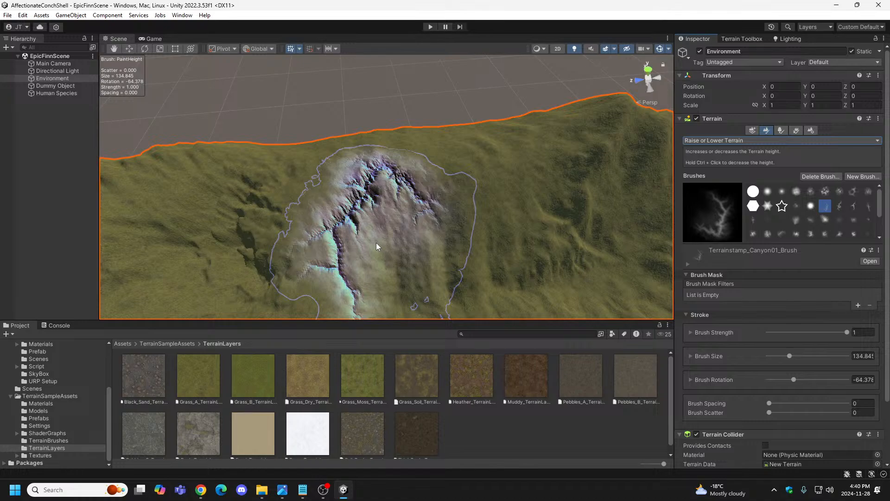
click(376, 243)
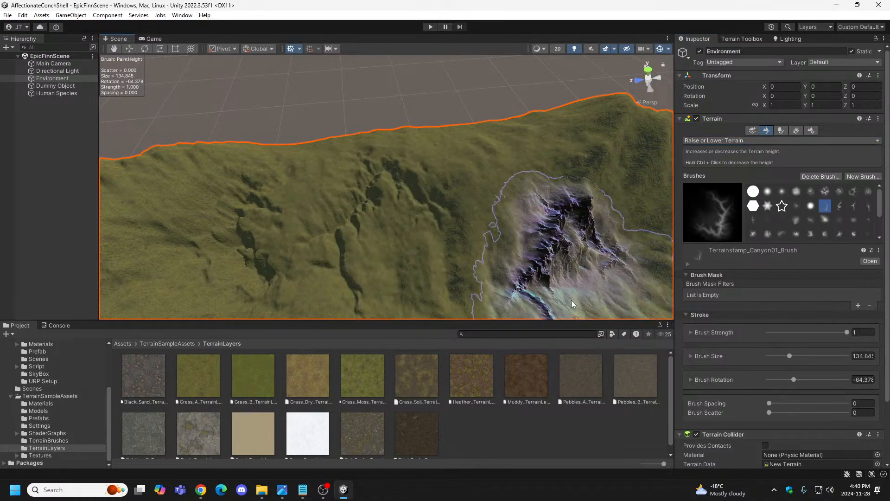
Stamp the neighbouring slope with Terrainstamp_Canyon05_Brush, reduce its size to about 104 and rotate it to about -22 degrees.
mouse_move(617, 291)
alt+mouse_down()
mouse_move(719, 283)
mouse_move(730, 272)
mouse_move(441, 284)
mouse_move(609, 282)
mouse_move(588, 286)
mouse_move(802, 304)
alt+mouse_up()
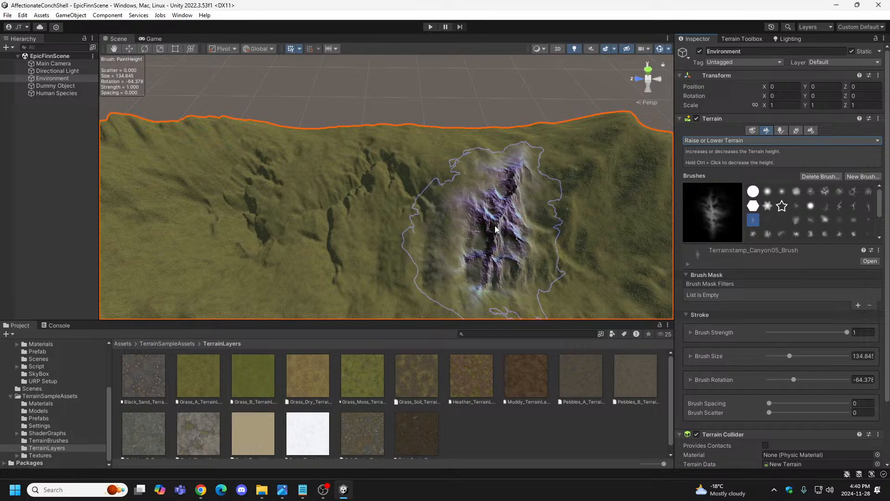
mouse_move(494, 226)
mouse_down()
mouse_move(343, 224)
mouse_move(425, 225)
mouse_up()
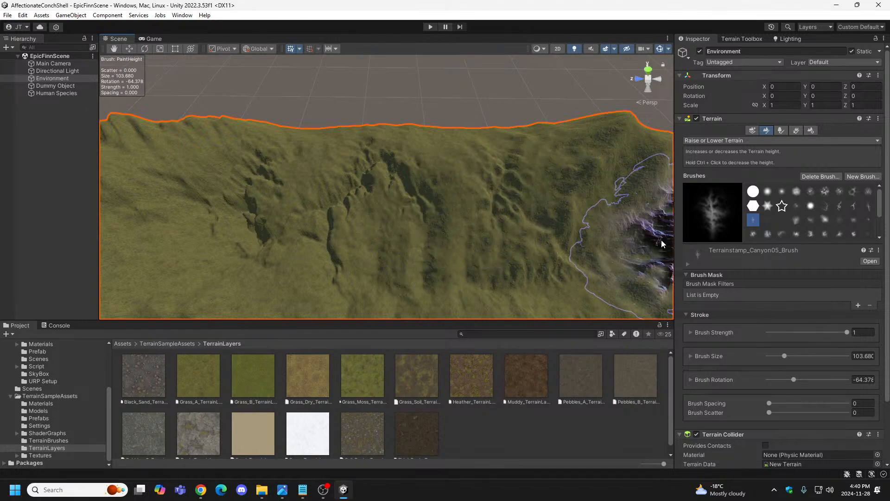
mouse_move(485, 274)
right_down()
mouse_move(647, 241)
mouse_move(665, 247)
mouse_move(590, 216)
right_up()
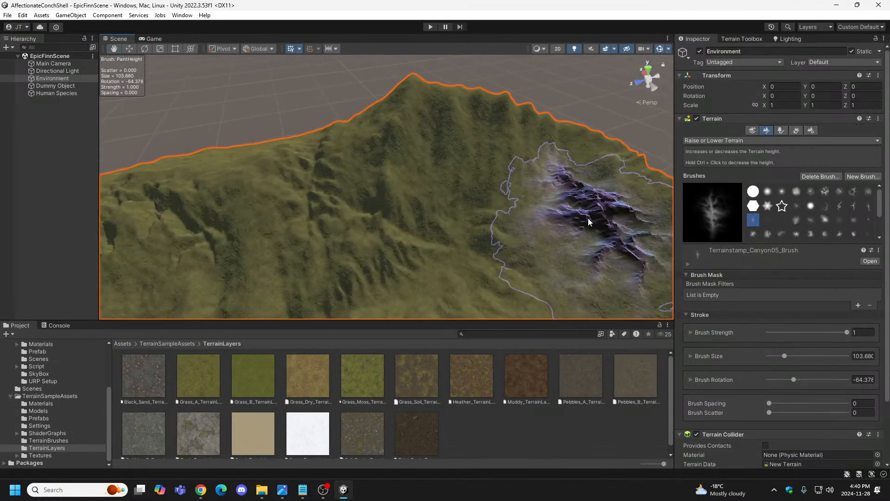
key(d)
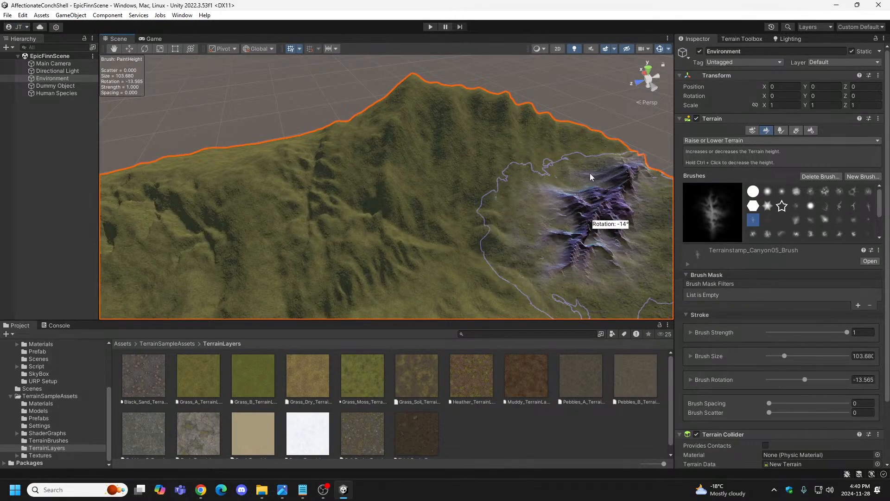
drag(570, 182, 562, 204)
right_drag(579, 225, 733, 274)
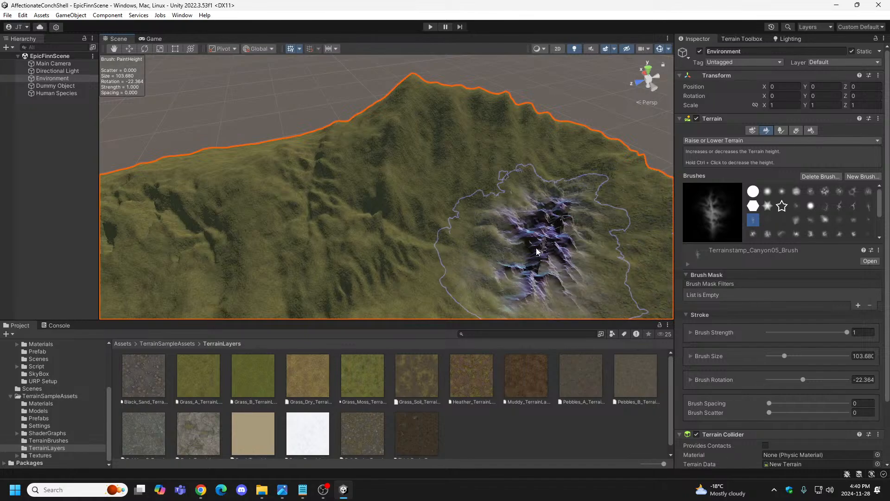
Try Terrainstamp_Canyon05_Brush on the mountain slope across the basin and rotate the brush to about 92 degrees.
mouse_move(536, 252)
right_down()
mouse_move(709, 262)
mouse_move(520, 252)
mouse_move(629, 249)
mouse_move(451, 209)
mouse_move(360, 202)
mouse_move(246, 215)
mouse_move(683, 221)
mouse_move(796, 248)
mouse_move(872, 250)
mouse_move(866, 246)
right_up()
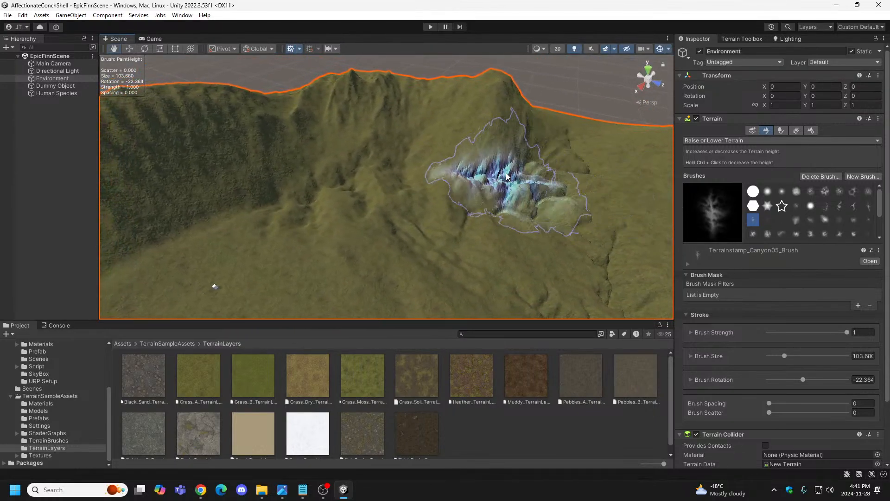
key(d)
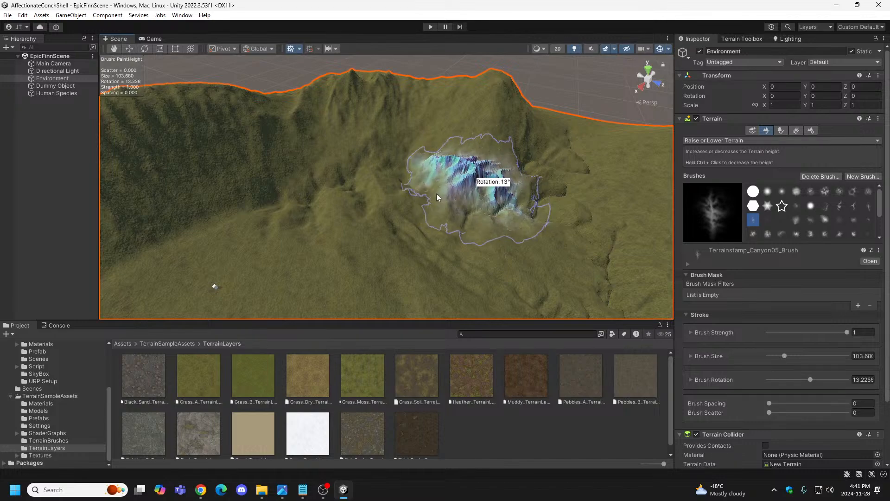
key(d)
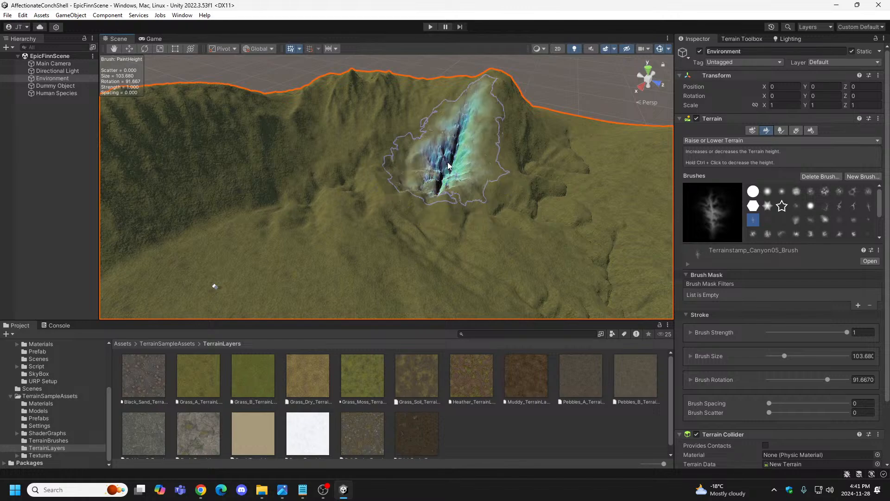
Stamp the adjoining slope with Terrainstamp_Canyon03_Brush enlarged to about 141, after trying Terrainstamp_Canyon02_Brush there.
mouse_move(631, 240)
right_down()
mouse_move(749, 232)
mouse_move(687, 249)
mouse_move(780, 238)
mouse_move(796, 209)
mouse_move(716, 212)
right_up()
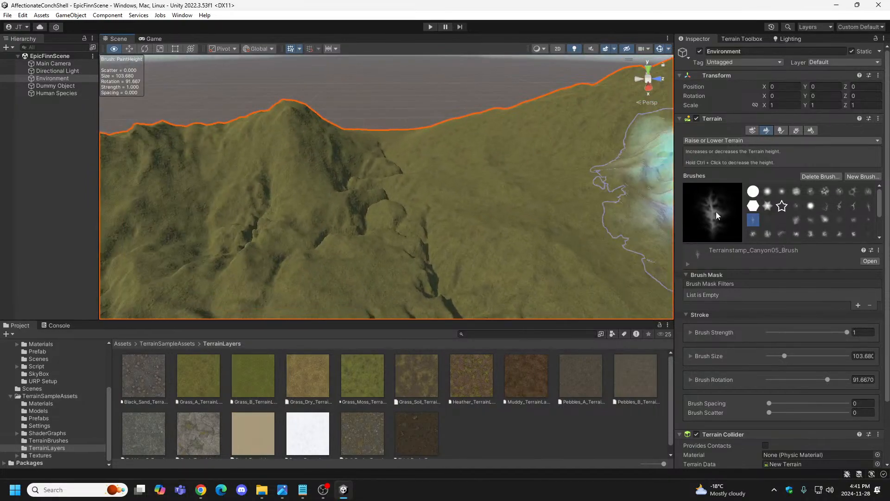
click(838, 206)
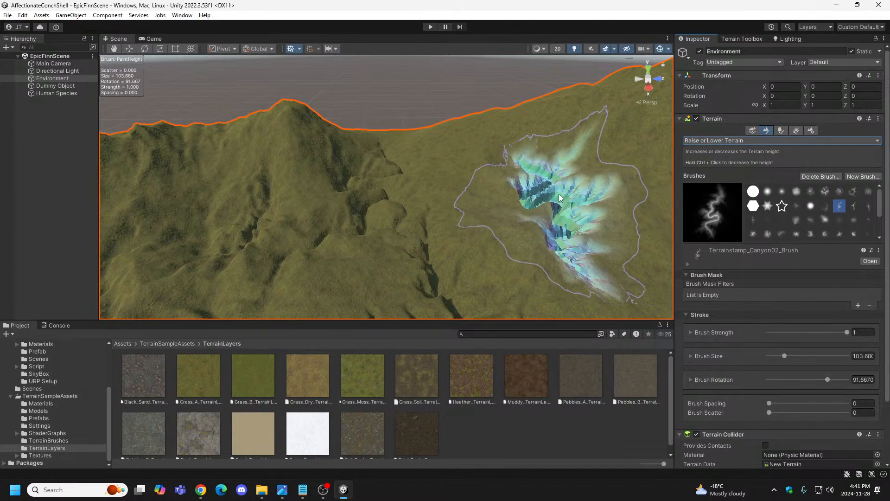
click(853, 208)
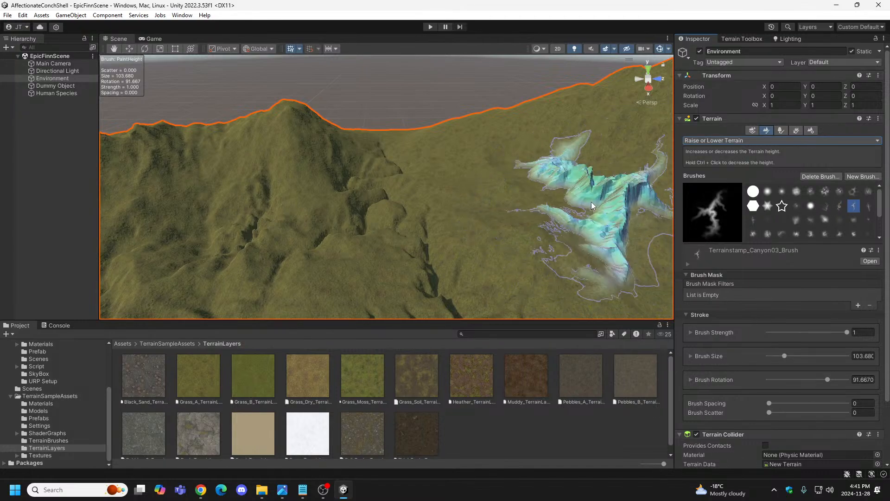
key(s)
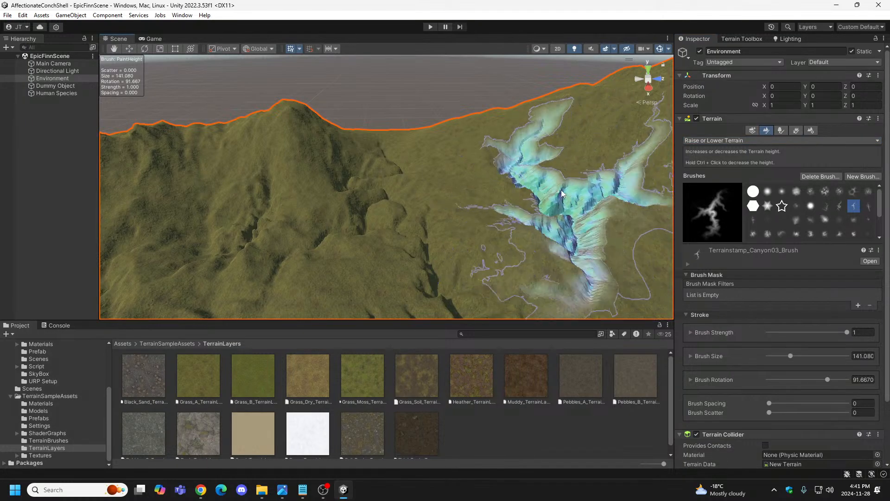
Set the canyon brush to a size of about 97 and a rotation of about 7 degrees, and restore the Custom Default window layout.
drag(674, 255, 811, 254)
key(d)
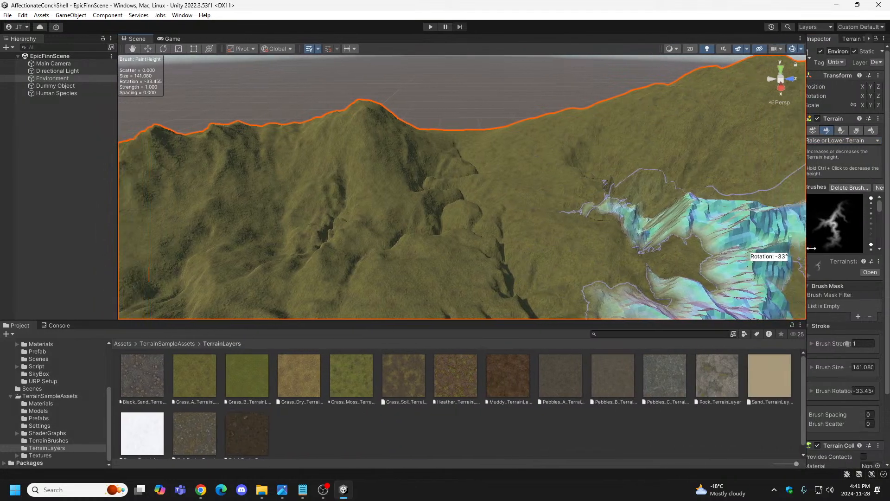
key(s)
right_drag(631, 238, 721, 227)
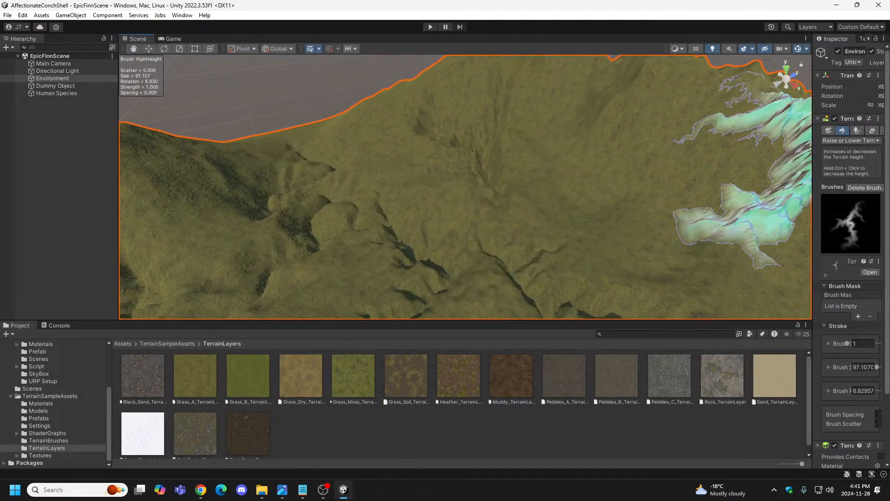
click(860, 27)
click(848, 58)
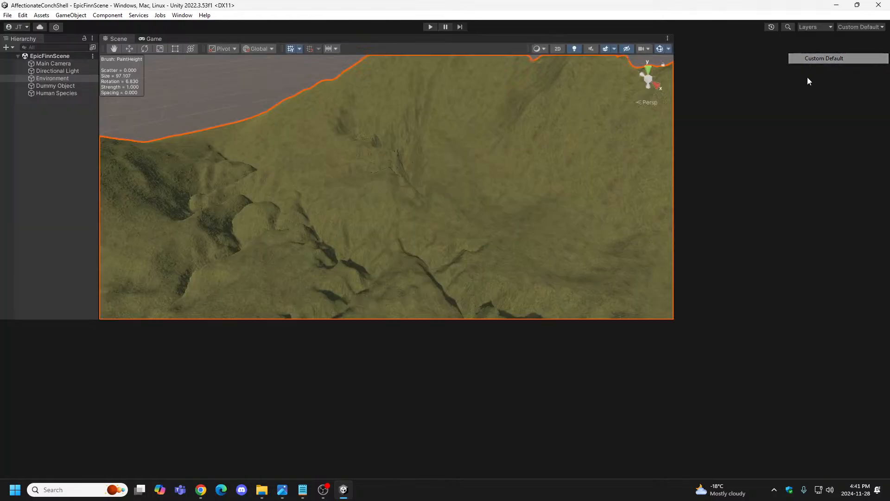
Stamp branching canyon relief onto the bare slope with Terrainstamp_Canyon03_Brush at size about 155 and rotation about 31 degrees.
right_drag(512, 191, 601, 225)
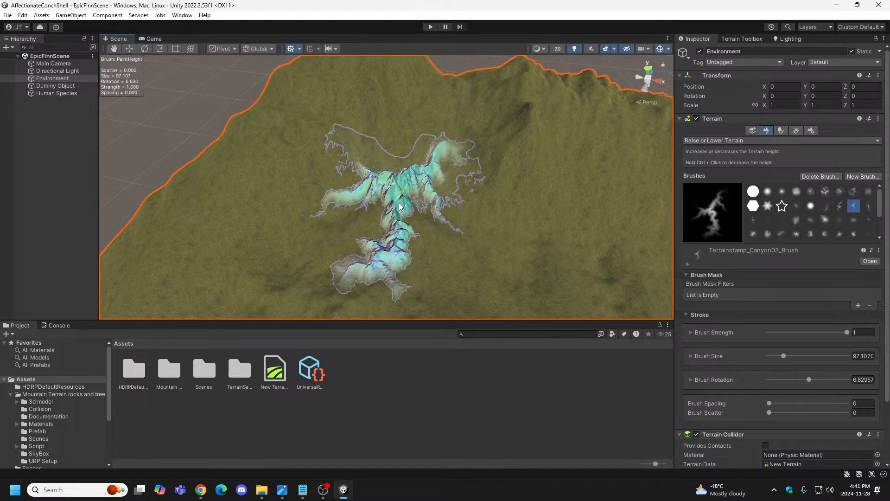
key(d)
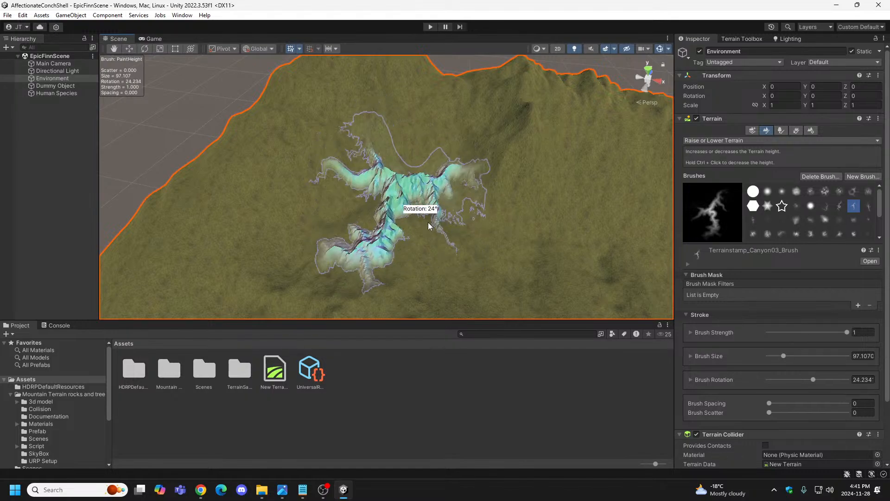
key(a)
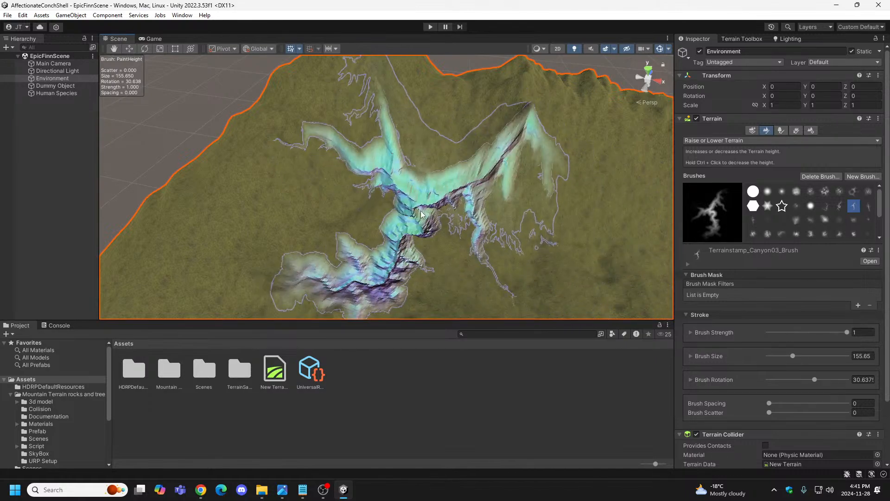
click(422, 214)
key(a)
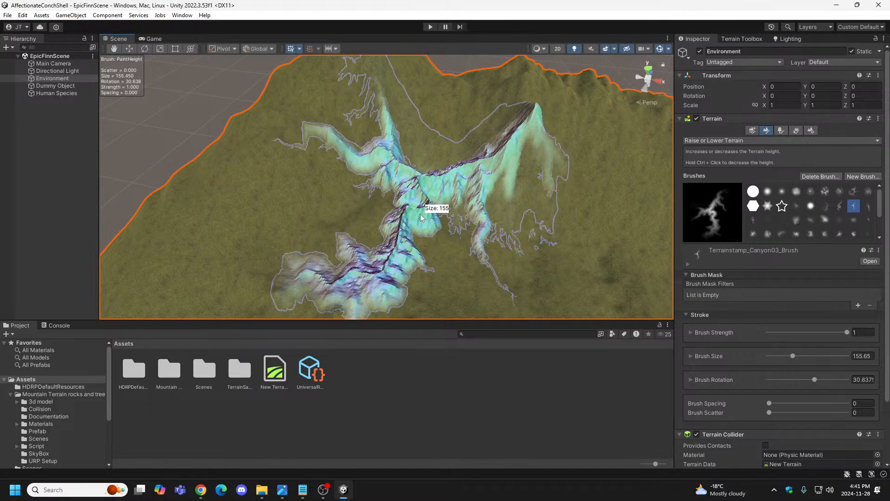
Stamp the mountainside beside the new canyon with Terrainstamp_Canyon03_Brush at size about 91 and rotation about -99 degrees, then leave the sculpting tool.
key(d)
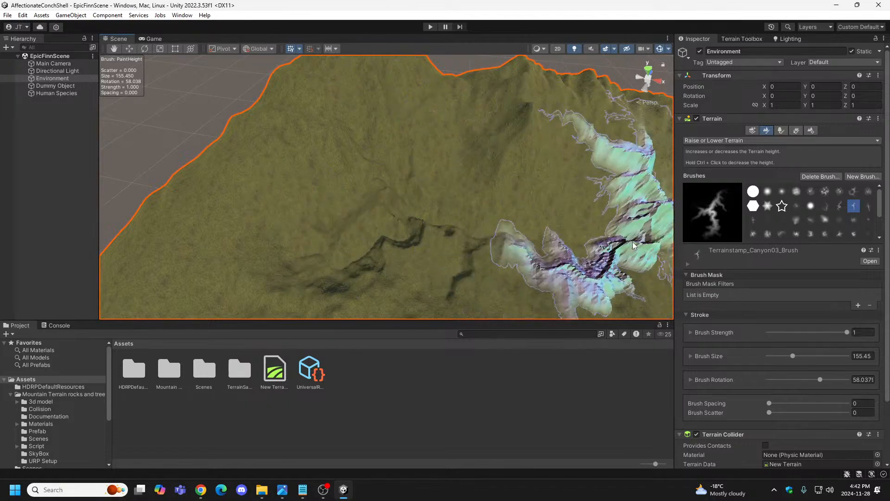
alt+drag(633, 246, 492, 167)
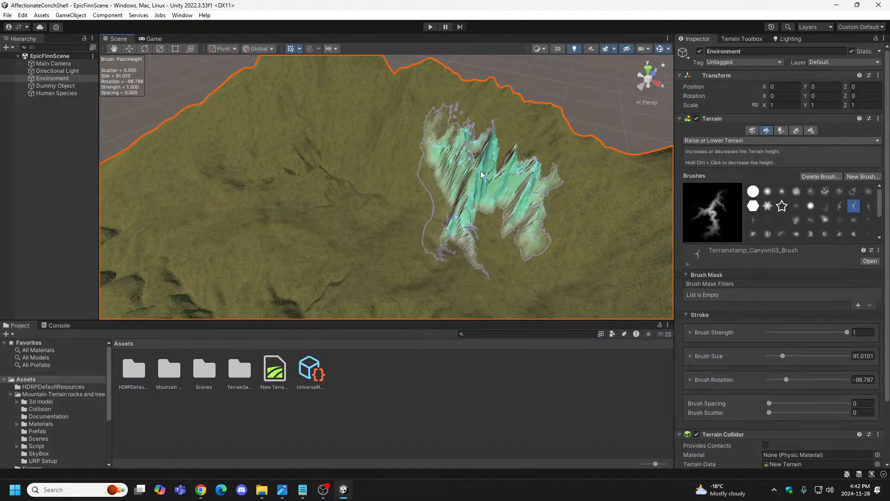
key(q)
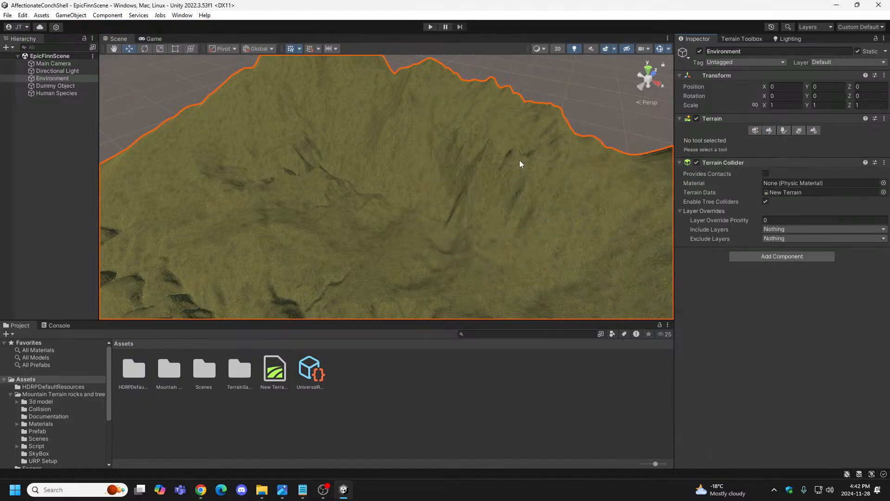
Resume raising the terrain on the next smooth slope with Terrainstamp_Canyon03_Brush at strength 0.769 and rotation about 50 degrees.
mouse_move(521, 163)
alt+mouse_down()
mouse_move(527, 185)
mouse_move(586, 171)
mouse_move(505, 165)
mouse_move(489, 154)
alt+mouse_up()
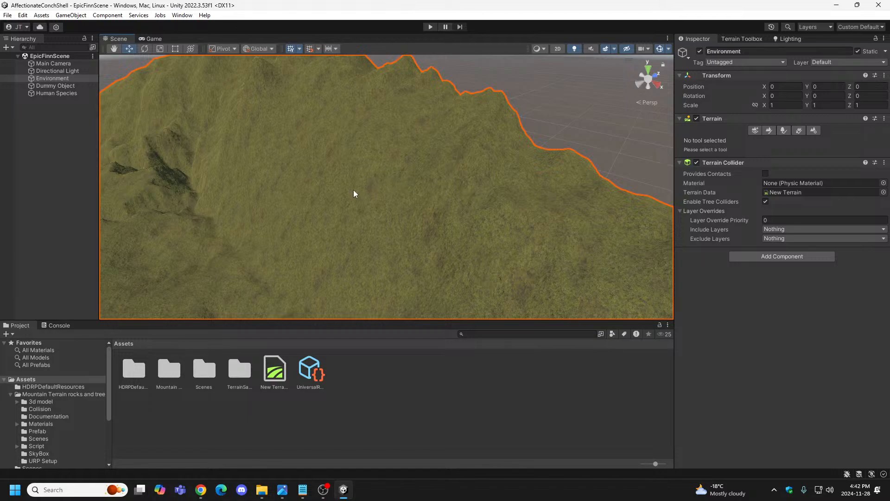
alt+drag(211, 149, 641, 131)
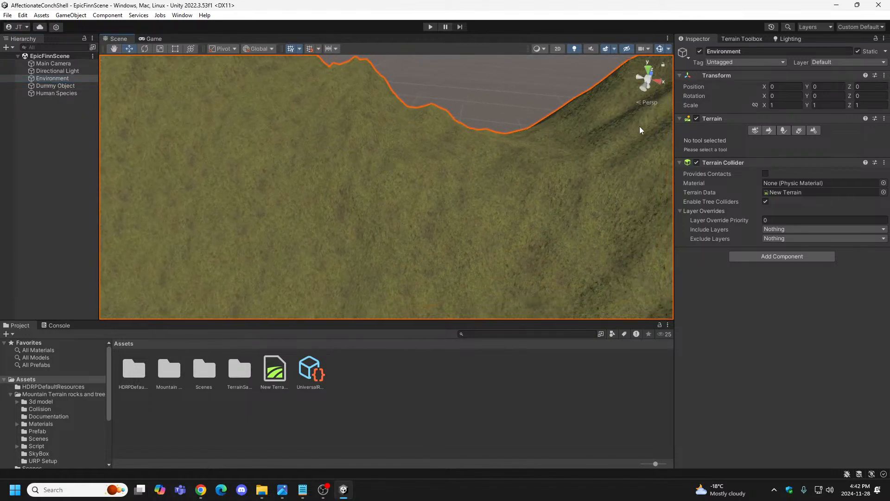
click(768, 130)
mouse_move(445, 232)
alt+mouse_down()
mouse_move(308, 220)
mouse_move(382, 213)
alt+mouse_up()
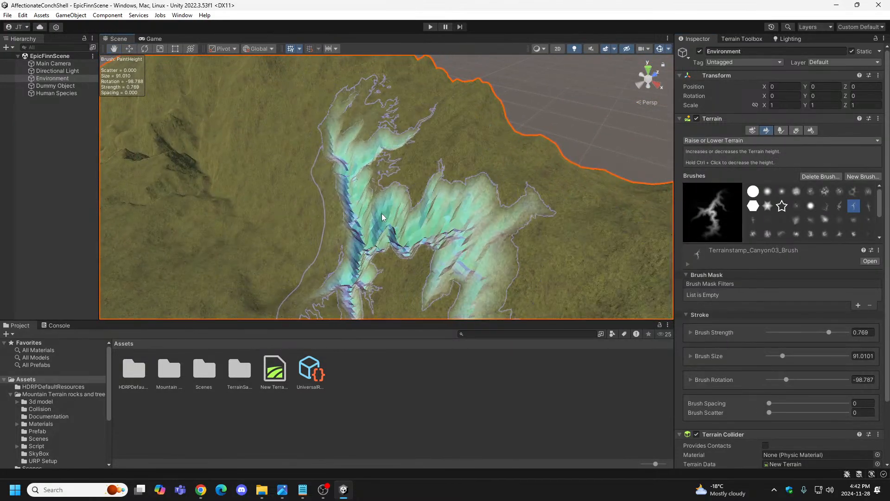
key(d)
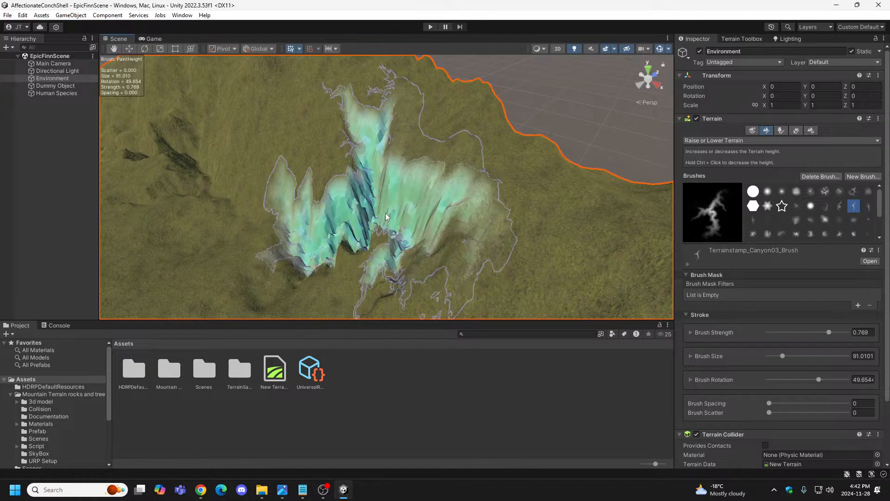
Add small canyon relief at the foot of the slope with Terrainstamp_Canyon01_Brush at size about 52, rotated to about 62 degrees.
alt+drag(588, 235, 314, 215)
right_drag(314, 215, 317, 216)
click(825, 207)
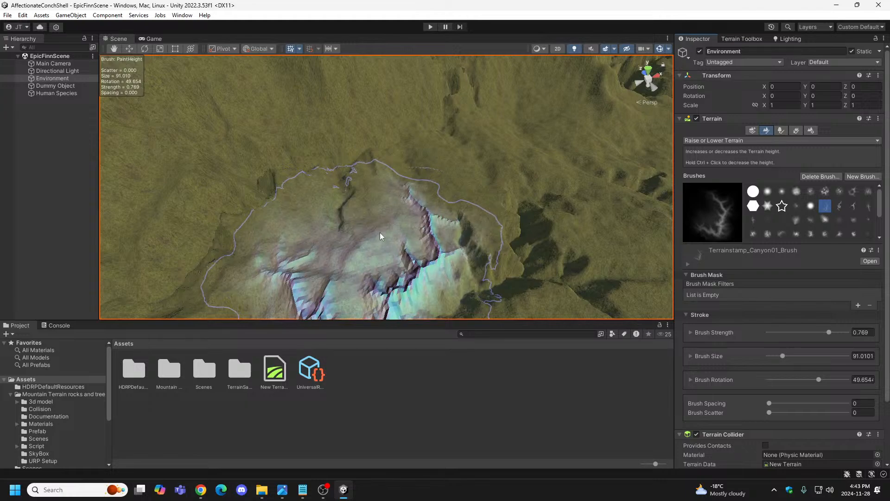
key(s)
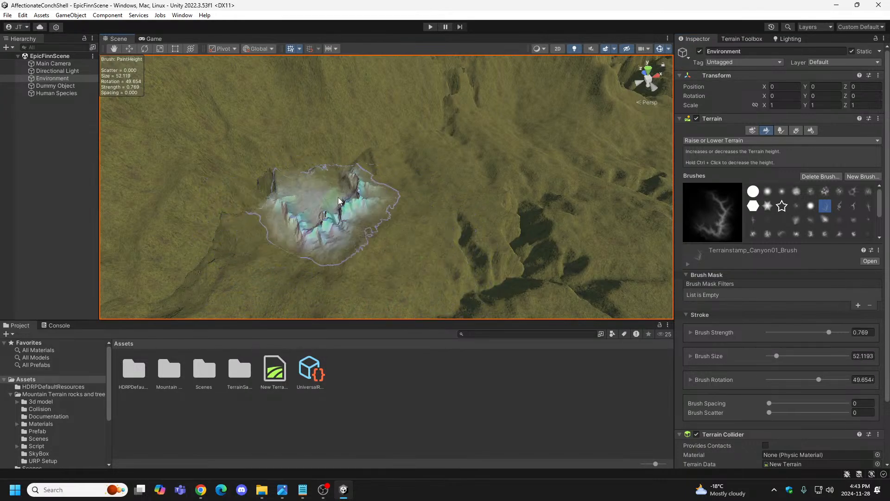
key(a)
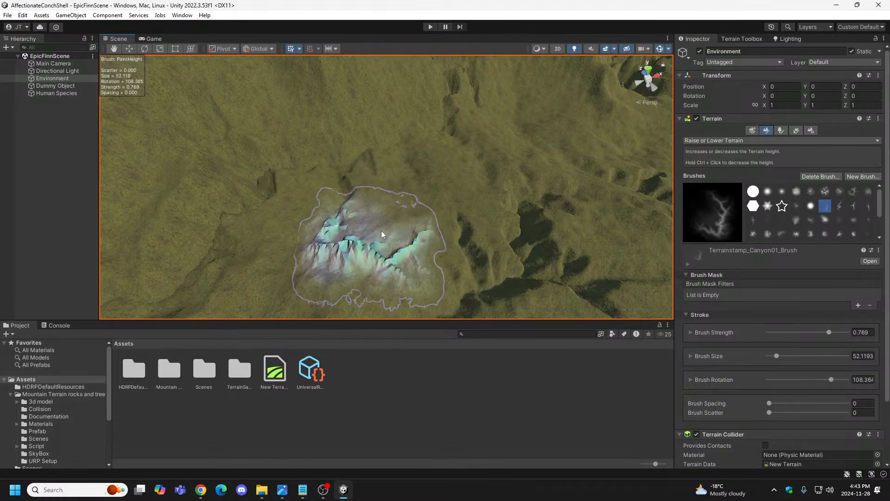
key(a)
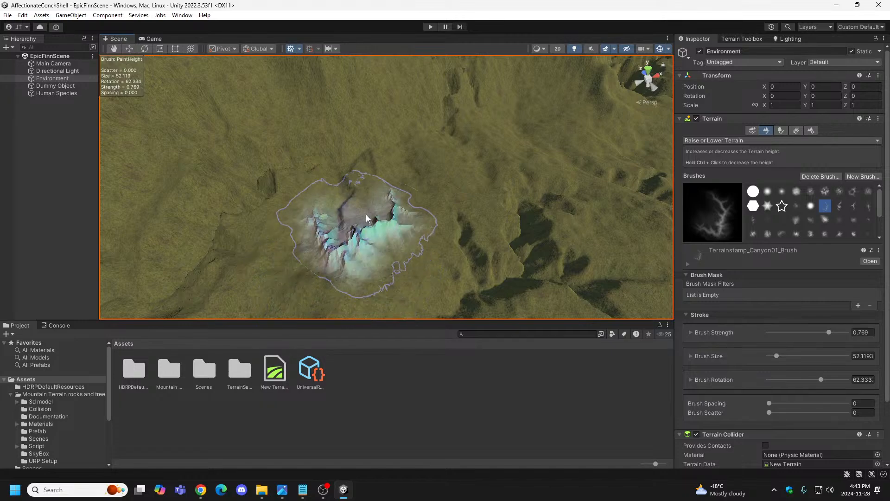
Continue the small canyon relief further down the slope with Terrainstamp_Canyon01_Brush, rotating the brush to about -5 degrees.
key(d)
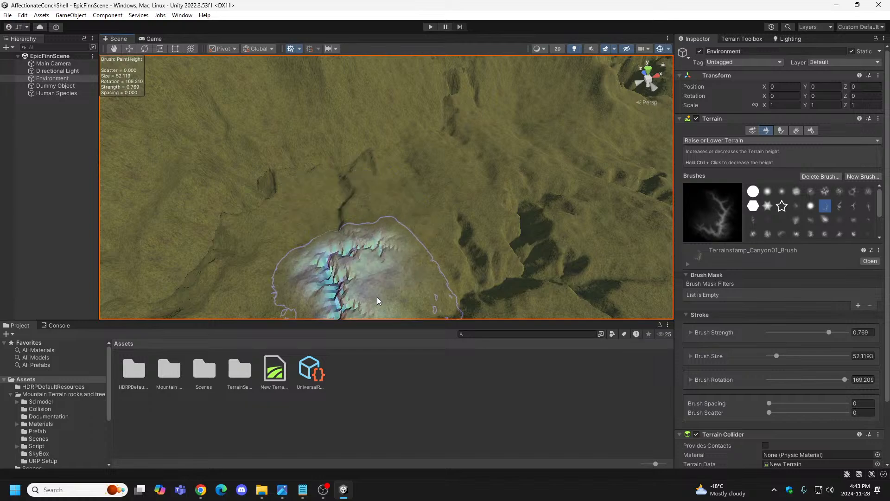
key(d)
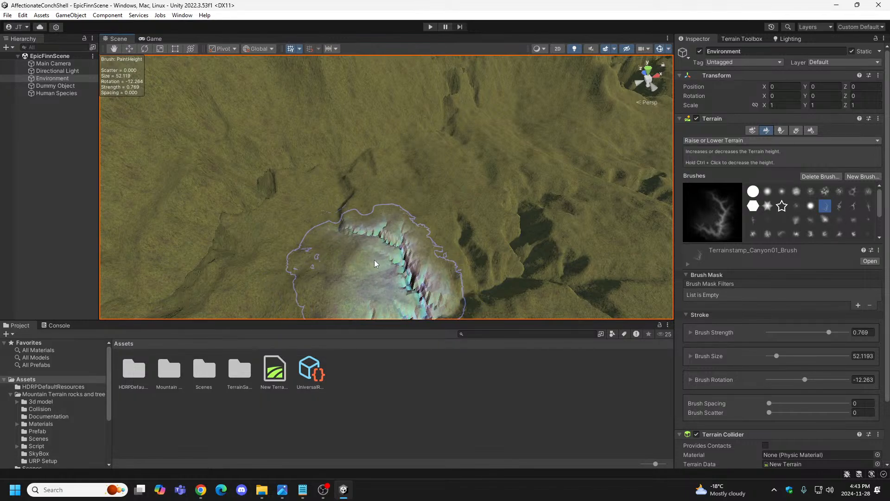
key(d)
mouse_move(526, 237)
right_down()
mouse_move(626, 237)
mouse_move(445, 212)
mouse_move(380, 233)
mouse_move(332, 231)
mouse_move(494, 195)
right_up()
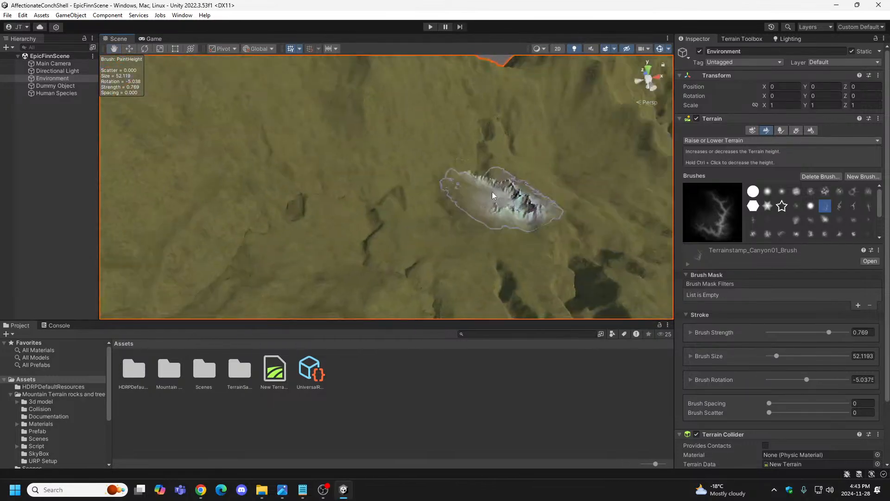
Deselect the terrain, view the whole mountain basin and briefly run the scene in play mode.
click(50, 56)
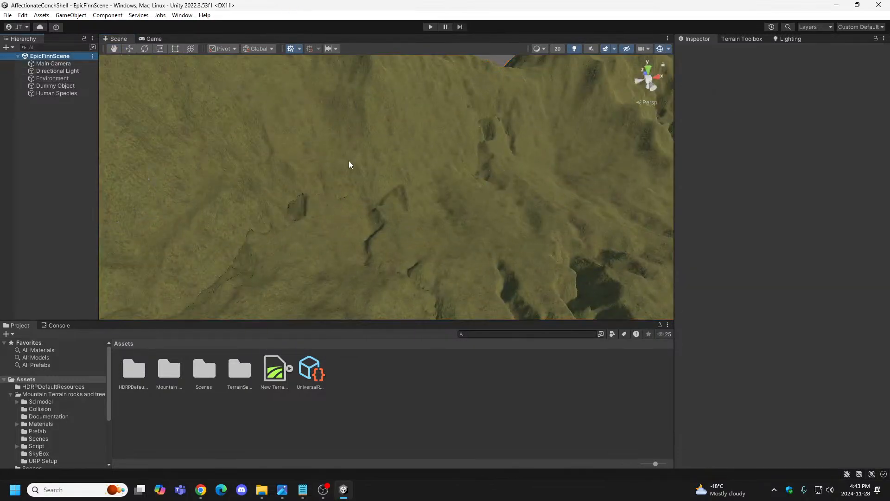
right_drag(348, 160, 399, 151)
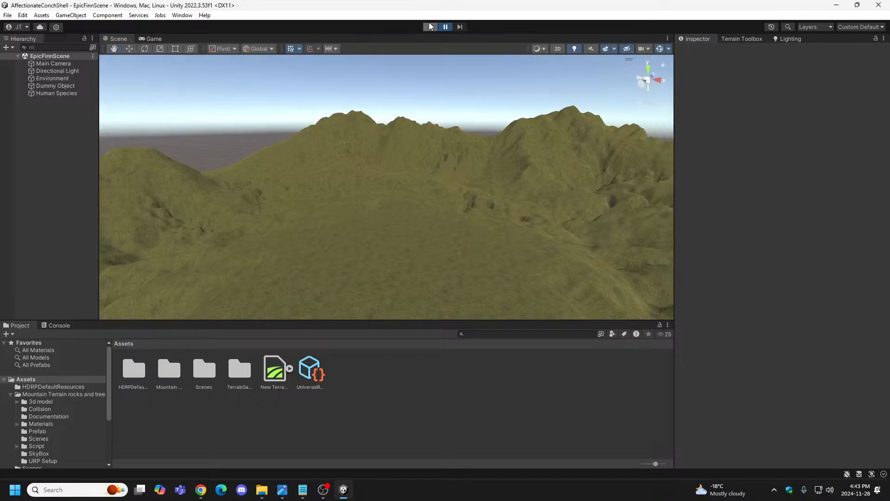
click(430, 27)
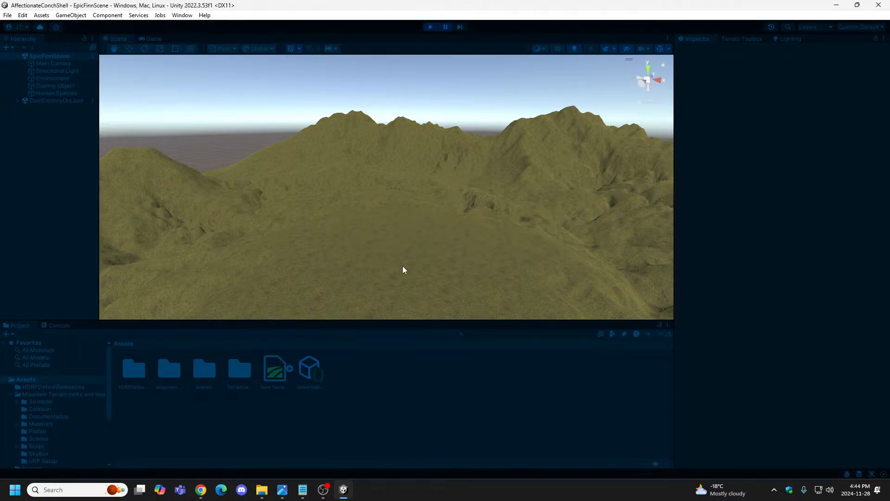
click(430, 27)
Select the Main Camera and check the terrain from its view in play mode, stopping the run again.
right_drag(388, 206, 538, 245)
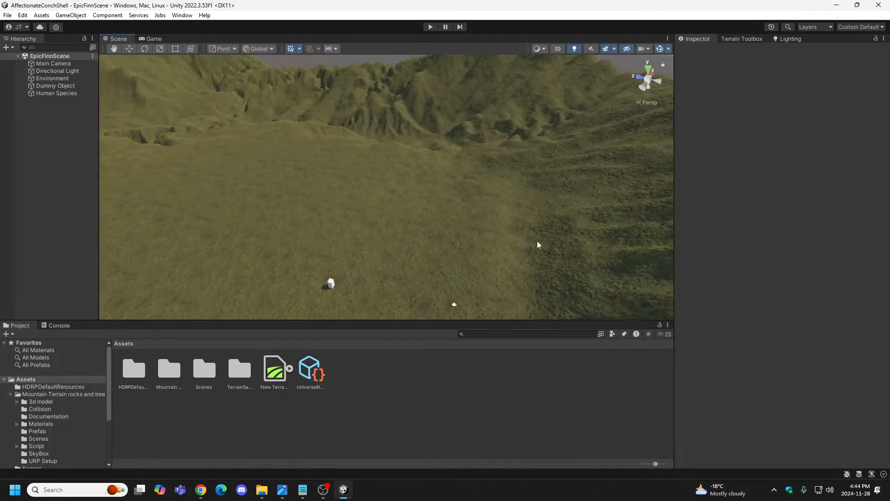
click(64, 63)
right_drag(404, 190, 329, 41)
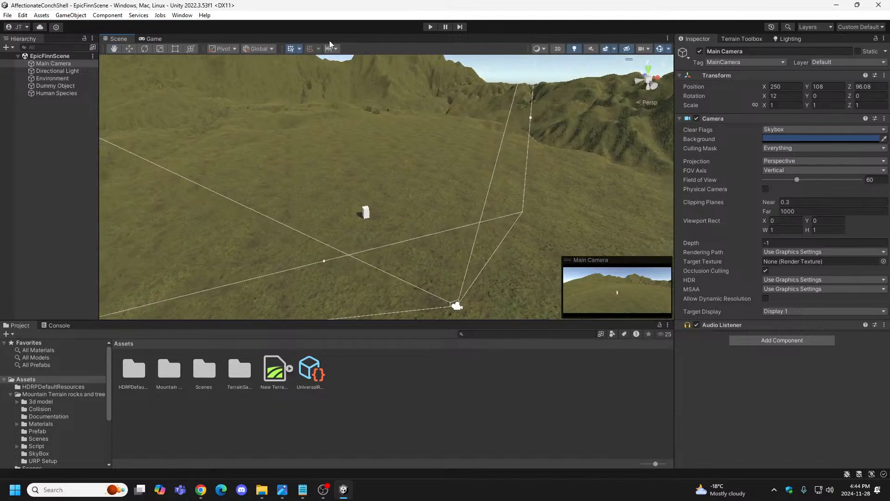
click(430, 26)
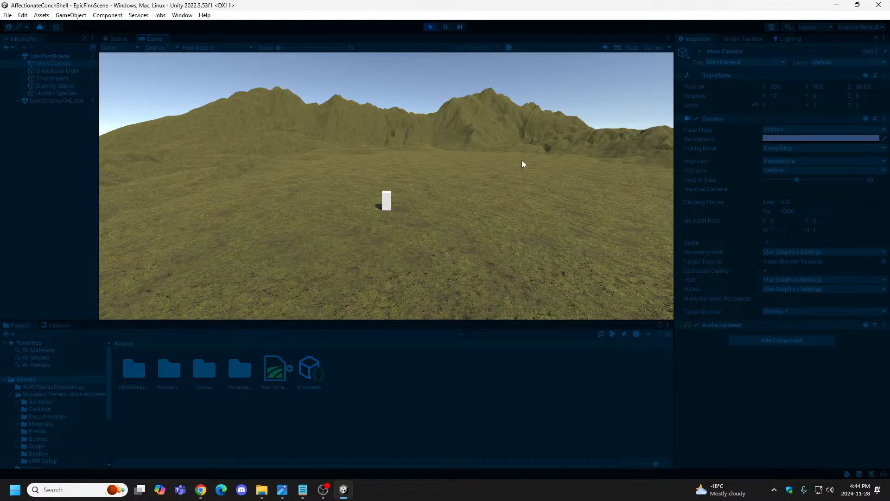
click(430, 27)
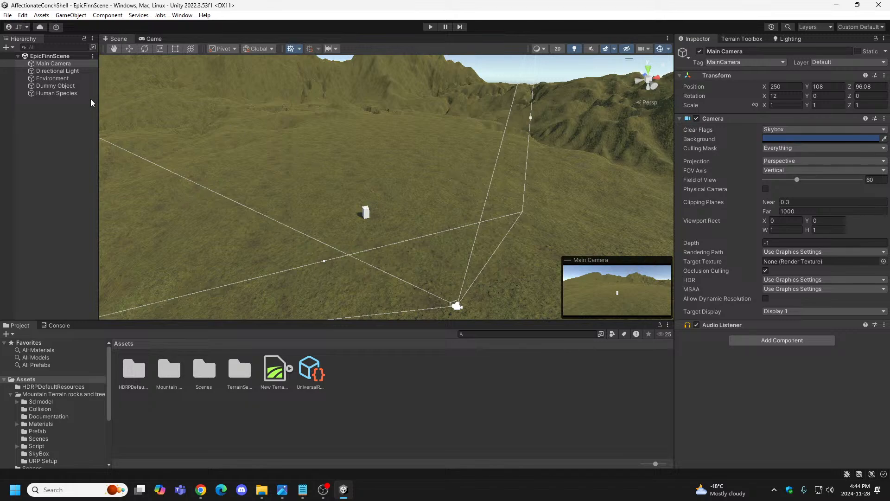
Clear the Main Camera selection and examine the mountain basin, its canyon relief and its grass-covered slopes from several angles.
click(53, 57)
right_drag(298, 143, 430, 157)
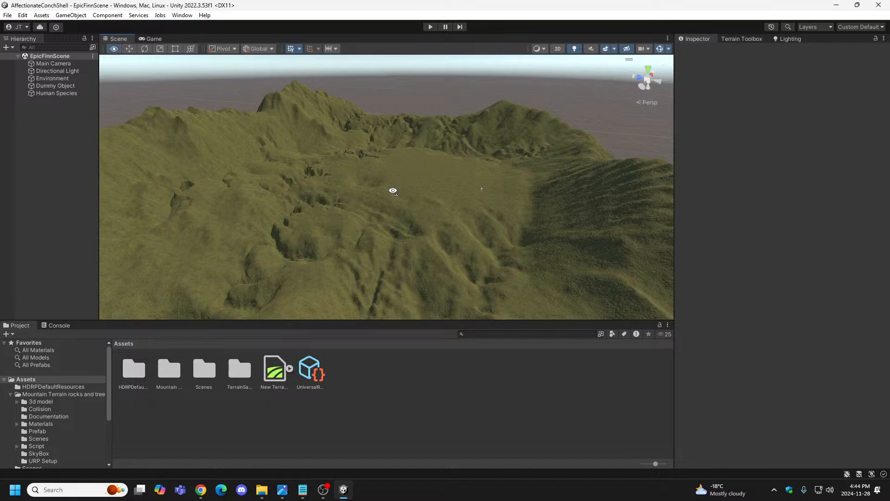
right_drag(392, 191, 296, 227)
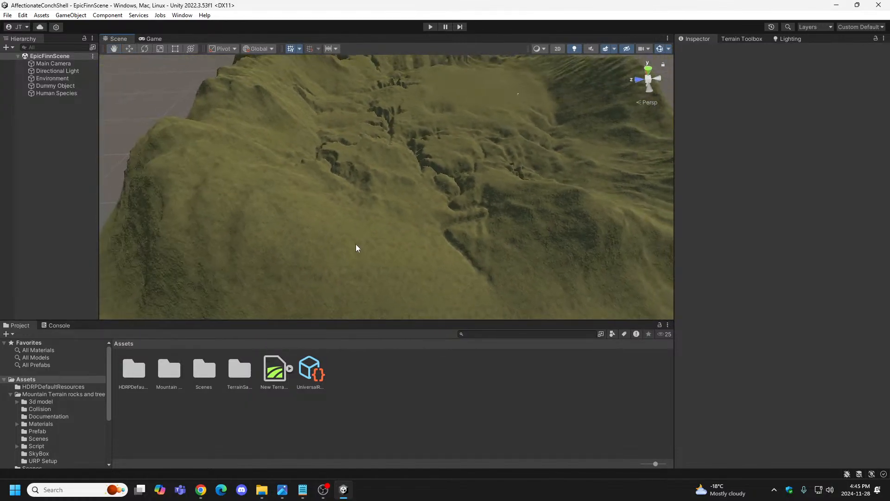
right_drag(356, 248, 452, 212)
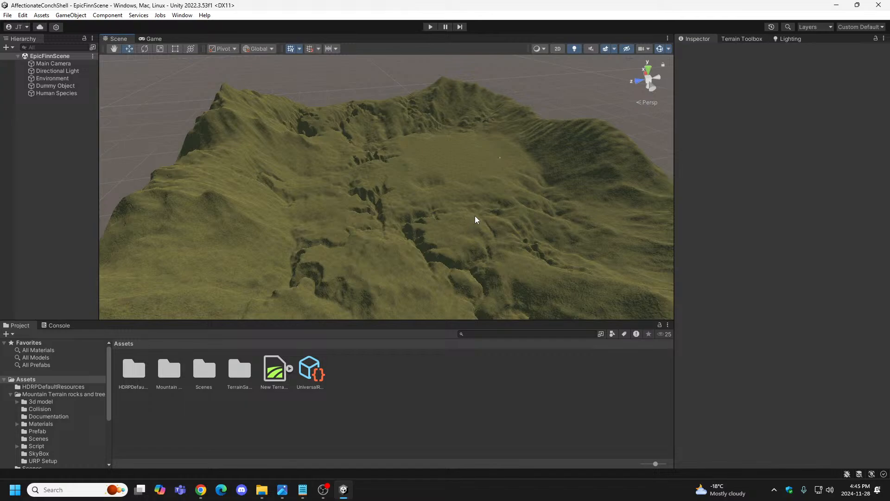
right_drag(506, 214, 662, 175)
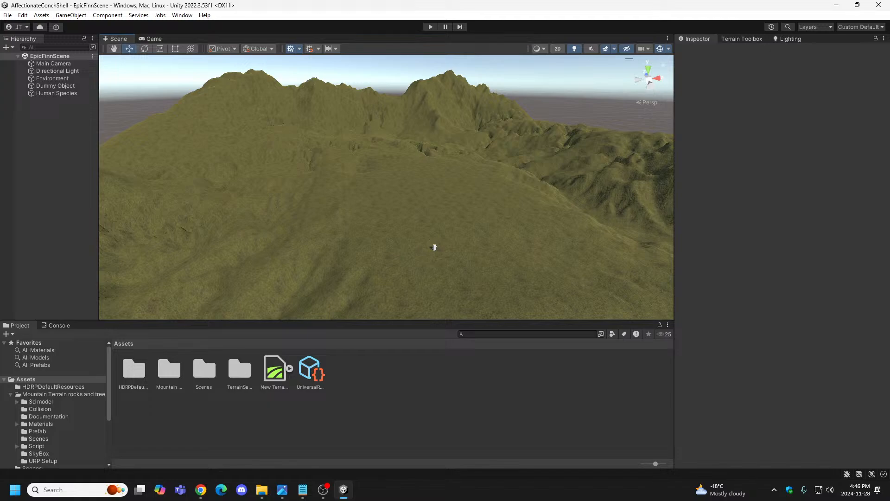
key(super+d)
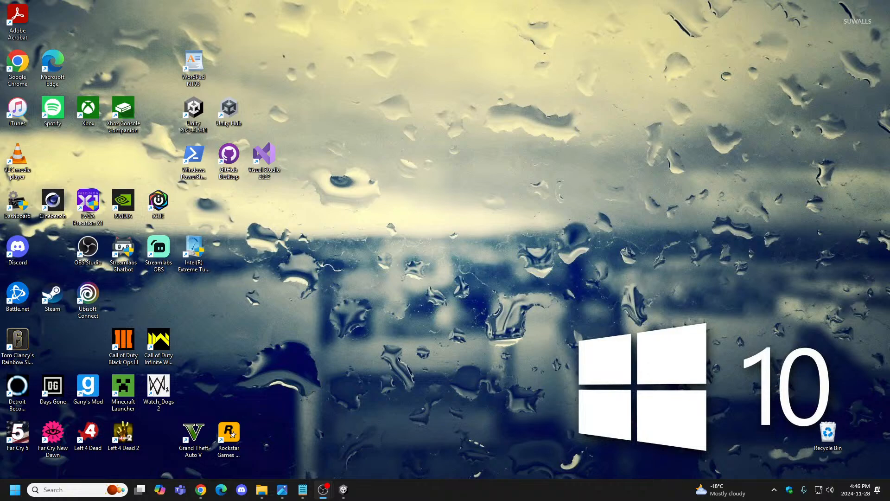
click(201, 490)
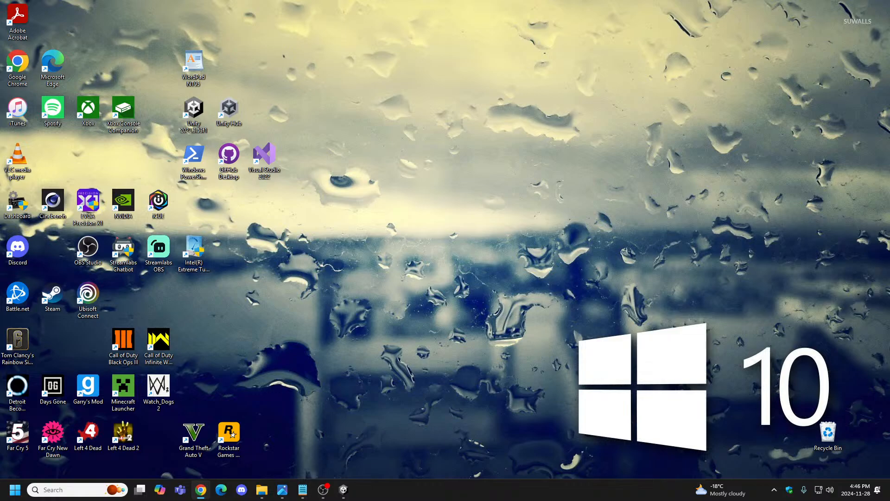
key(alt+Tab)
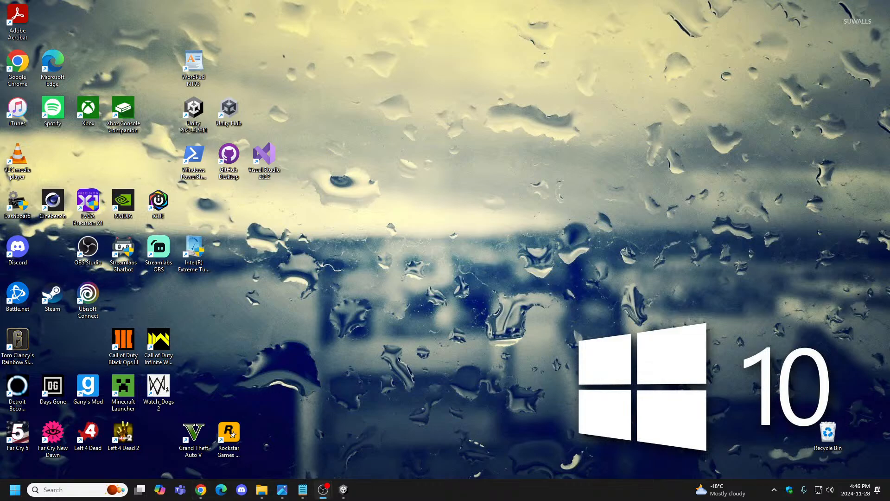